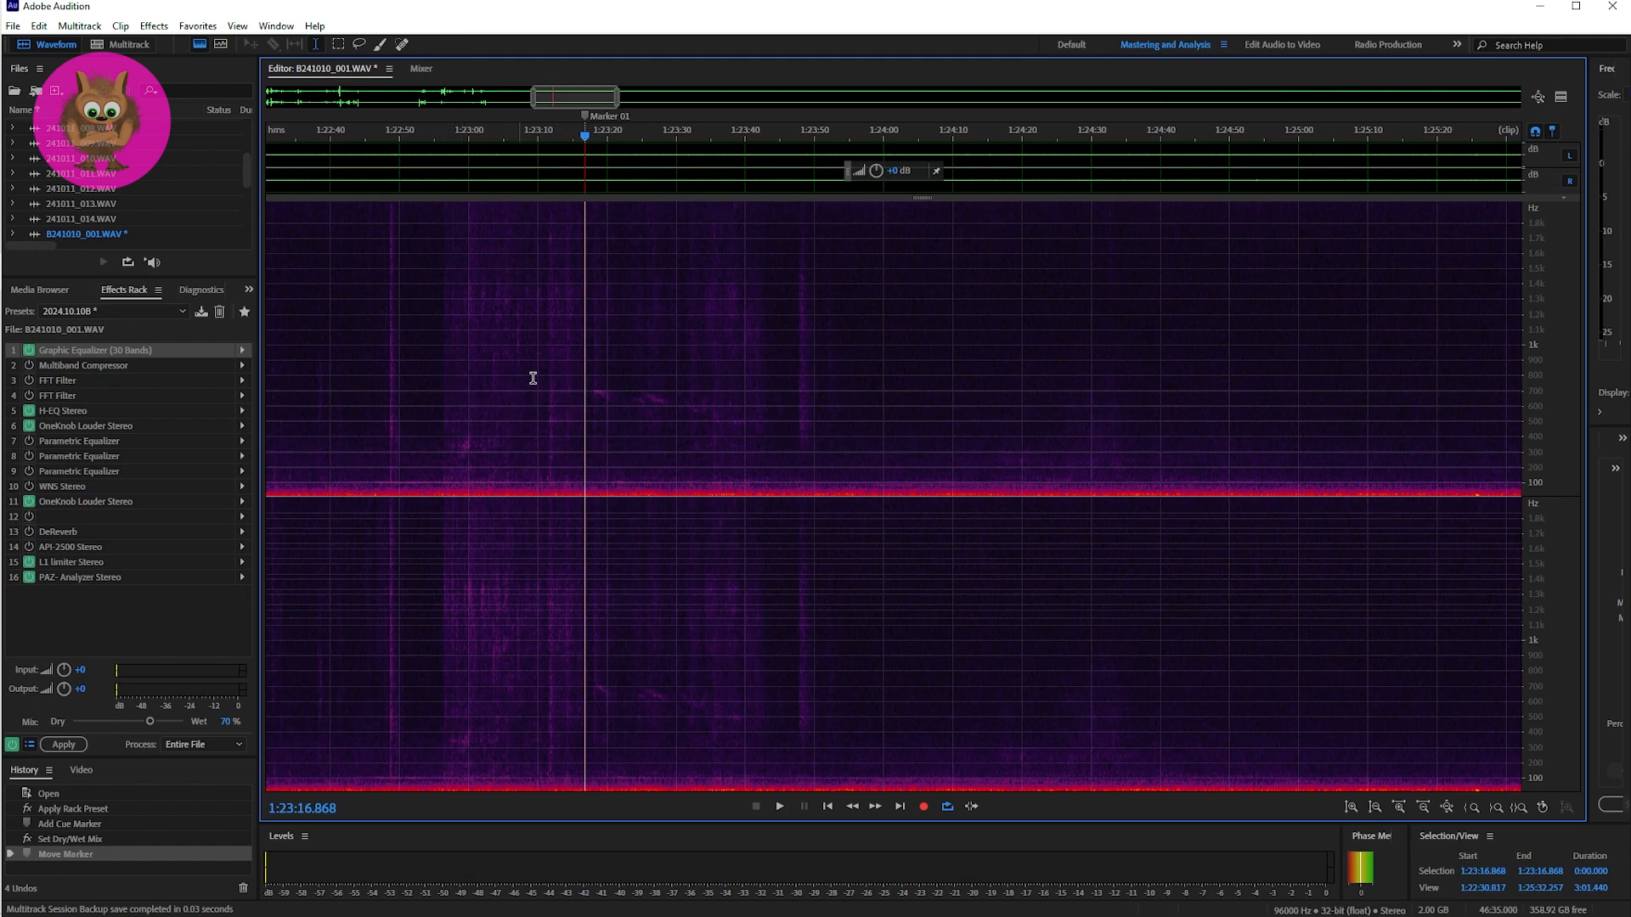
Step: Listen to the passage leading up to Marker 01 in B241010_001.WAV, starting at about 1:22:57
key("space")
left_click(448, 382)
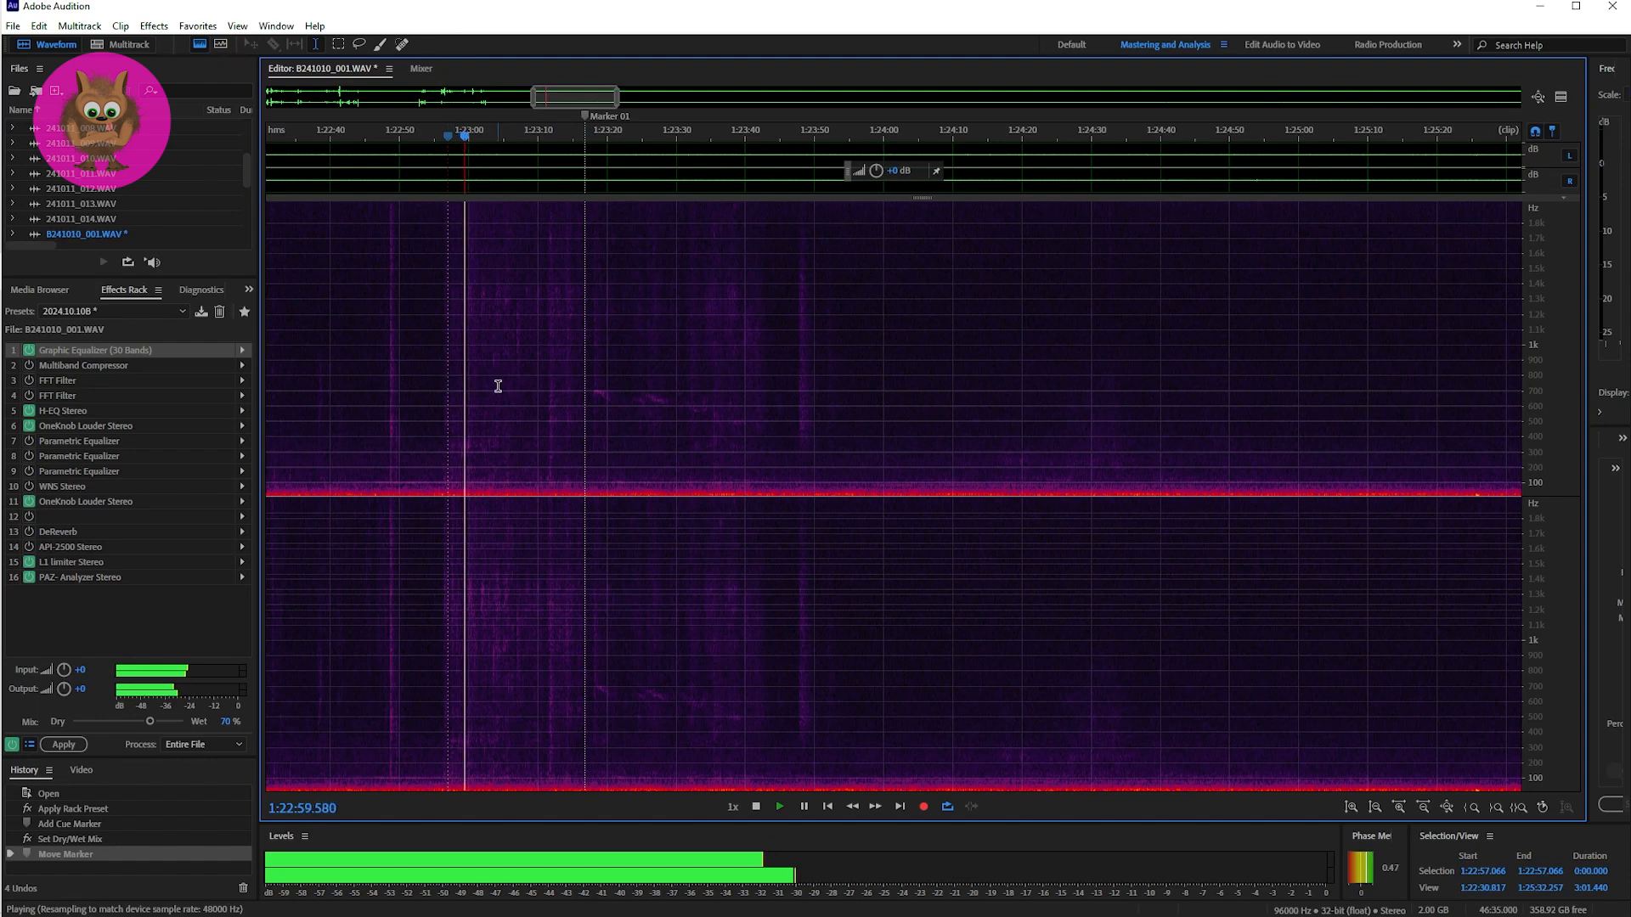
key("space")
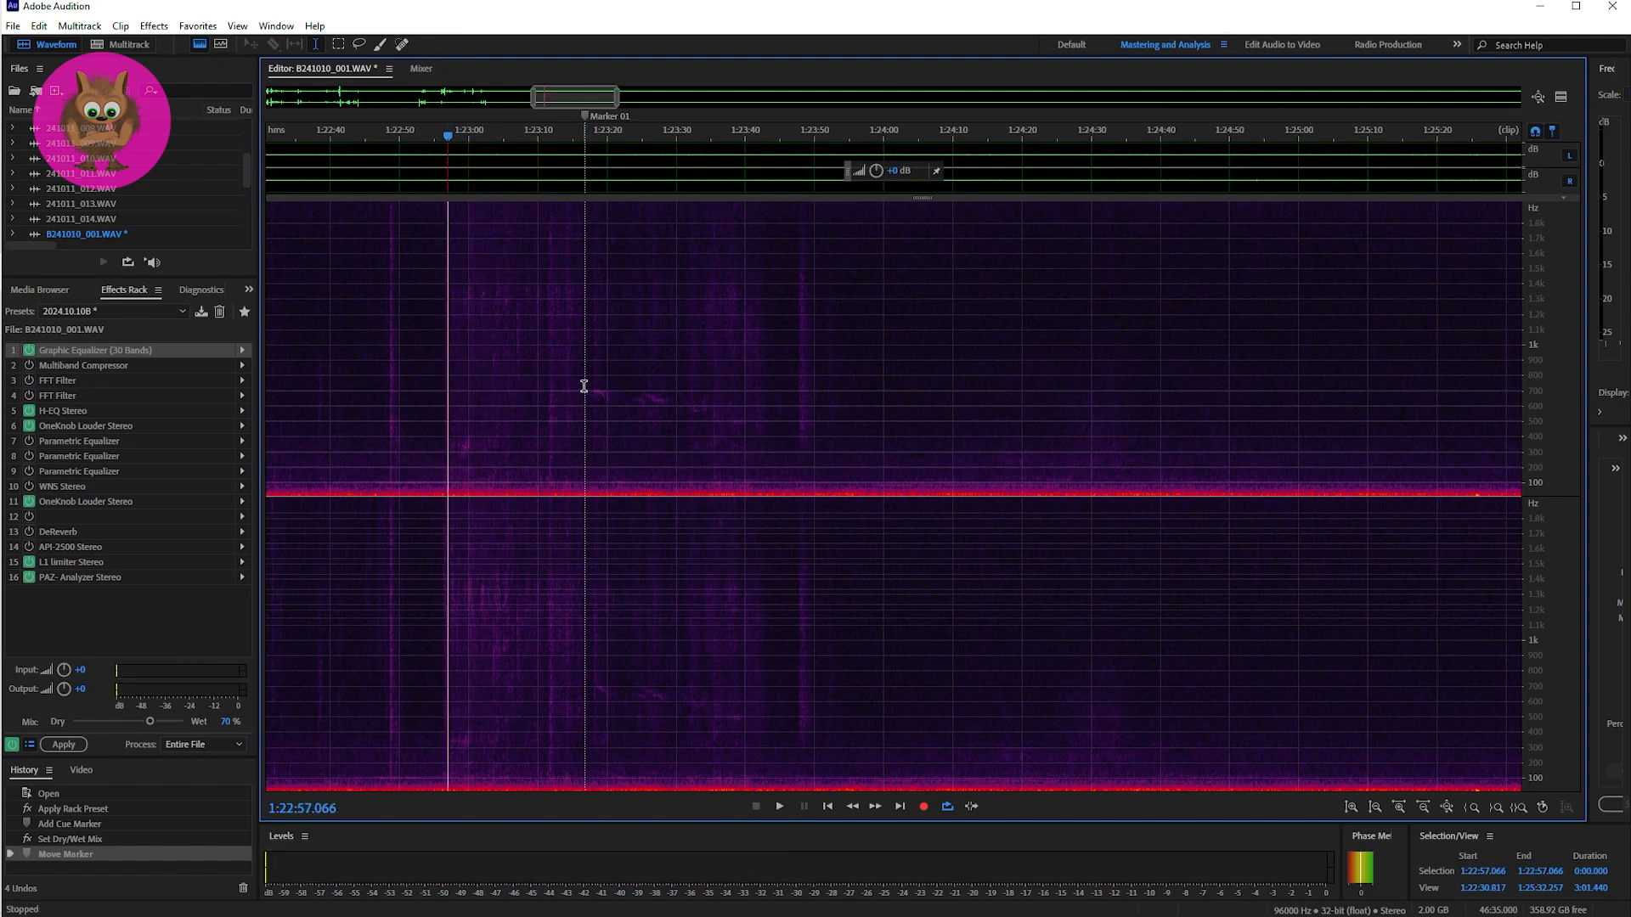
Step: Play the sound that follows Marker 01 twice, examining its trace in a closer time range of the spectrogram
left_click(584, 386)
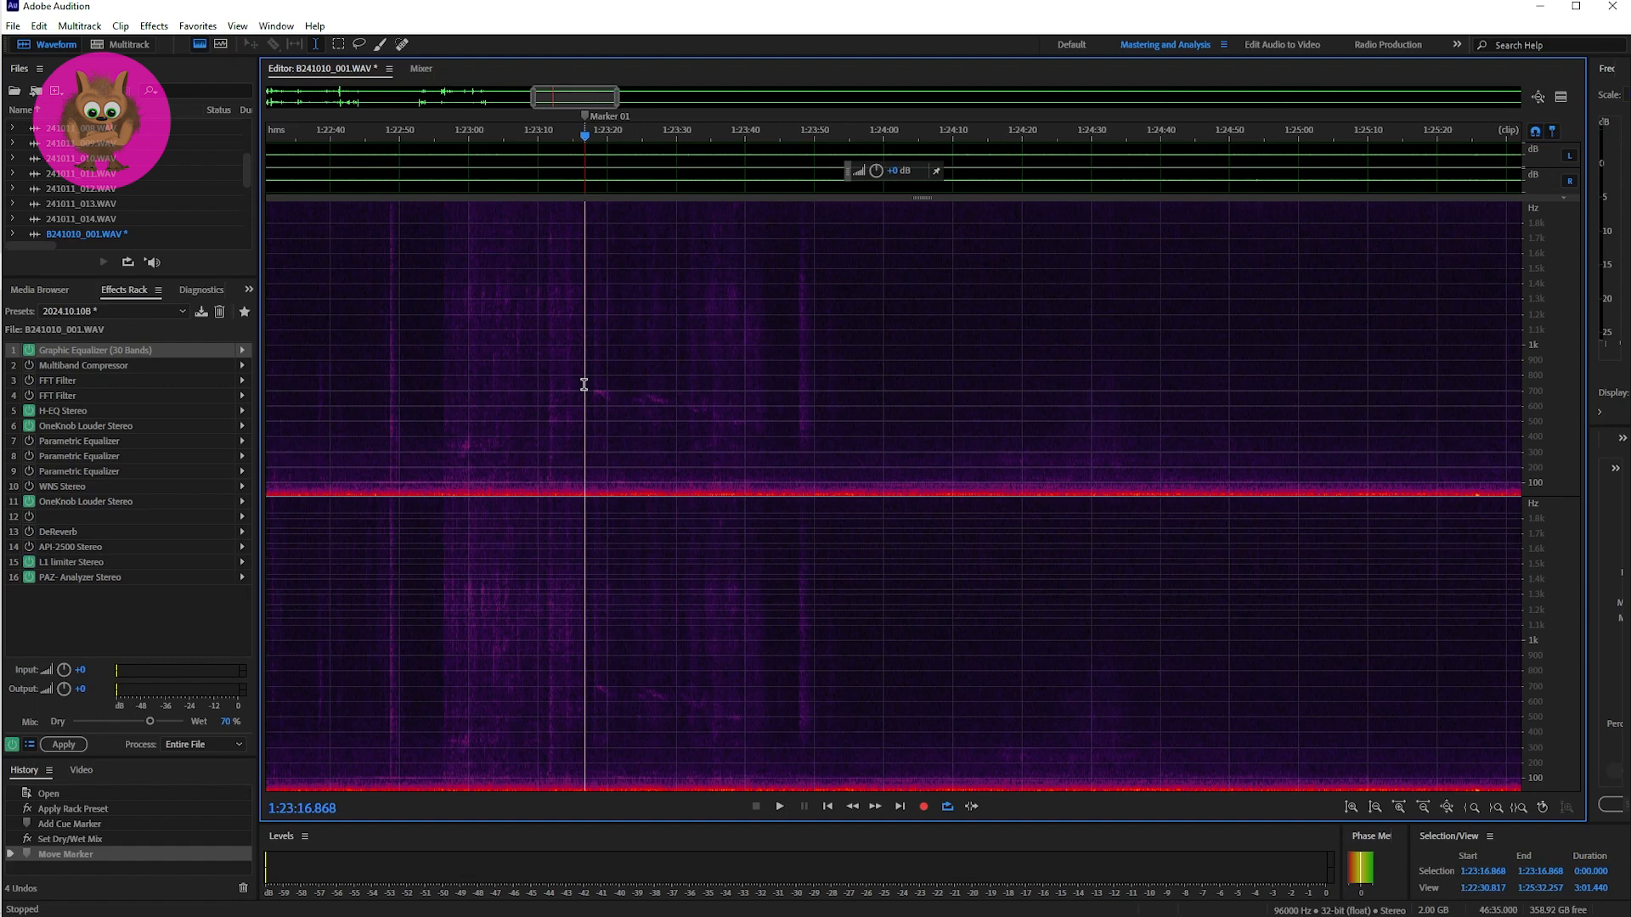
key("space")
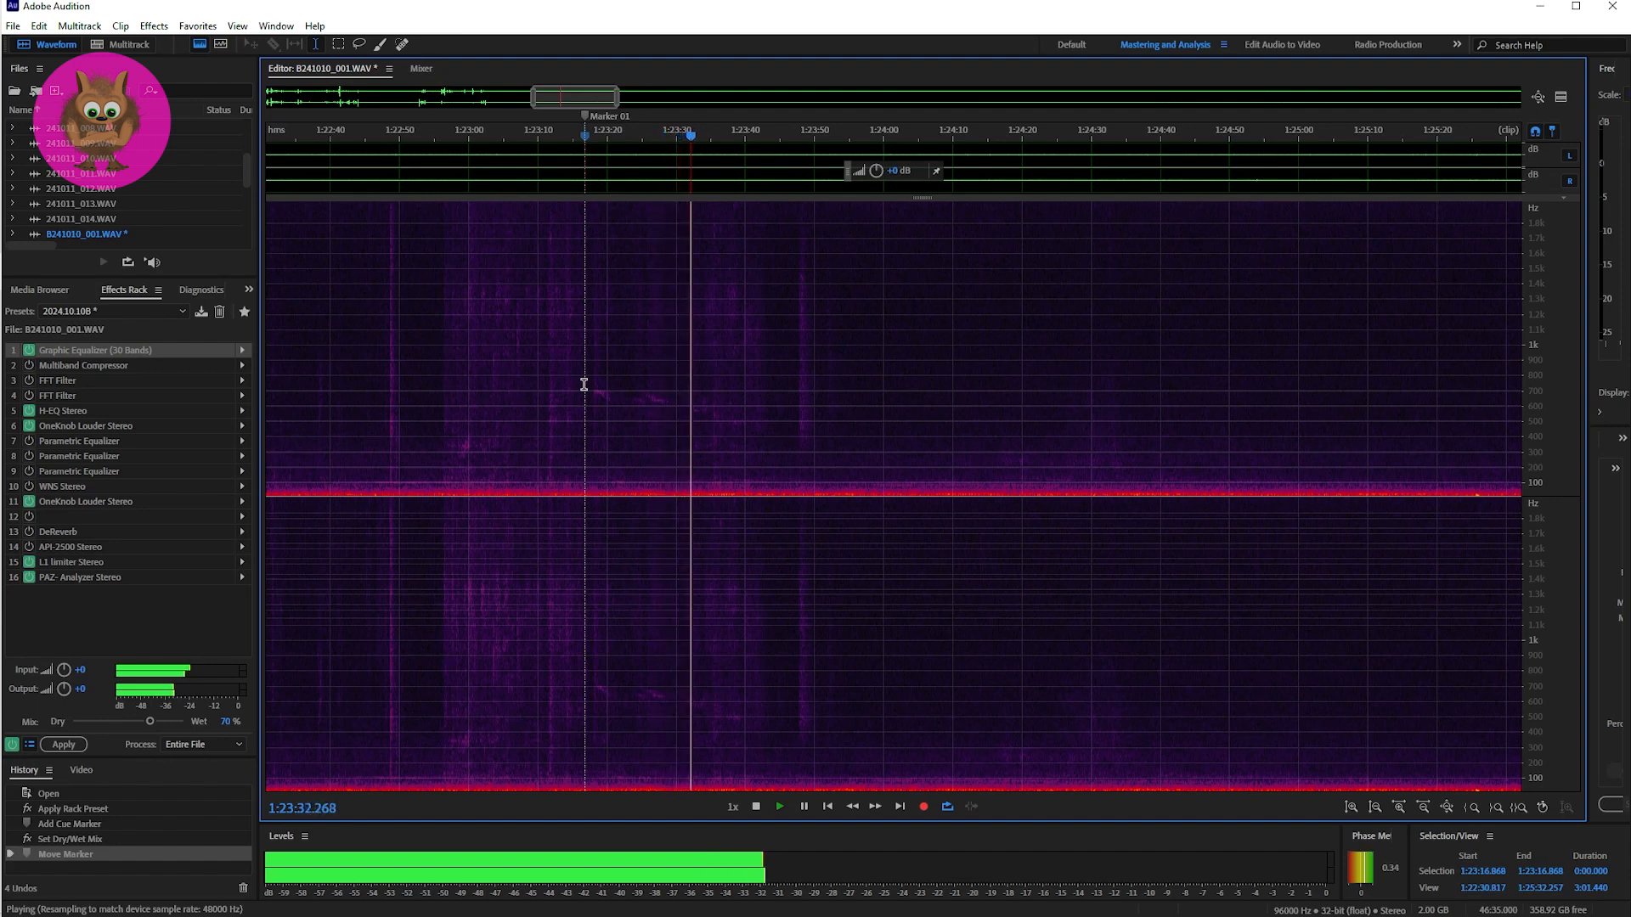
left_click_drag(617, 99, 549, 109)
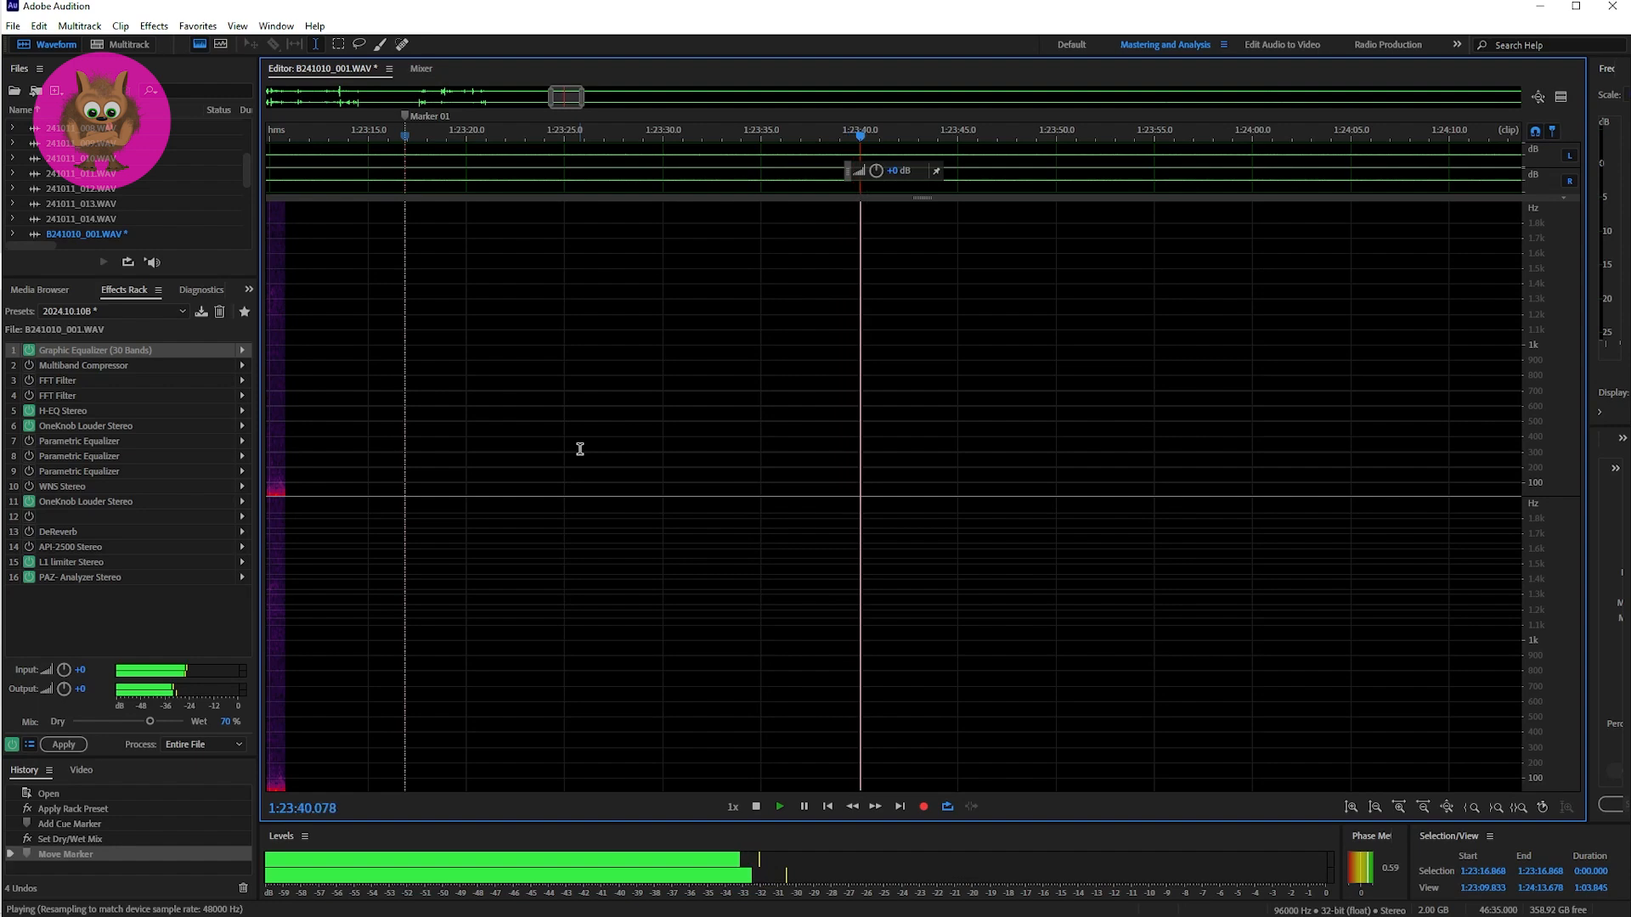
key("space")
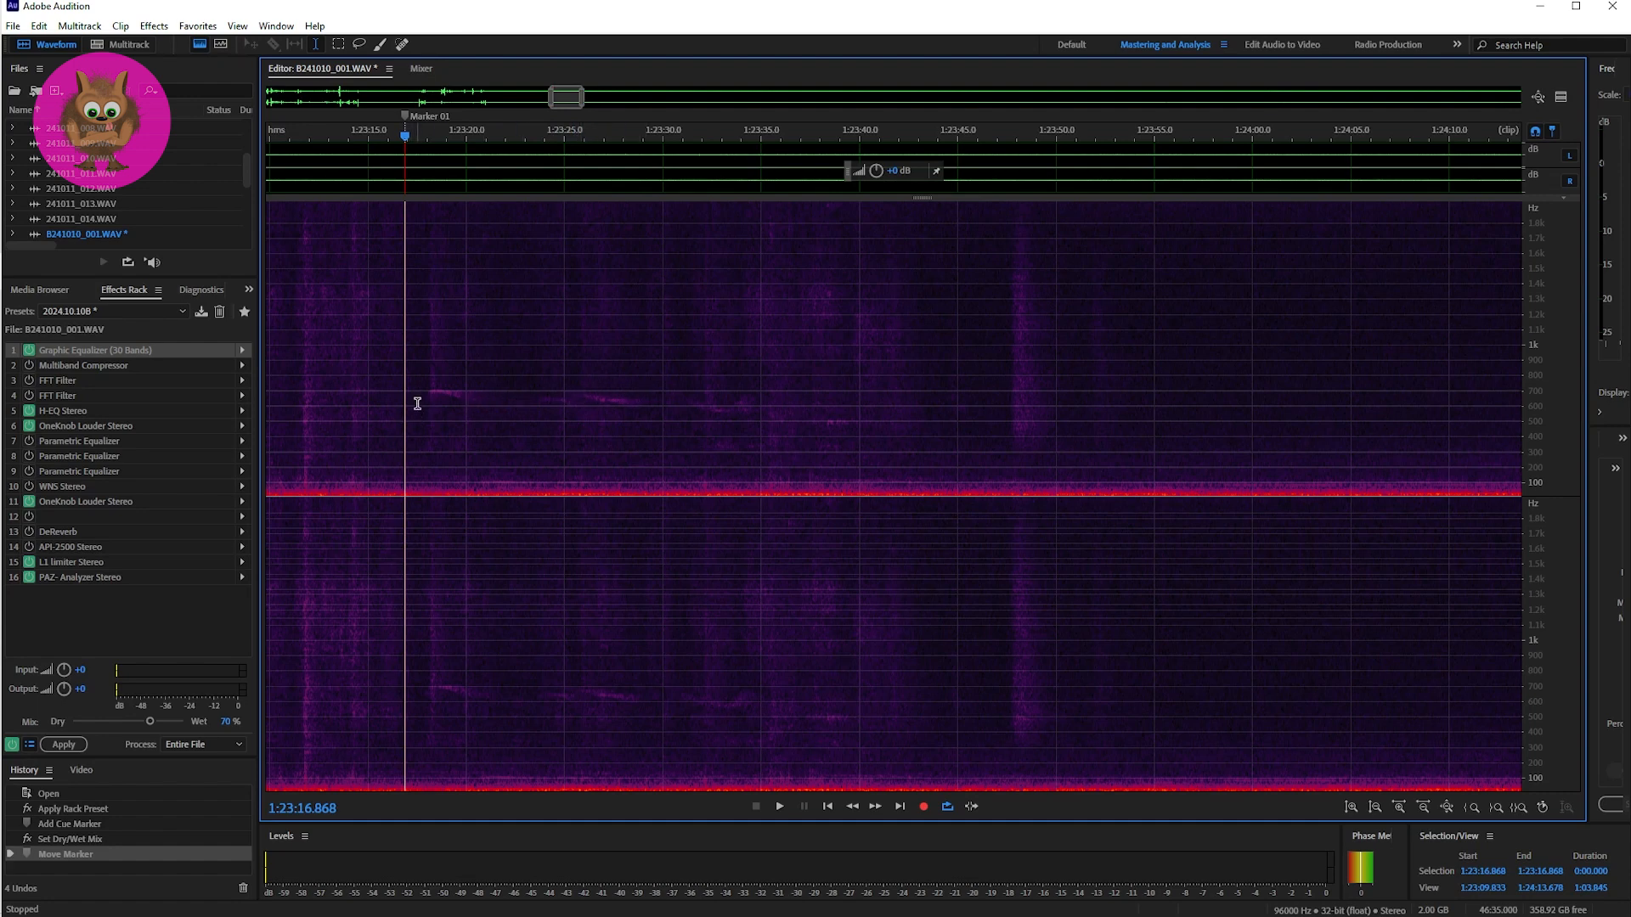
key("space")
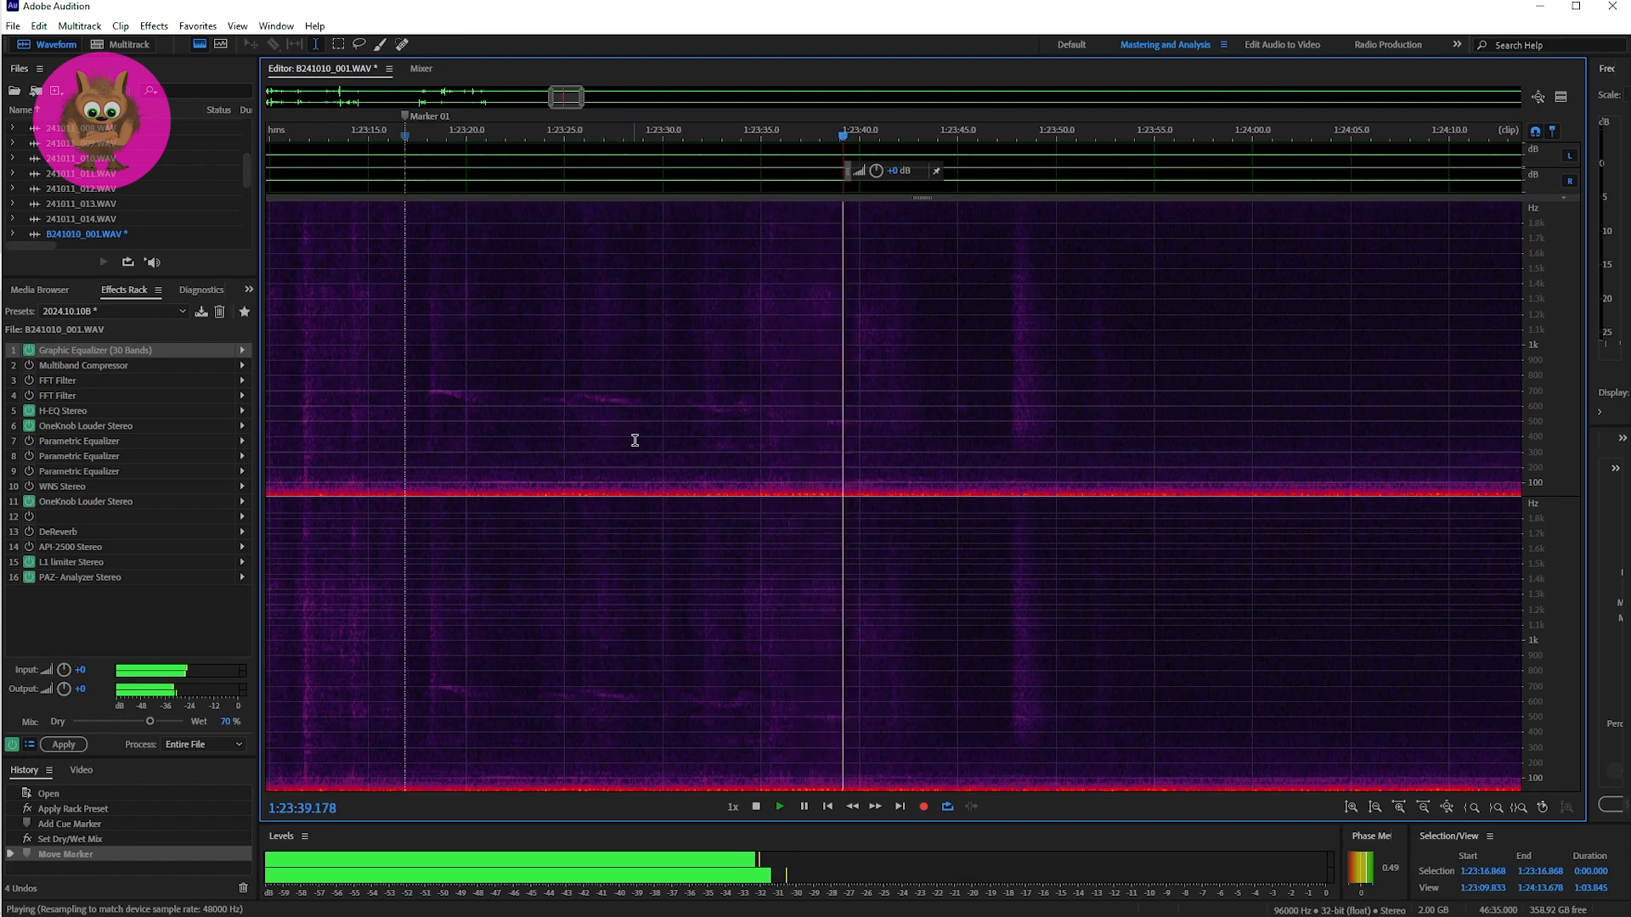
key("space")
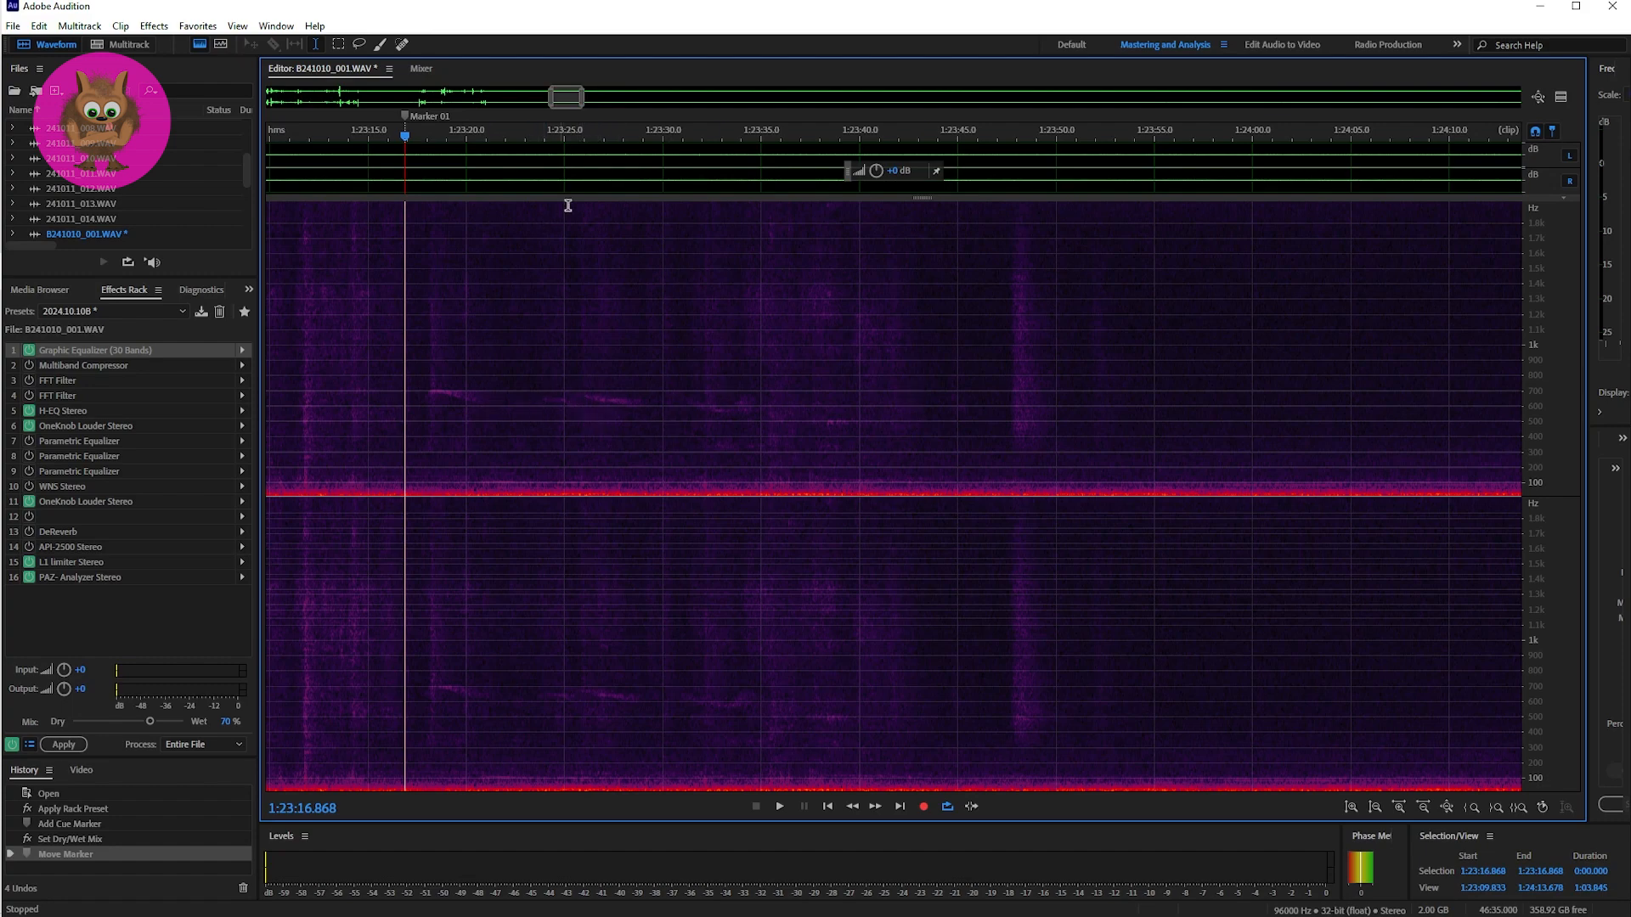
Step: Scan the rest of the B241010_001.WAV spectrogram to its end and return to the multitrack session
left_click_drag(561, 102, 604, 99)
left_click_drag(614, 99, 1429, 100)
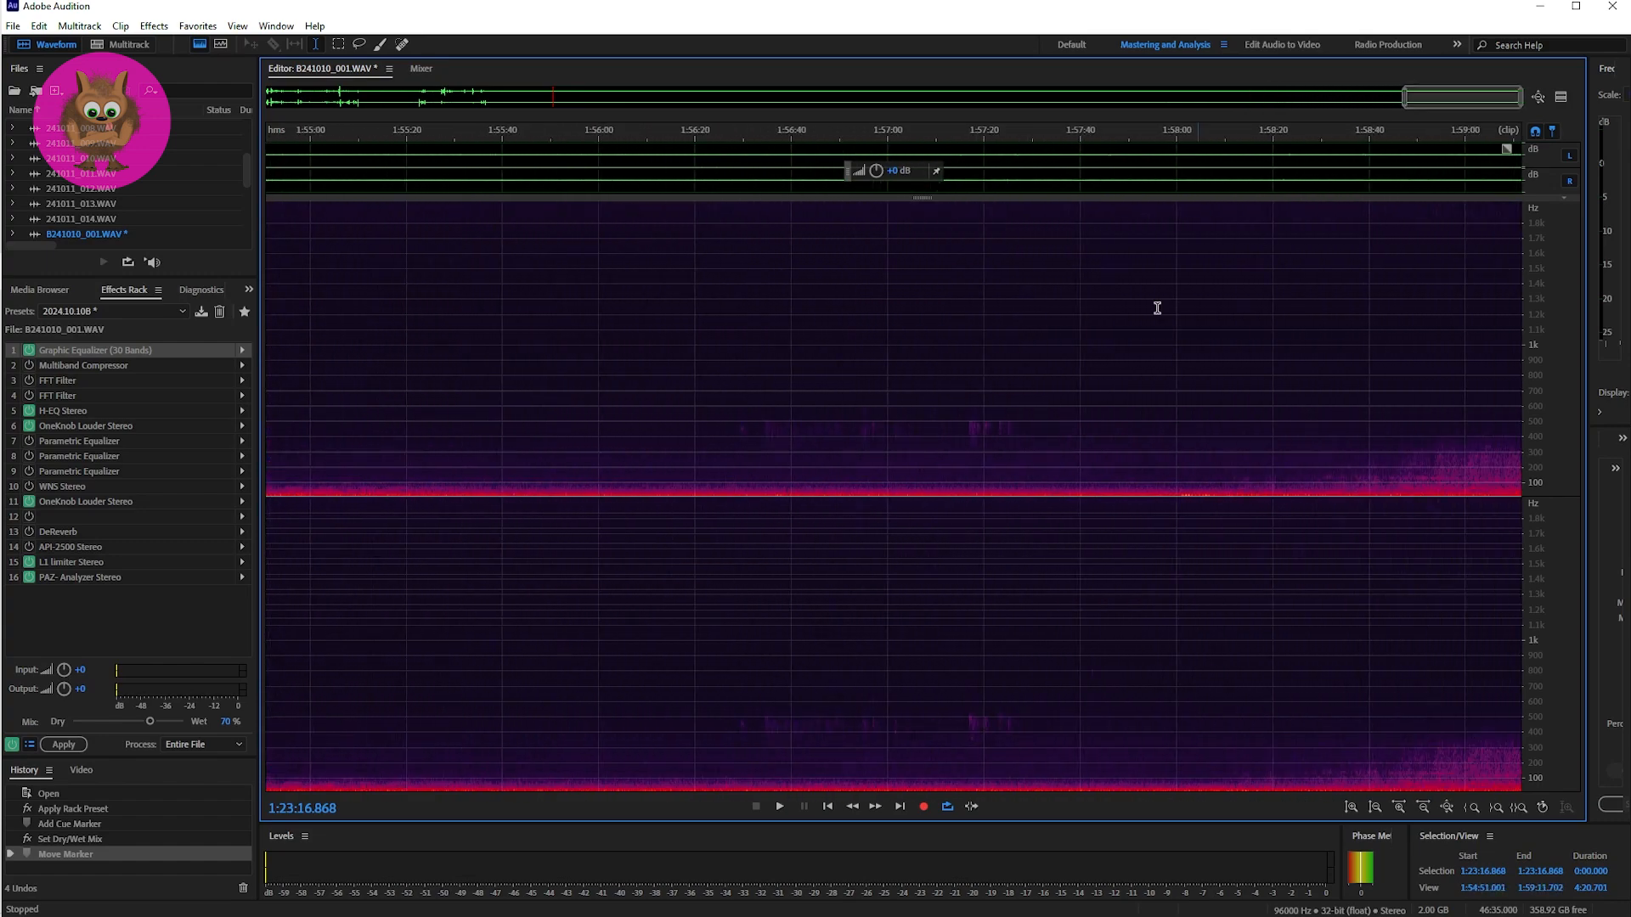
key("0")
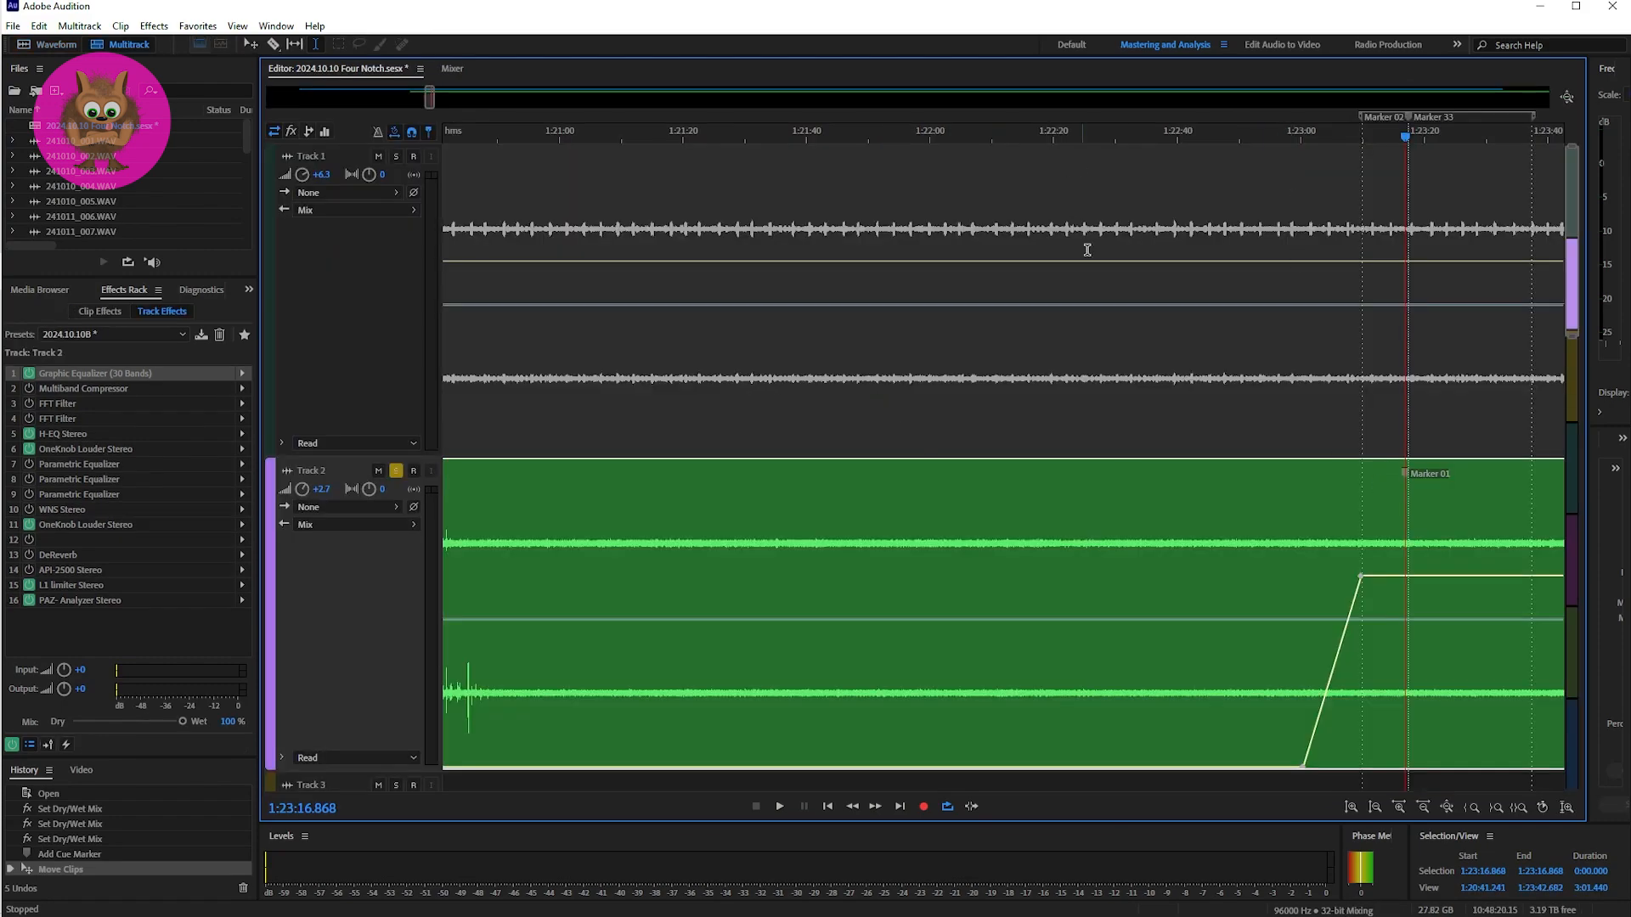
Step: Open the B241010_002.WAV clip on Track 2 in the waveform editor
mouse_move(425, 100)
left_mouse_down()
mouse_move(574, 101)
mouse_move(476, 107)
left_mouse_up()
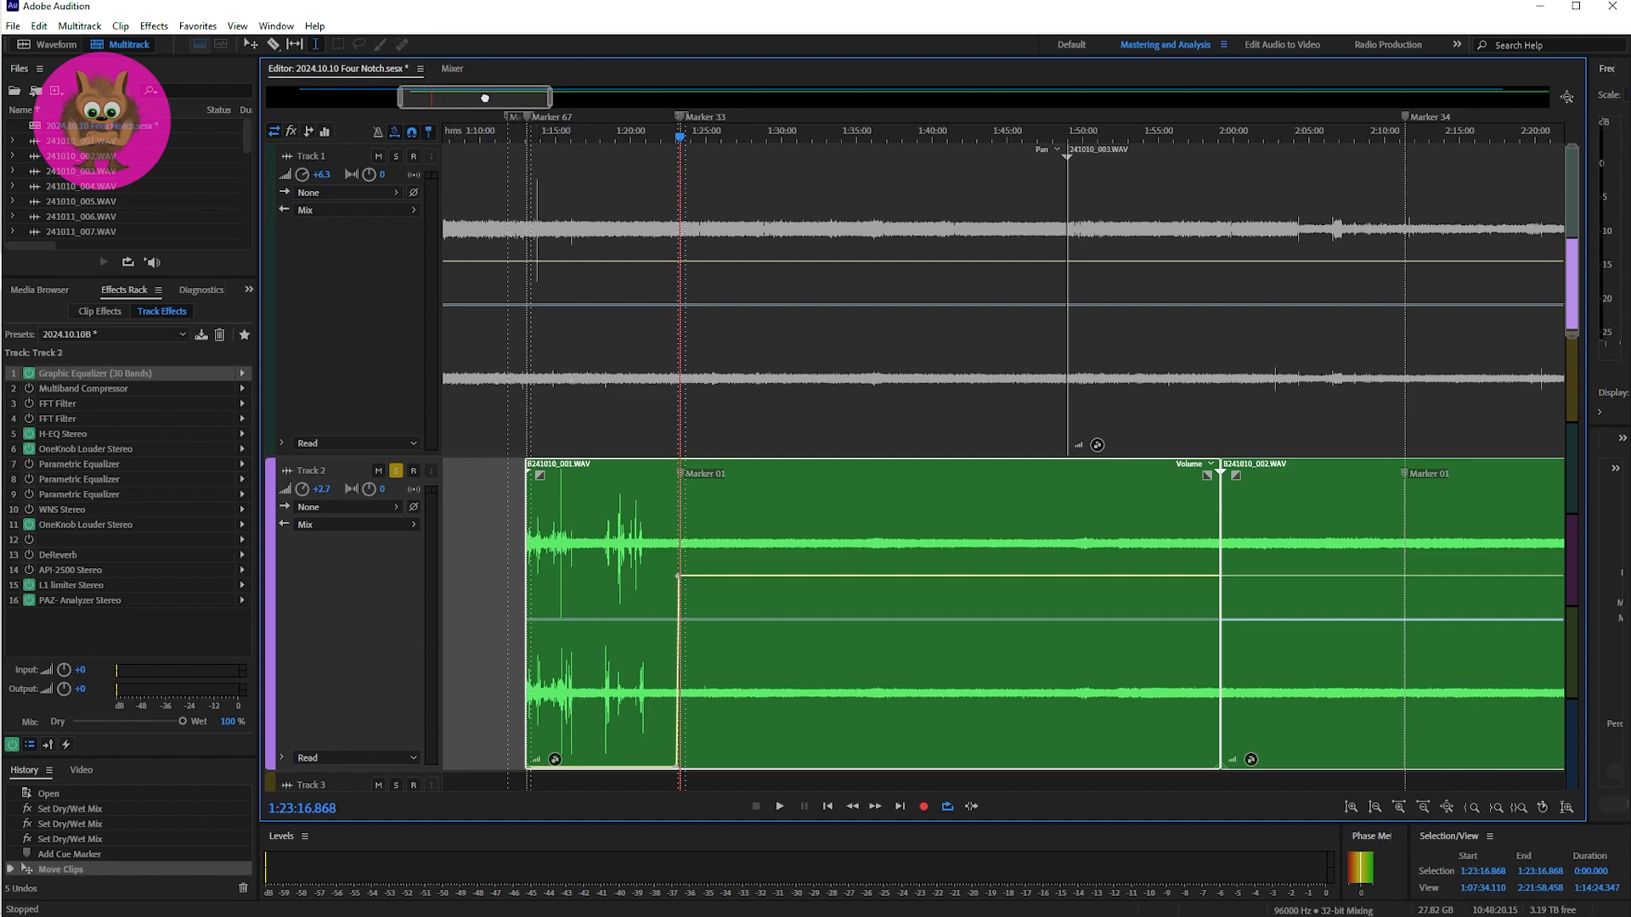
left_click_drag(494, 95, 574, 91)
left_click(583, 517)
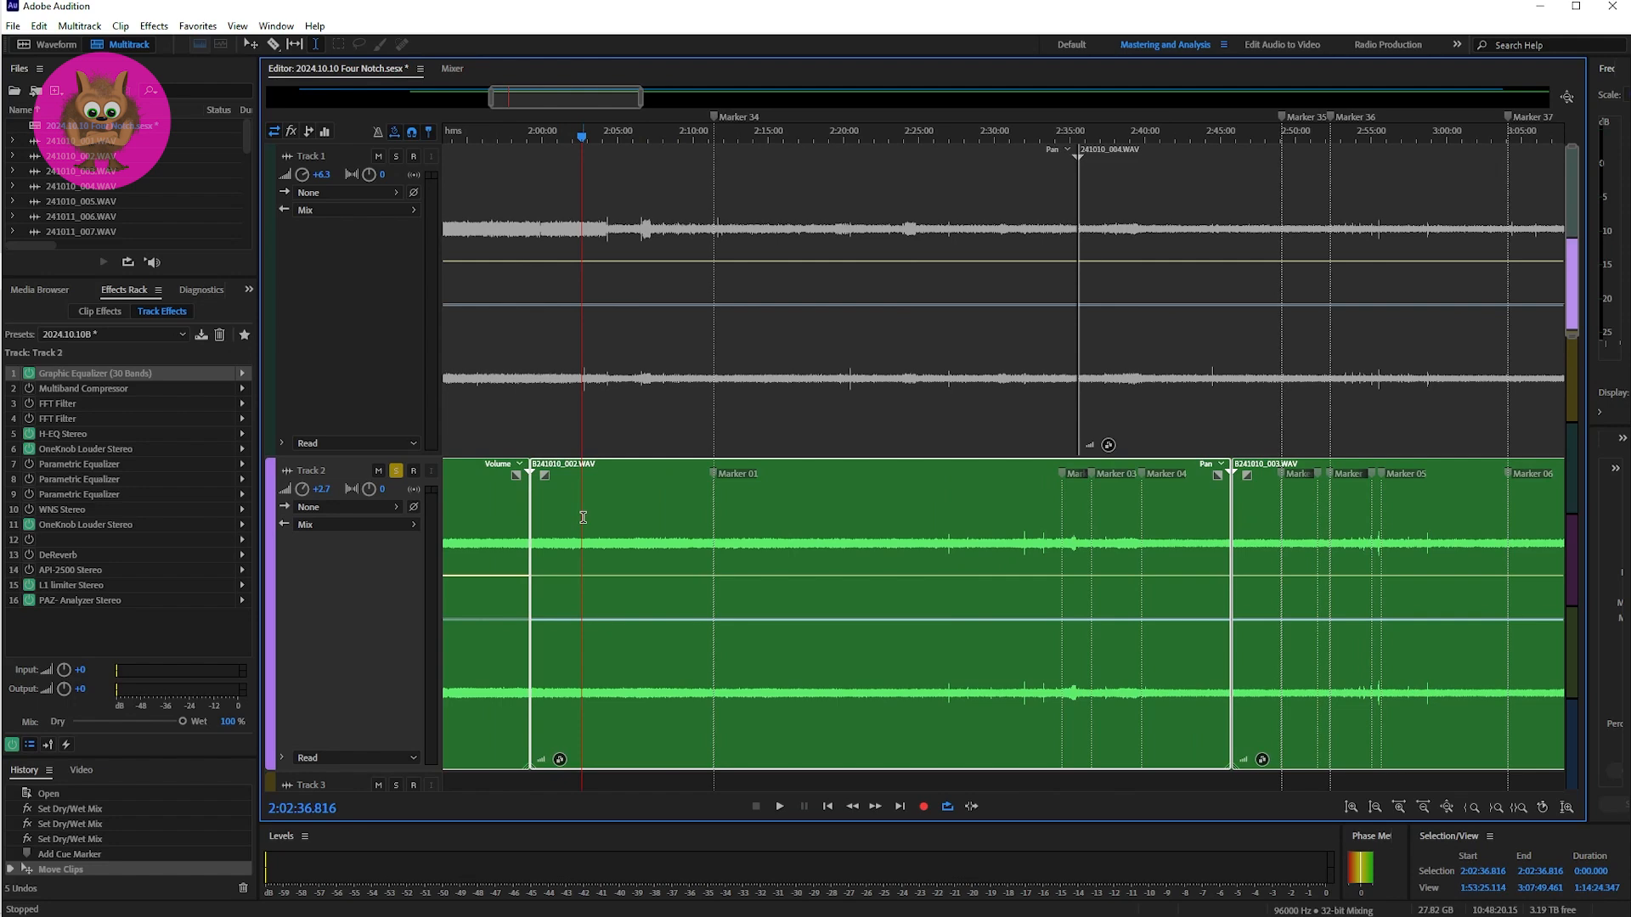
double_click(583, 517)
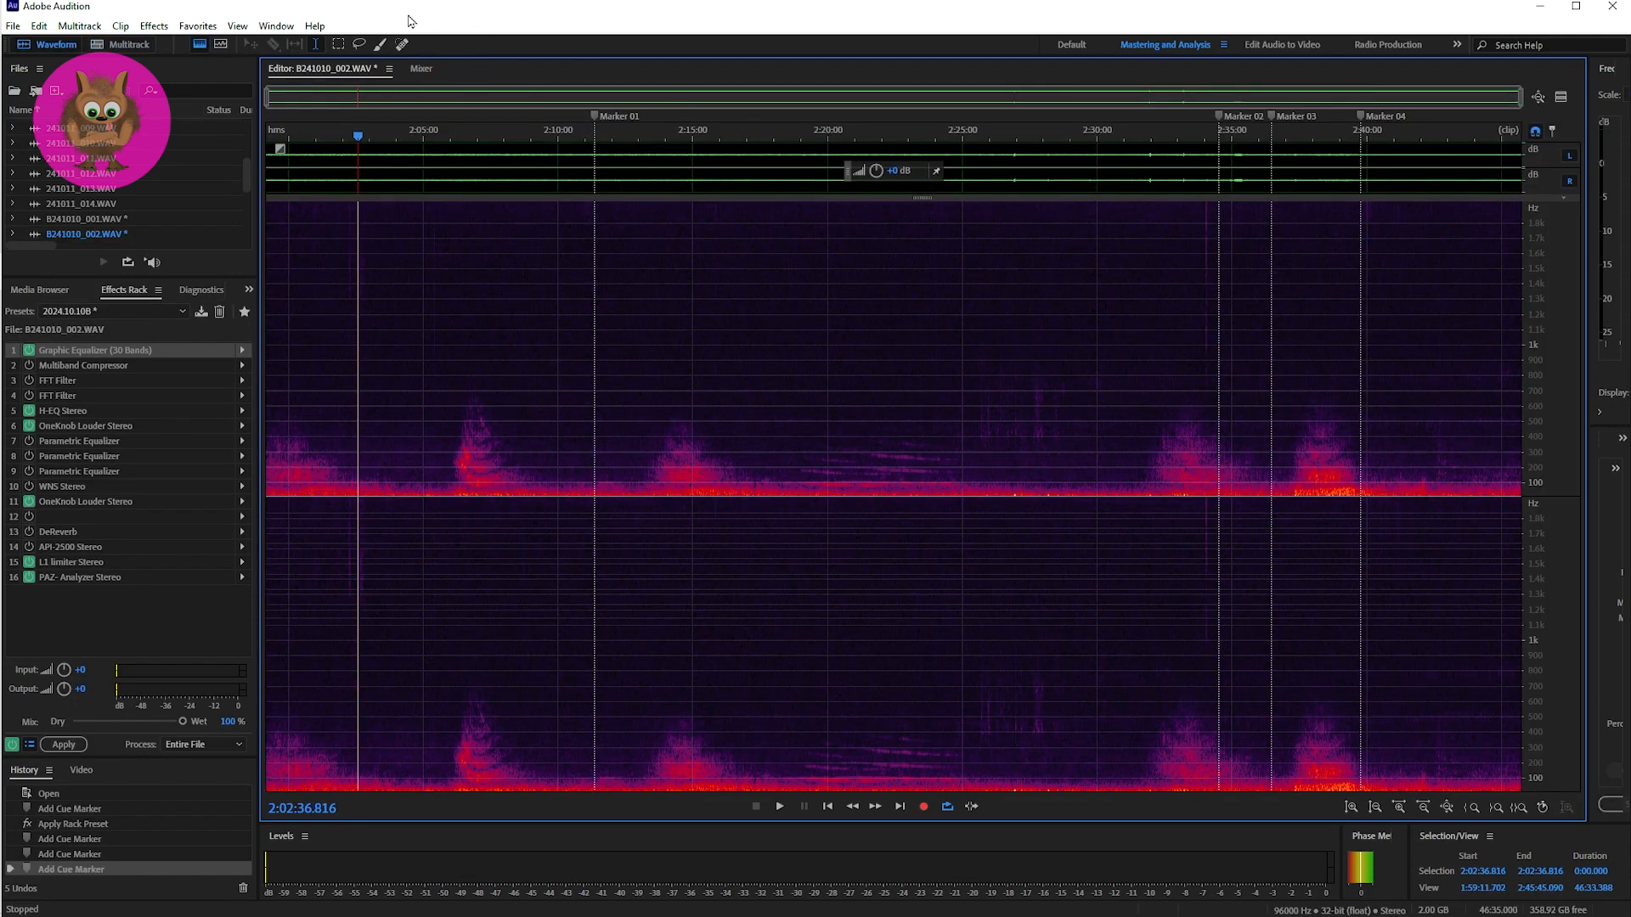
Step: Place the playhead at Marker 01 in B241010_002.WAV and listen to the passage that follows it
left_click_drag(1521, 100, 816, 132)
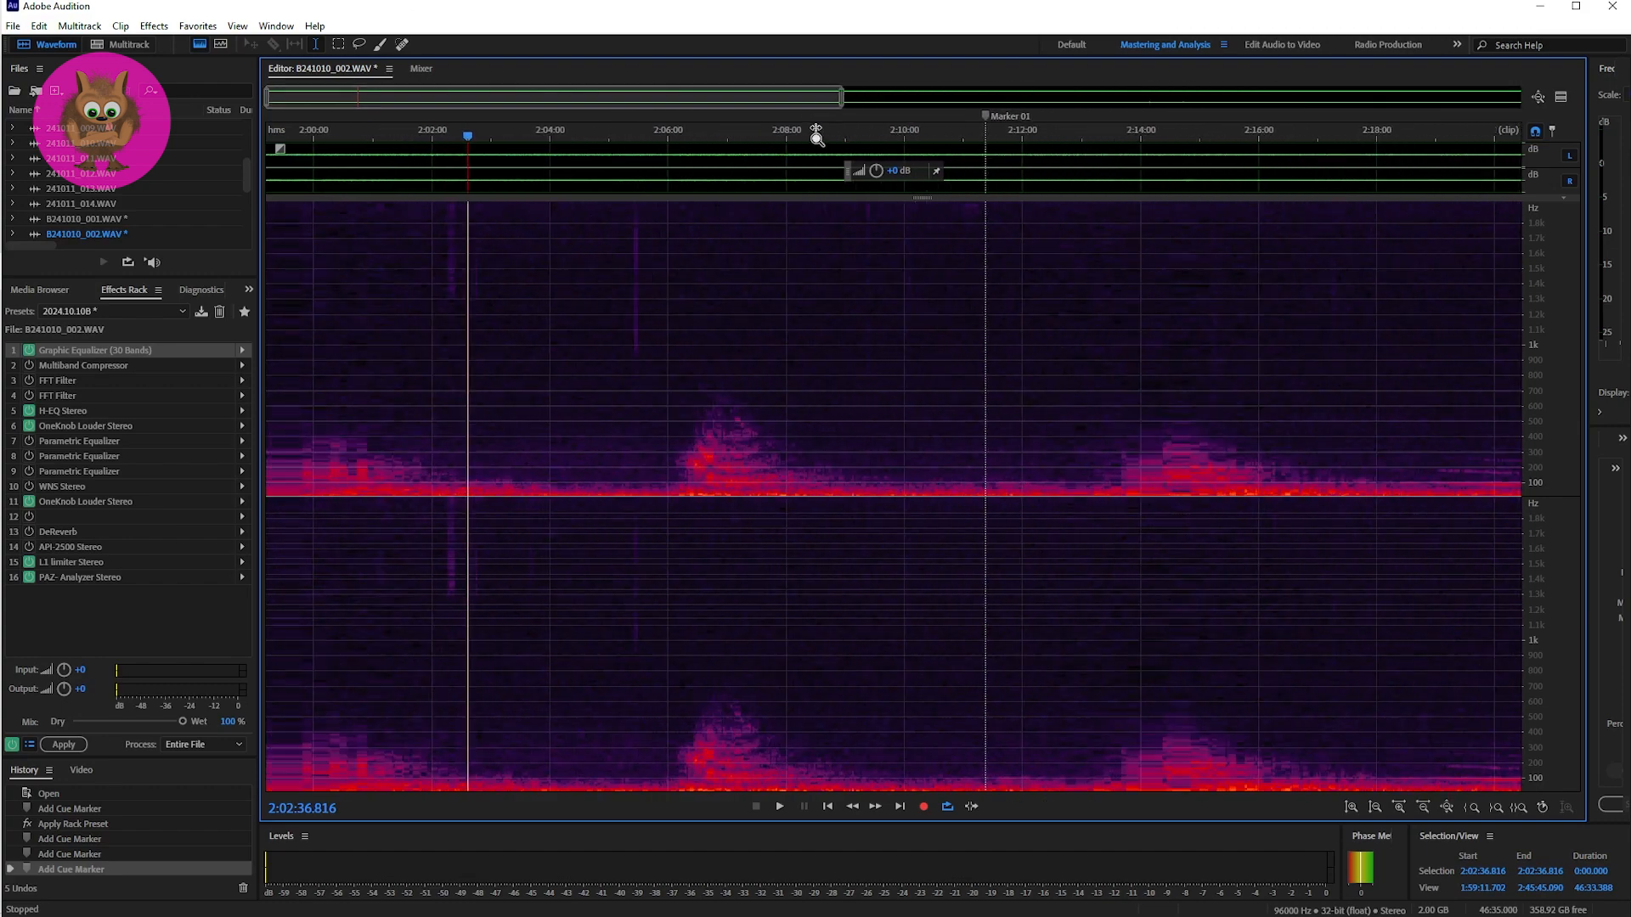
left_click(1010, 497)
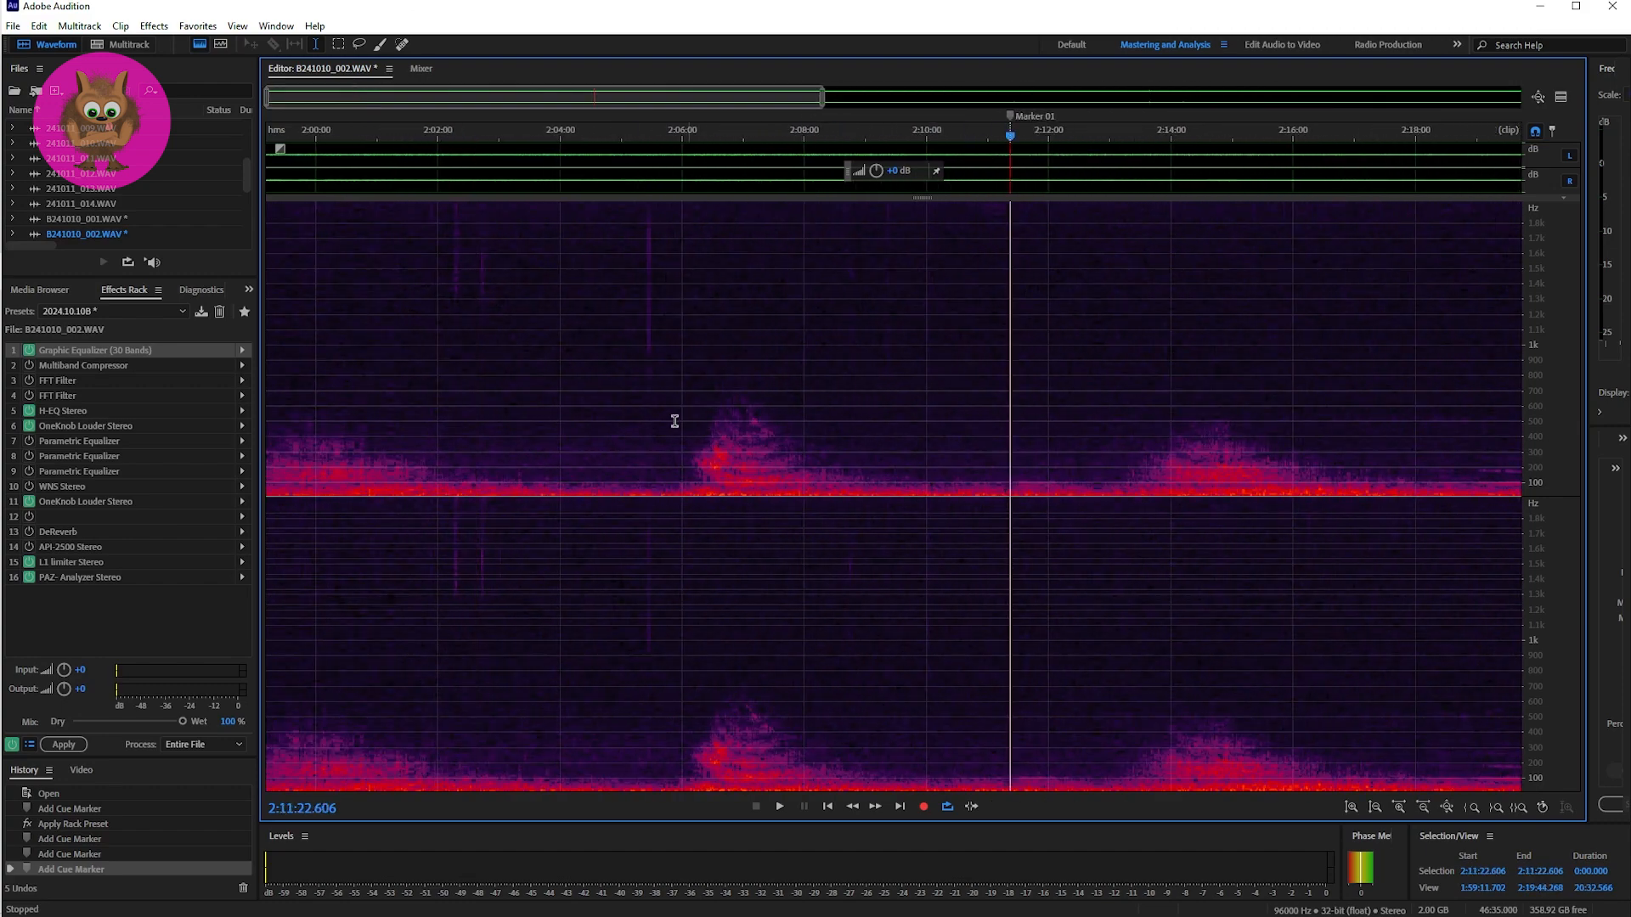
left_click_drag(299, 106, 607, 110)
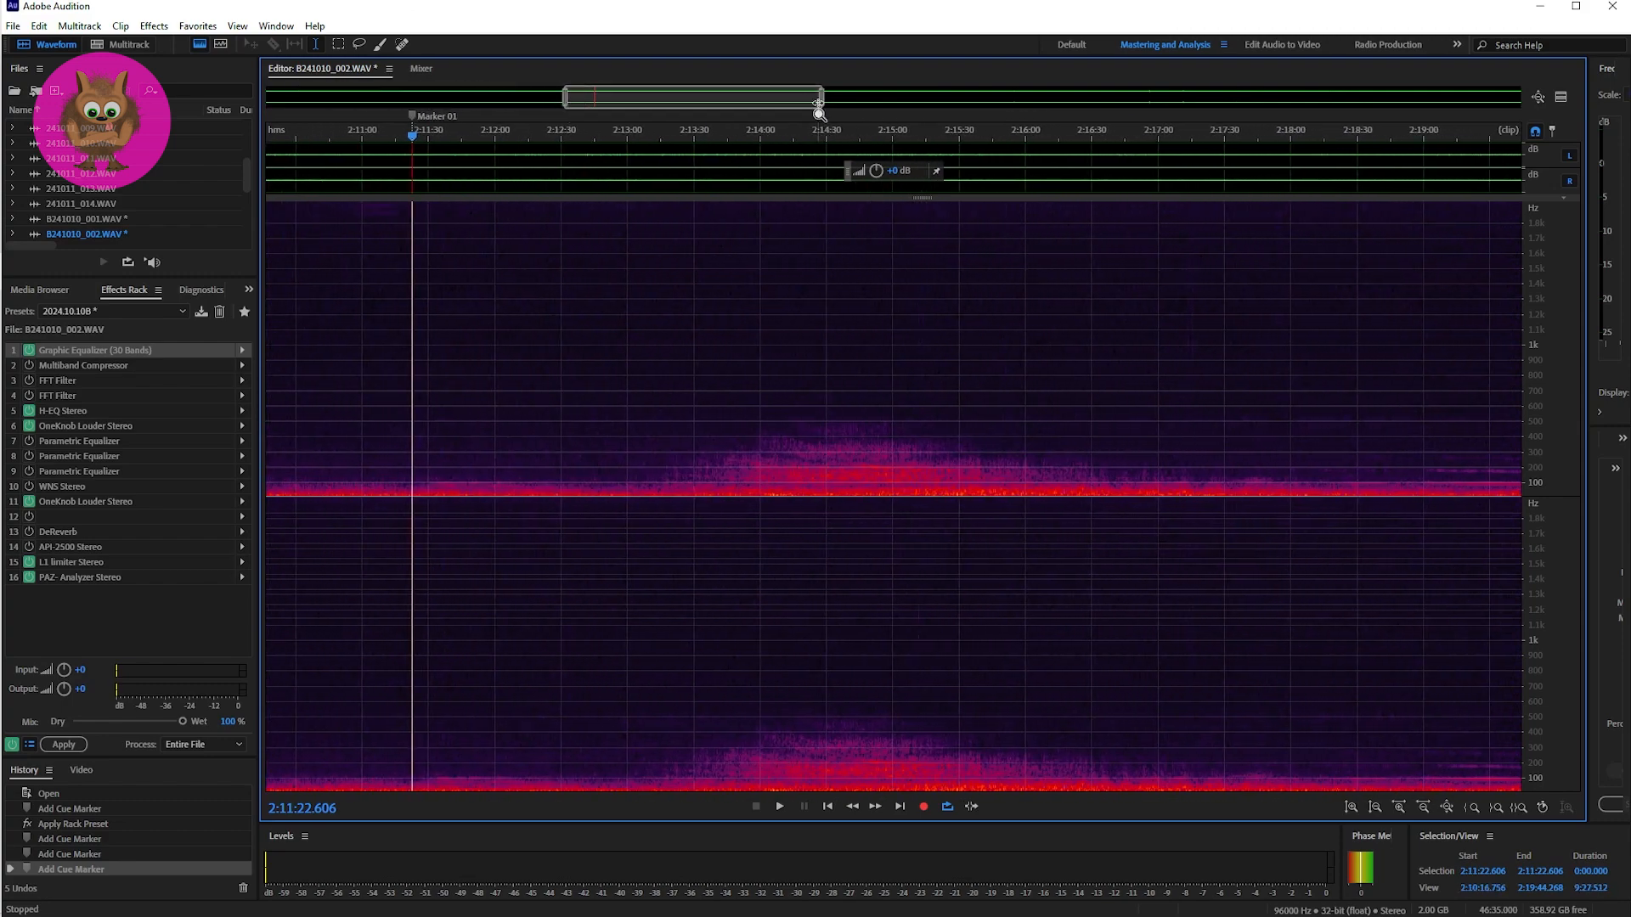
left_click_drag(819, 106, 608, 101)
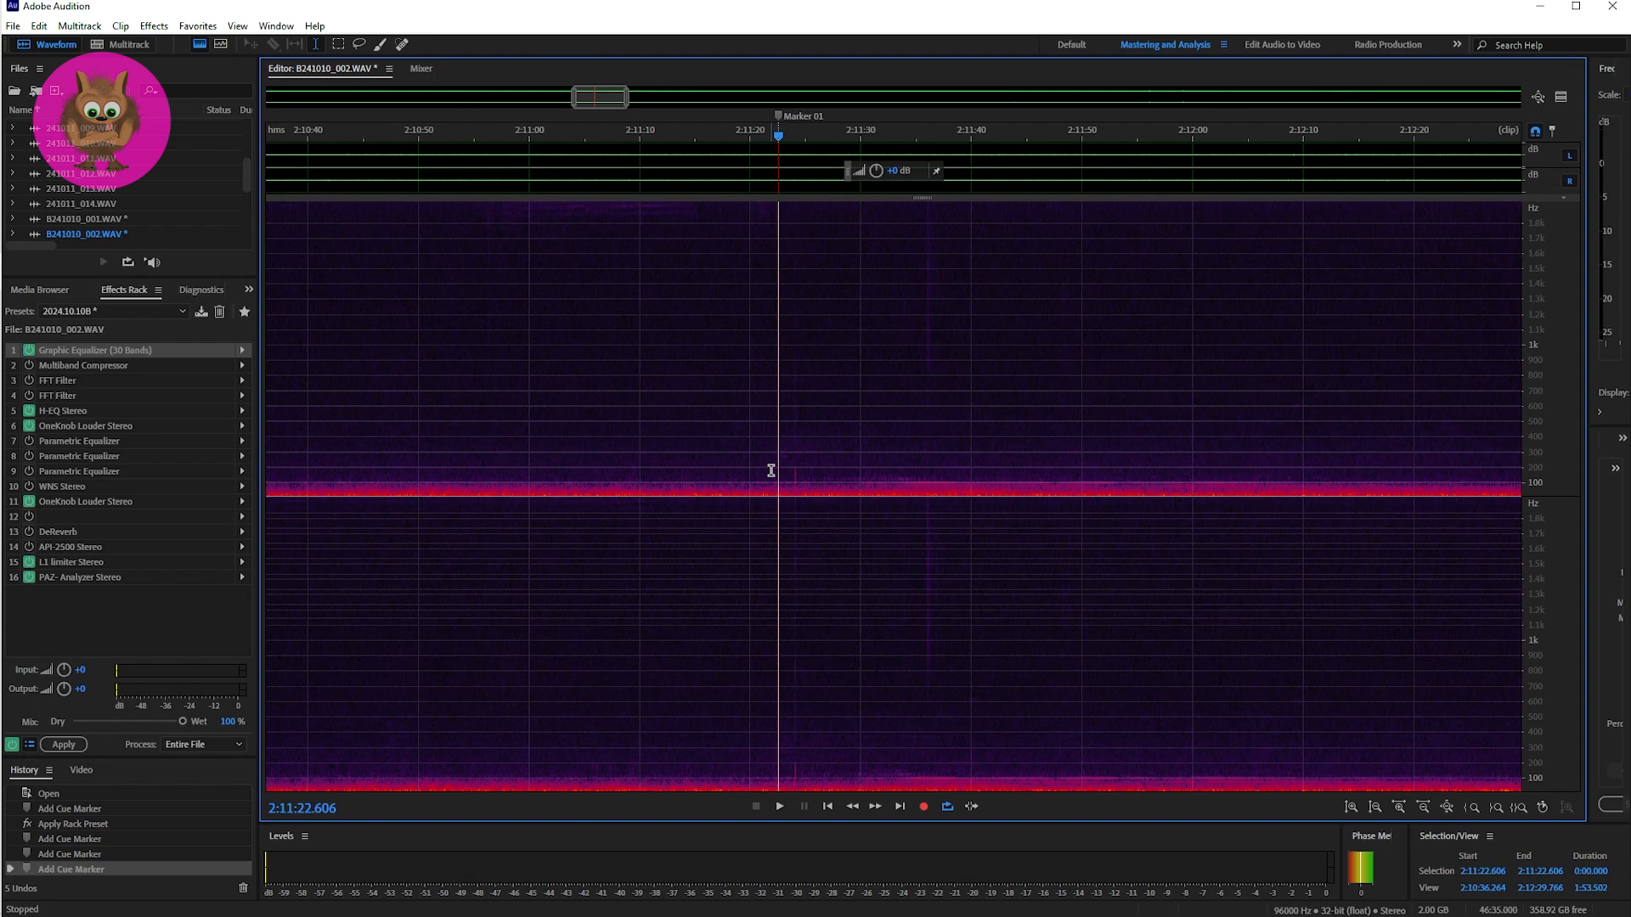
key("space")
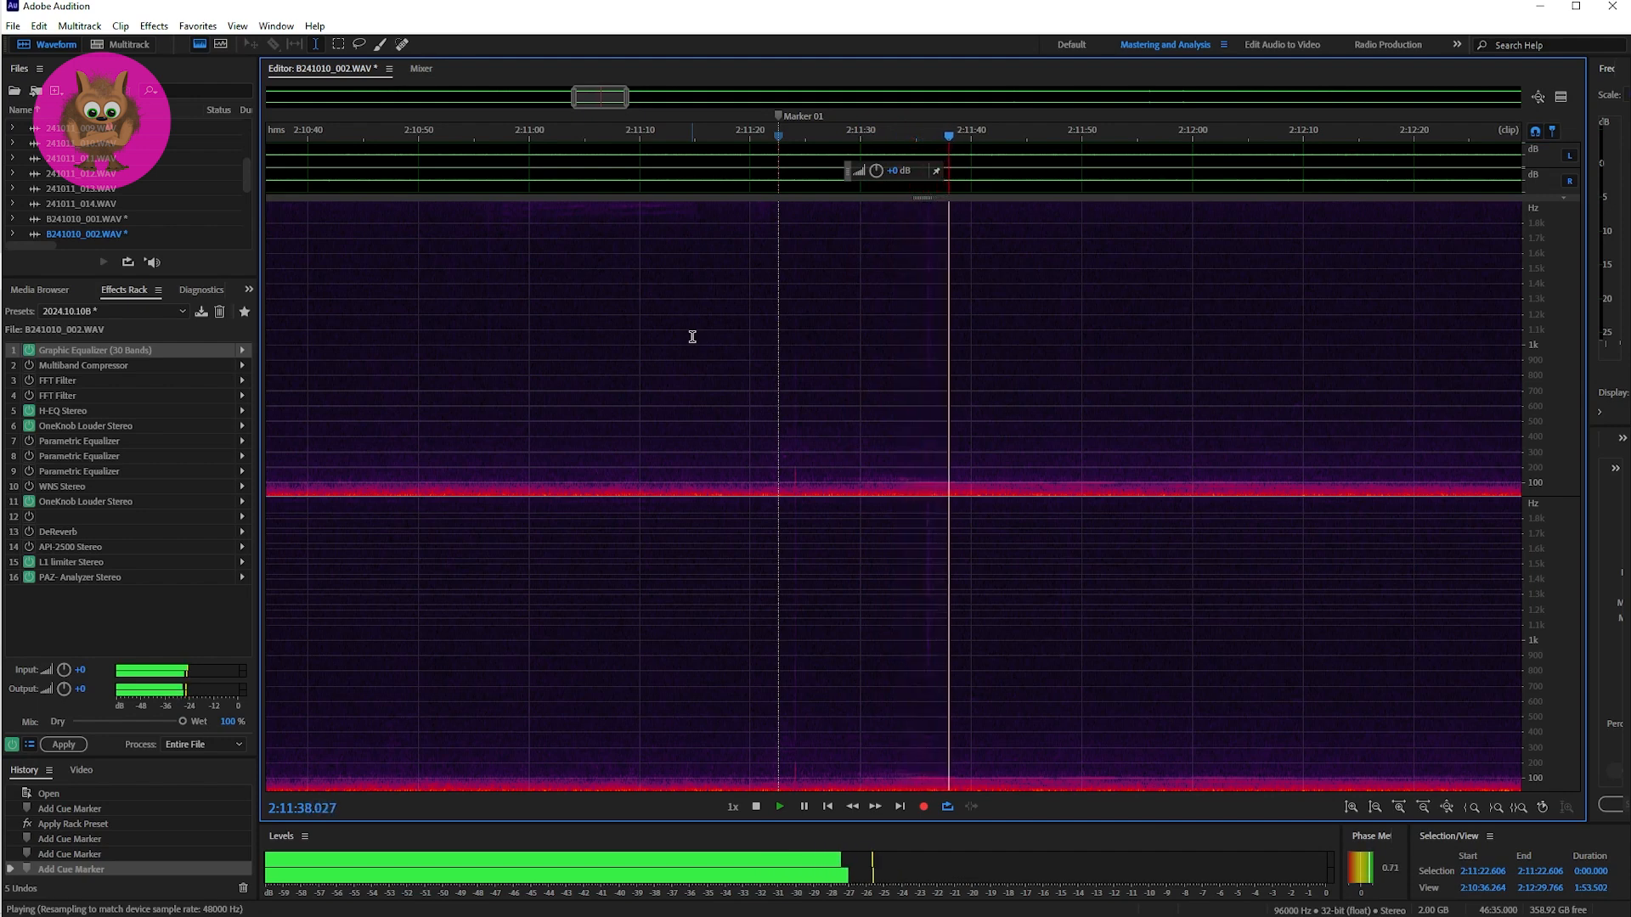
key("space")
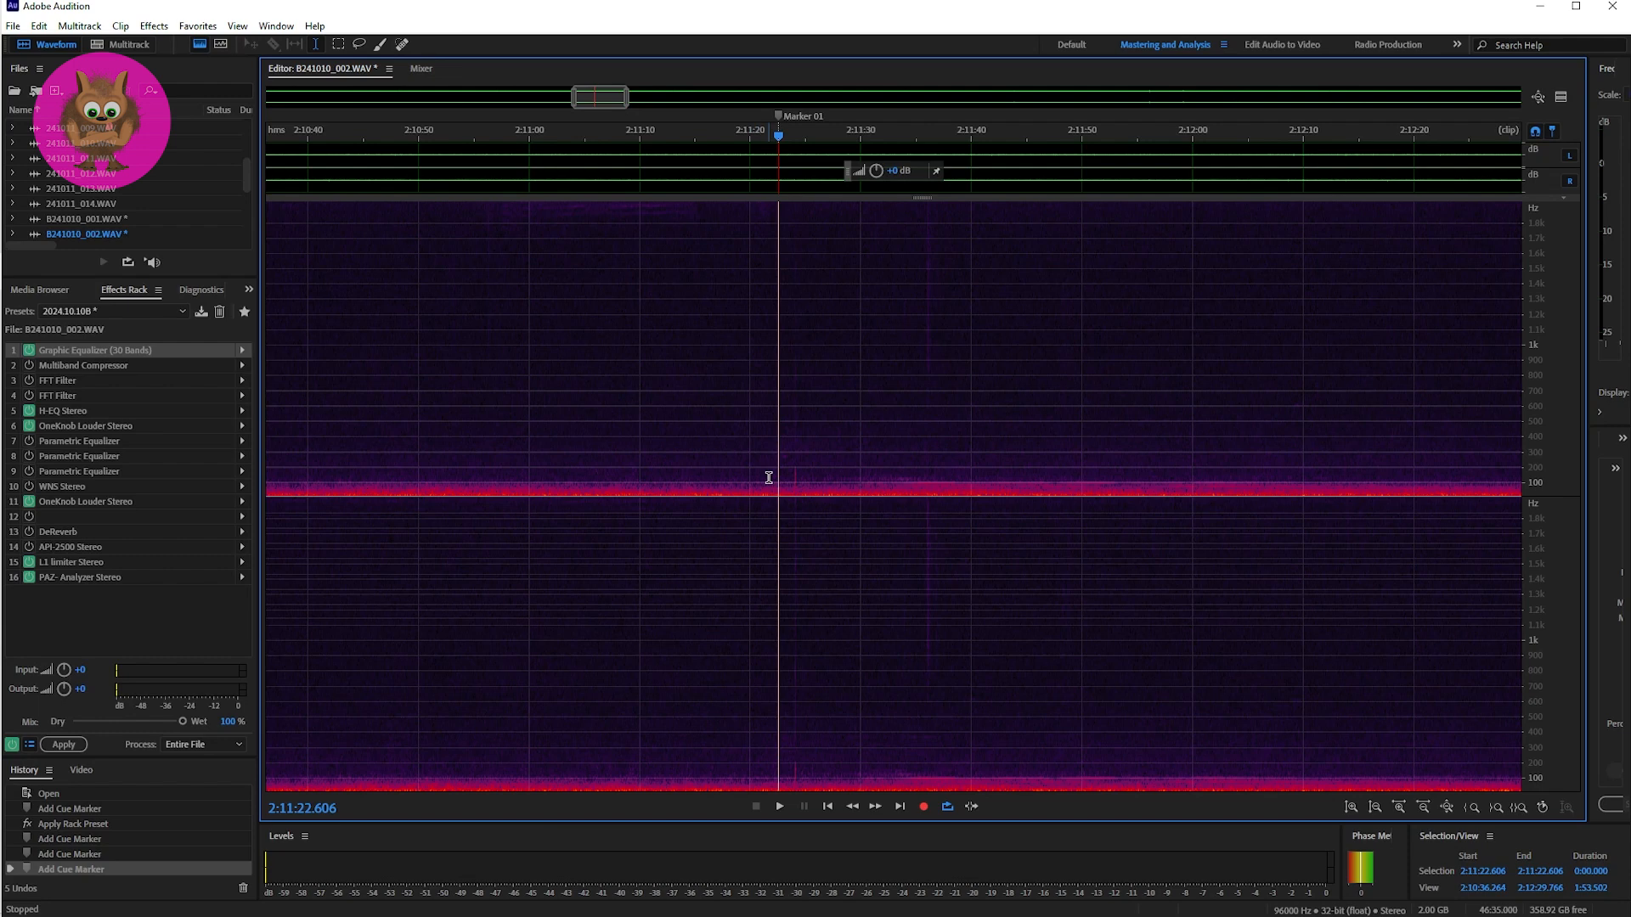
Step: Replay the first seconds after Marker 01, inspecting the short knock in a spectrogram view of about 44 seconds
key("space")
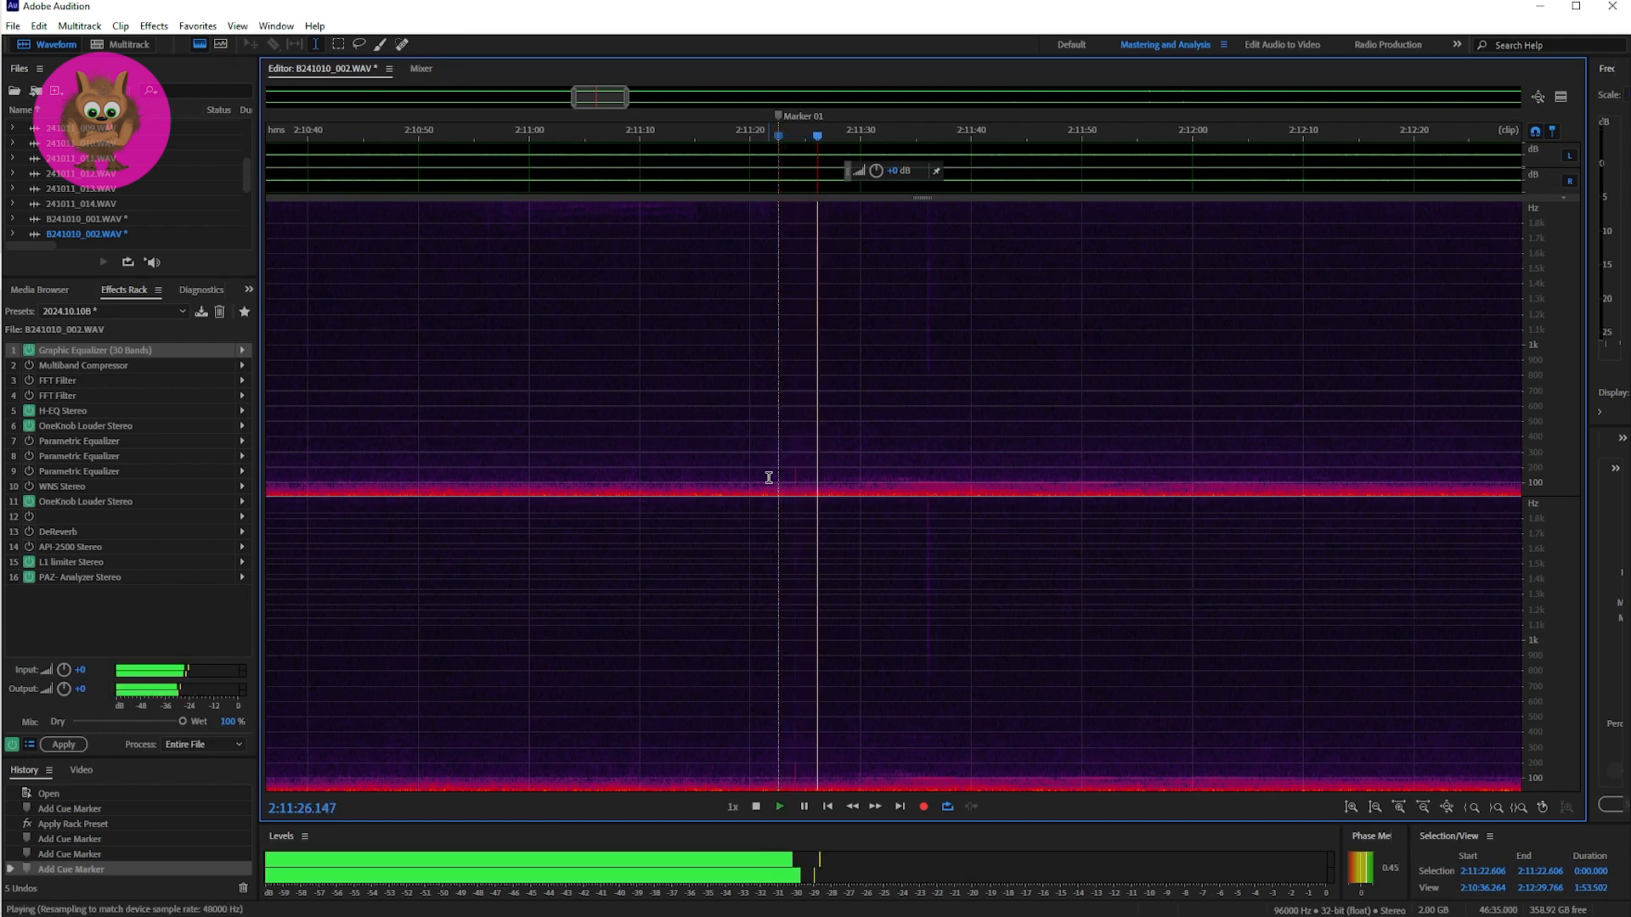
key("space")
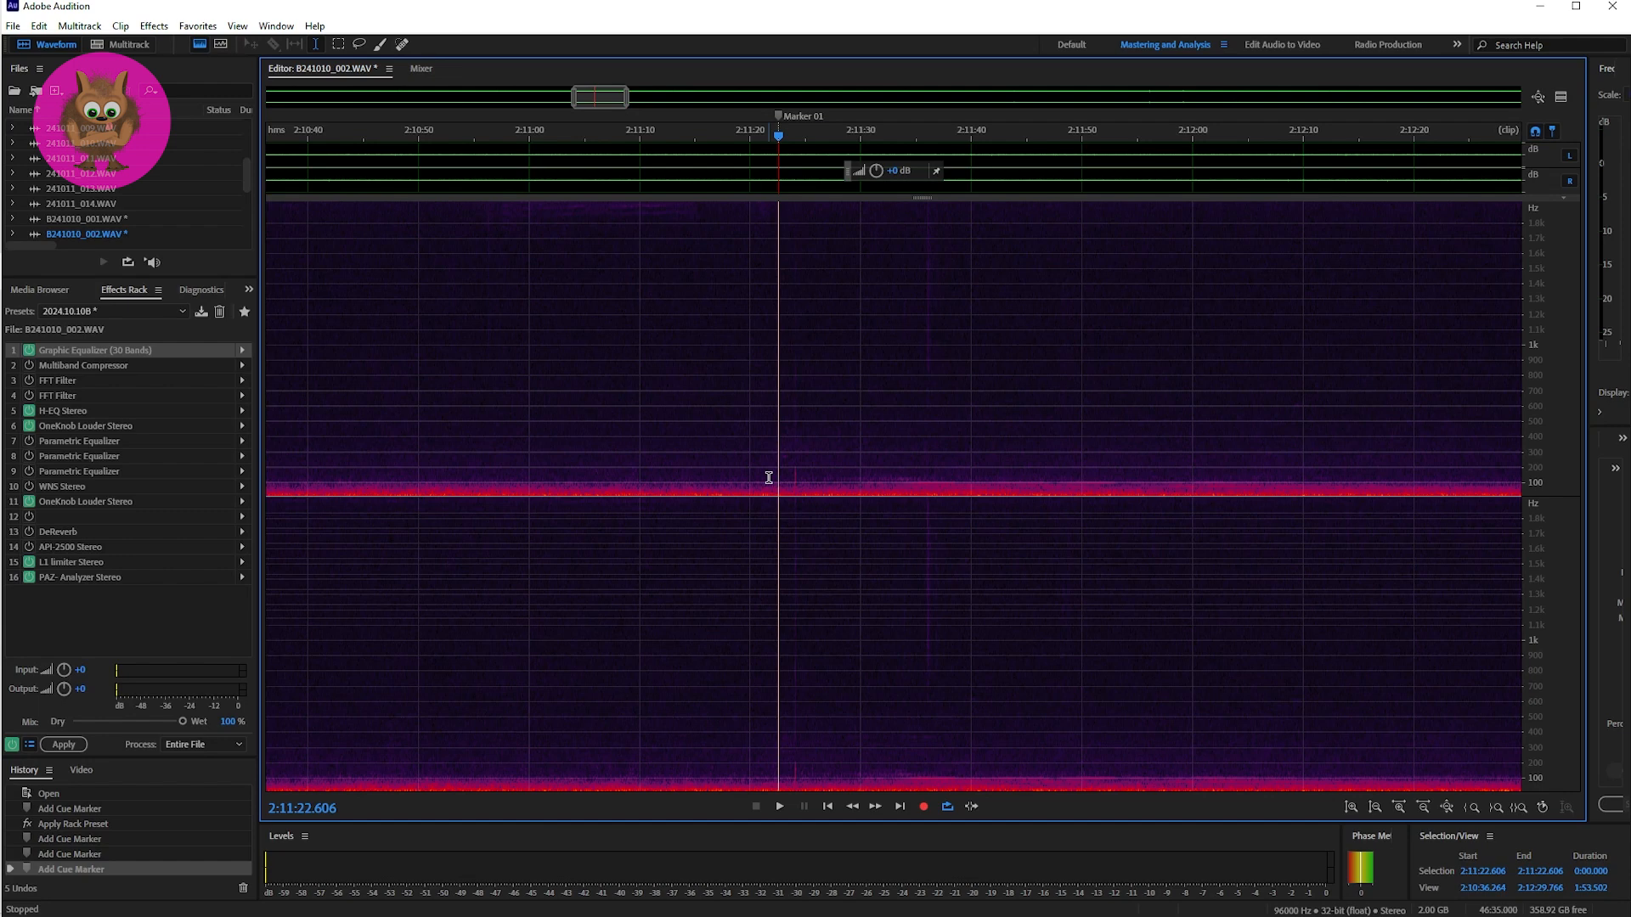
left_click_drag(576, 100, 610, 99)
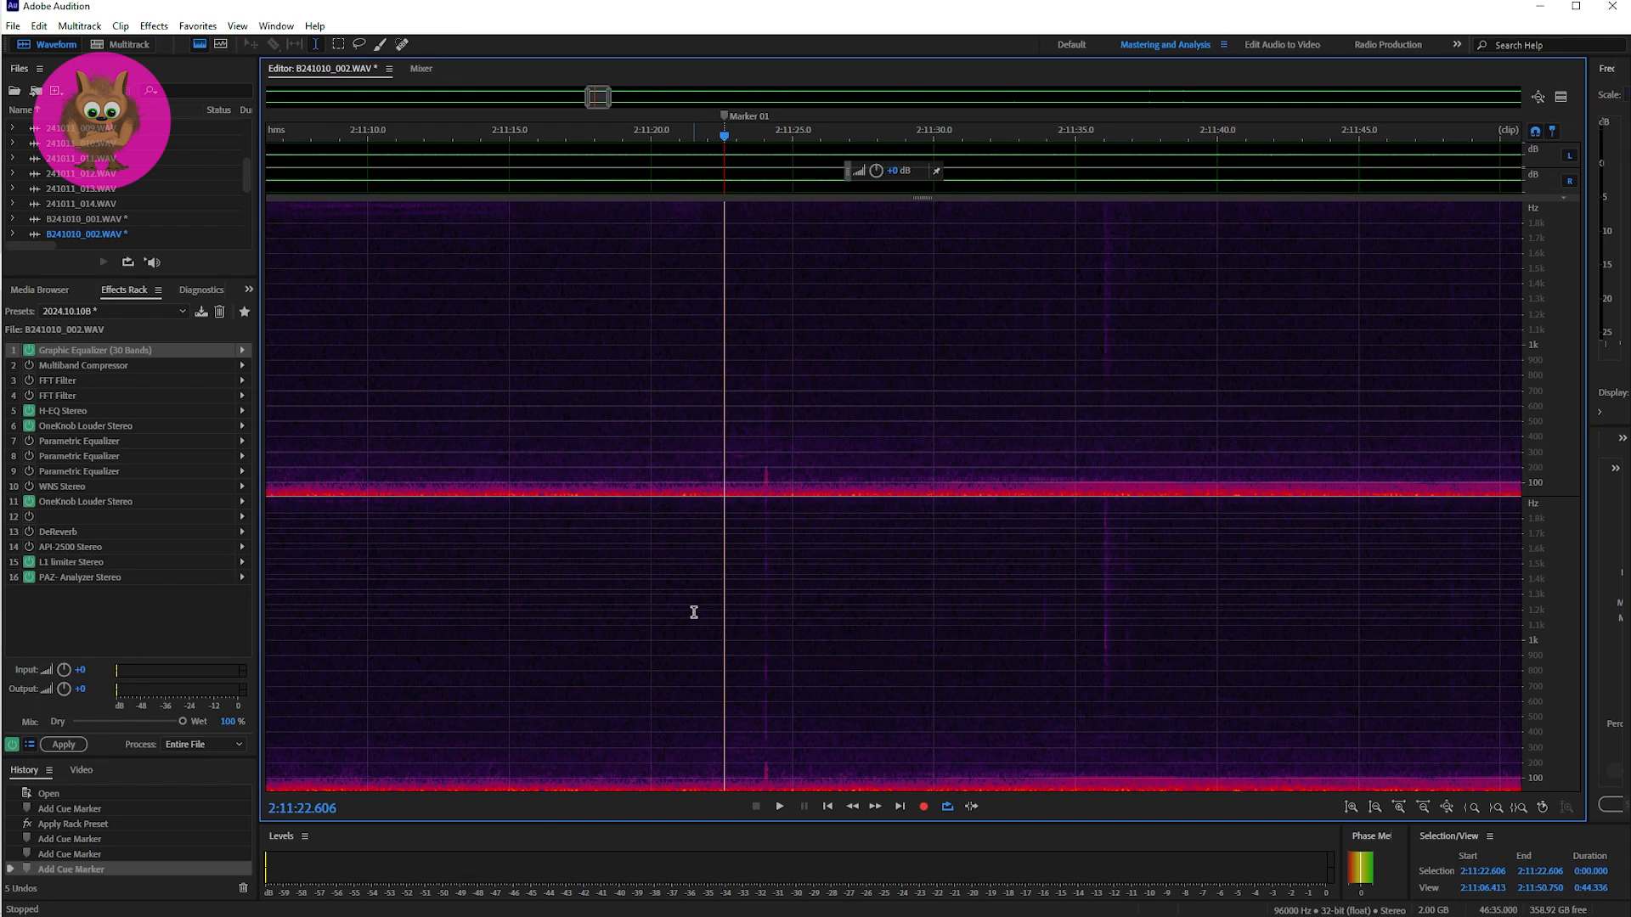
key("space")
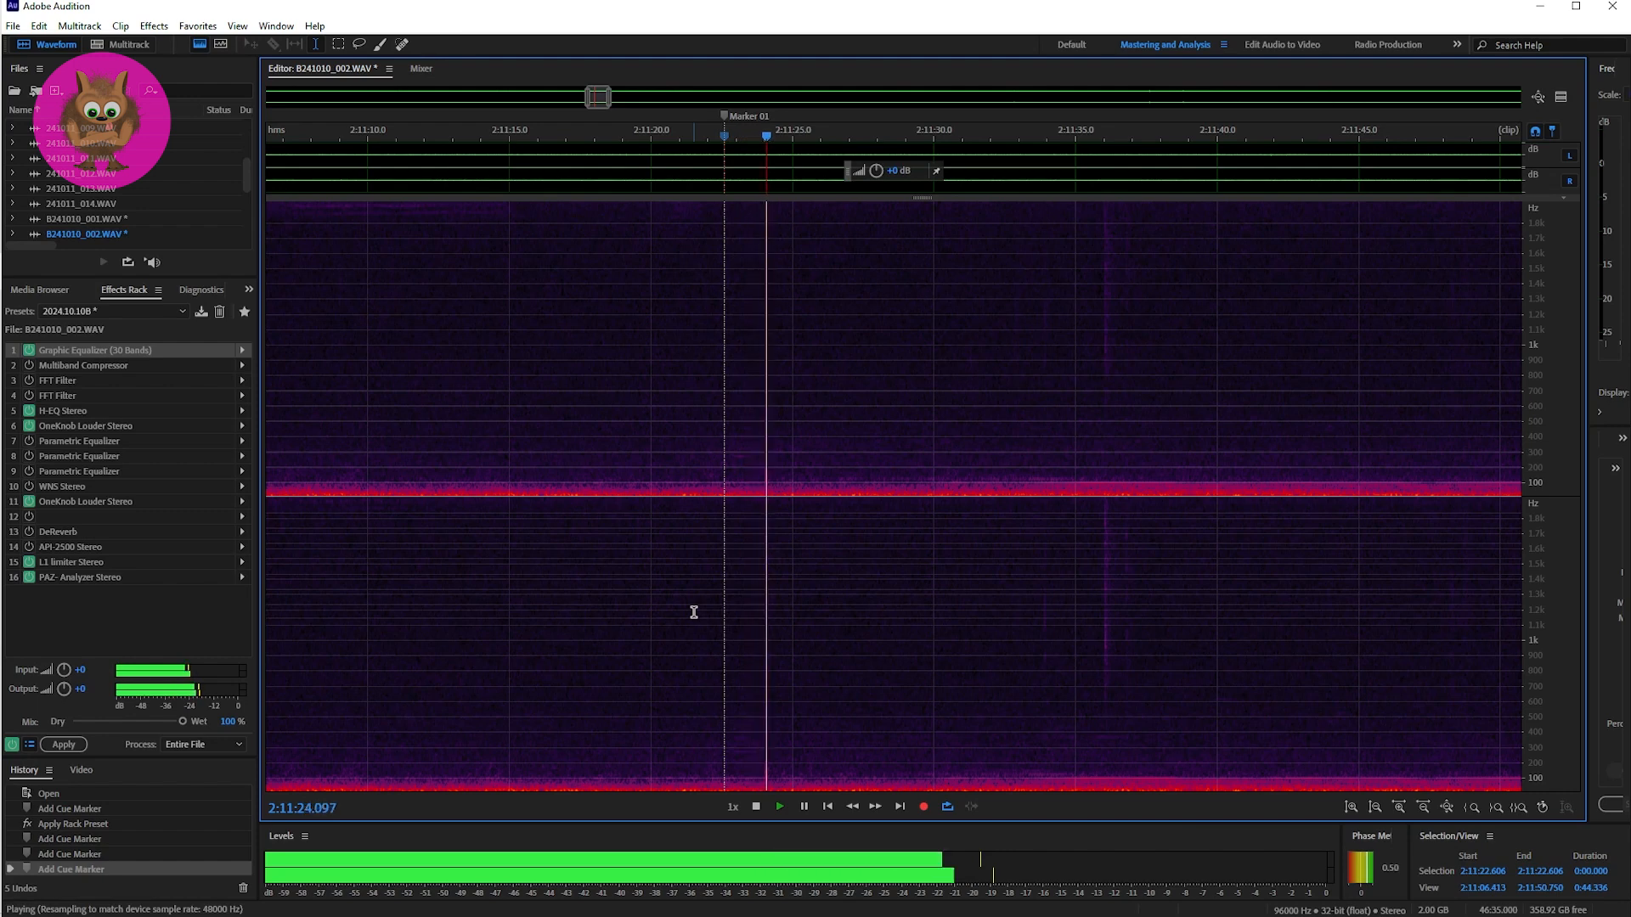
key("space")
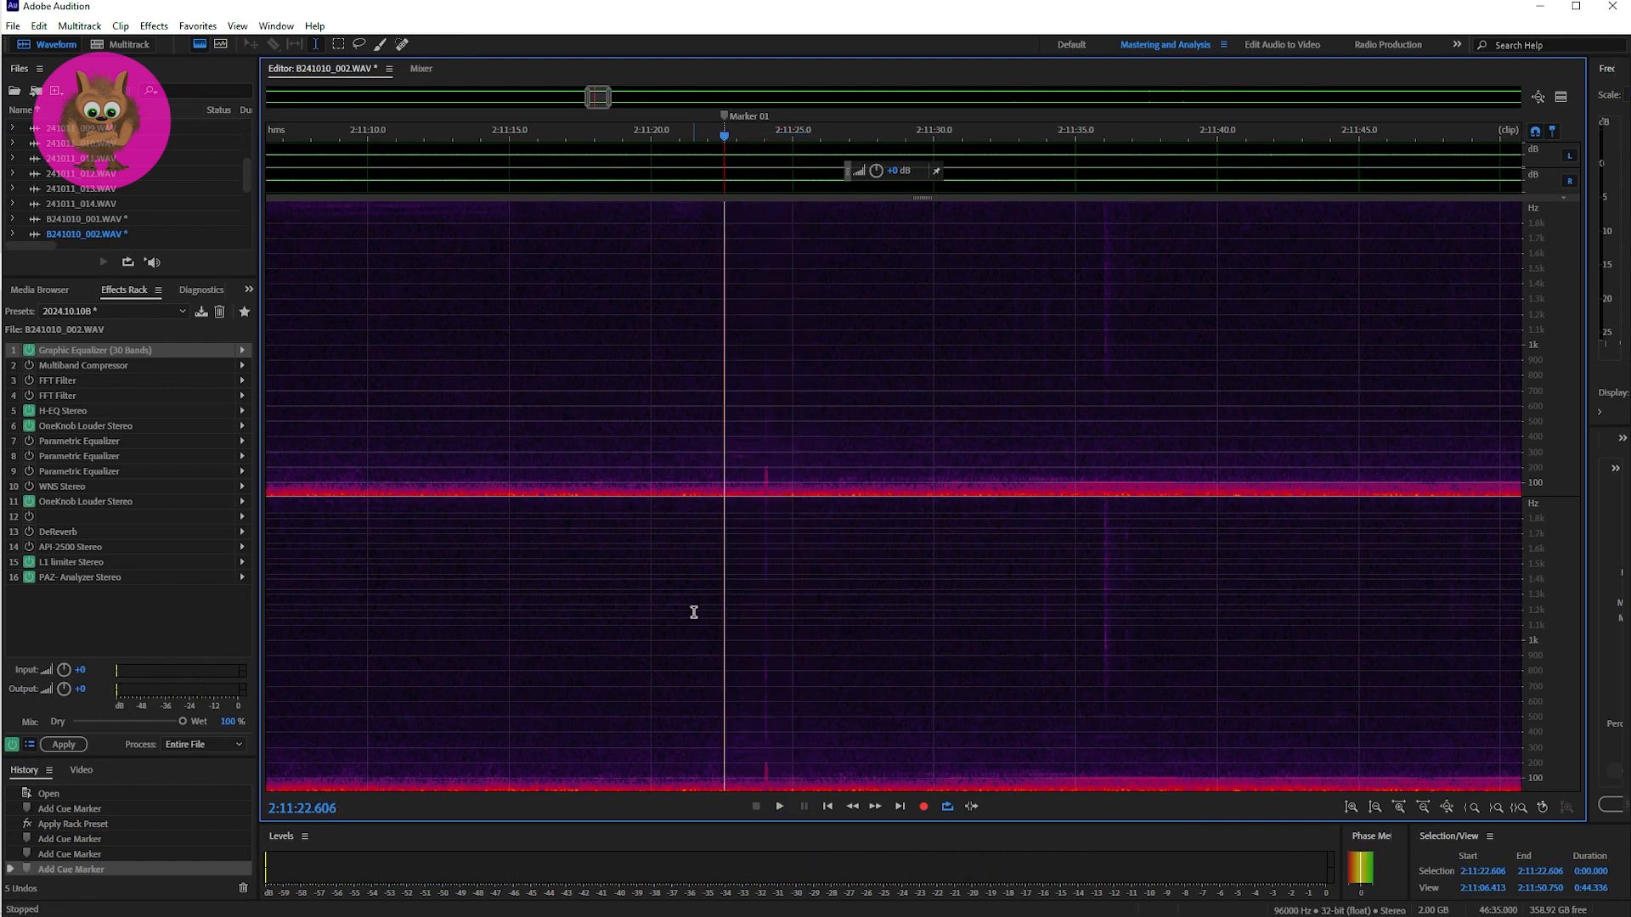
key("space")
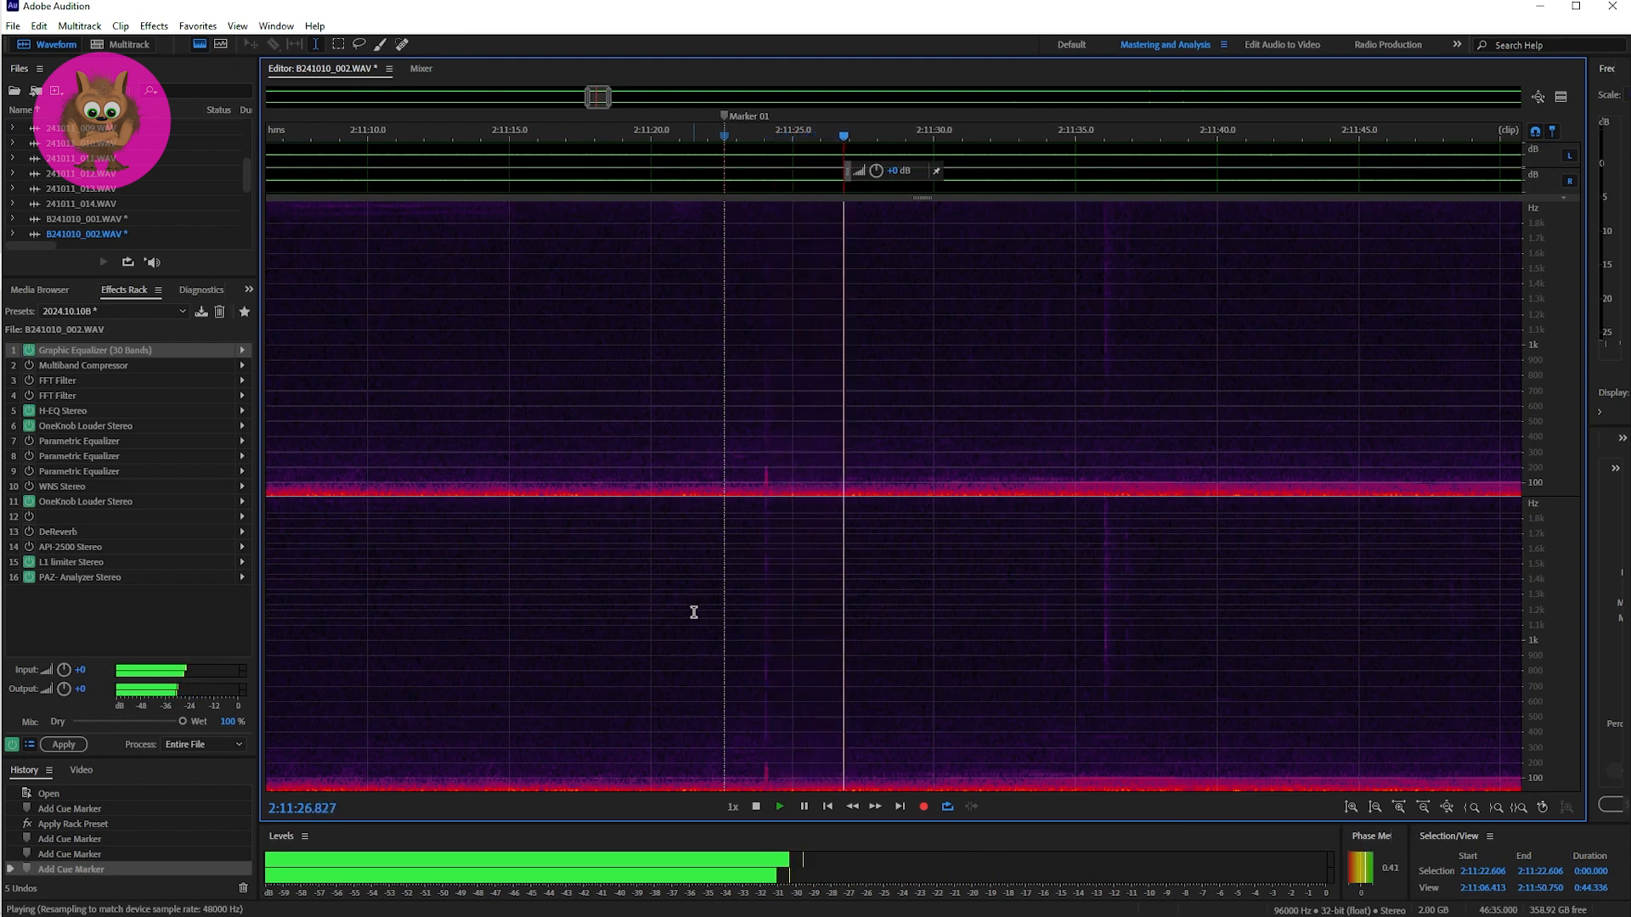
Step: Stop the playback and listen to the faint vertical trace from 2:11:35
key("space")
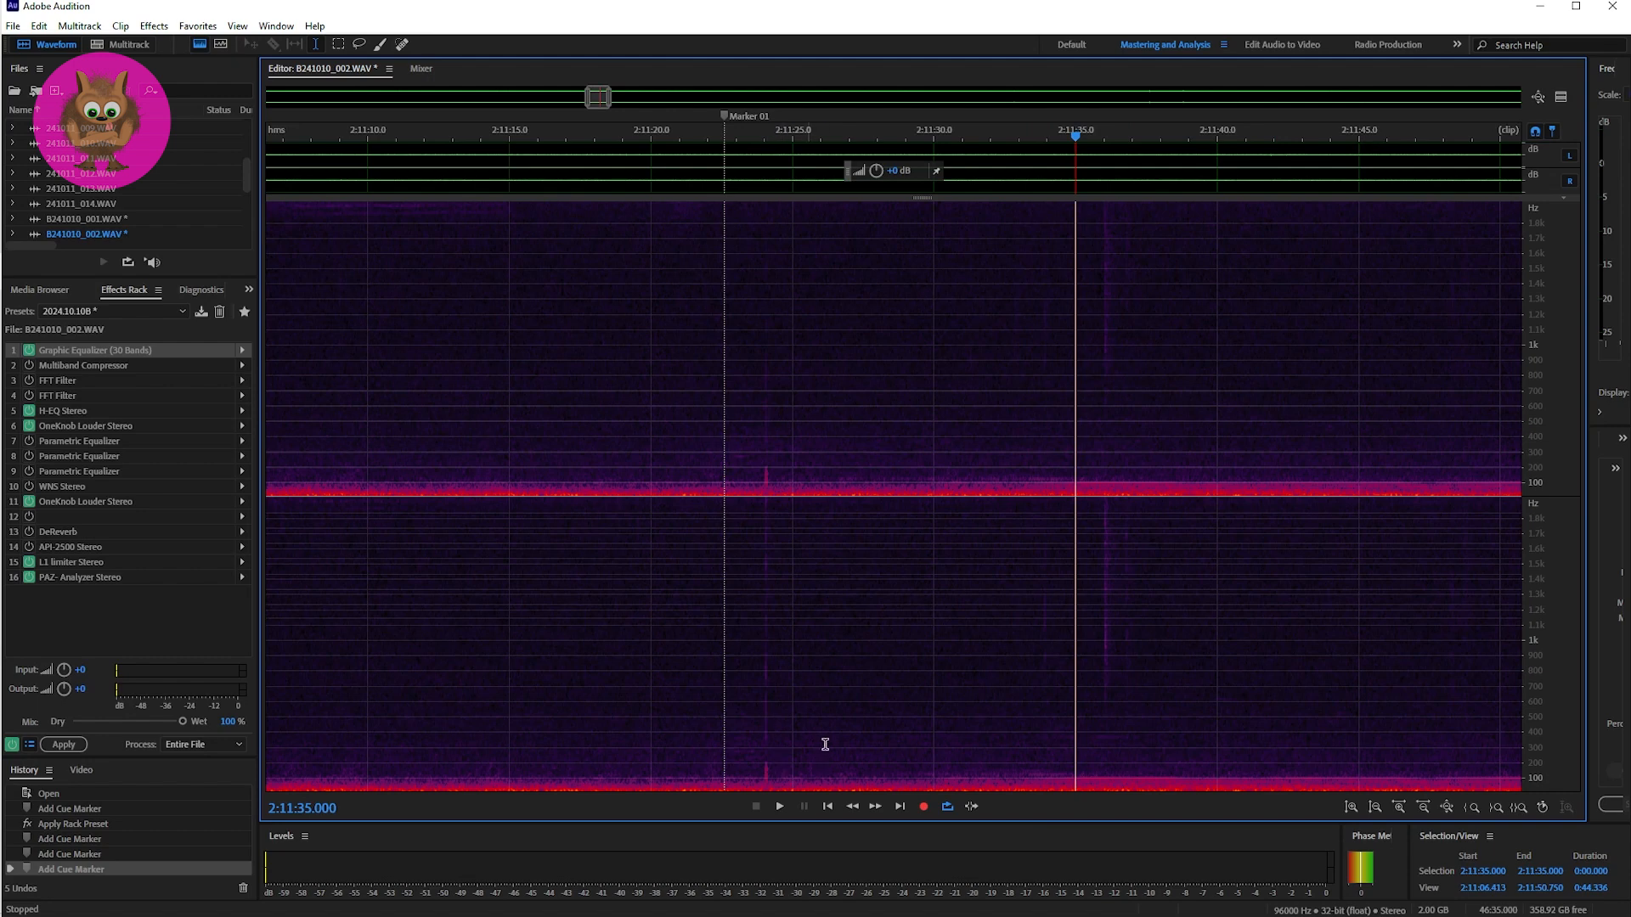
key("space")
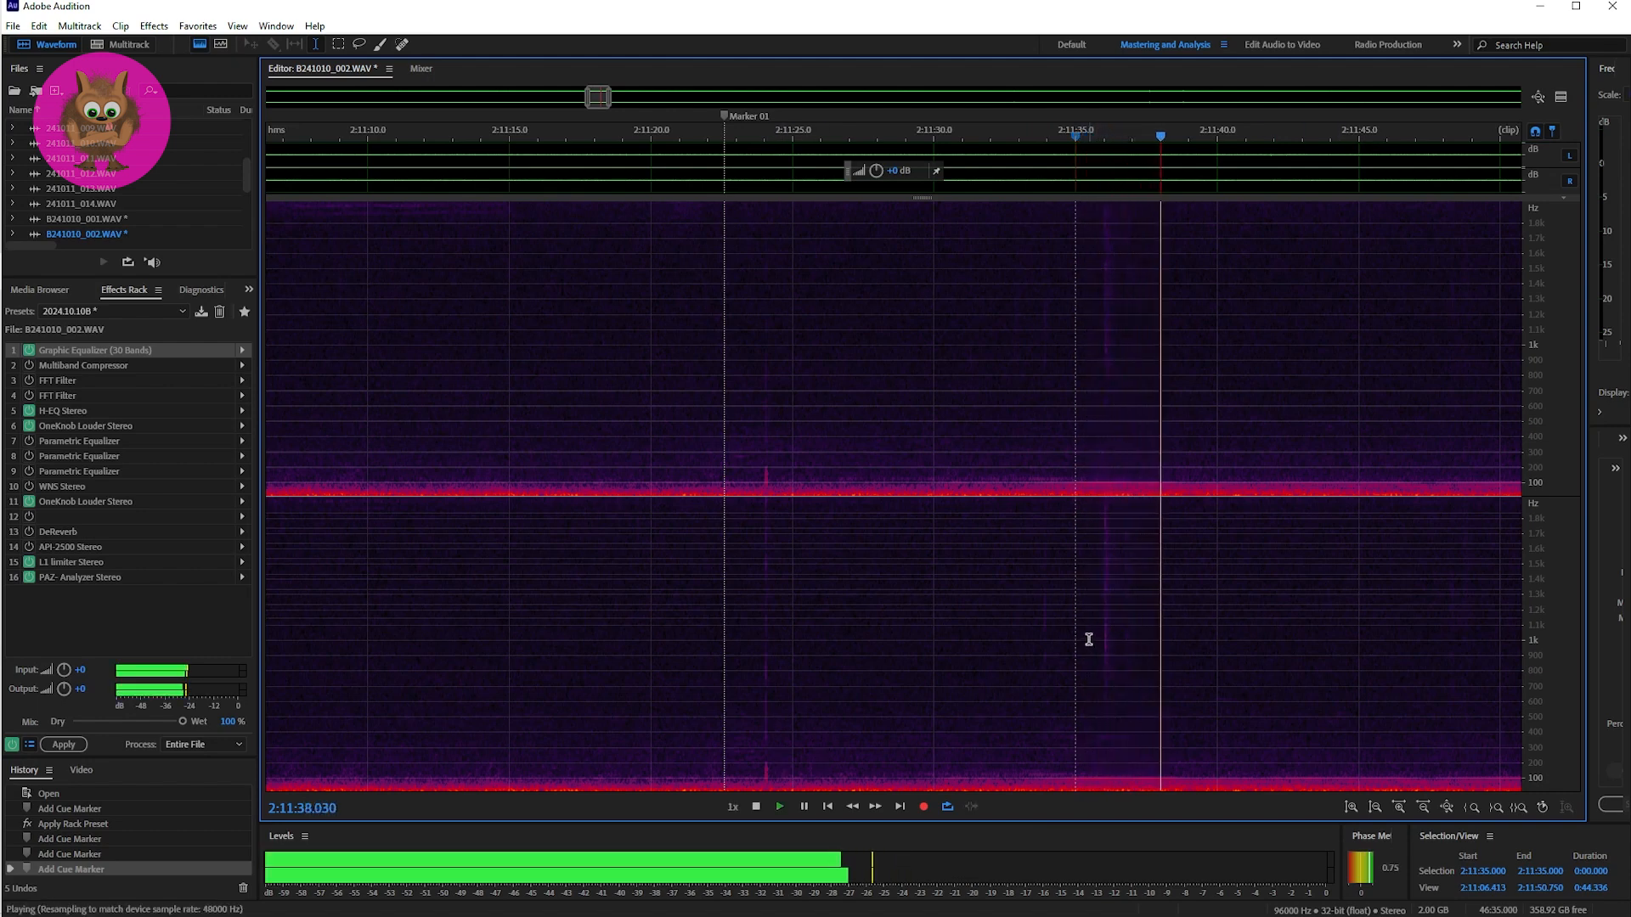
key("space")
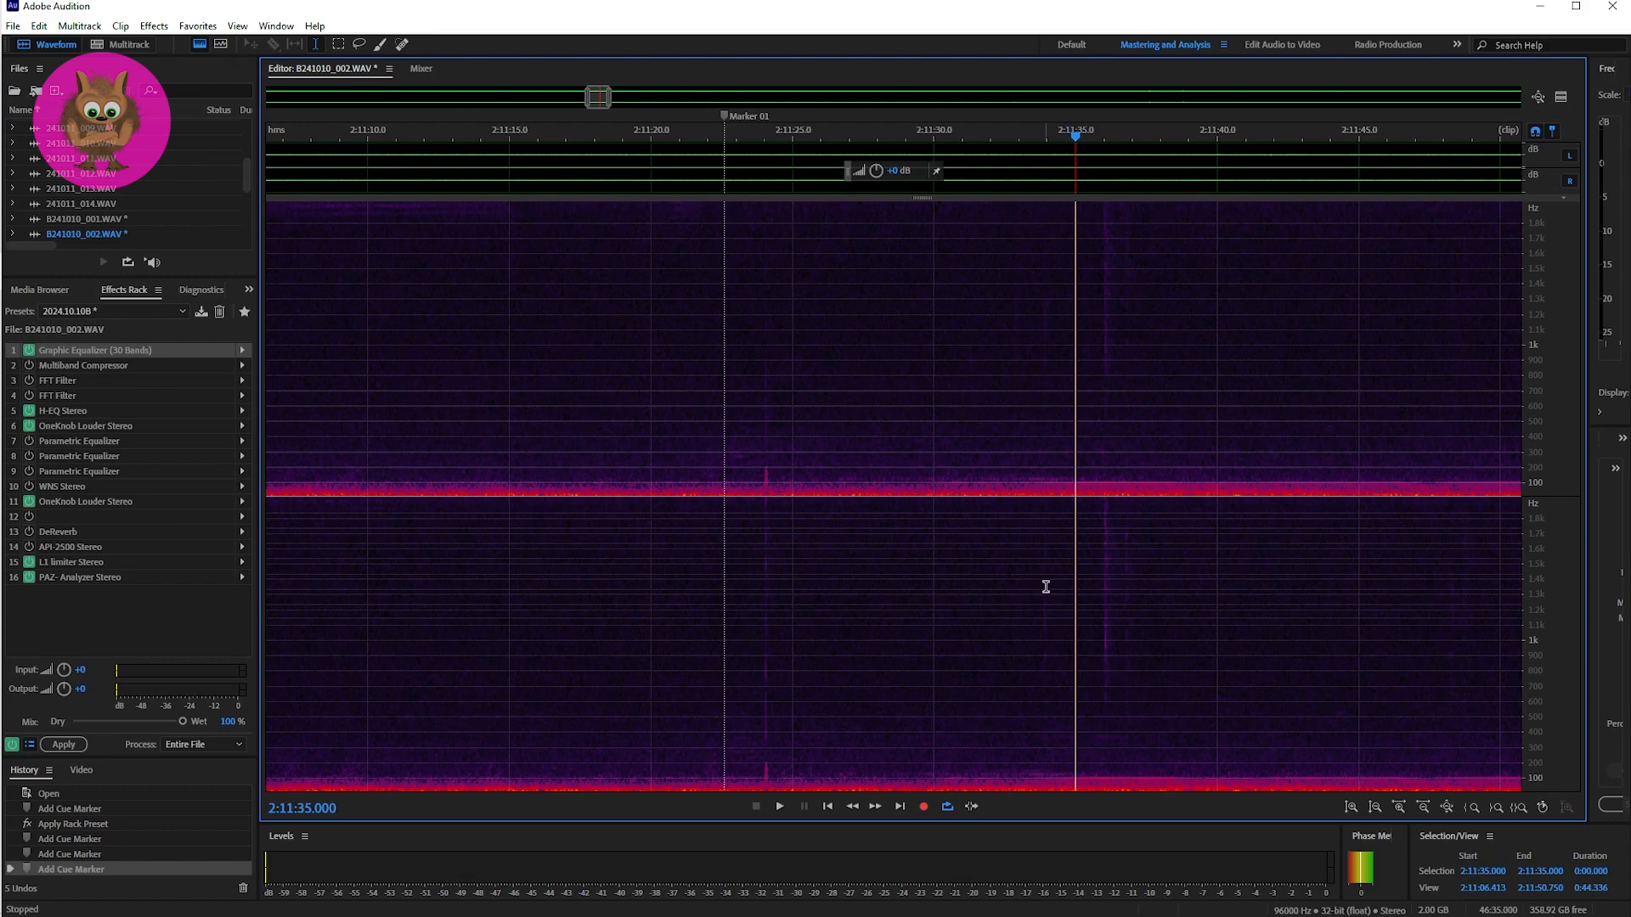
Step: Move along the recording to Marker 02 in B241010_002.WAV and listen to the passage that follows it
mouse_move(611, 106)
left_mouse_down()
mouse_move(637, 103)
mouse_move(604, 99)
left_mouse_up()
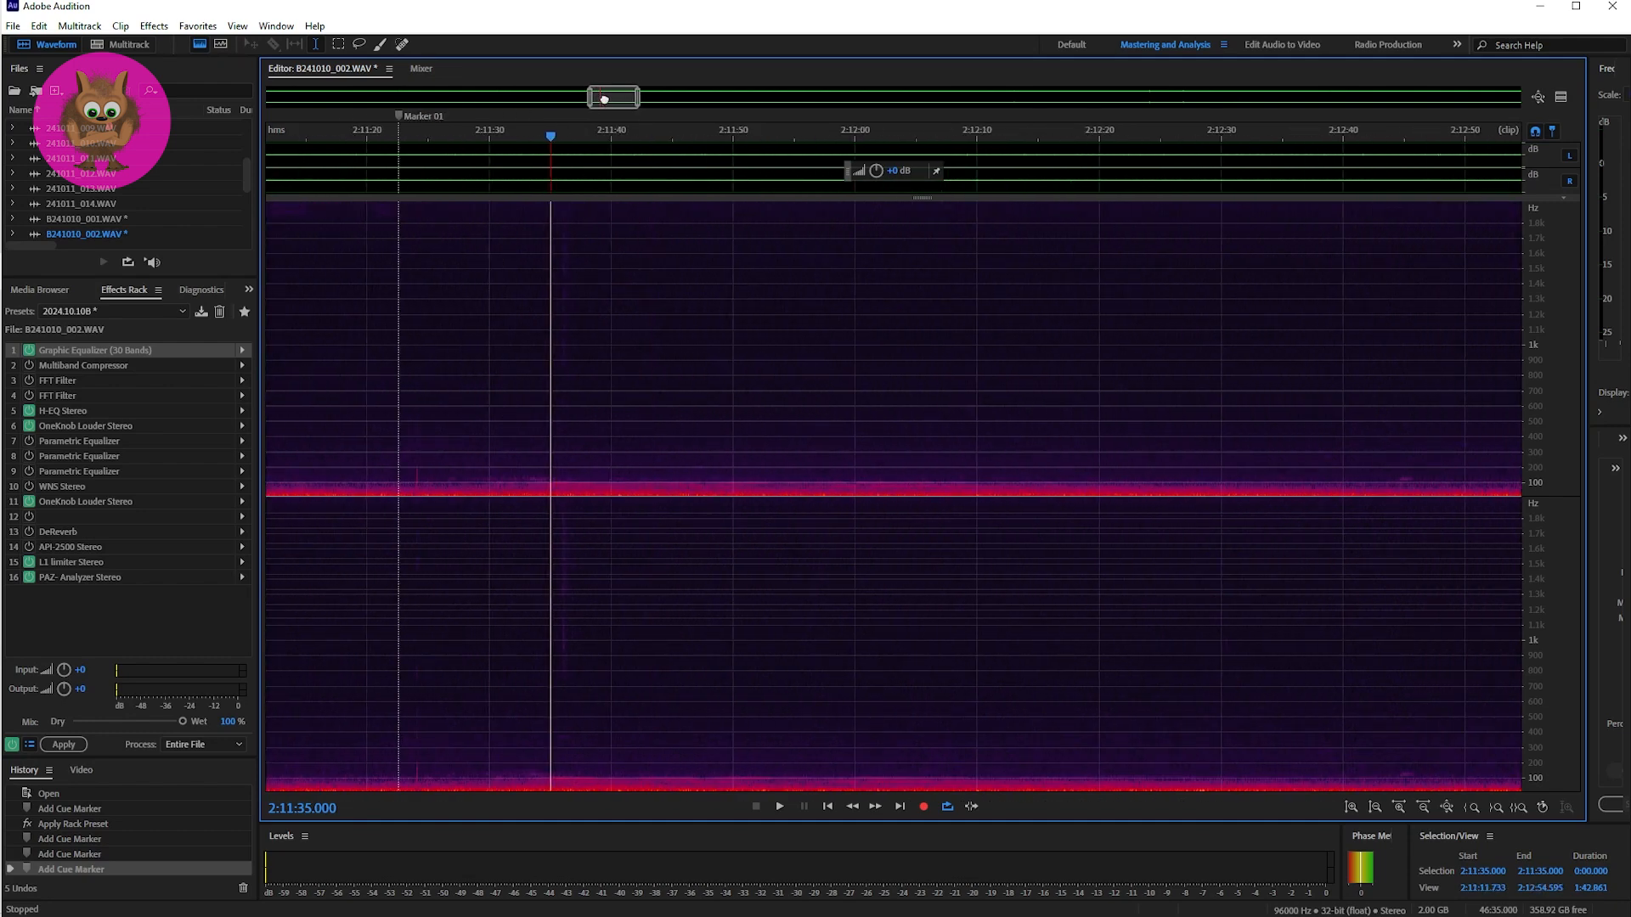
left_click_drag(604, 99, 709, 108)
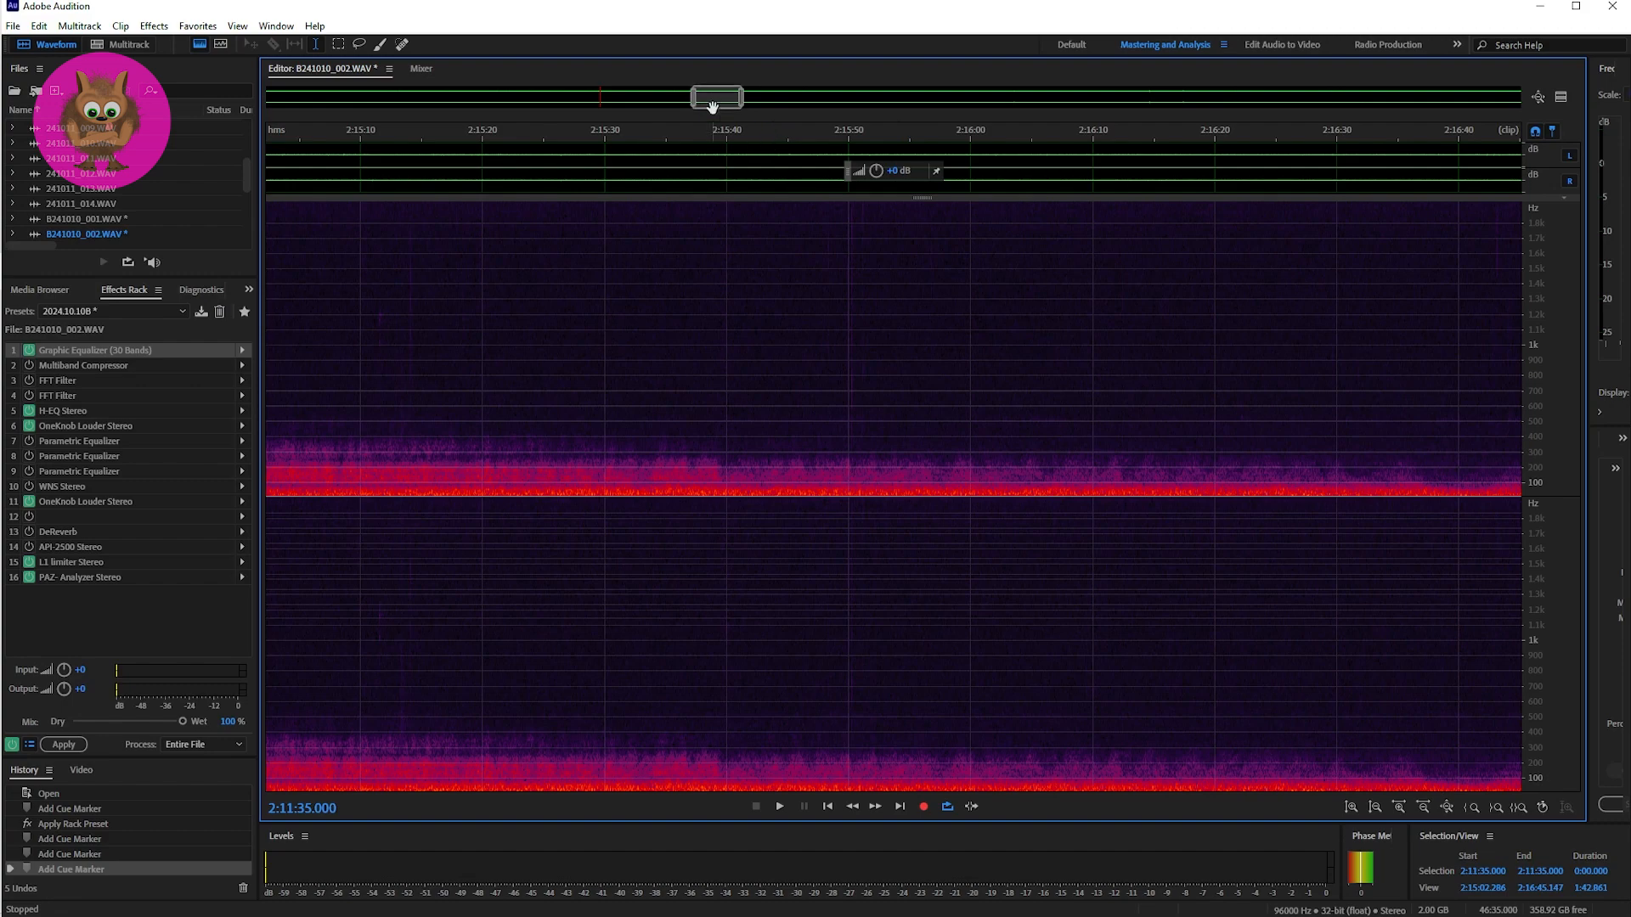
left_click_drag(712, 96, 1219, 102)
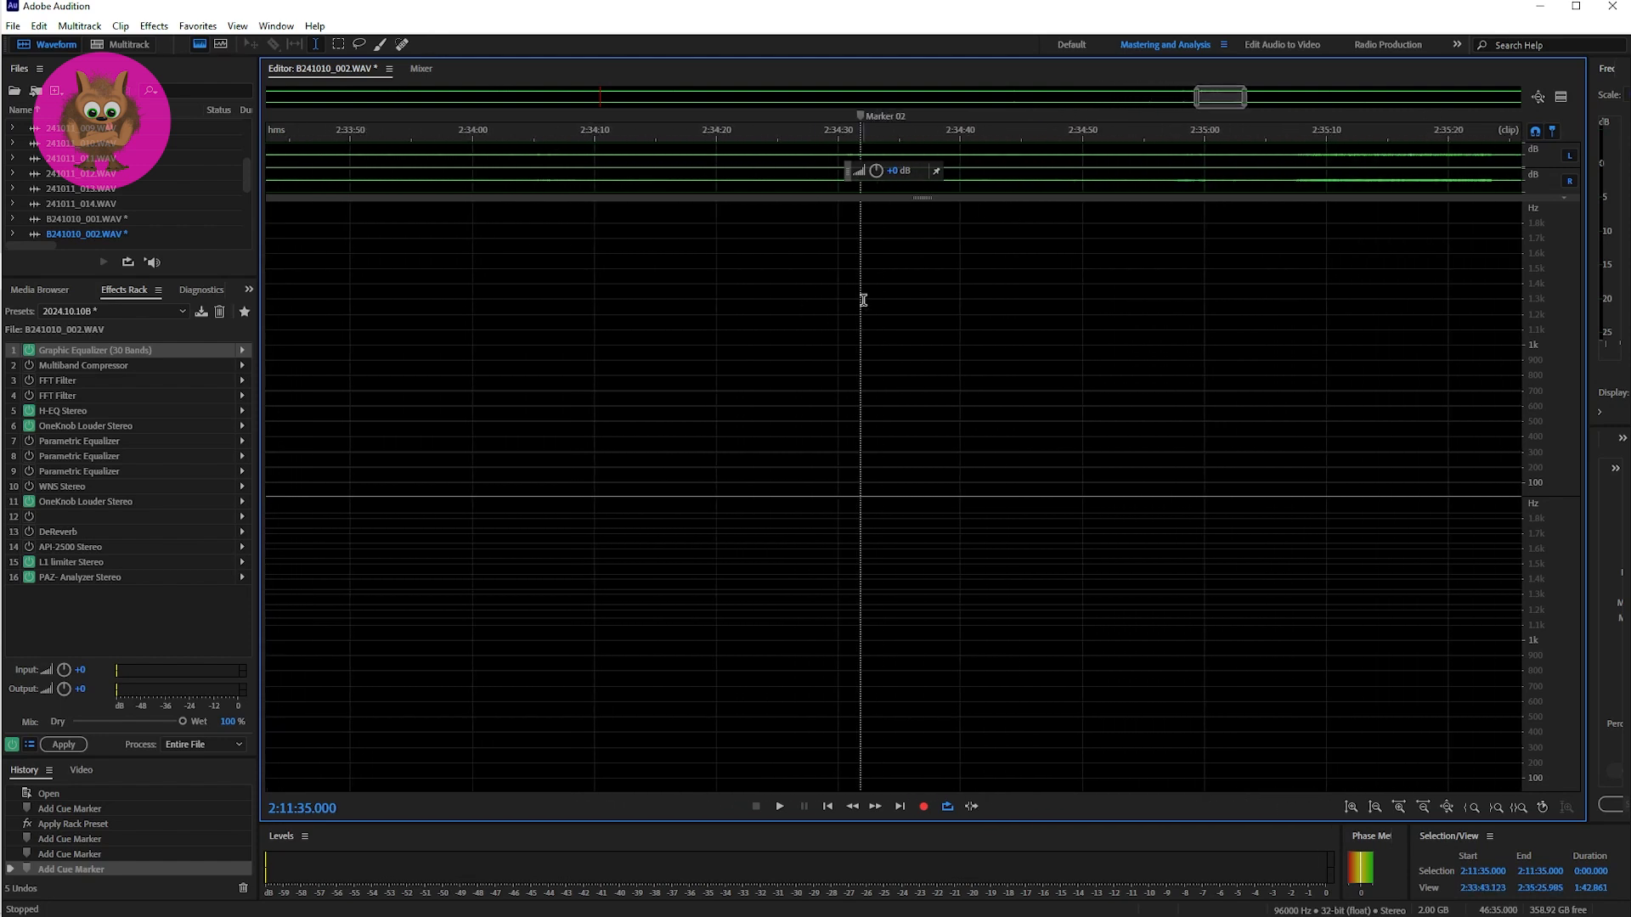
left_click(860, 299)
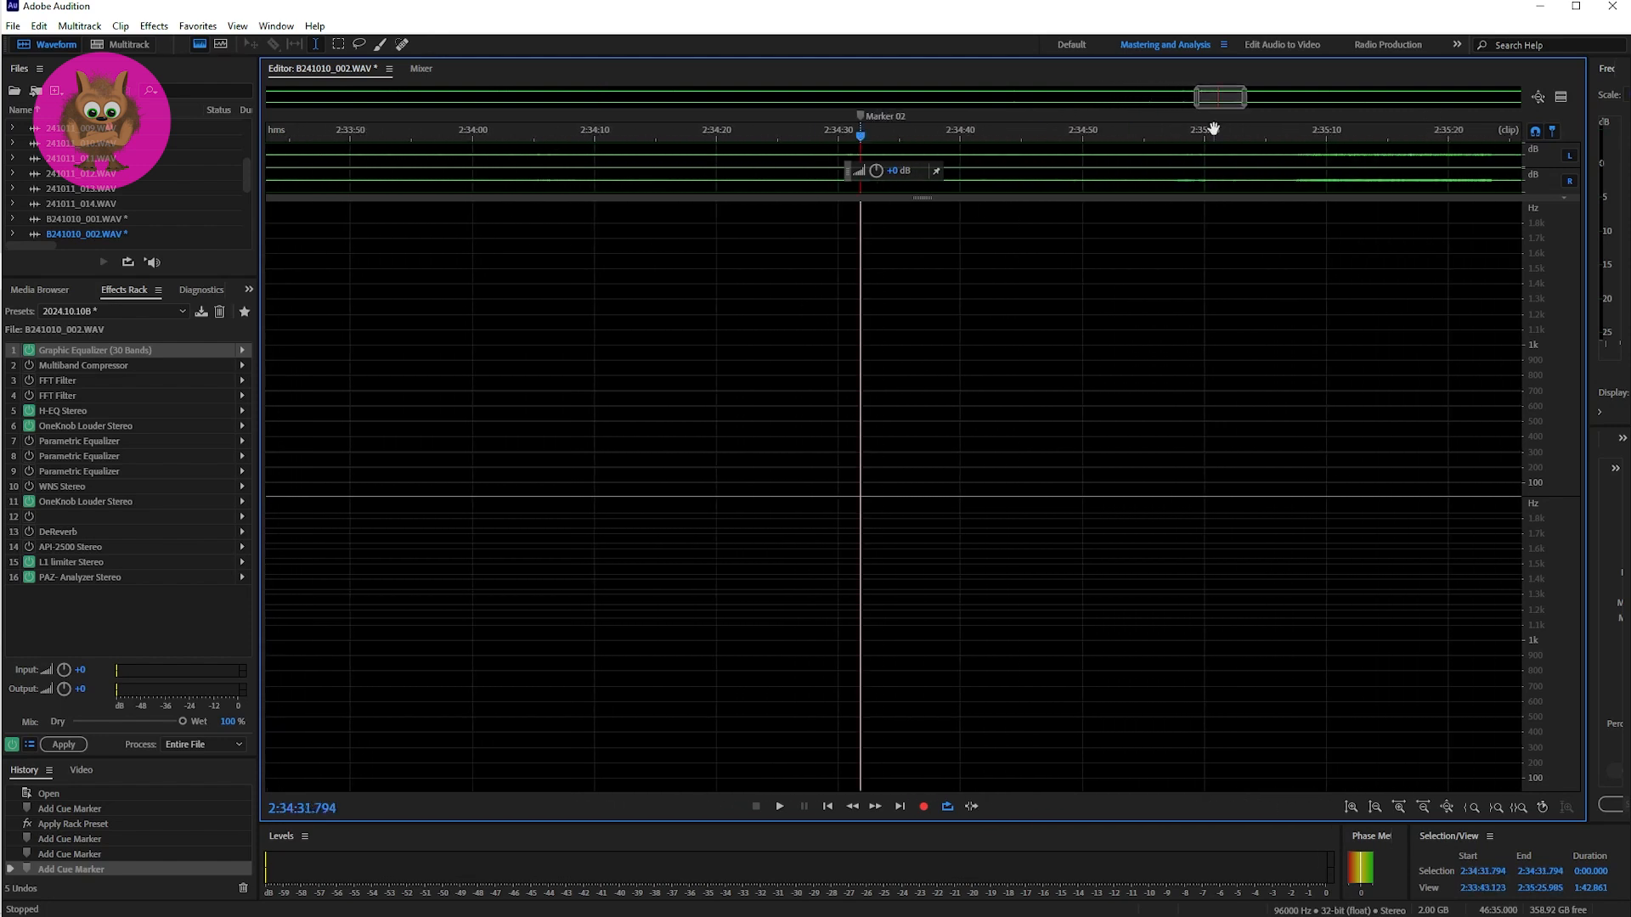
left_click_drag(1201, 100, 1212, 103)
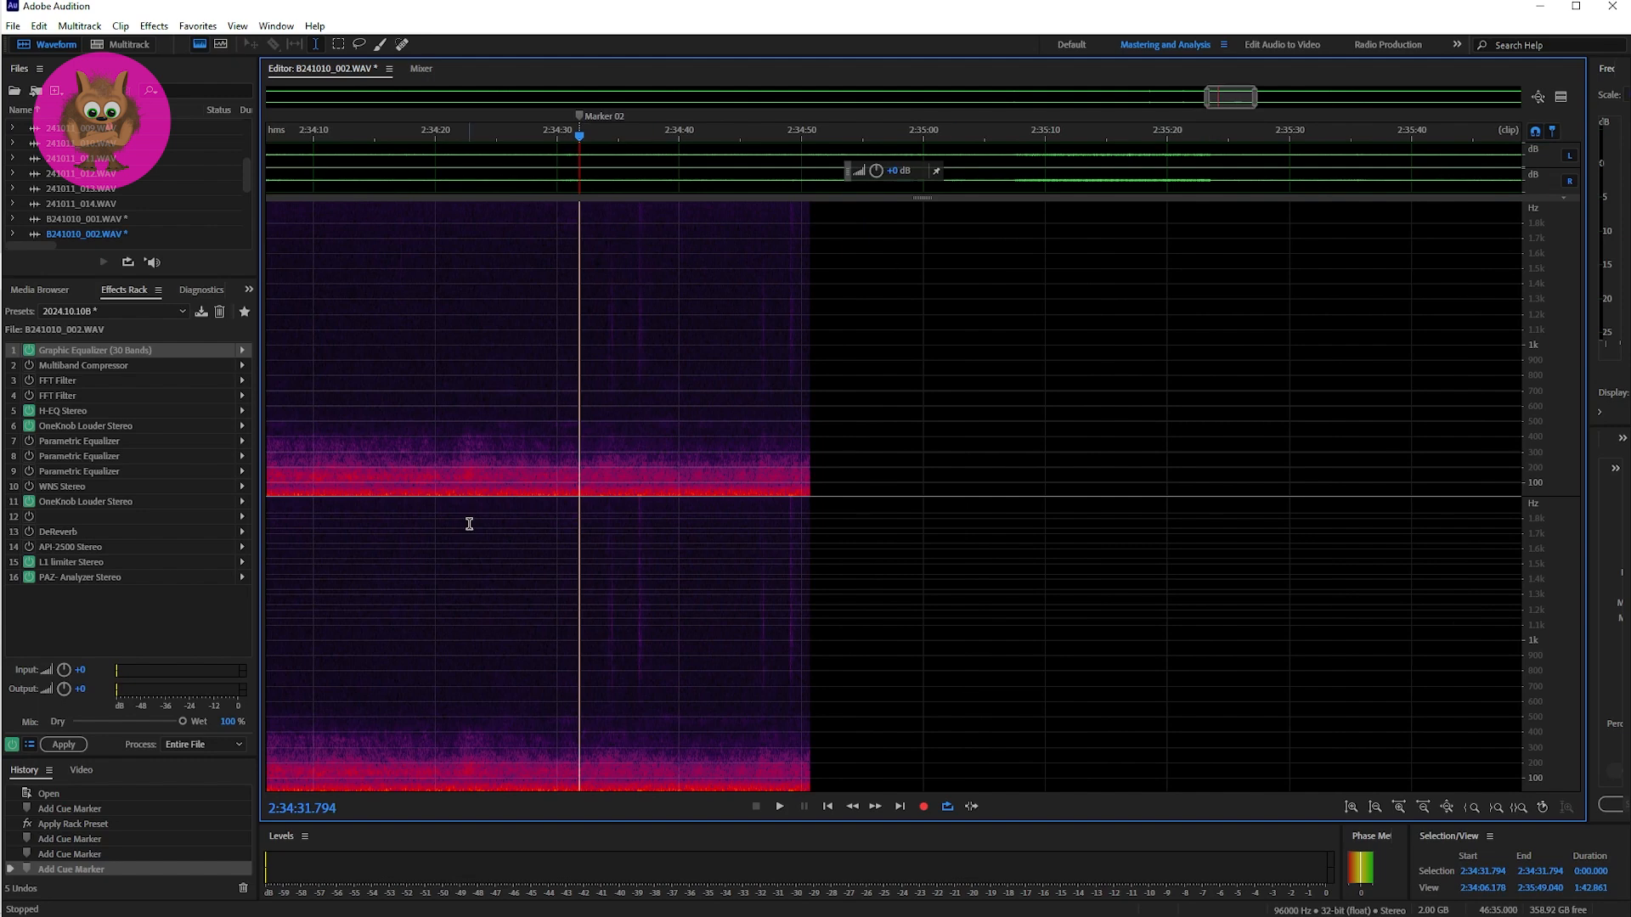
key("space")
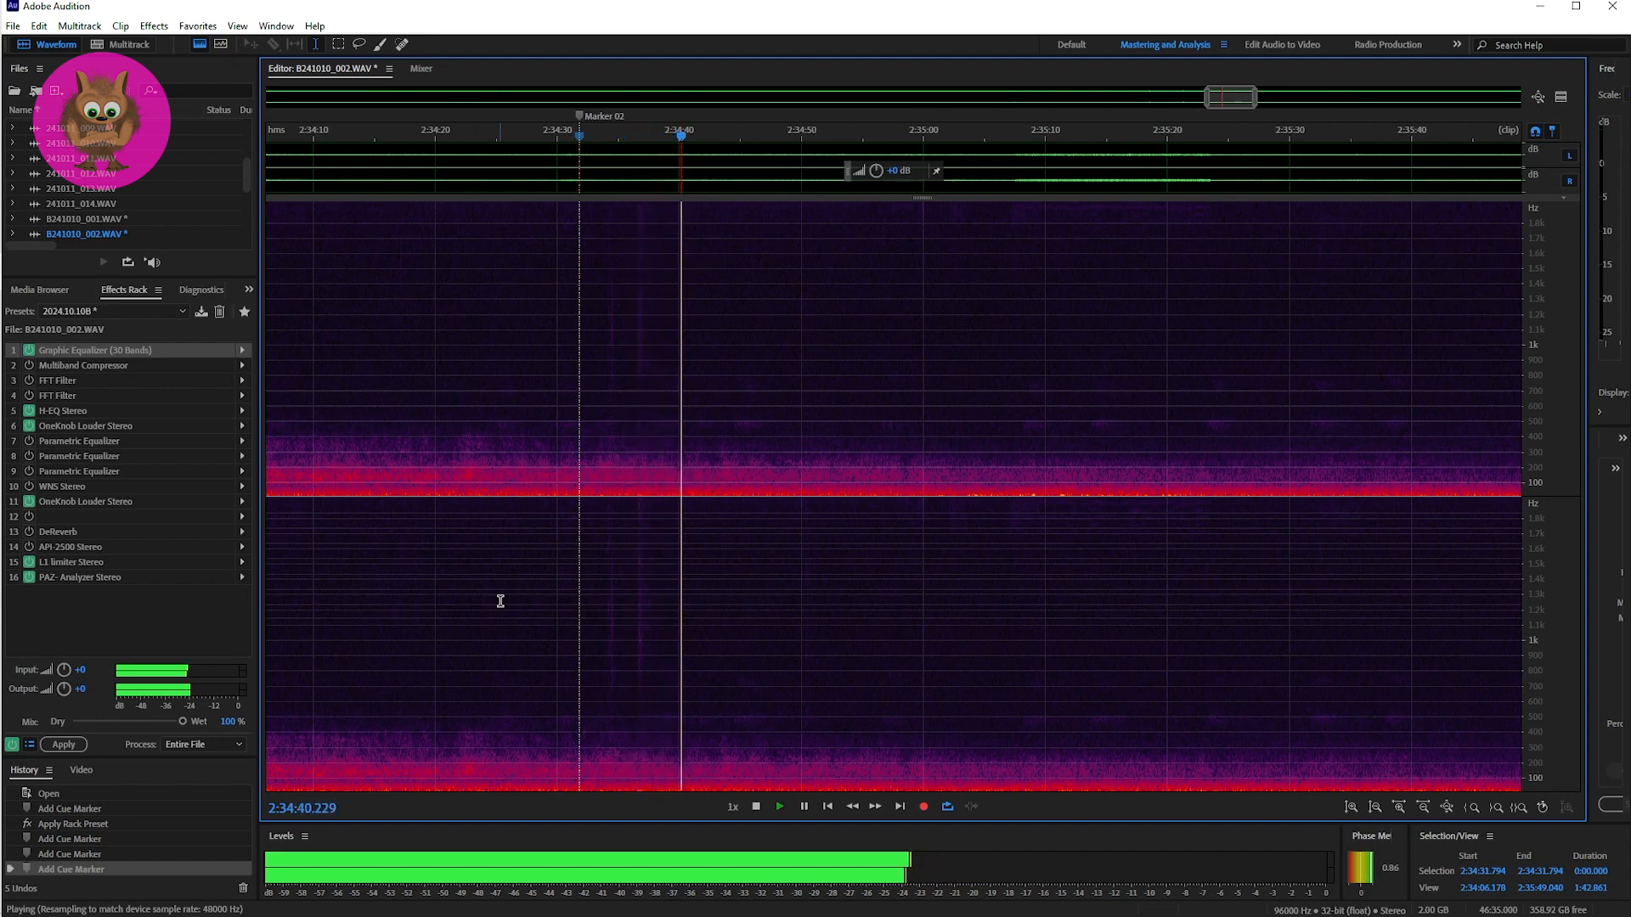
key("space")
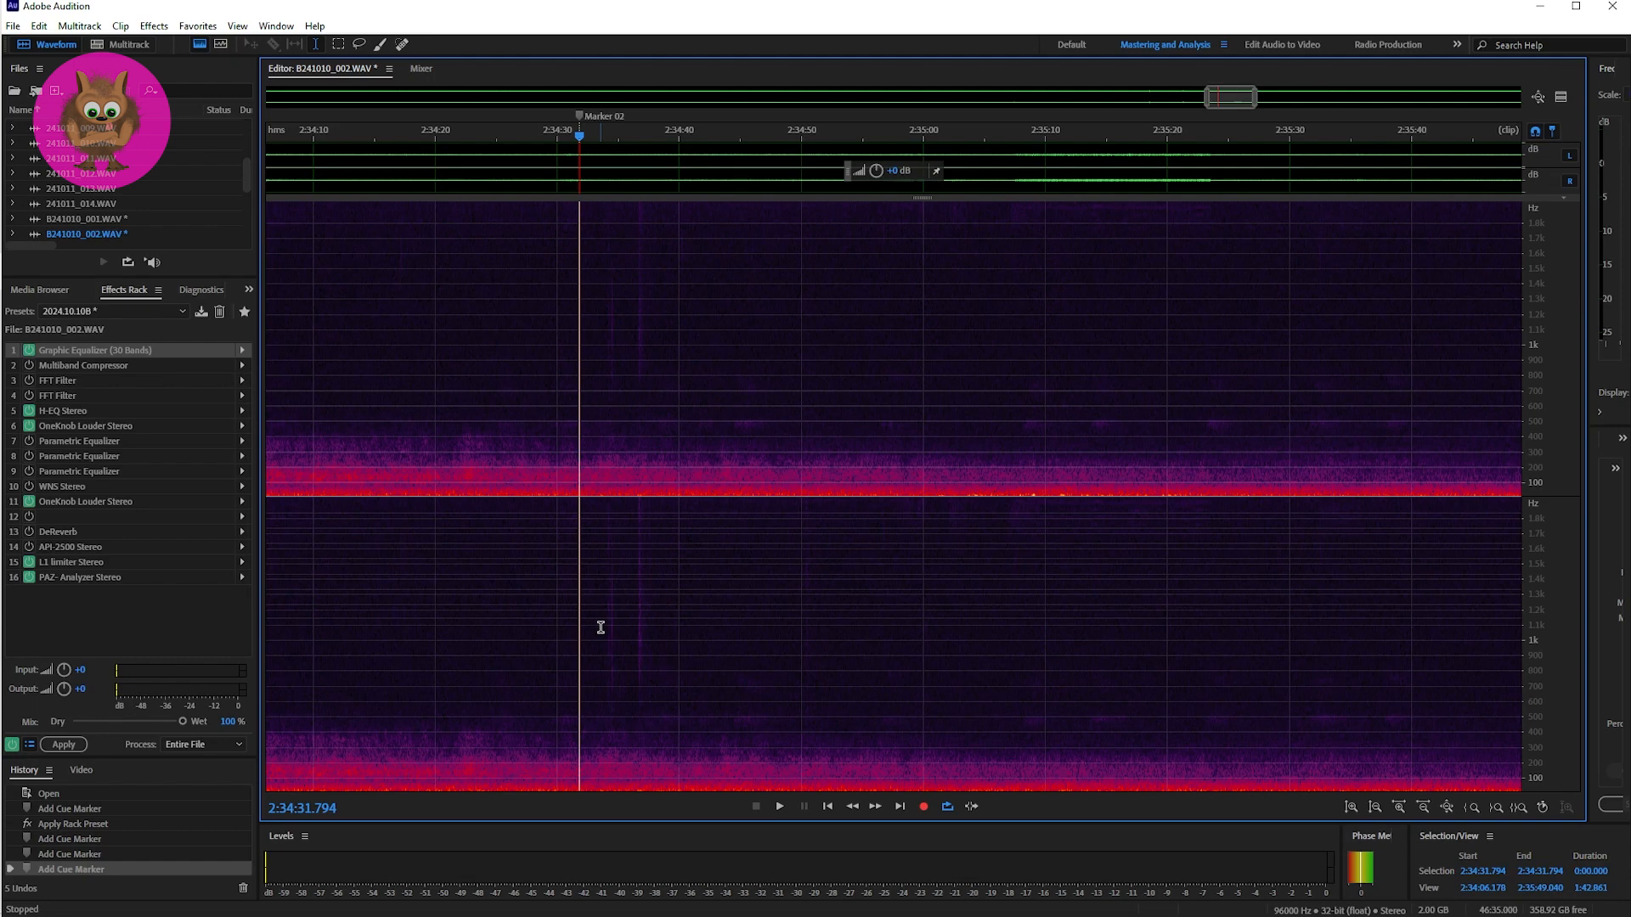
Step: Play the first seconds after Marker 02 in B241010_002.WAV twice, listening for the two faint vertical traces
key("space")
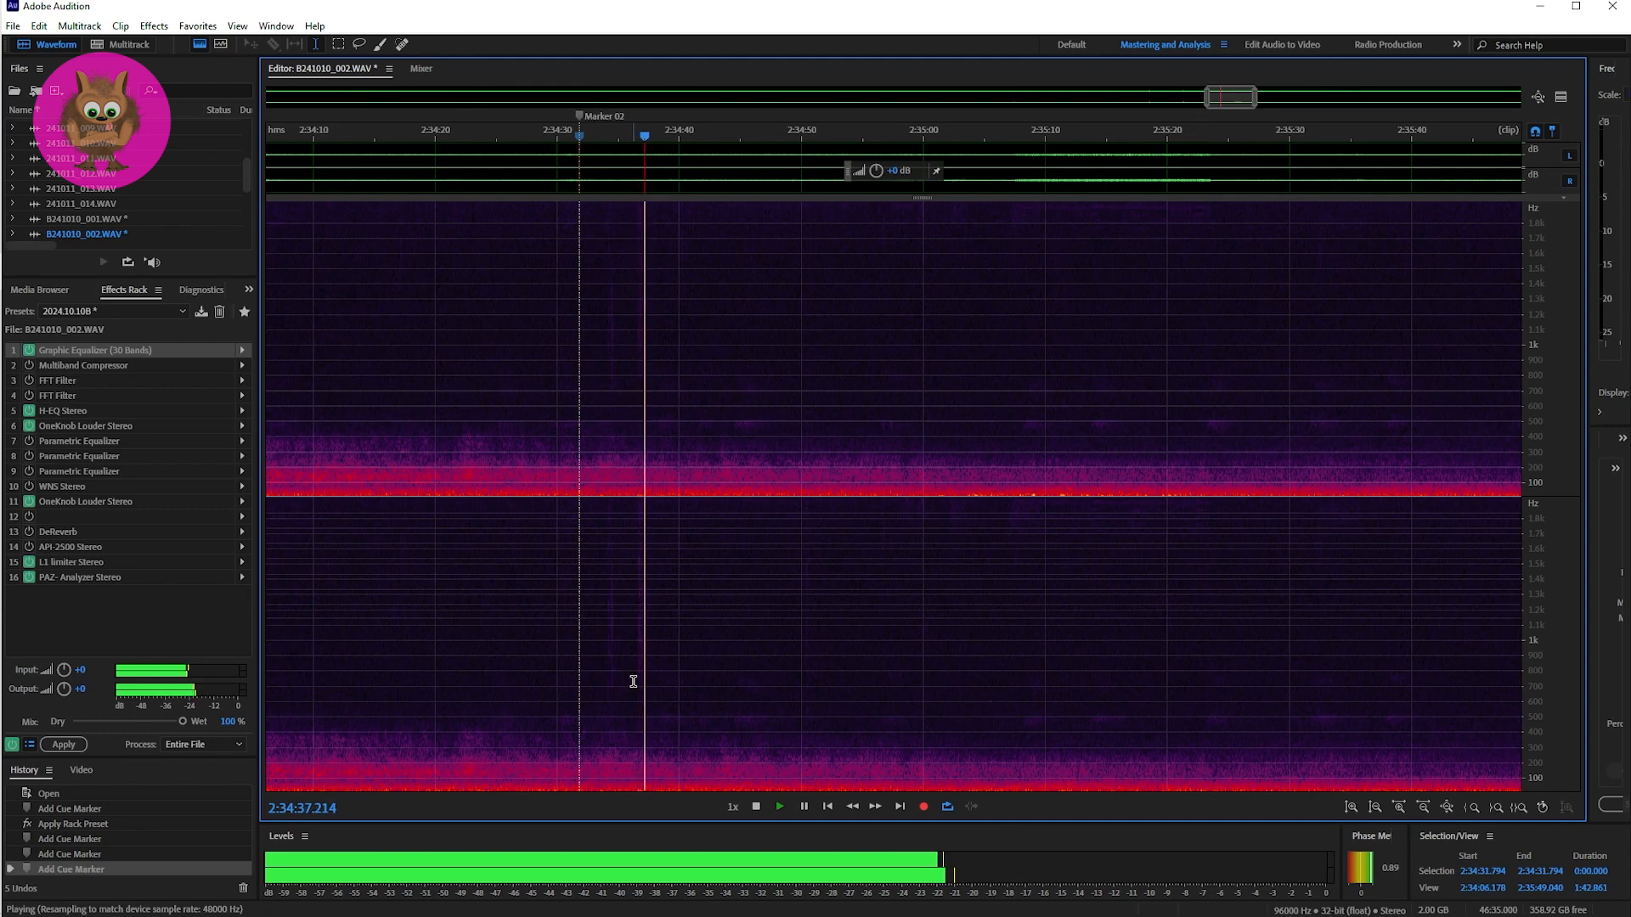
key("space")
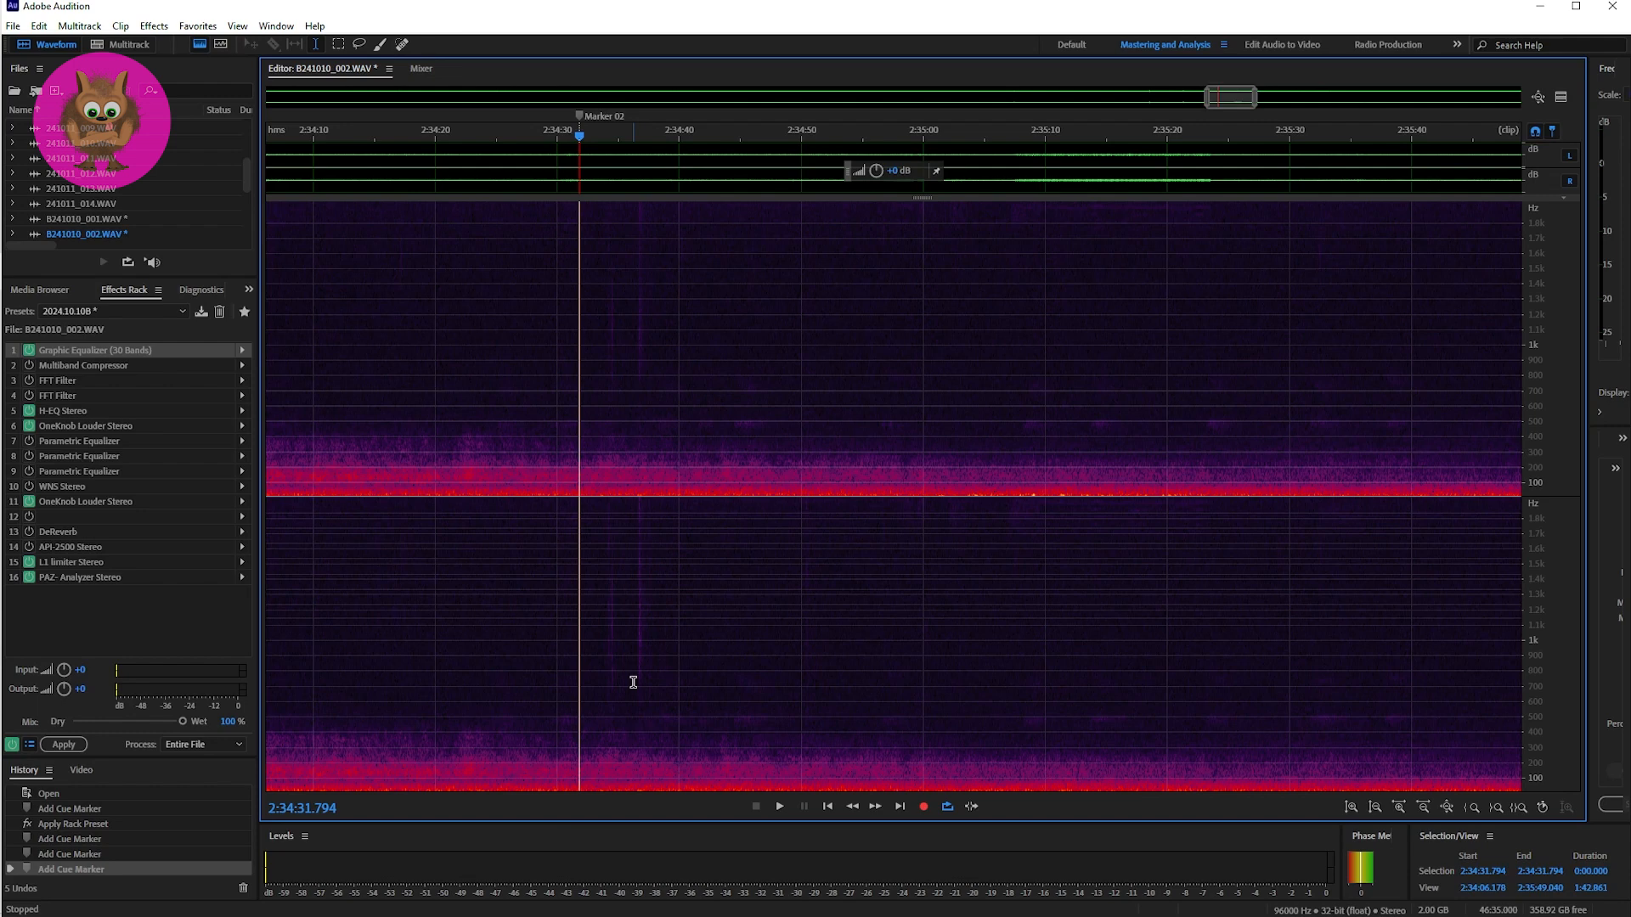
key("space")
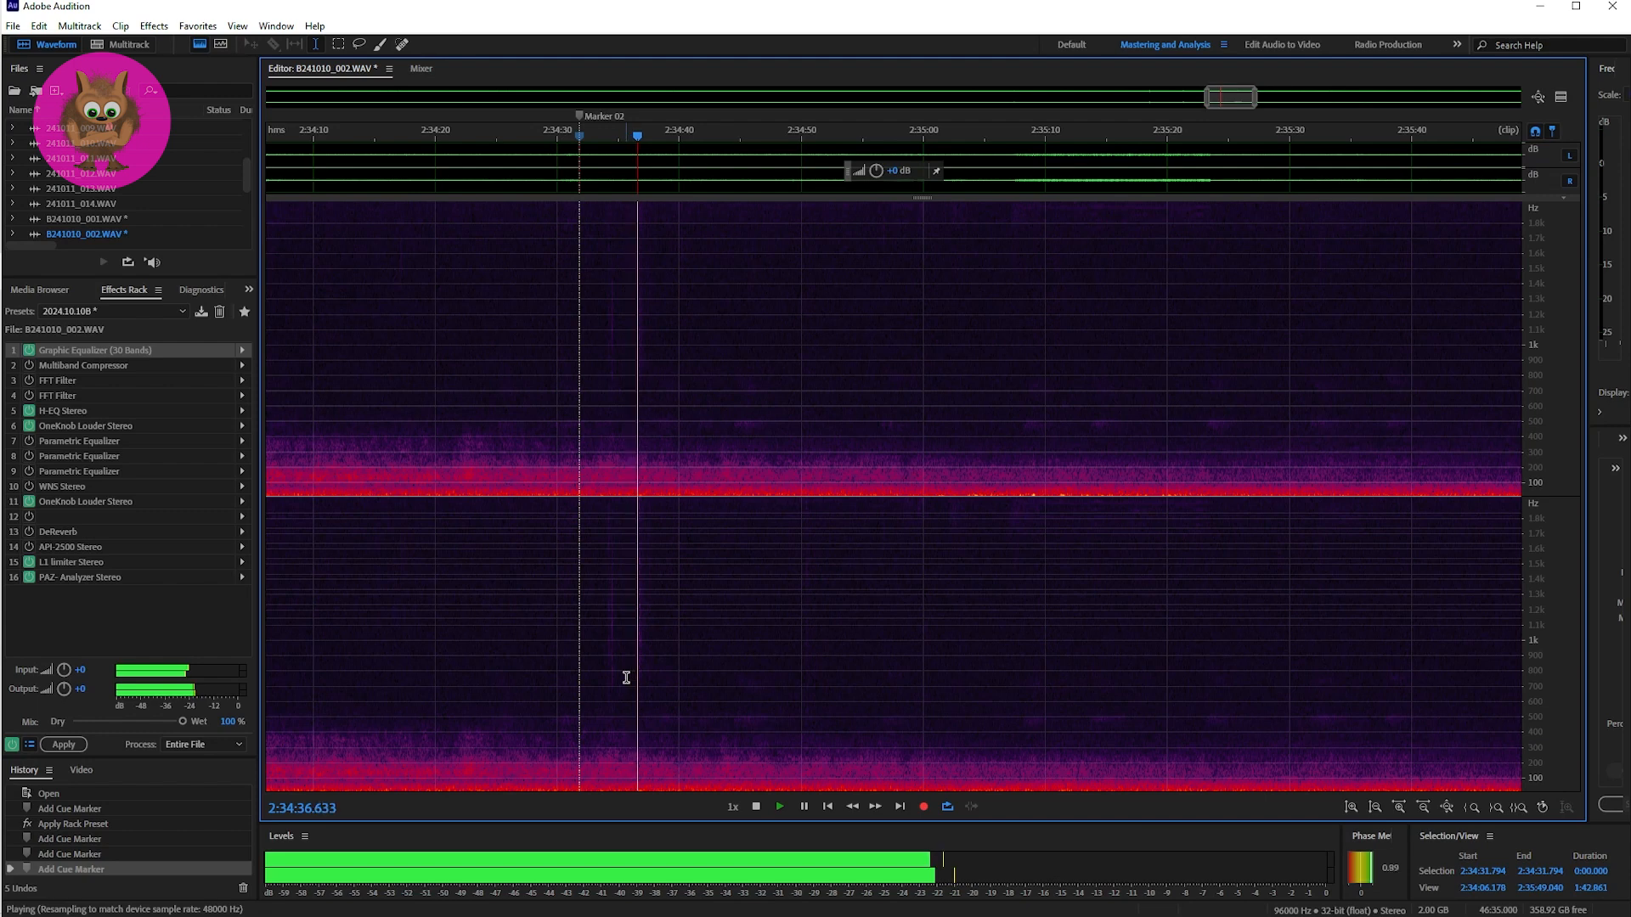
key("space")
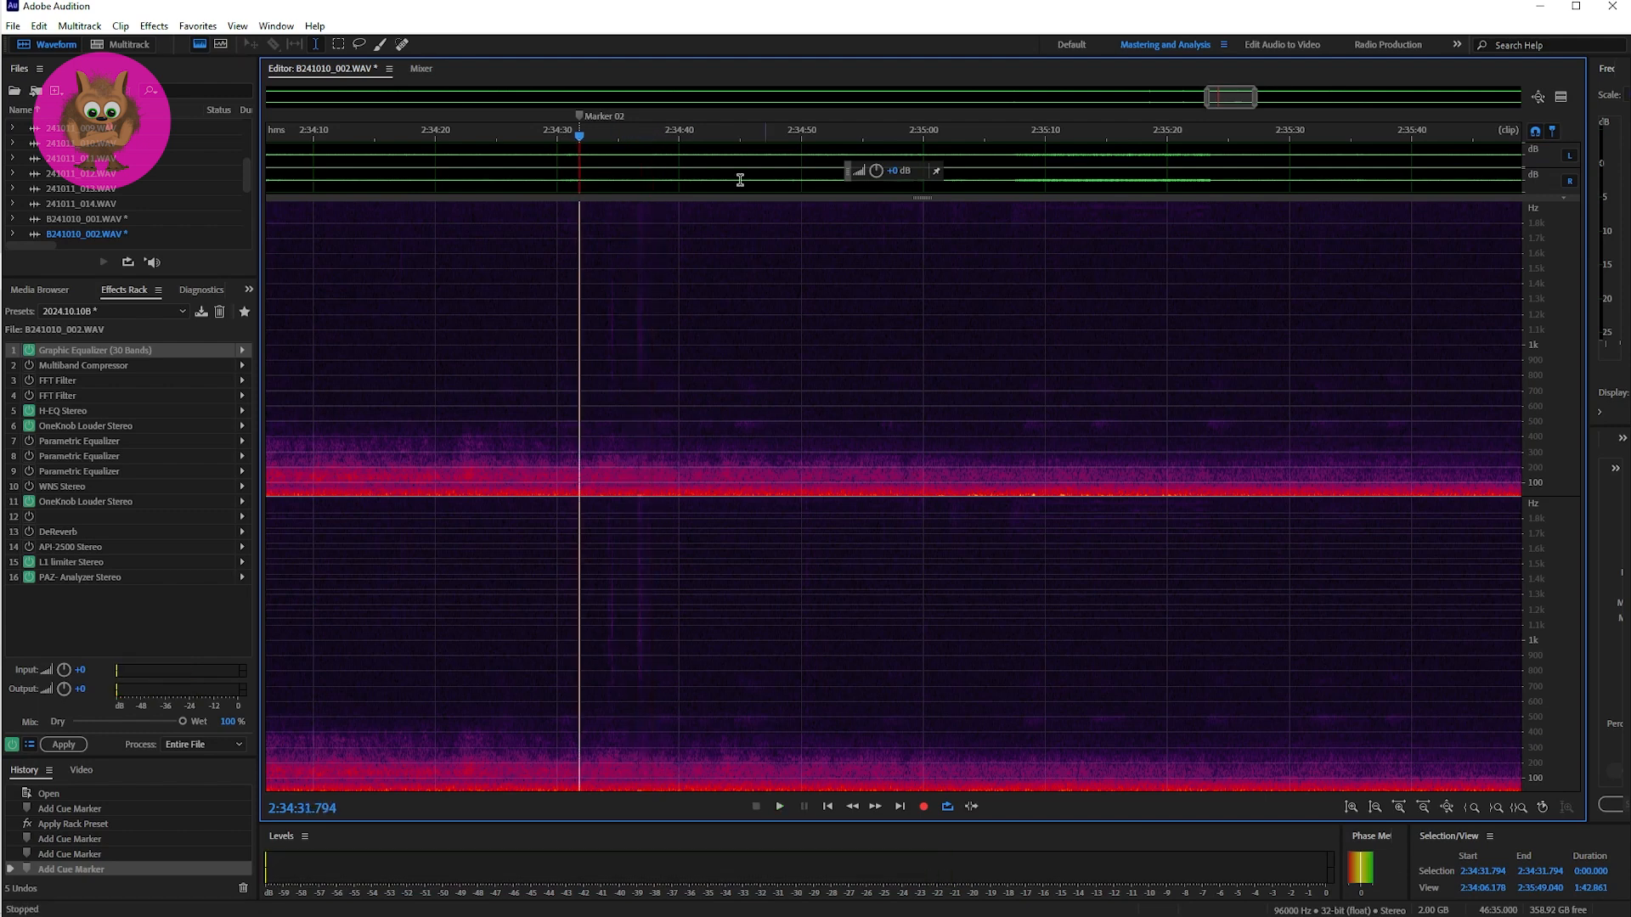
Step: Place the playhead at Marker 03 in B241010_002.WAV and play the short passage after it twice
left_click_drag(1226, 103, 1273, 105)
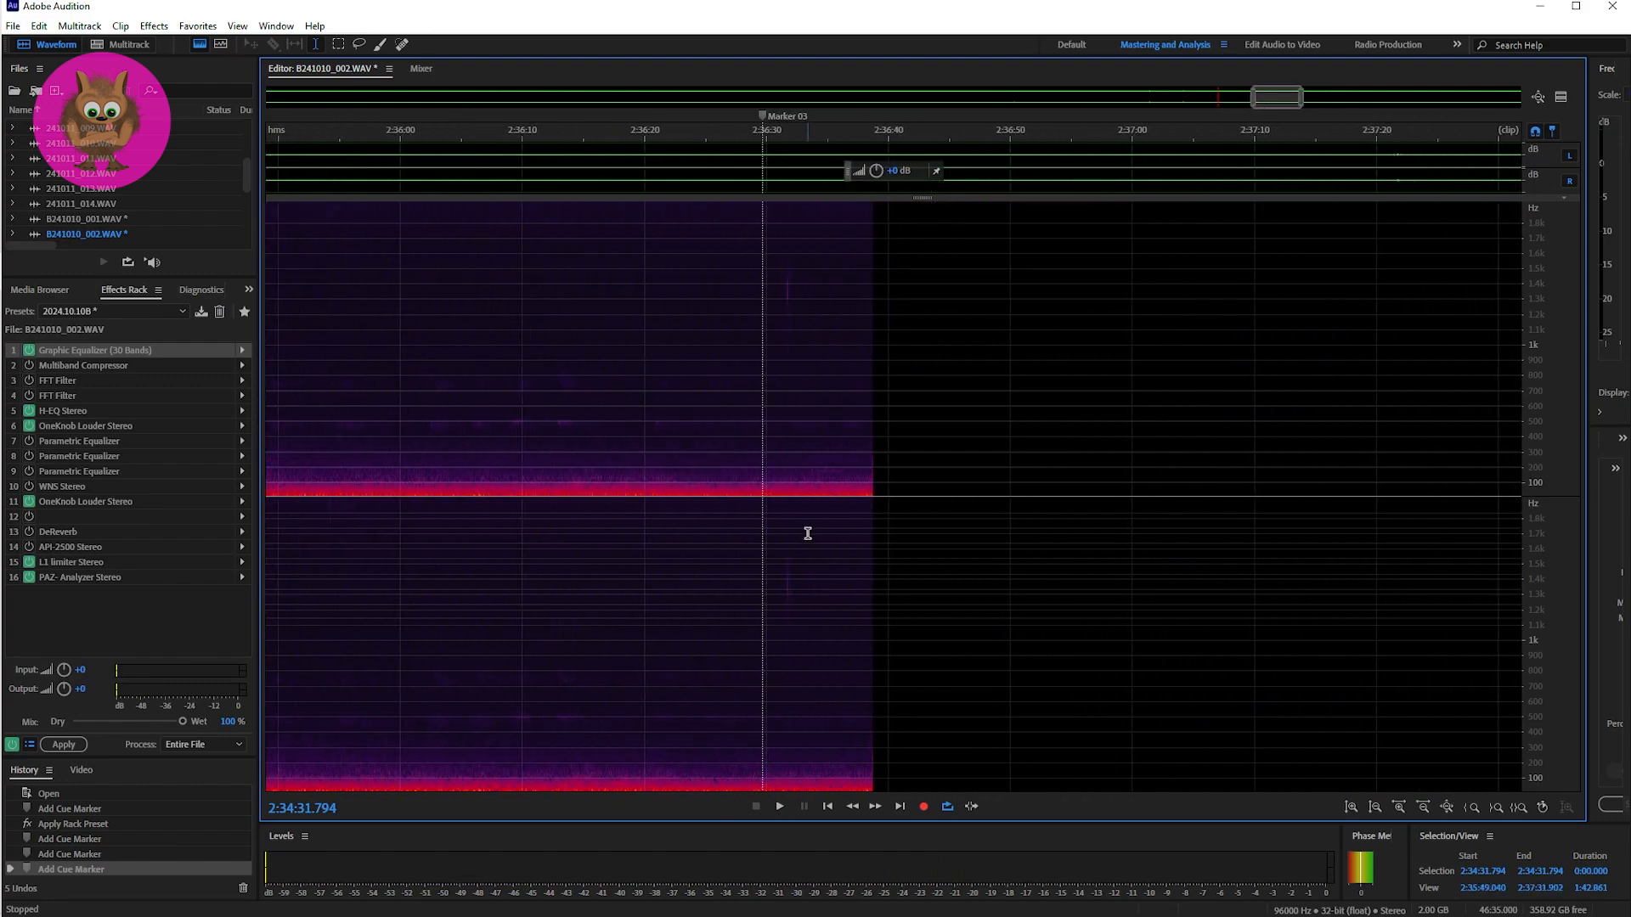
left_click(762, 592)
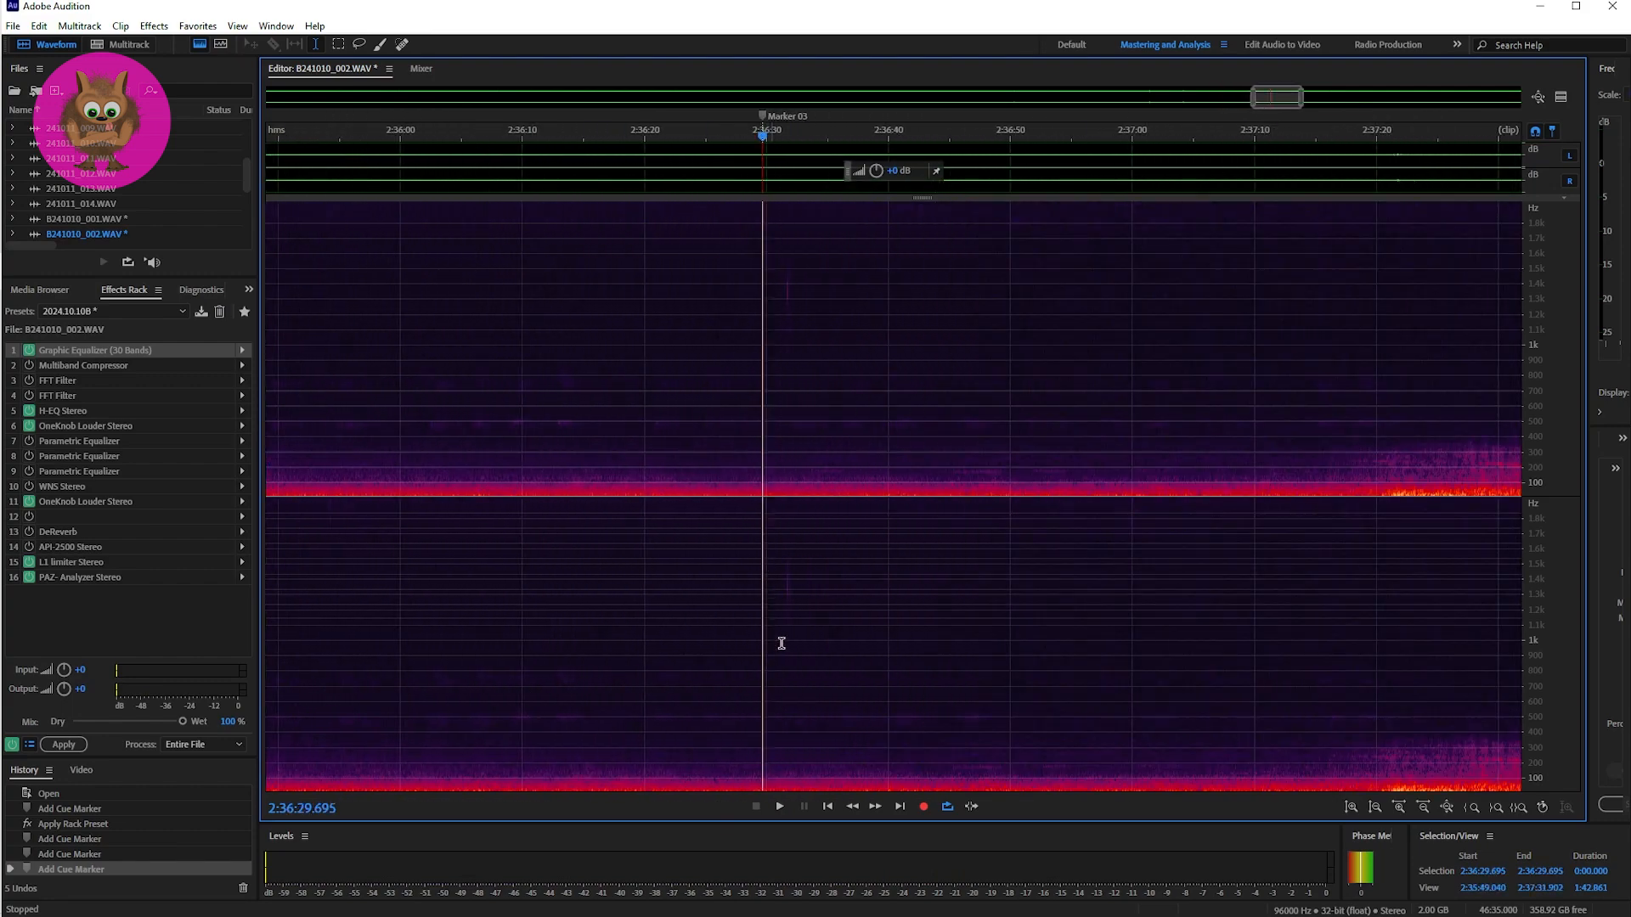
key("space")
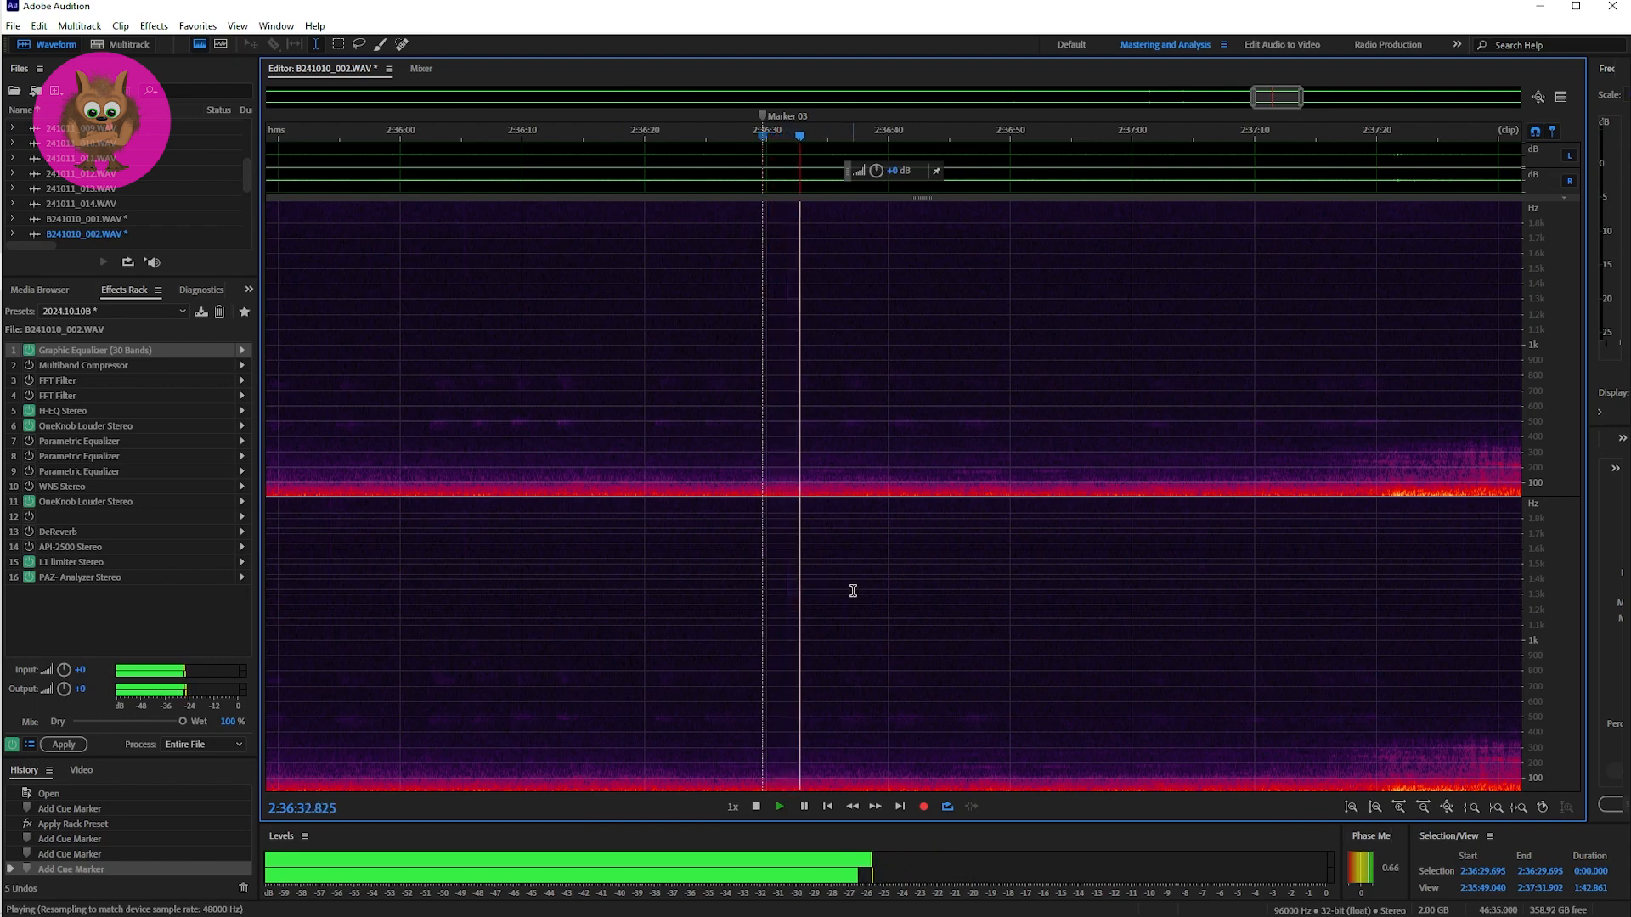
key("space")
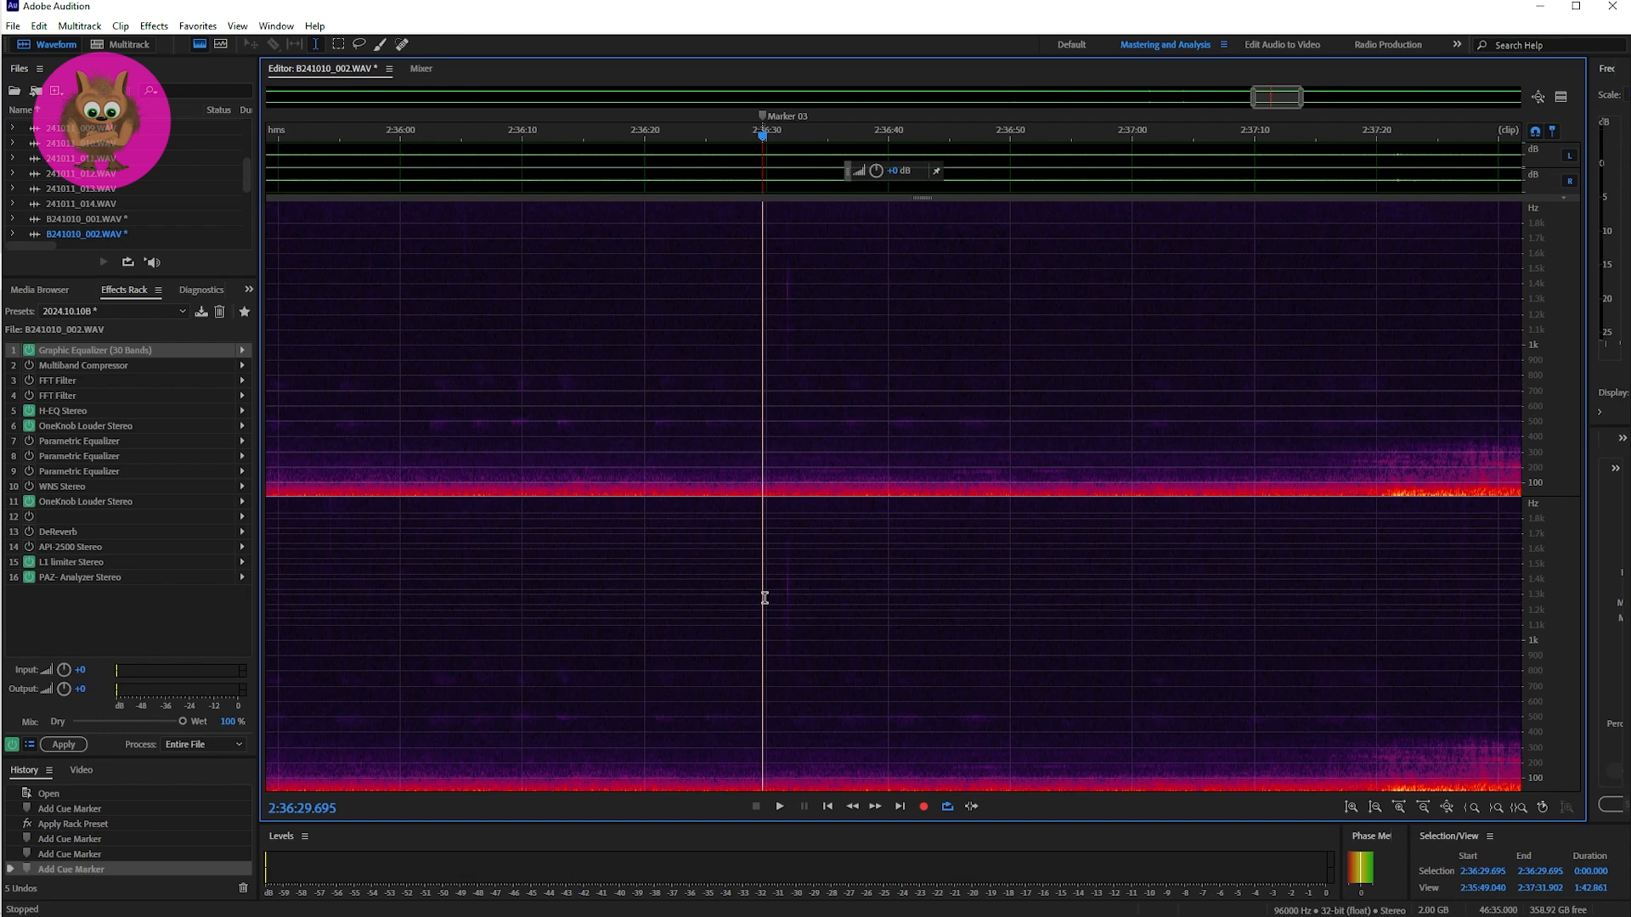
key("space")
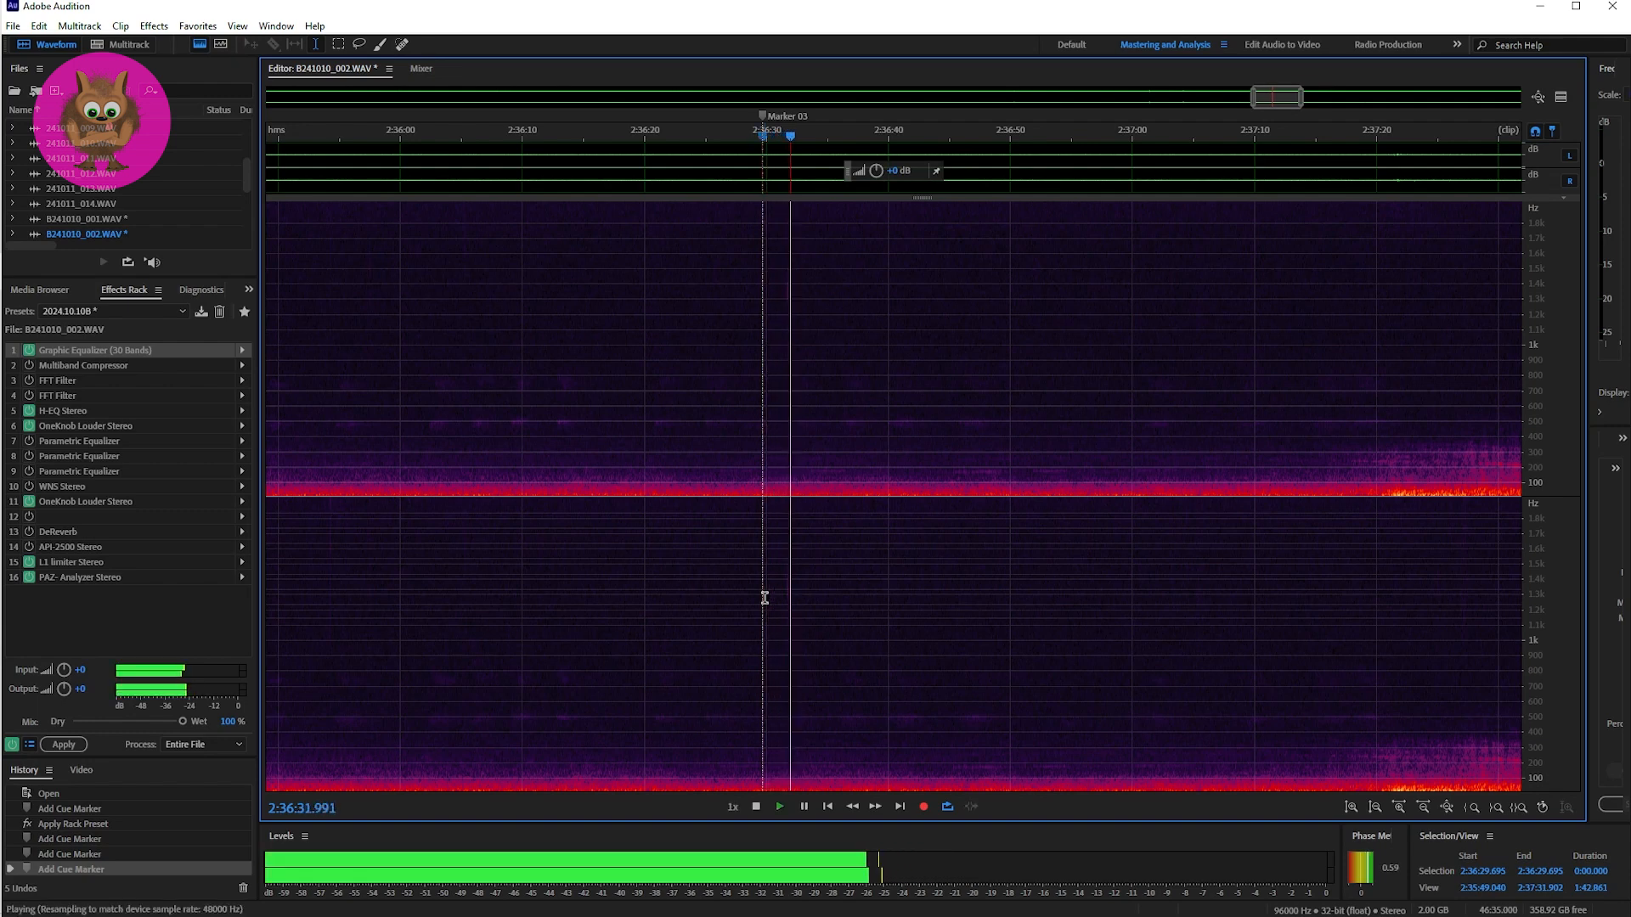
key("space")
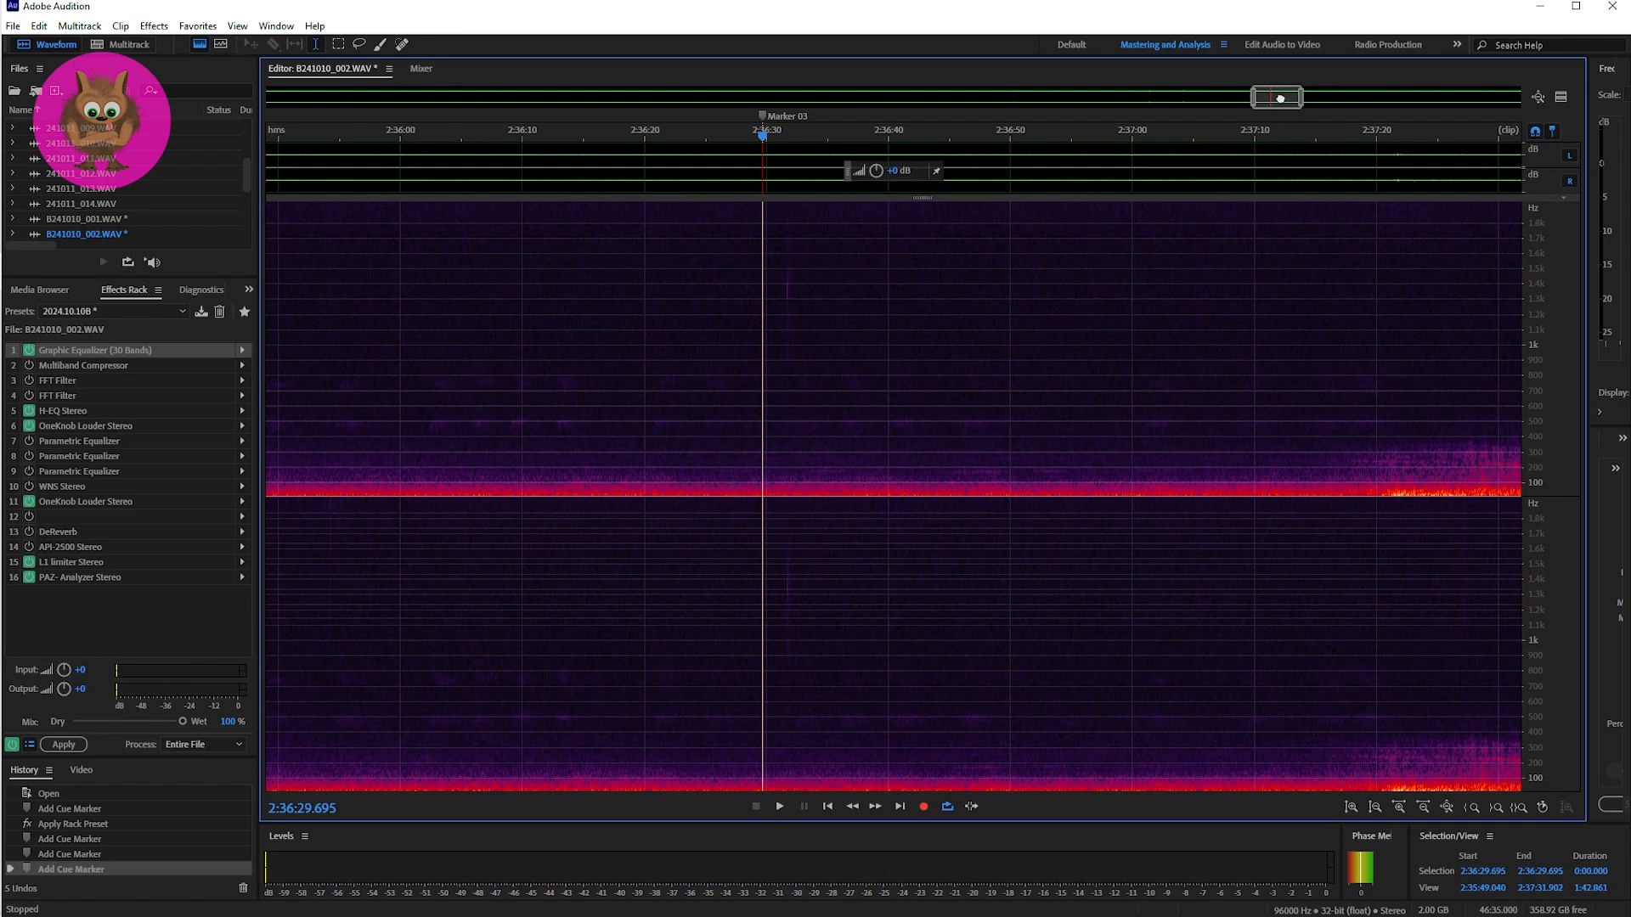
Step: Compare Markers 02 and 03 in one wider view, then play the passage after Marker 04 in B241010_002.WAV twice
left_click_drag(1280, 99, 1207, 102)
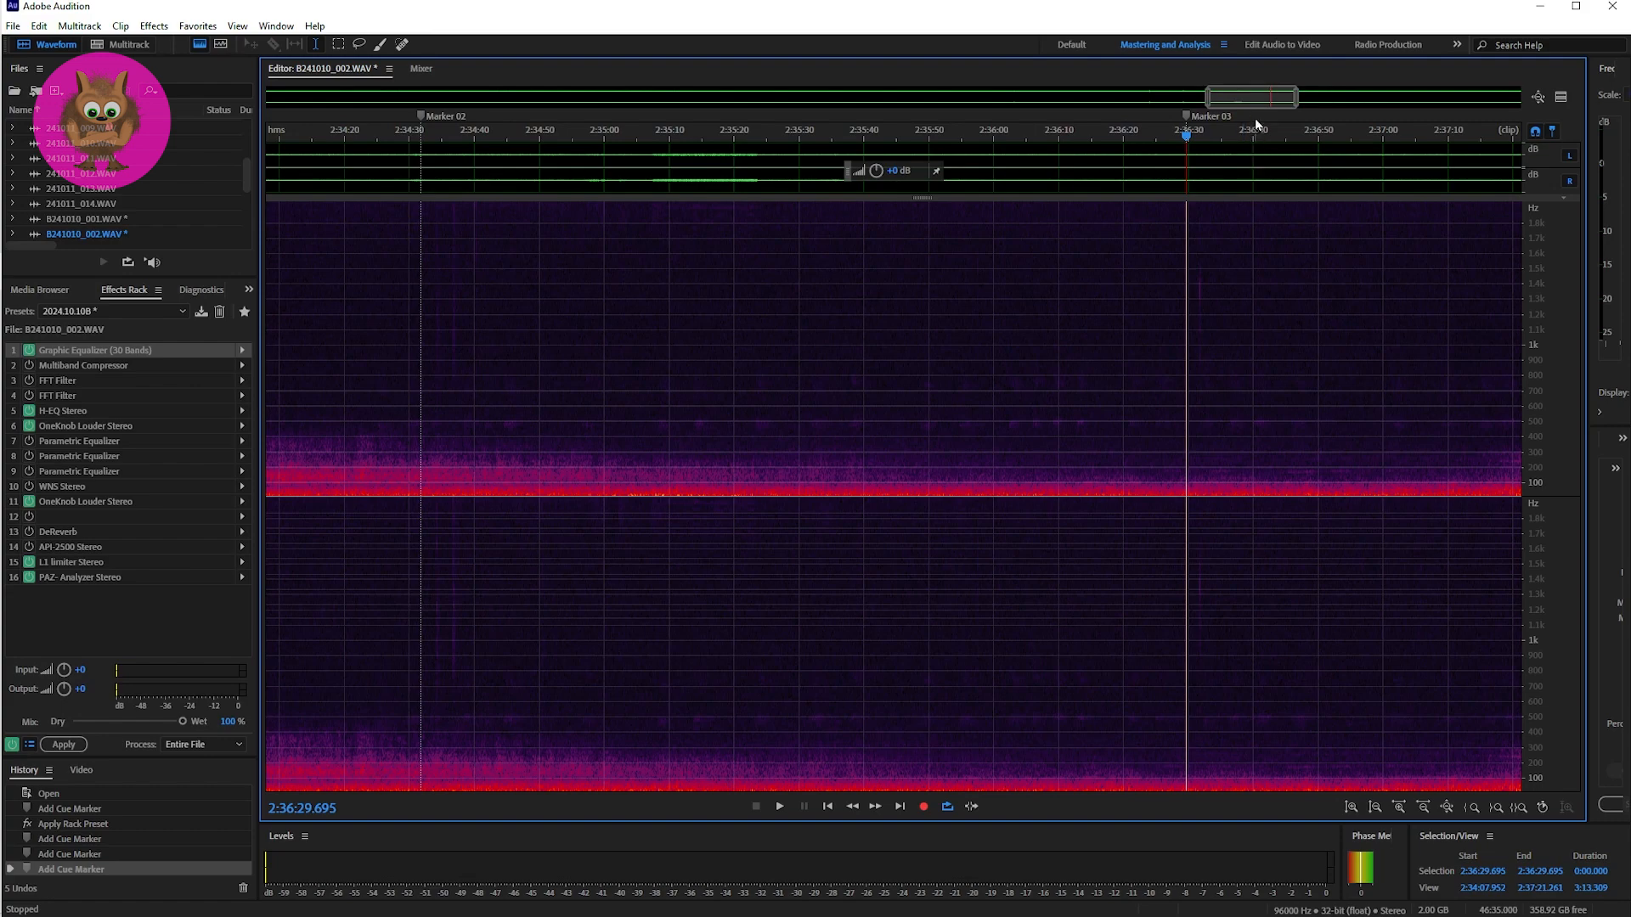
left_click_drag(1242, 101, 1369, 100)
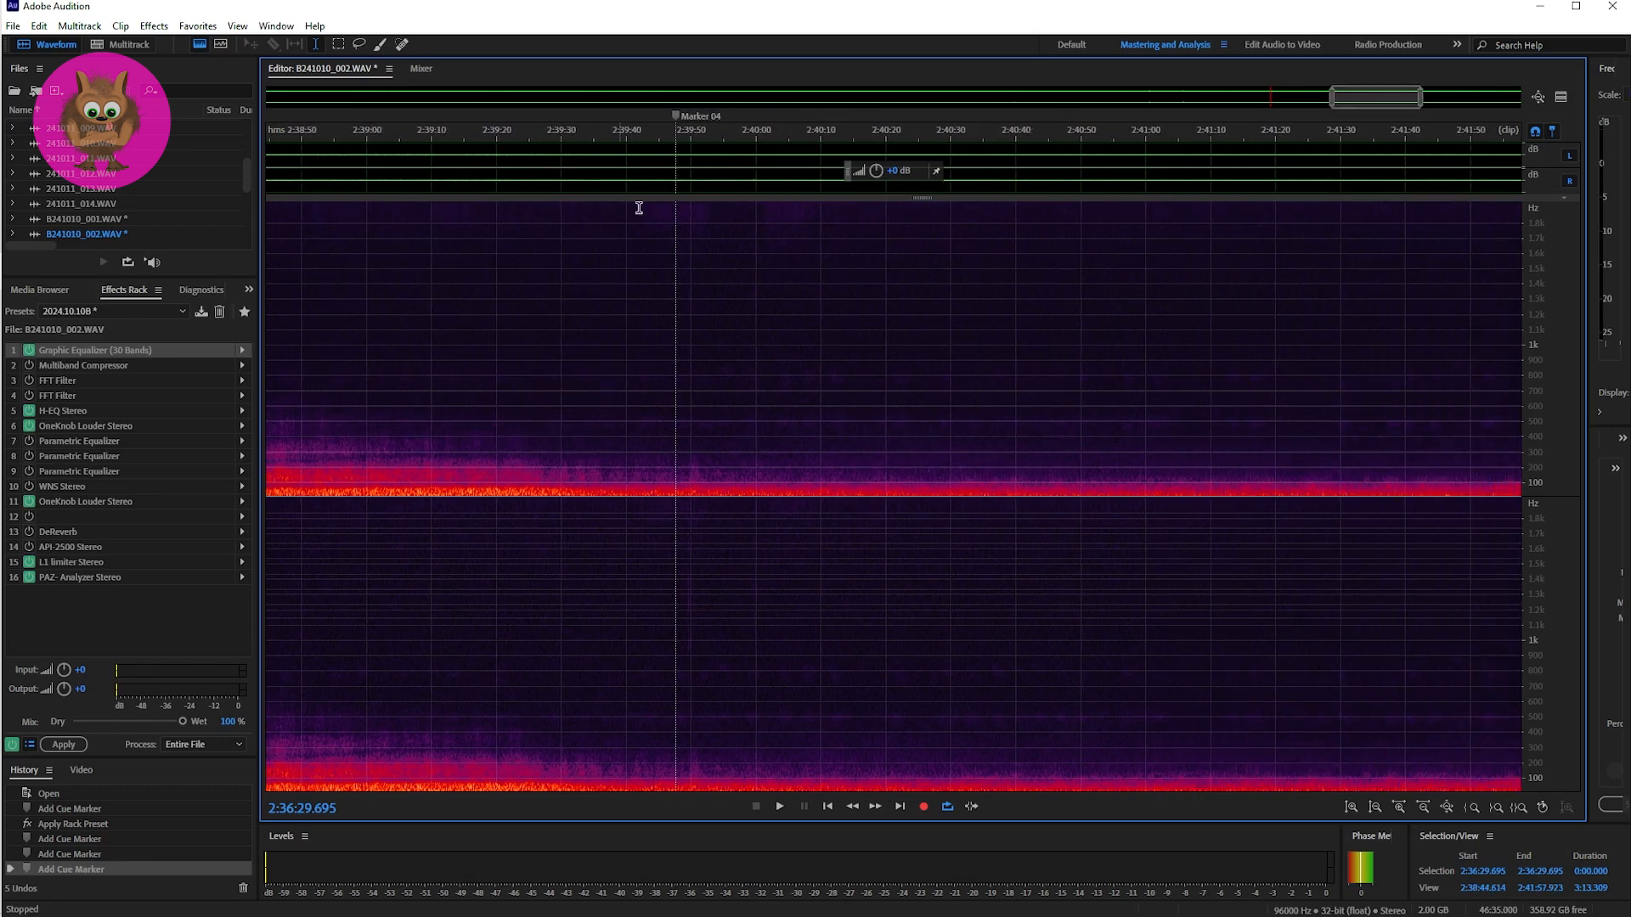
left_click(678, 375)
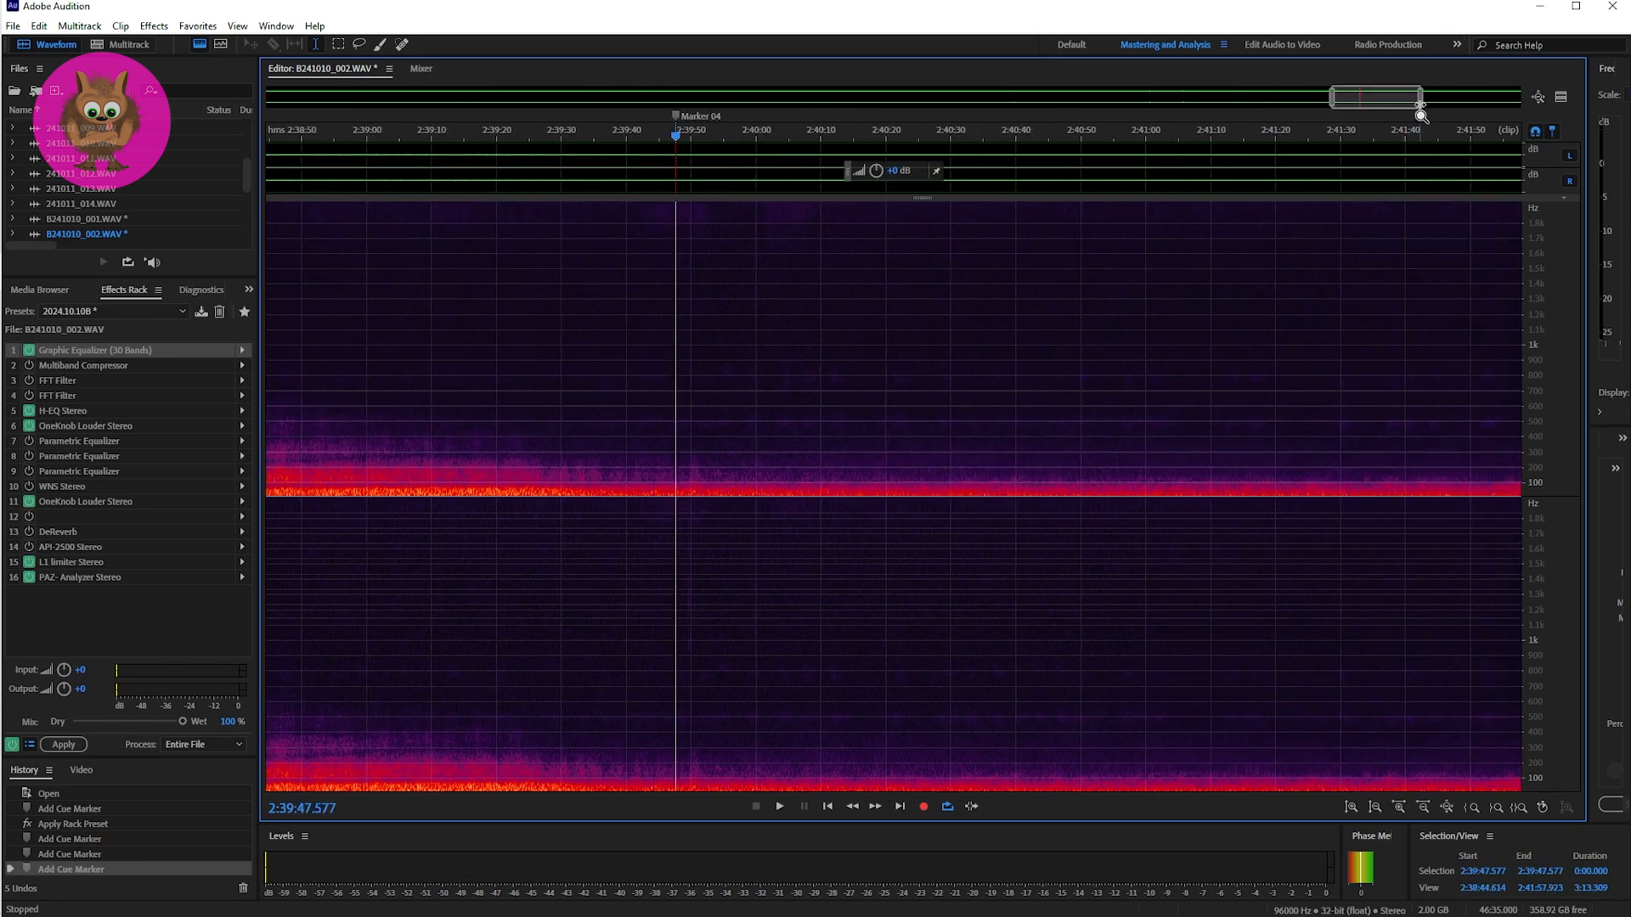
left_click_drag(1420, 102, 1348, 102)
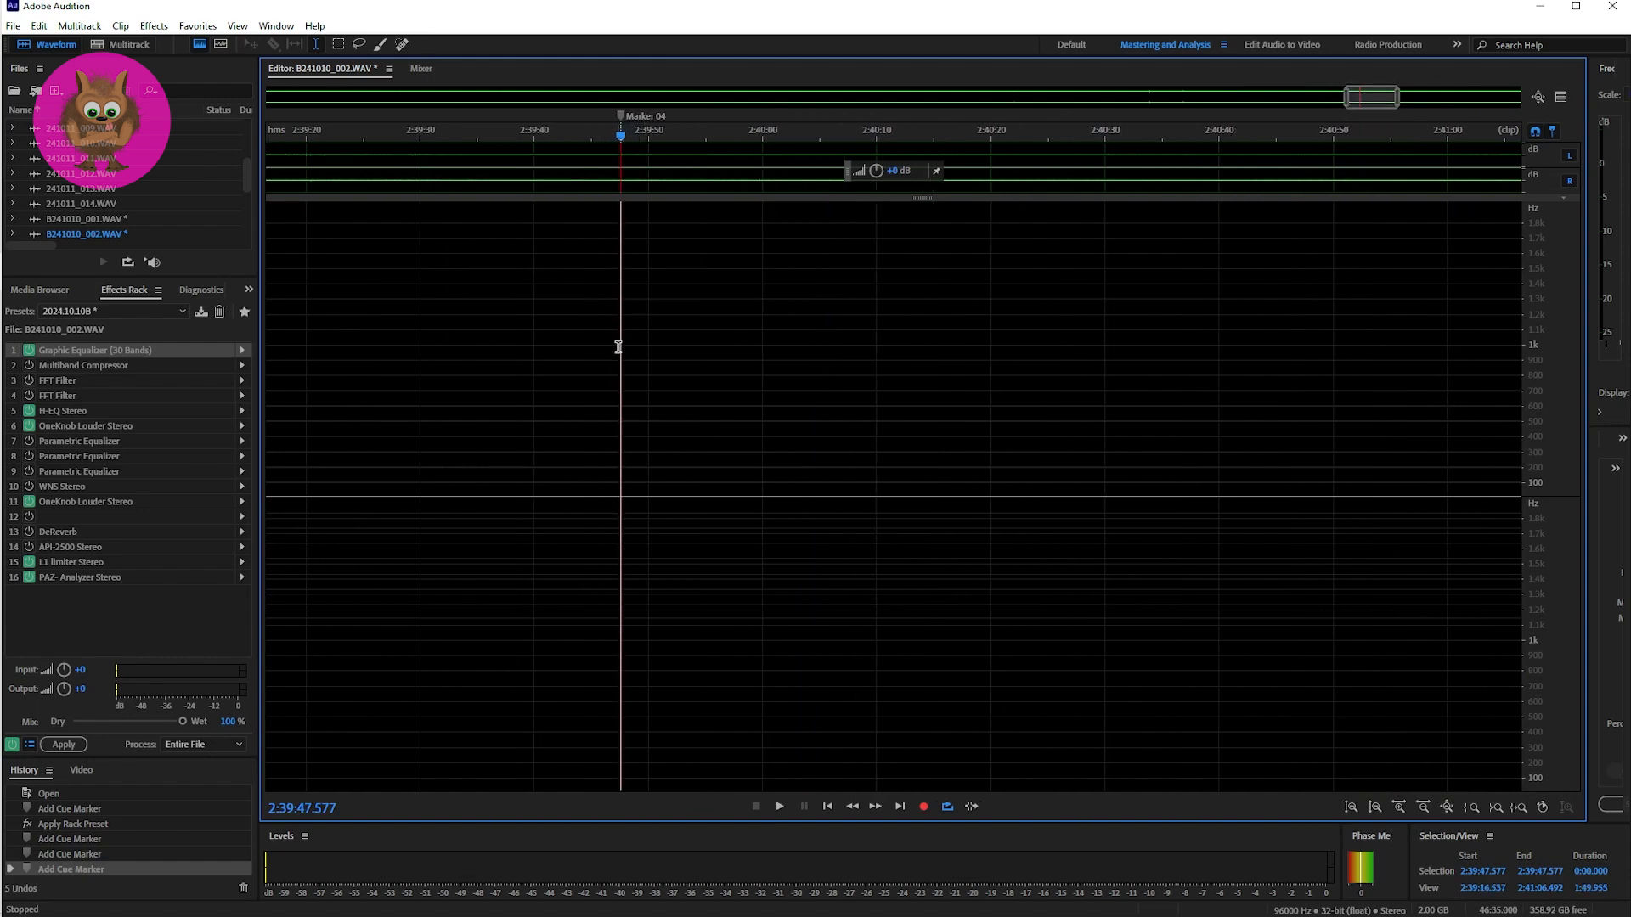
key("space")
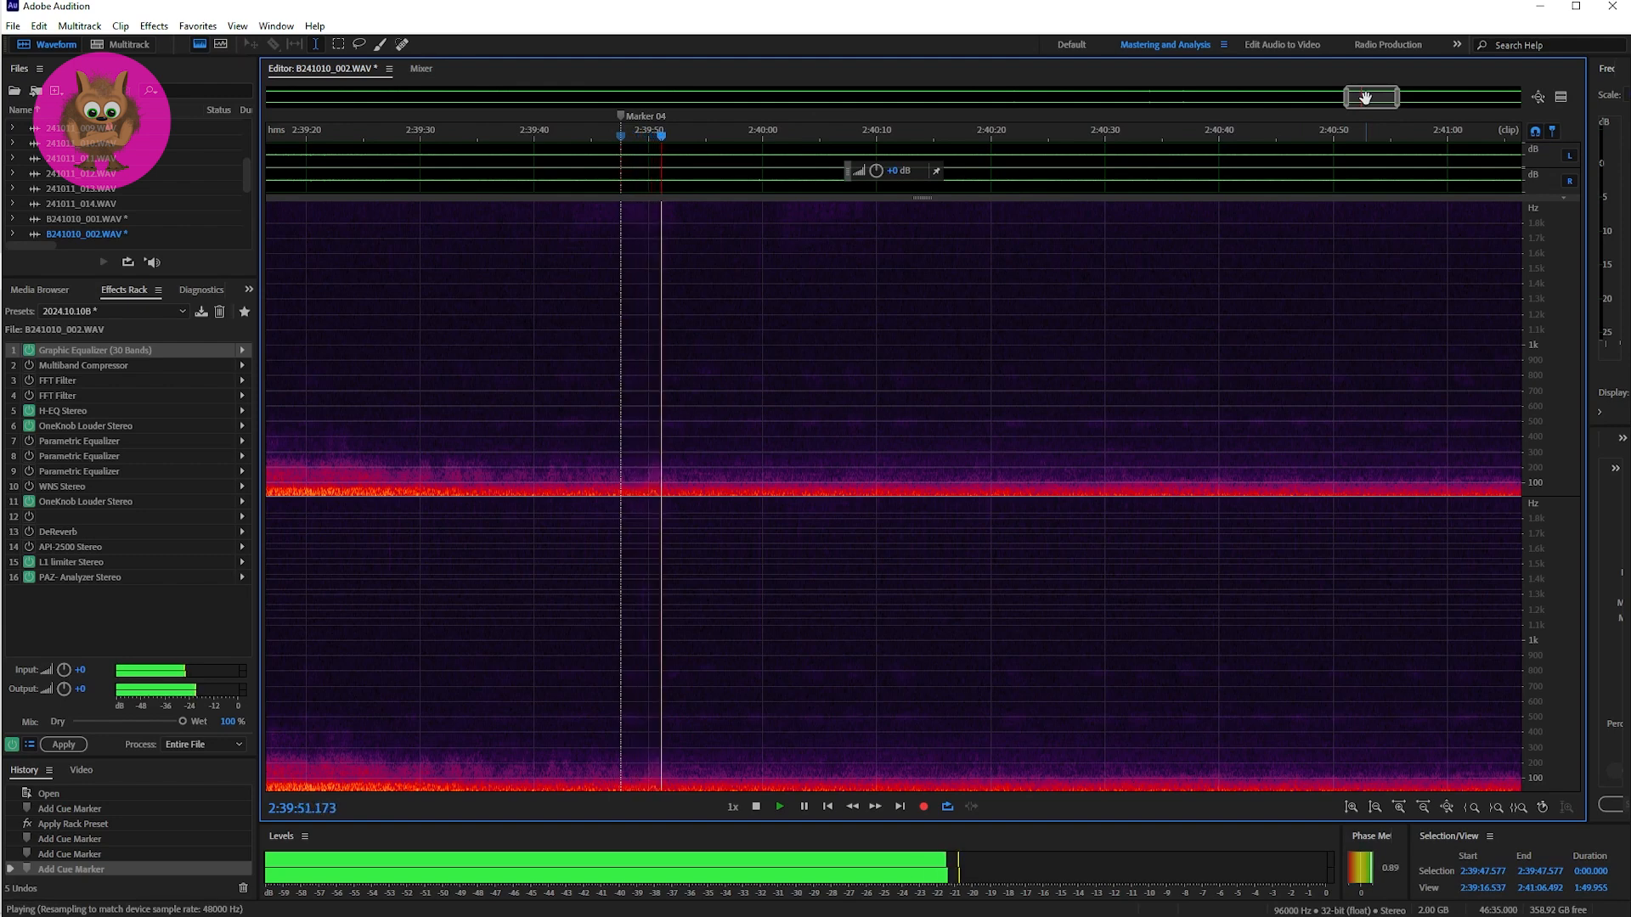
key("space")
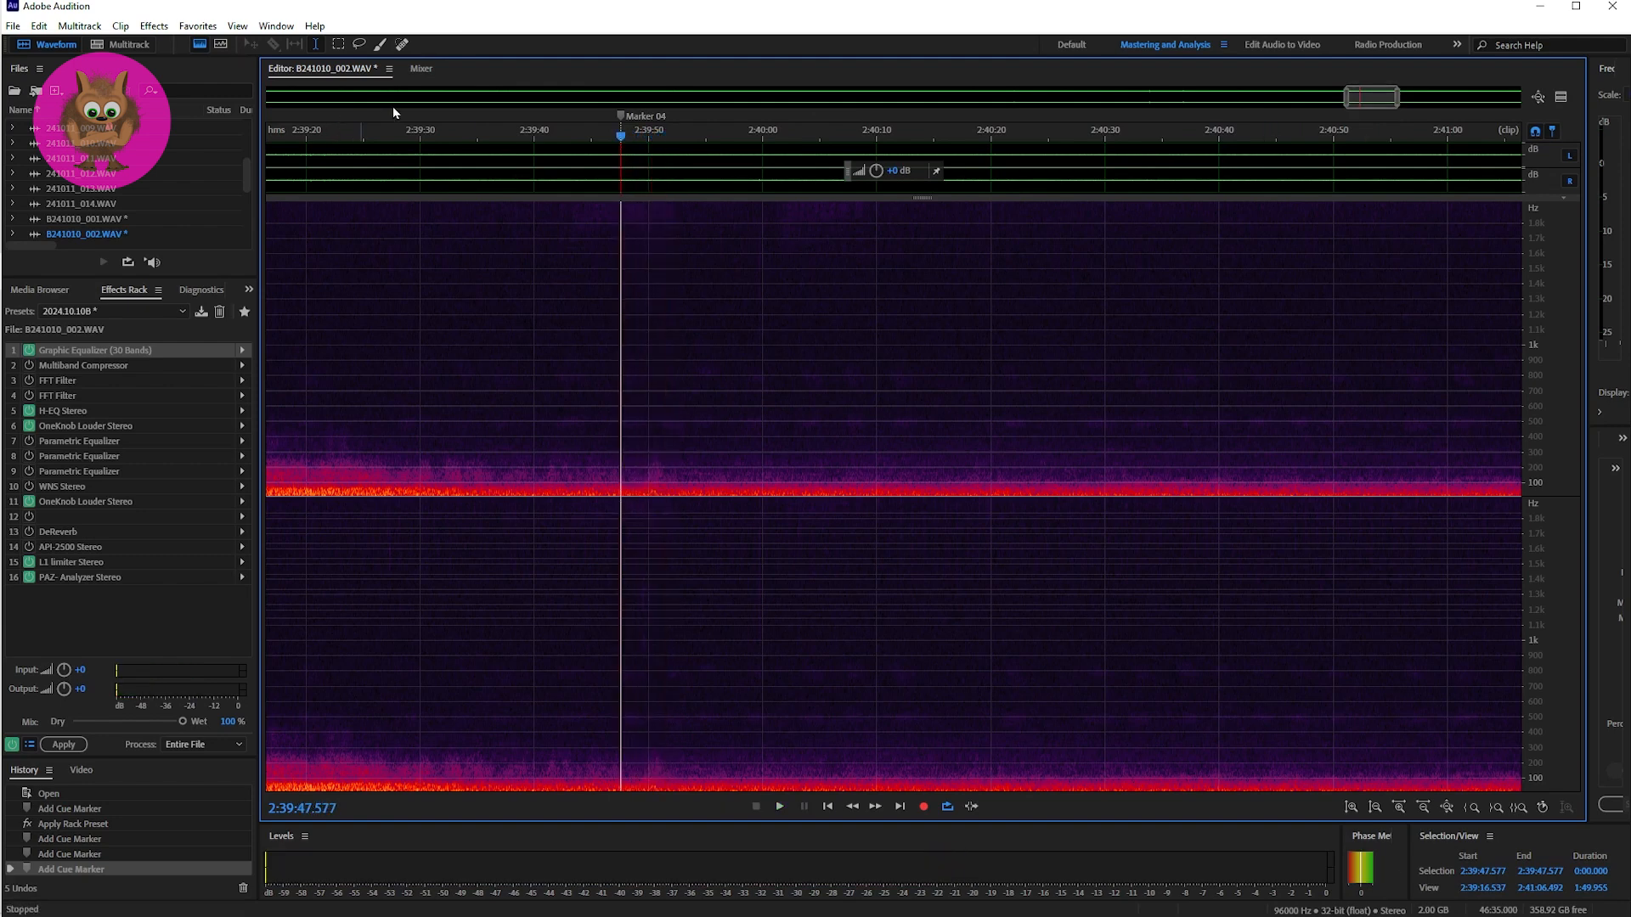
key("space")
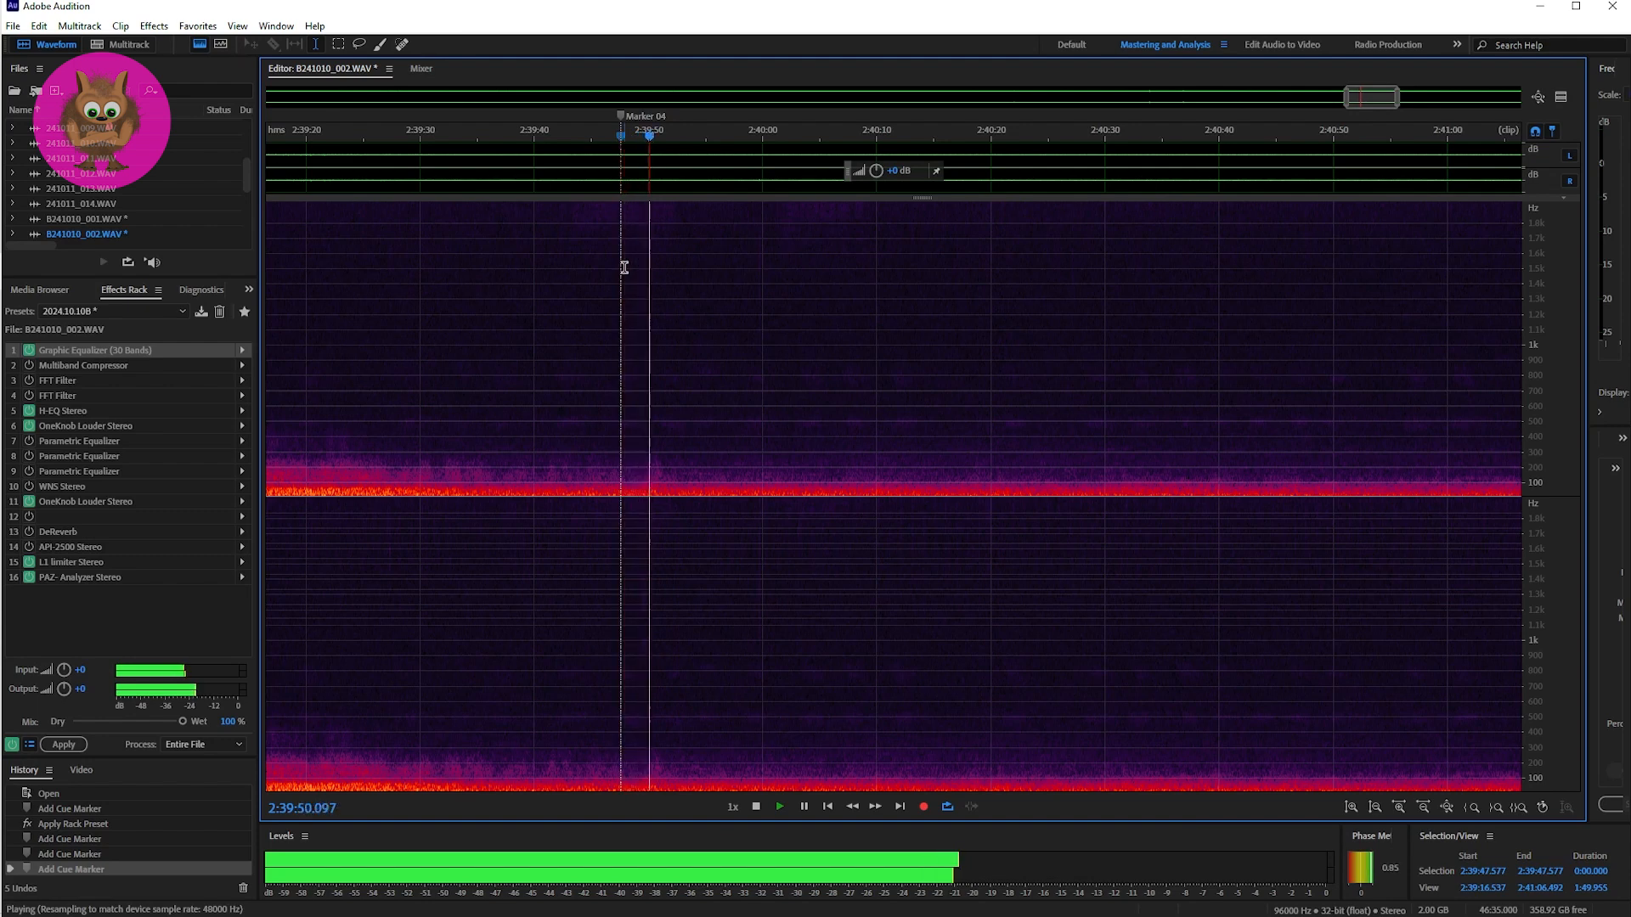
key("space")
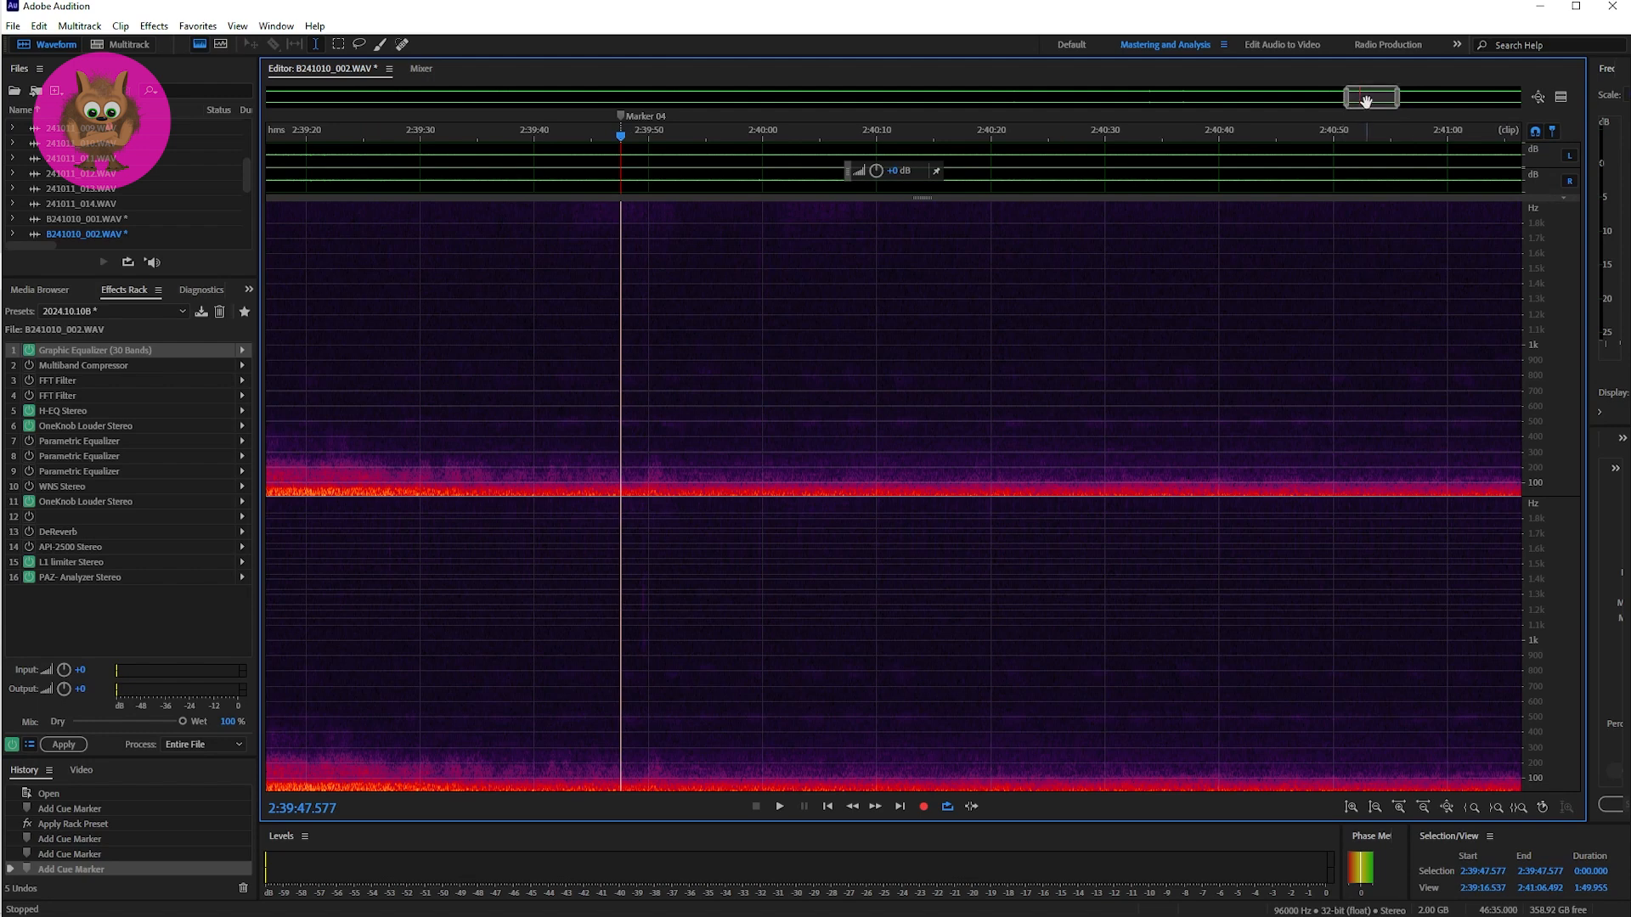
Step: Check the end of B241010_002.WAV, return to the multitrack session and open the B241010_003.WAV clip on Track 2 for waveform editing
left_click_drag(1366, 103, 1507, 103)
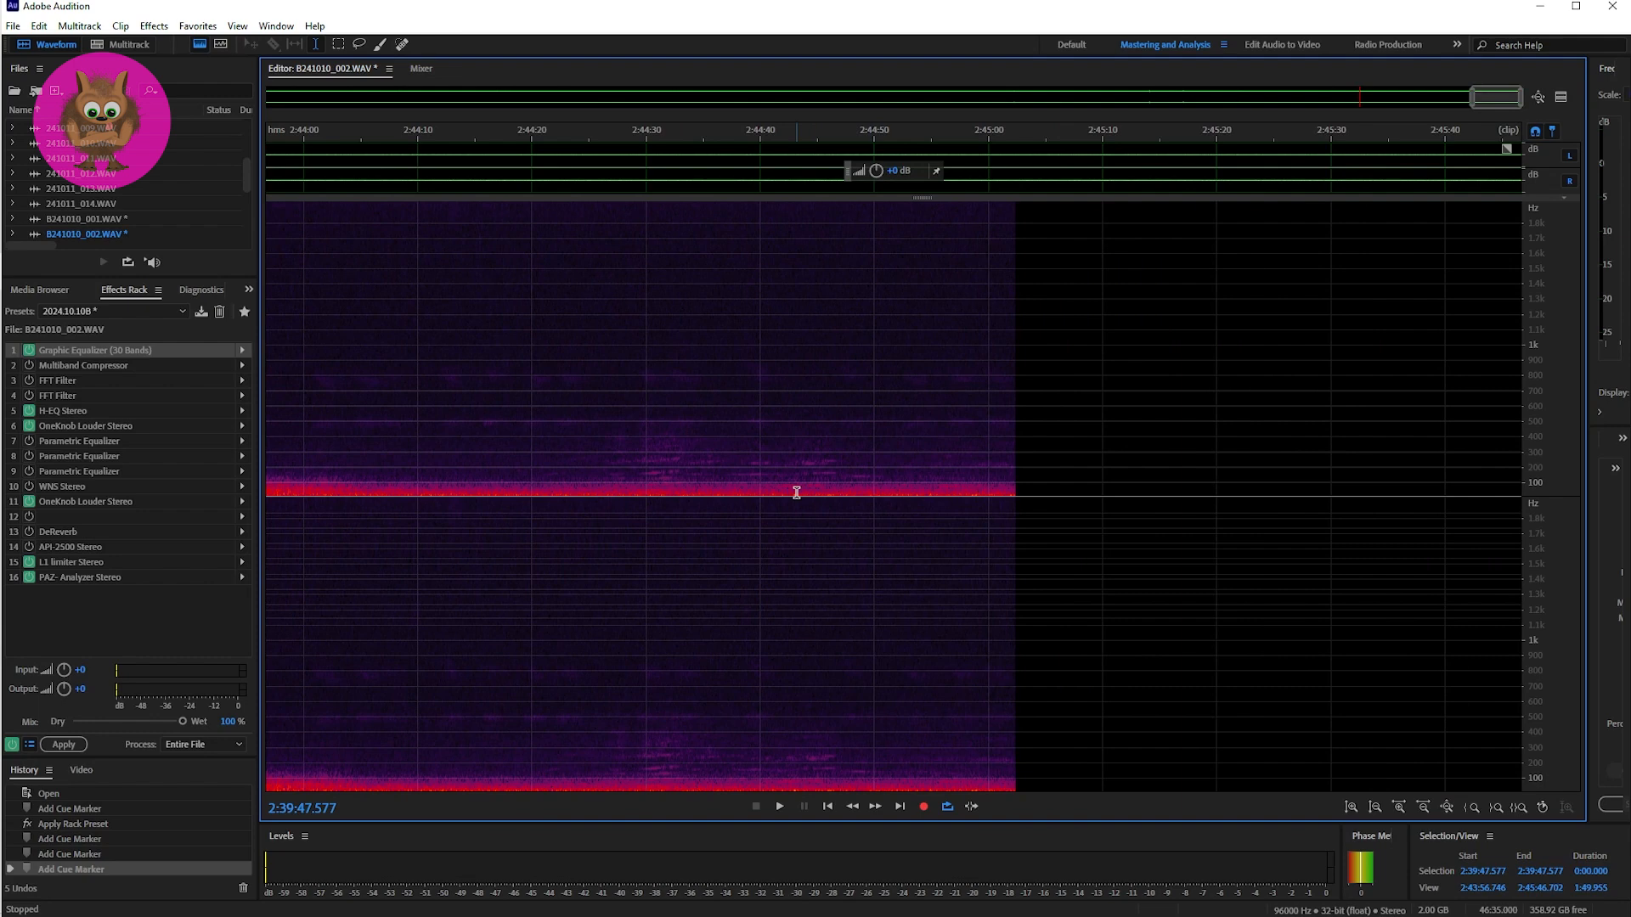
key("0")
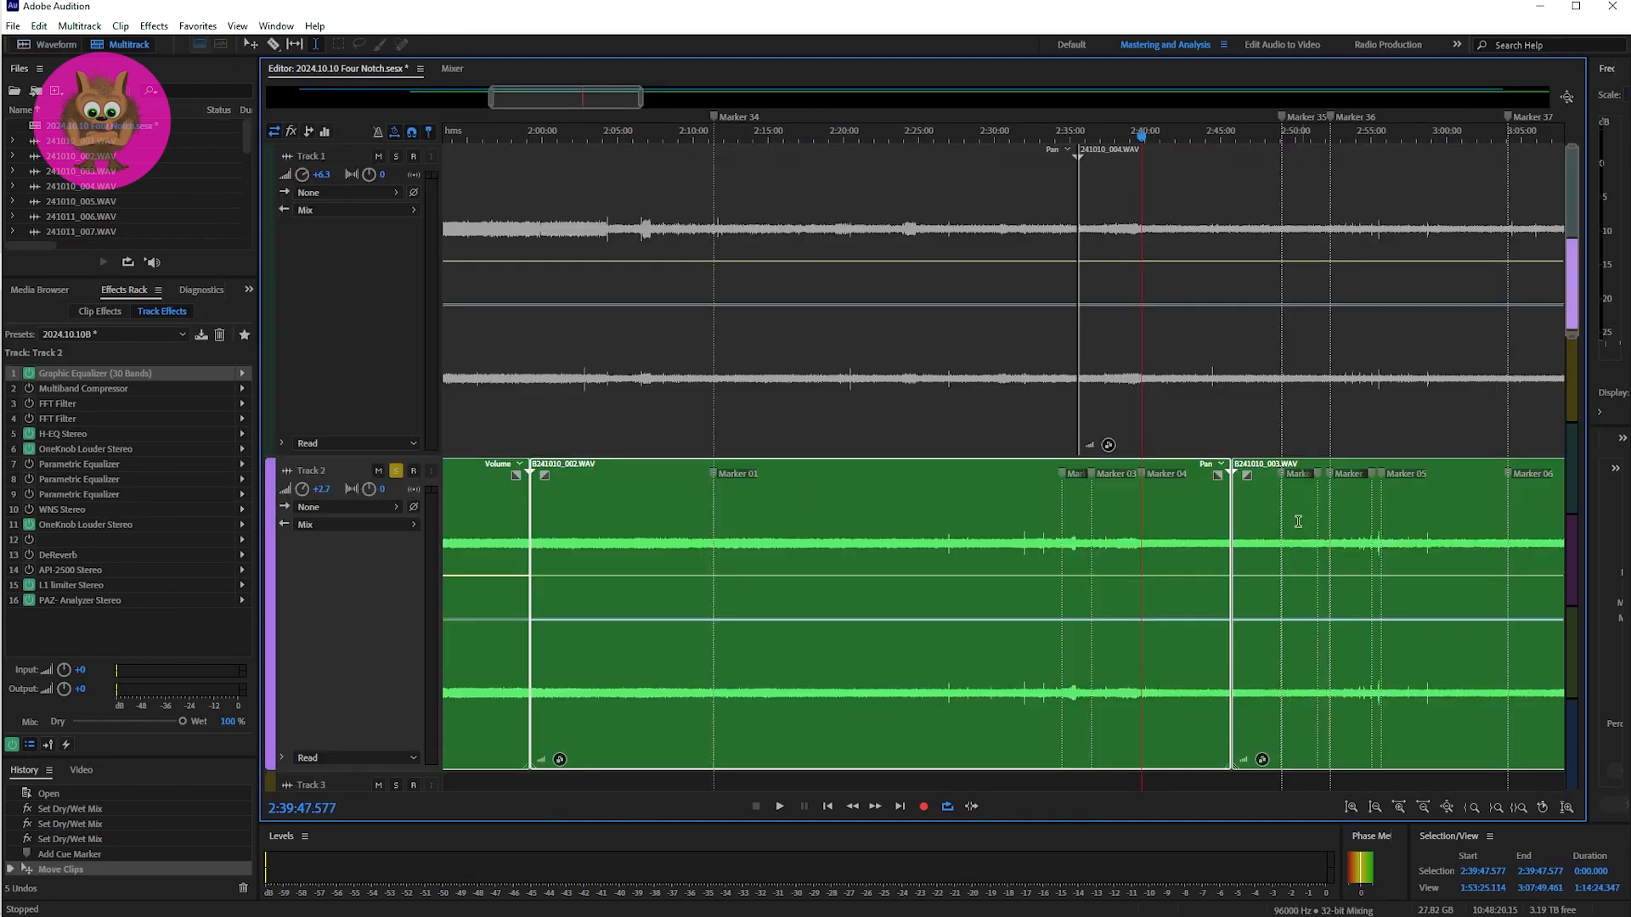
left_click(1267, 509)
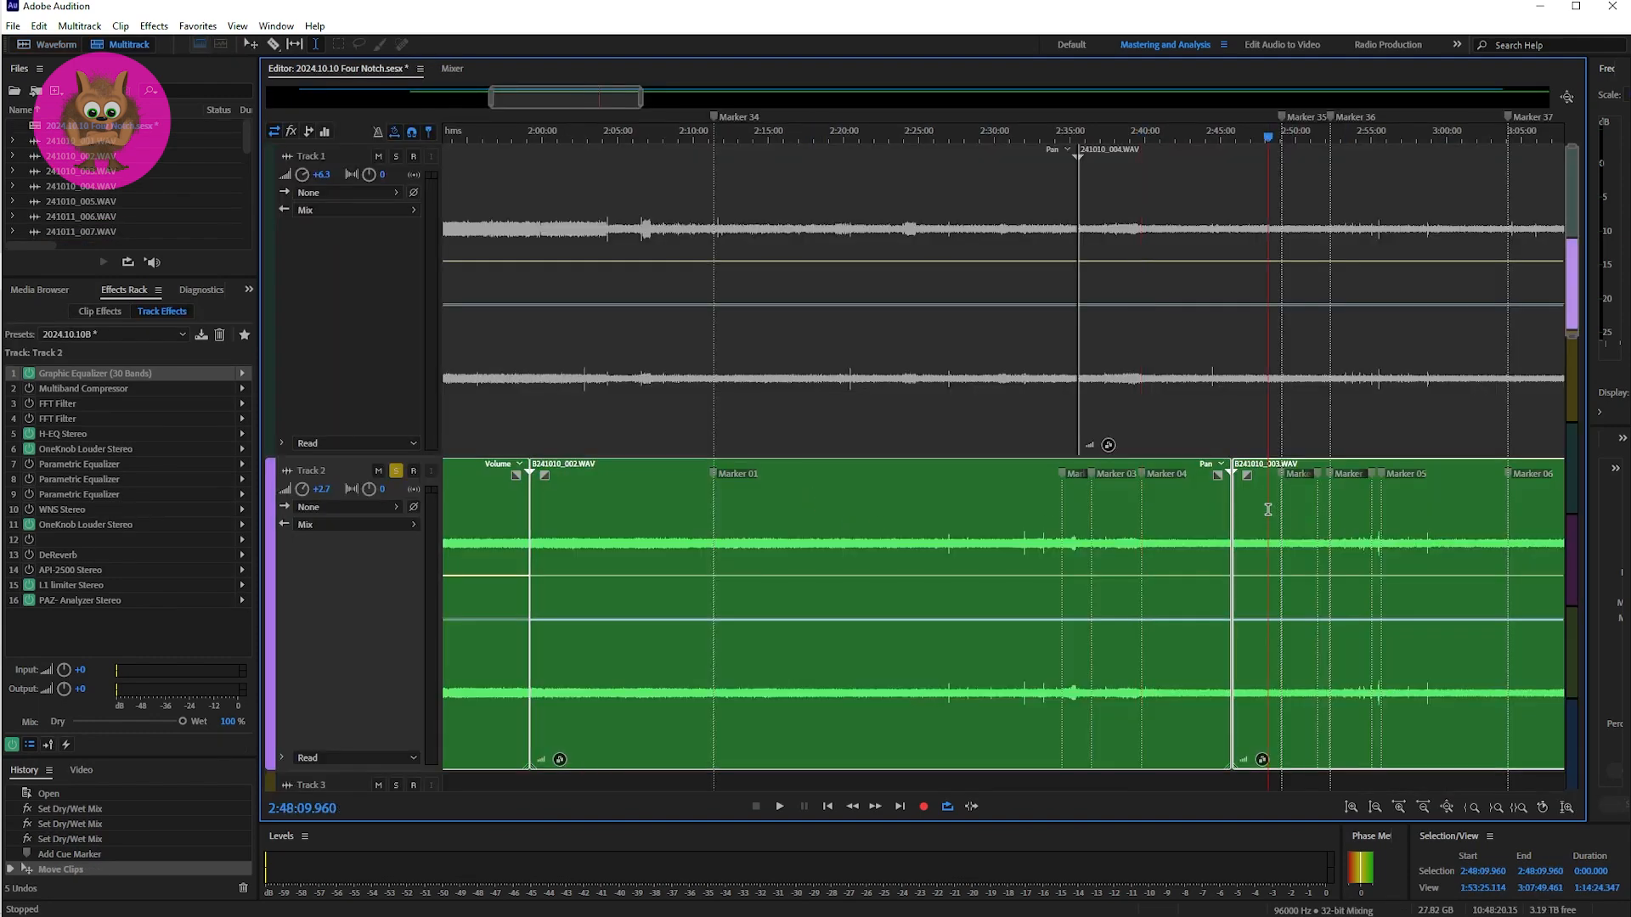
double_click(1267, 509)
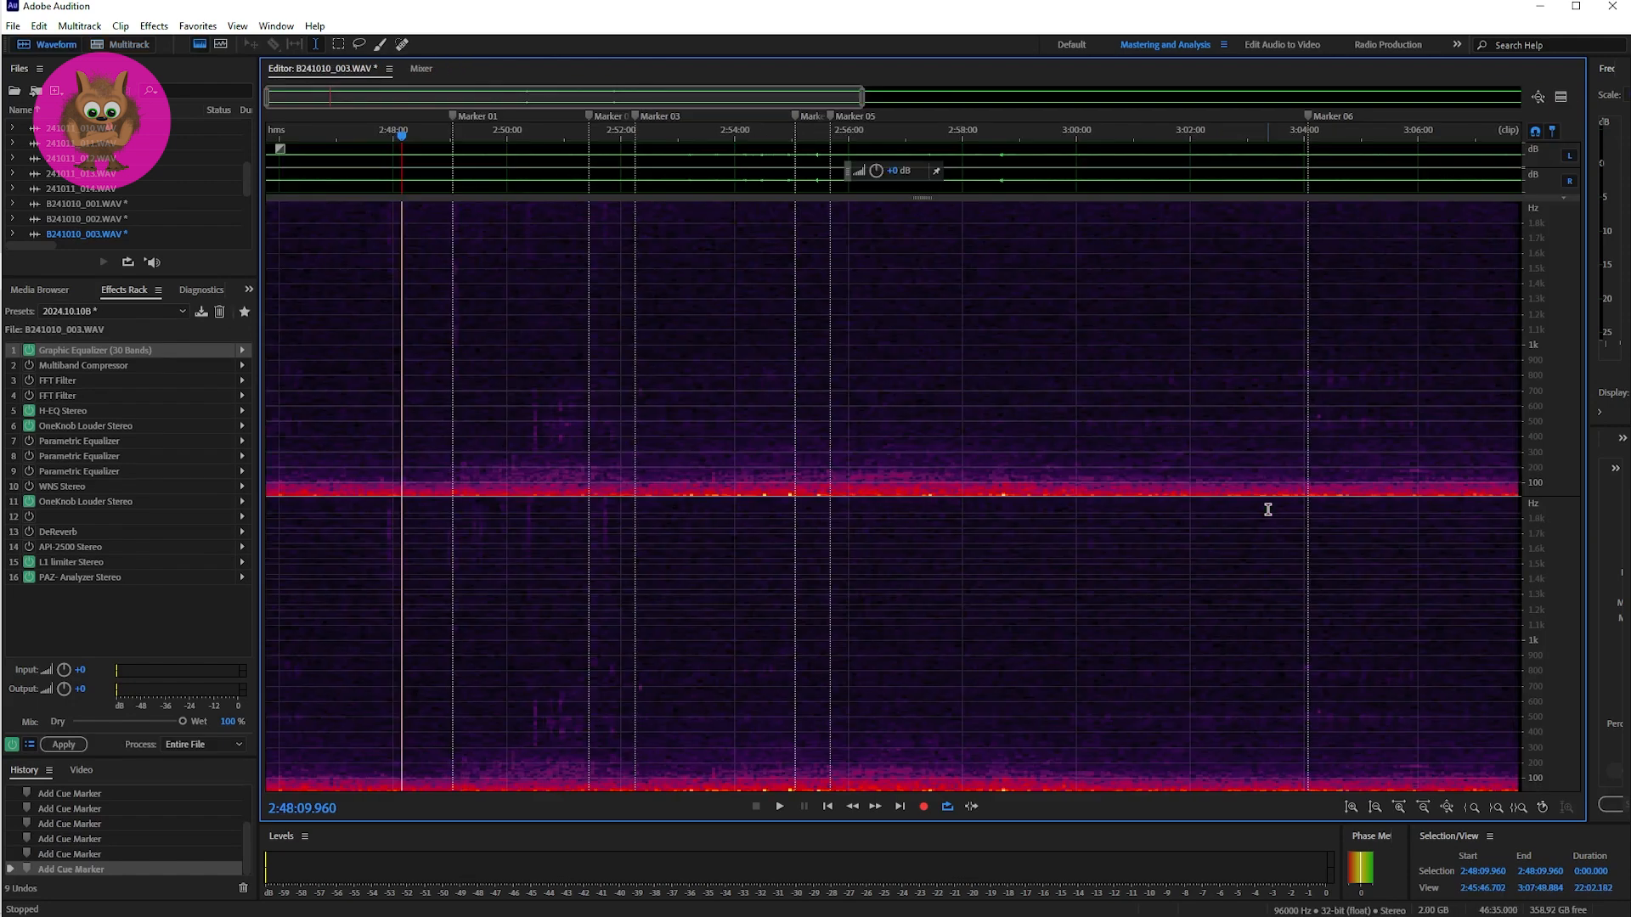
Step: Place the playhead at Marker 01 in B241010_003.WAV and play the passage after it twice in a view of about 50 seconds
left_click(454, 372)
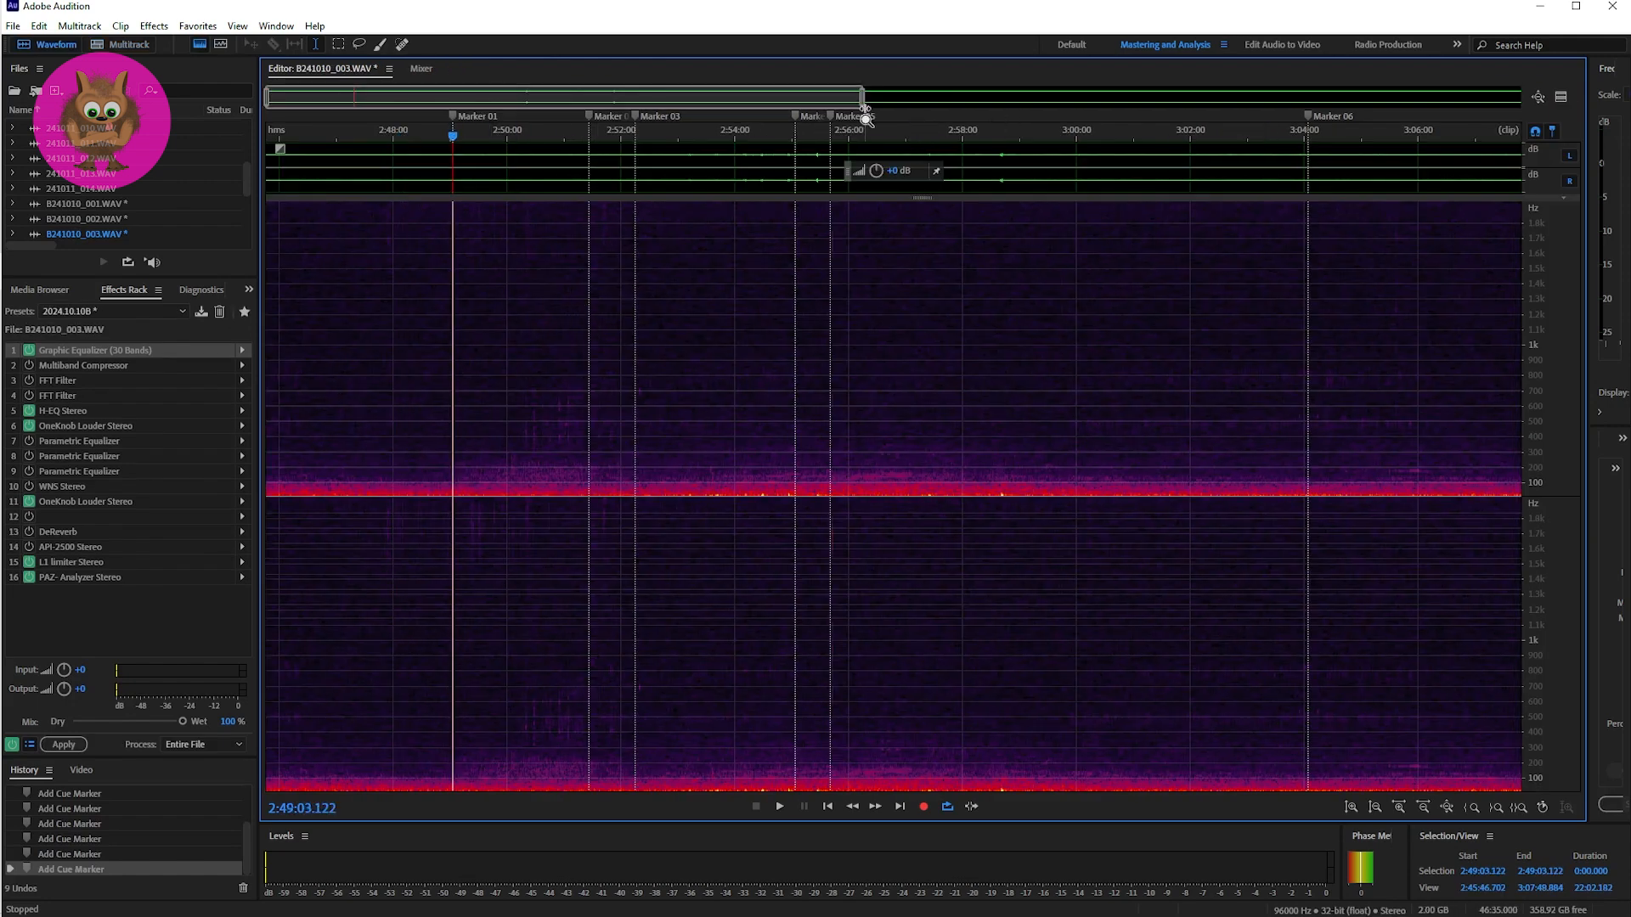
scroll(832, 115, "down", 1)
left_click_drag(831, 116, 434, 124)
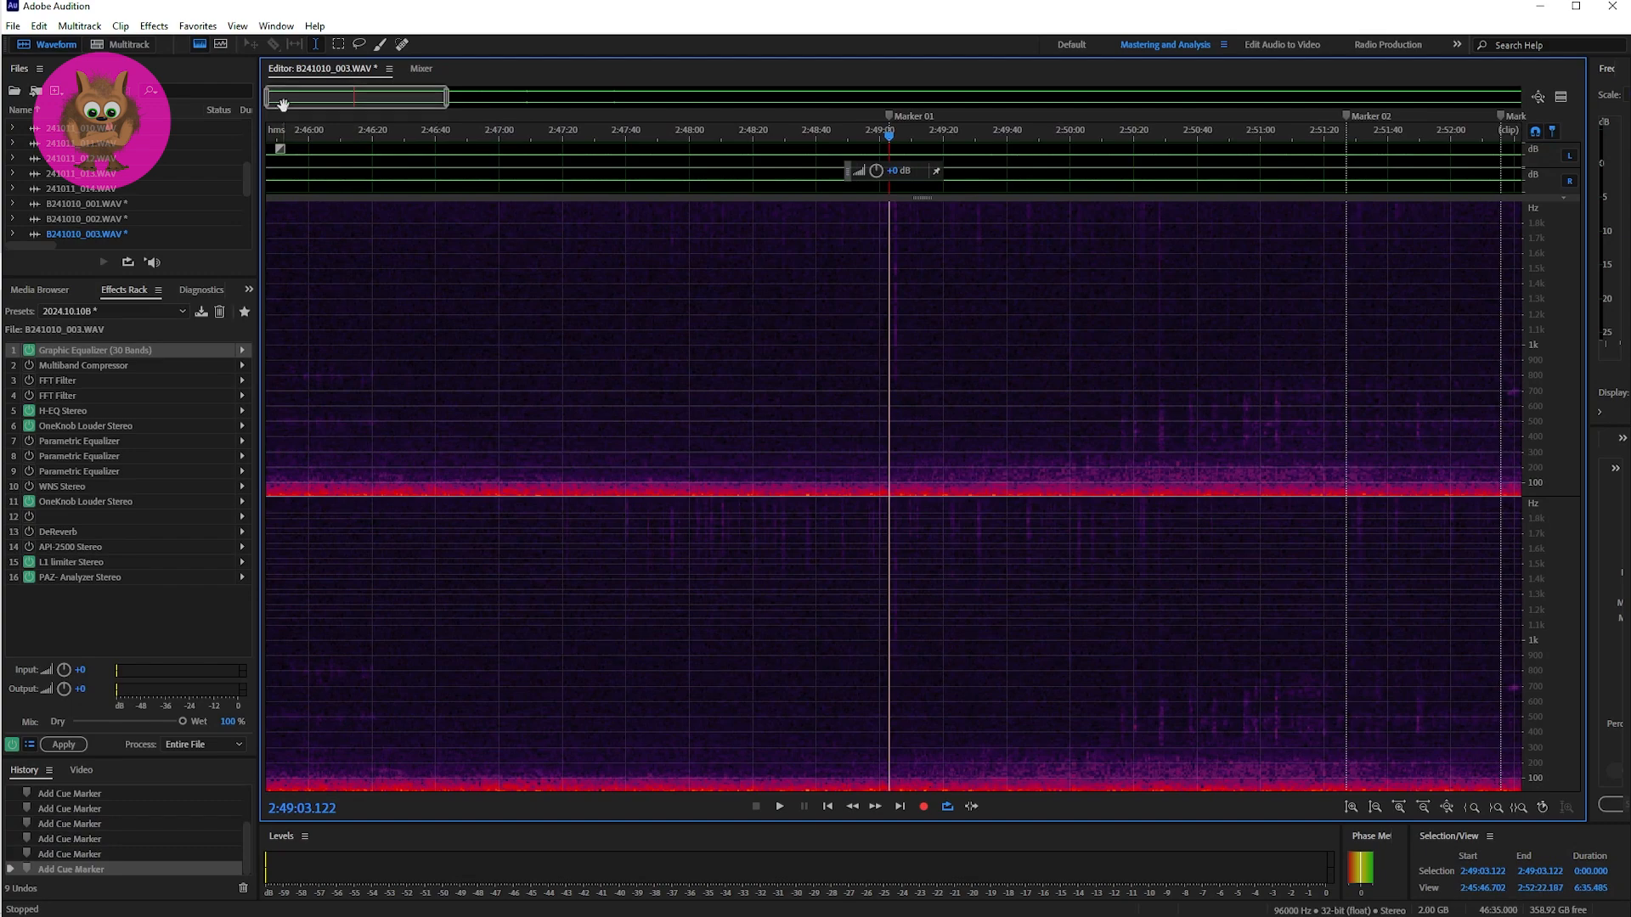
left_click_drag(271, 96, 366, 100)
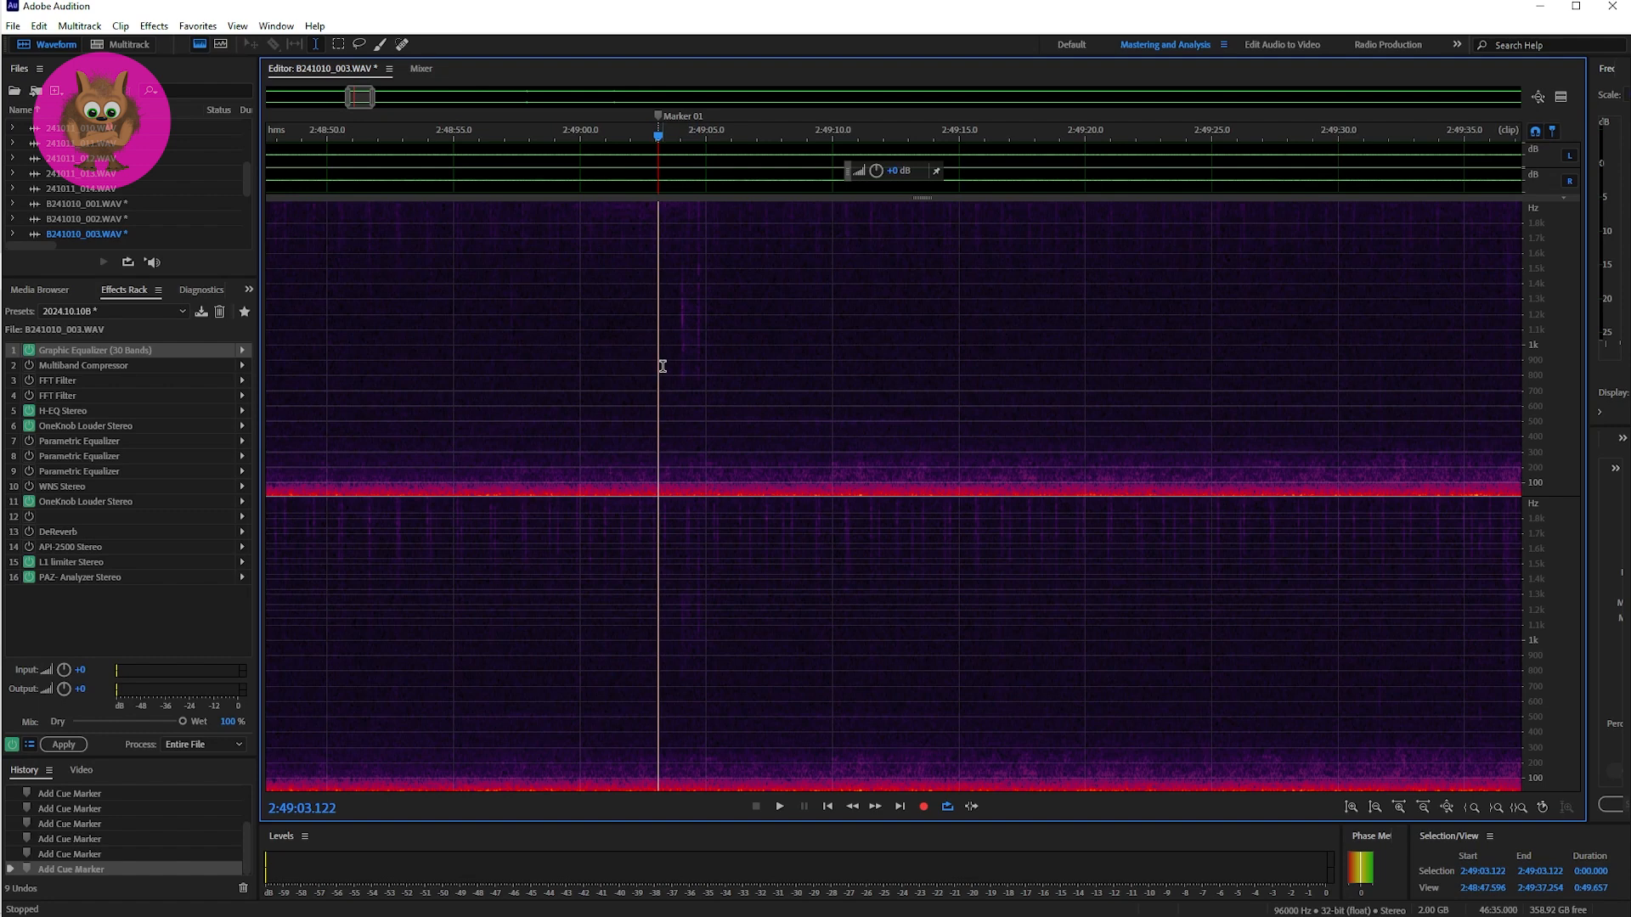
key("space")
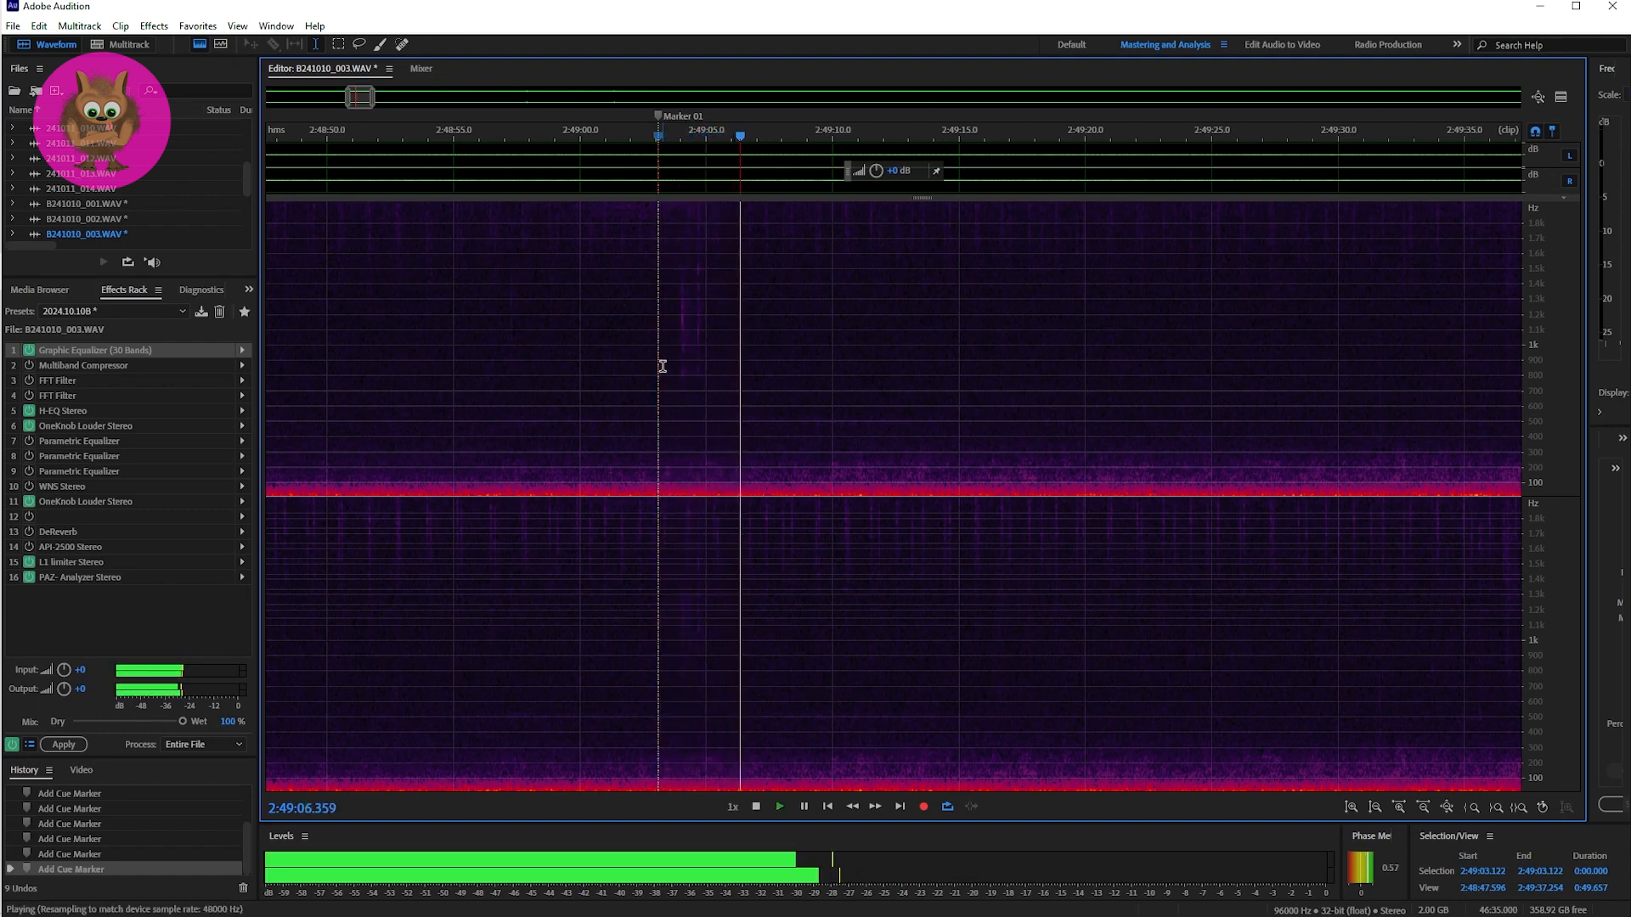
key("space")
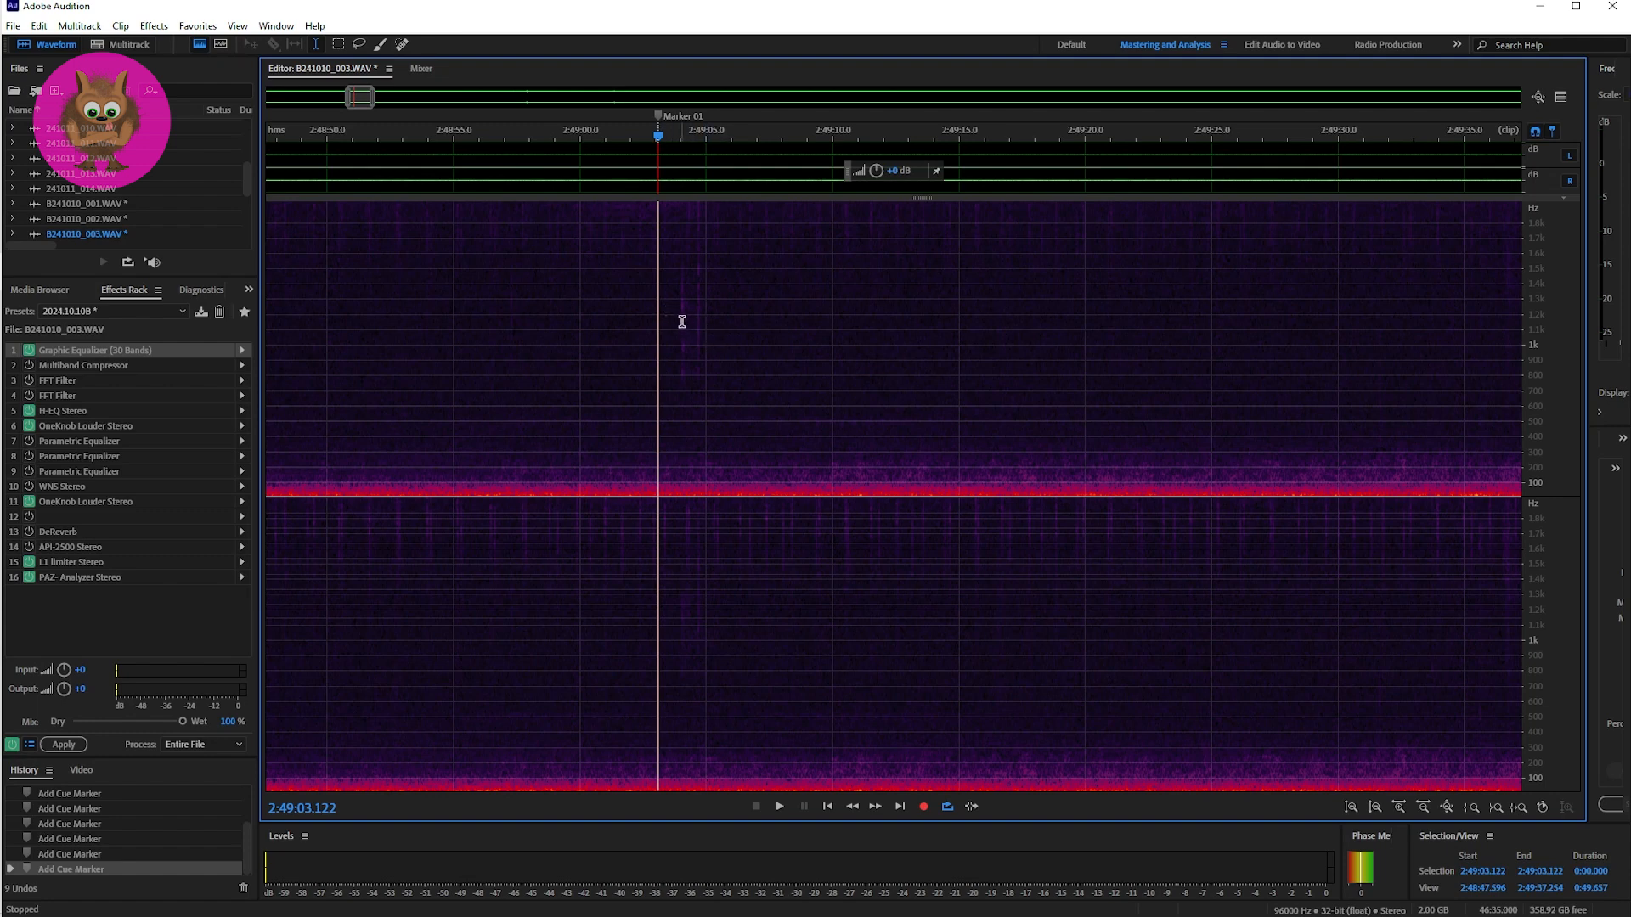
key("space")
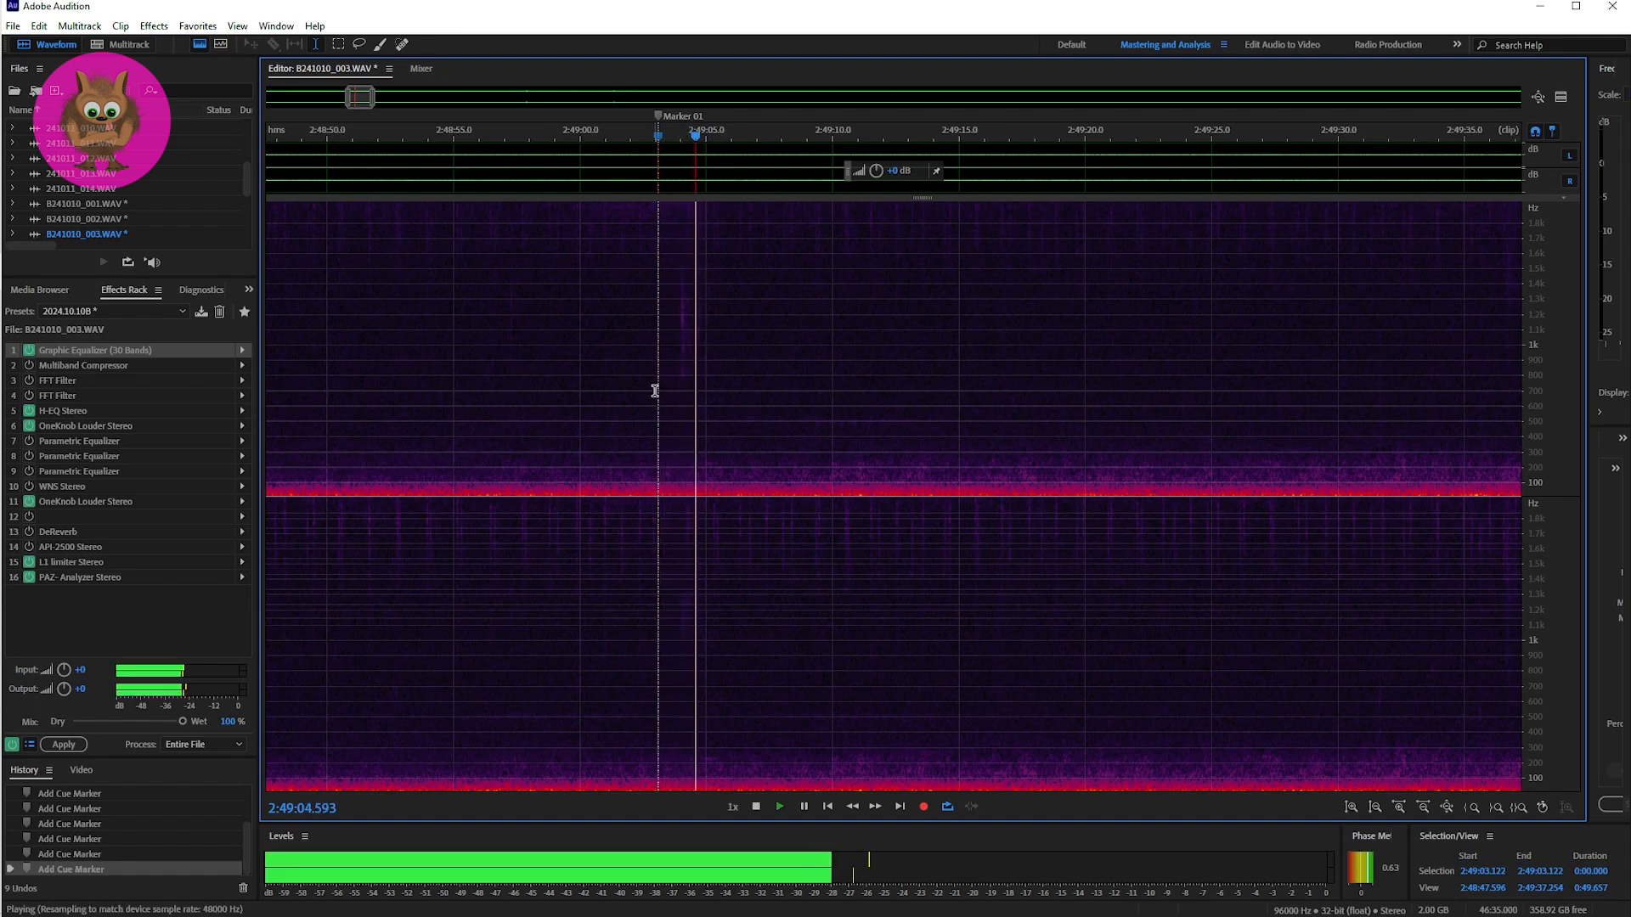
key("space")
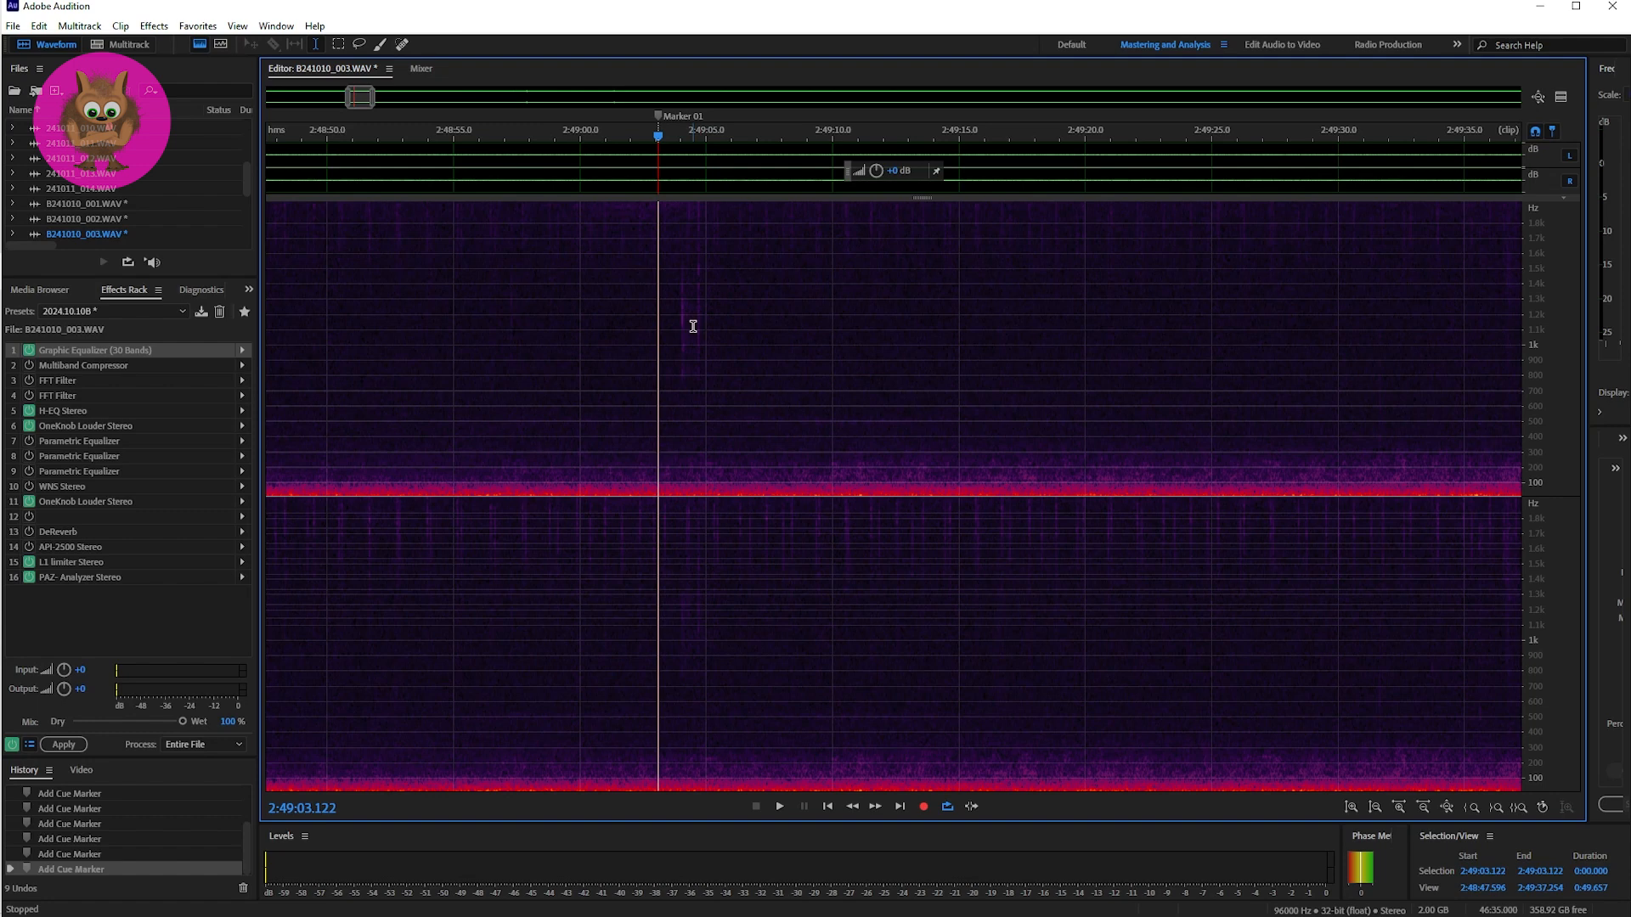
Step: Listen three times to the sound after Marker 01, starting slightly before the marker at 2:49:01.807
left_click(625, 328)
key("space")
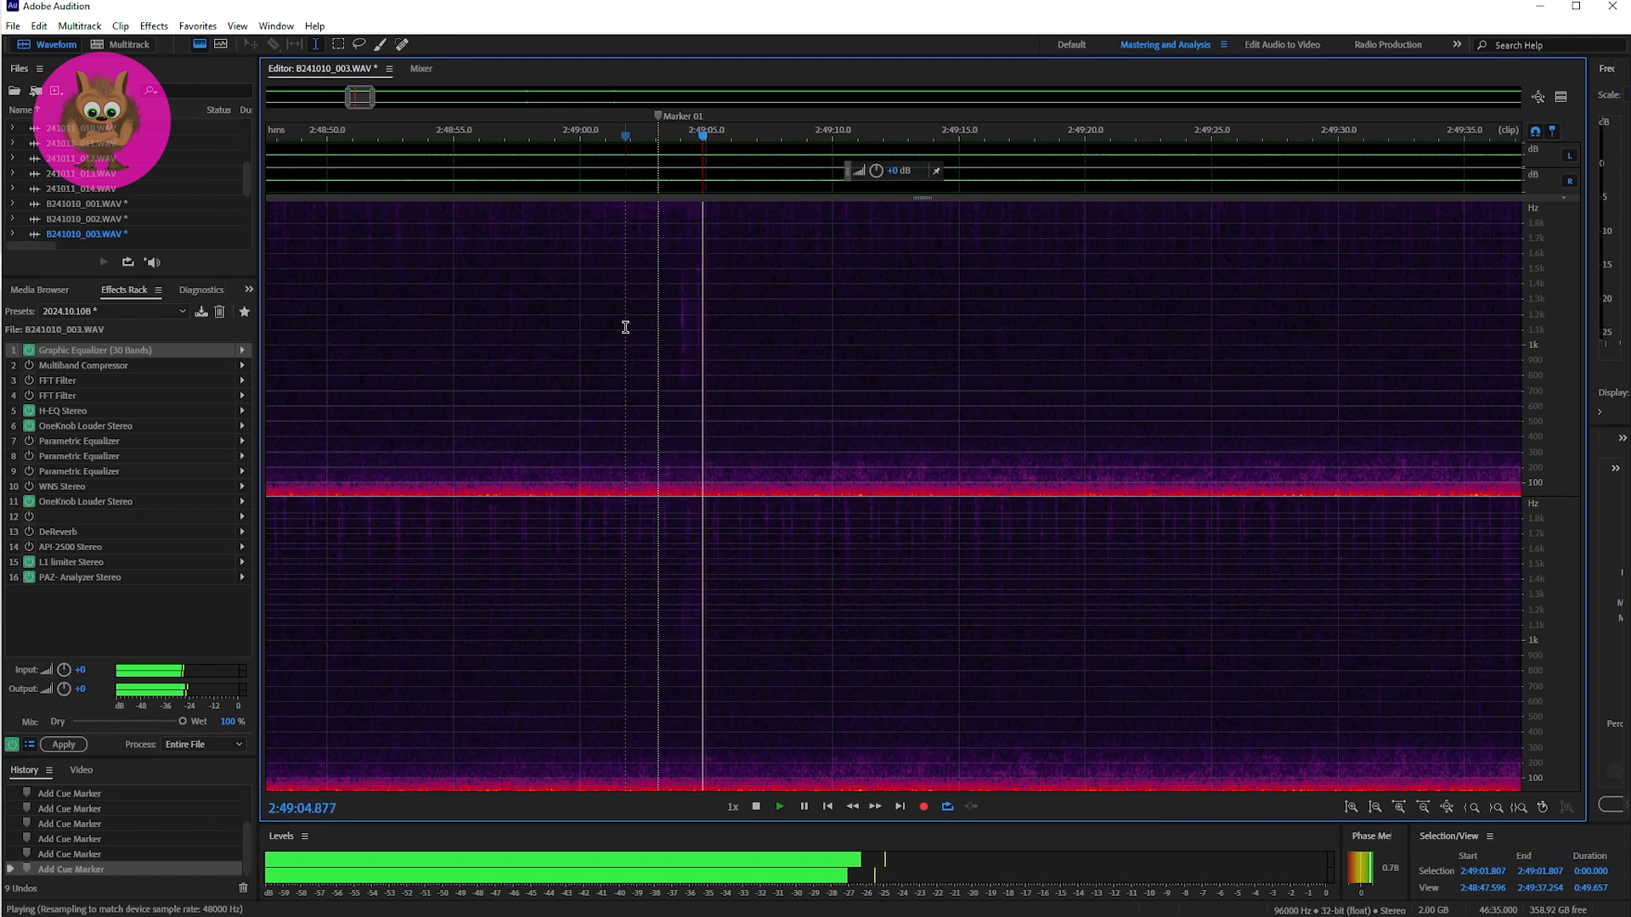
left_click(625, 327)
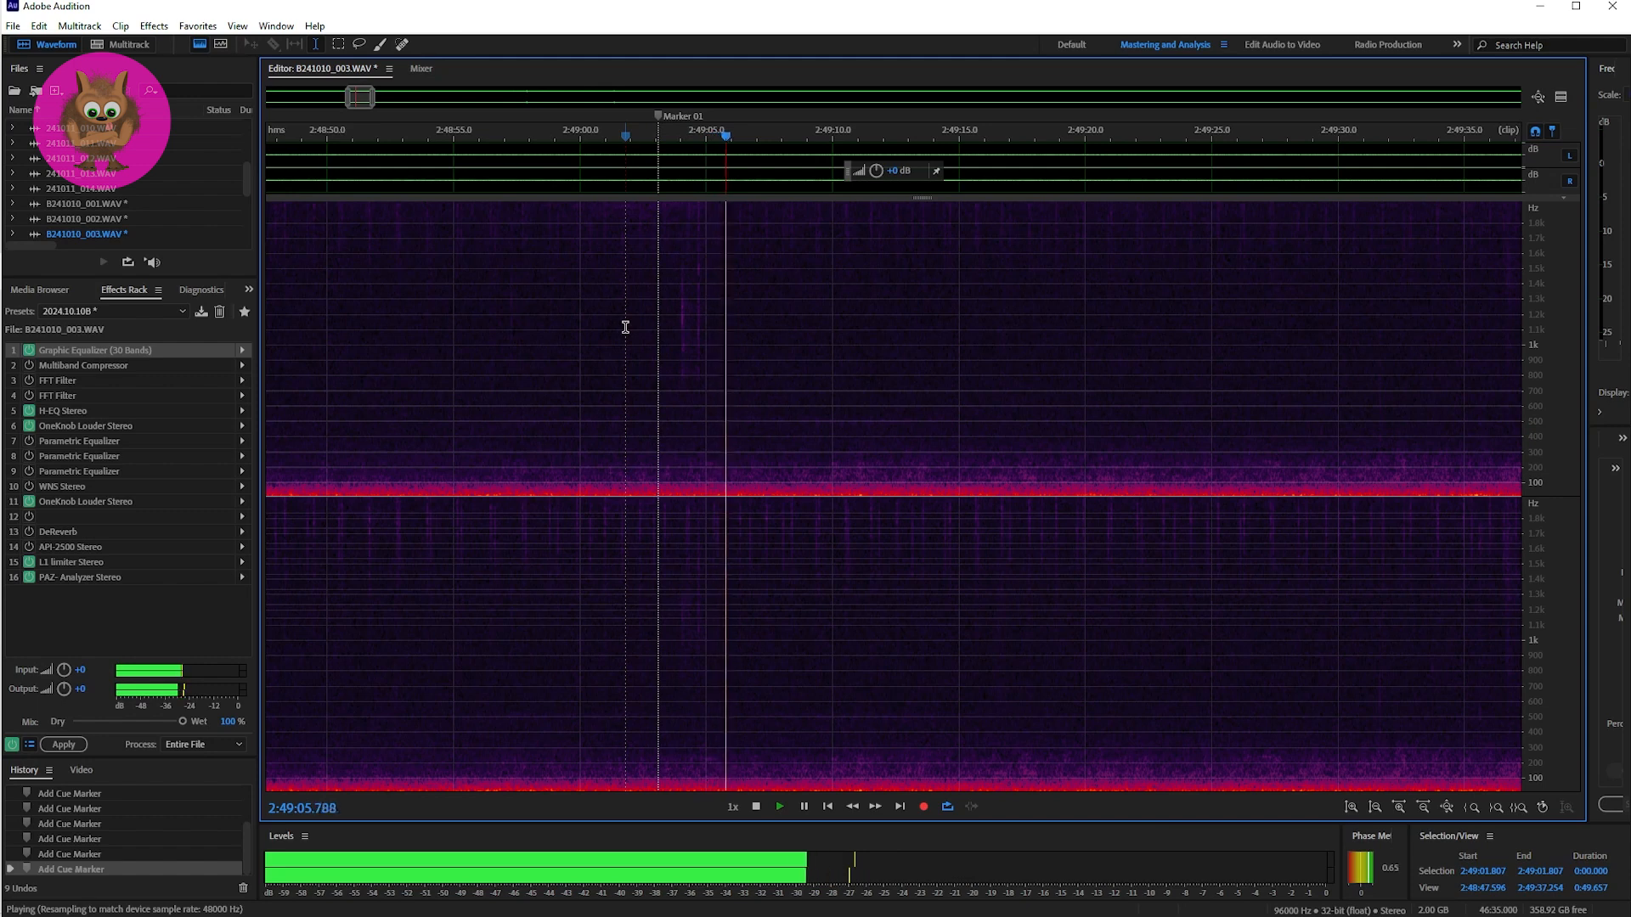
left_click(625, 327)
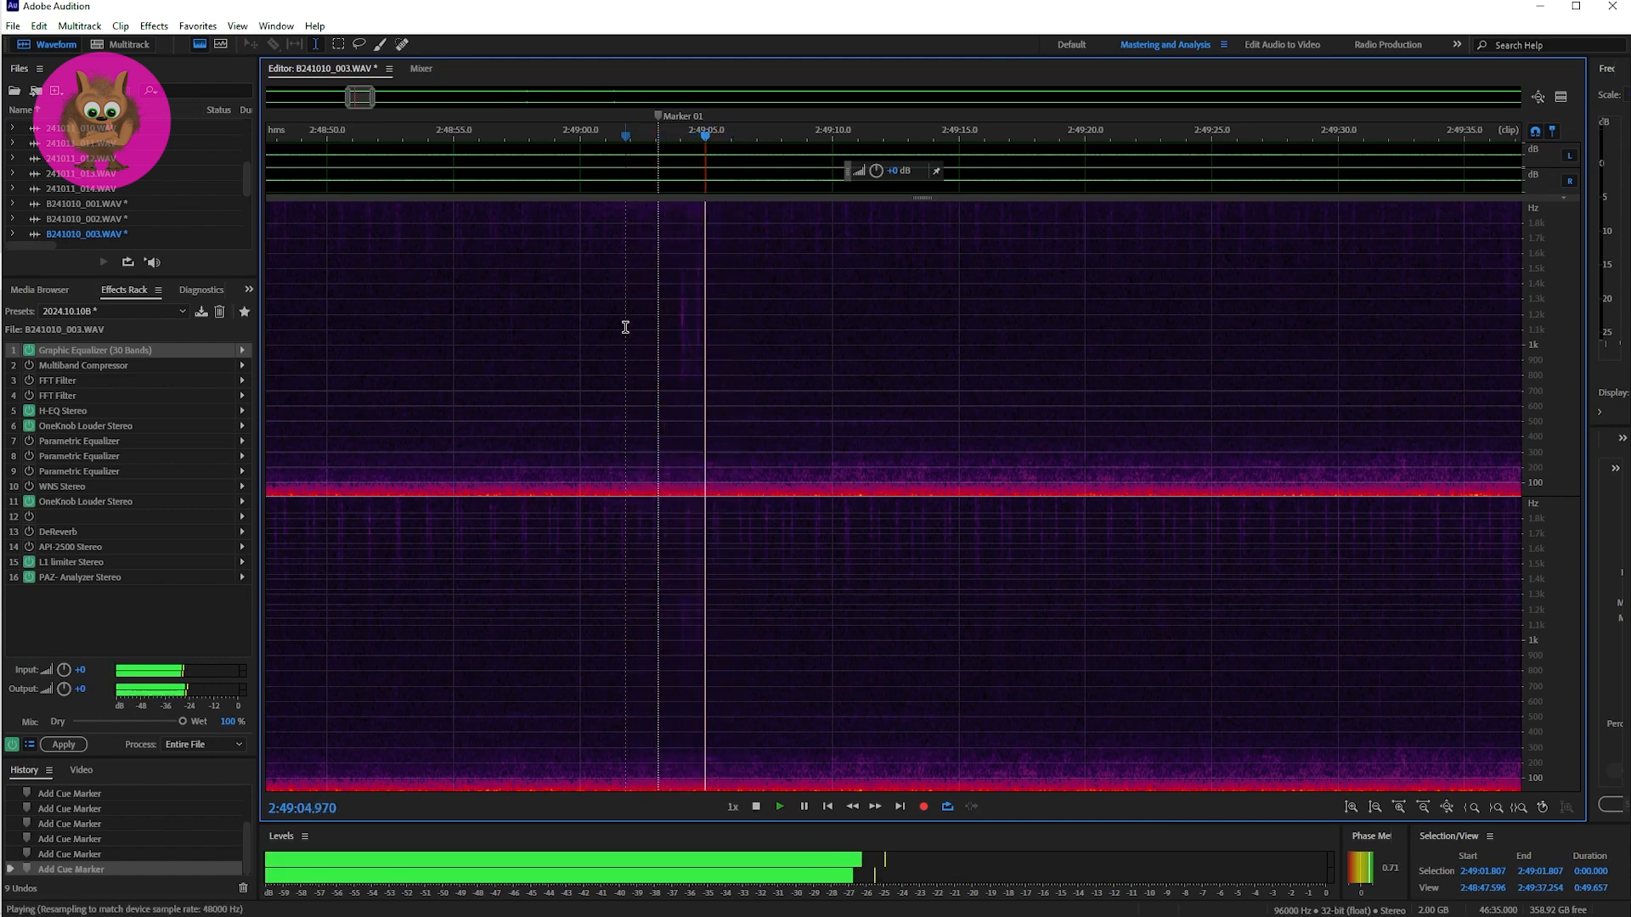
key("space")
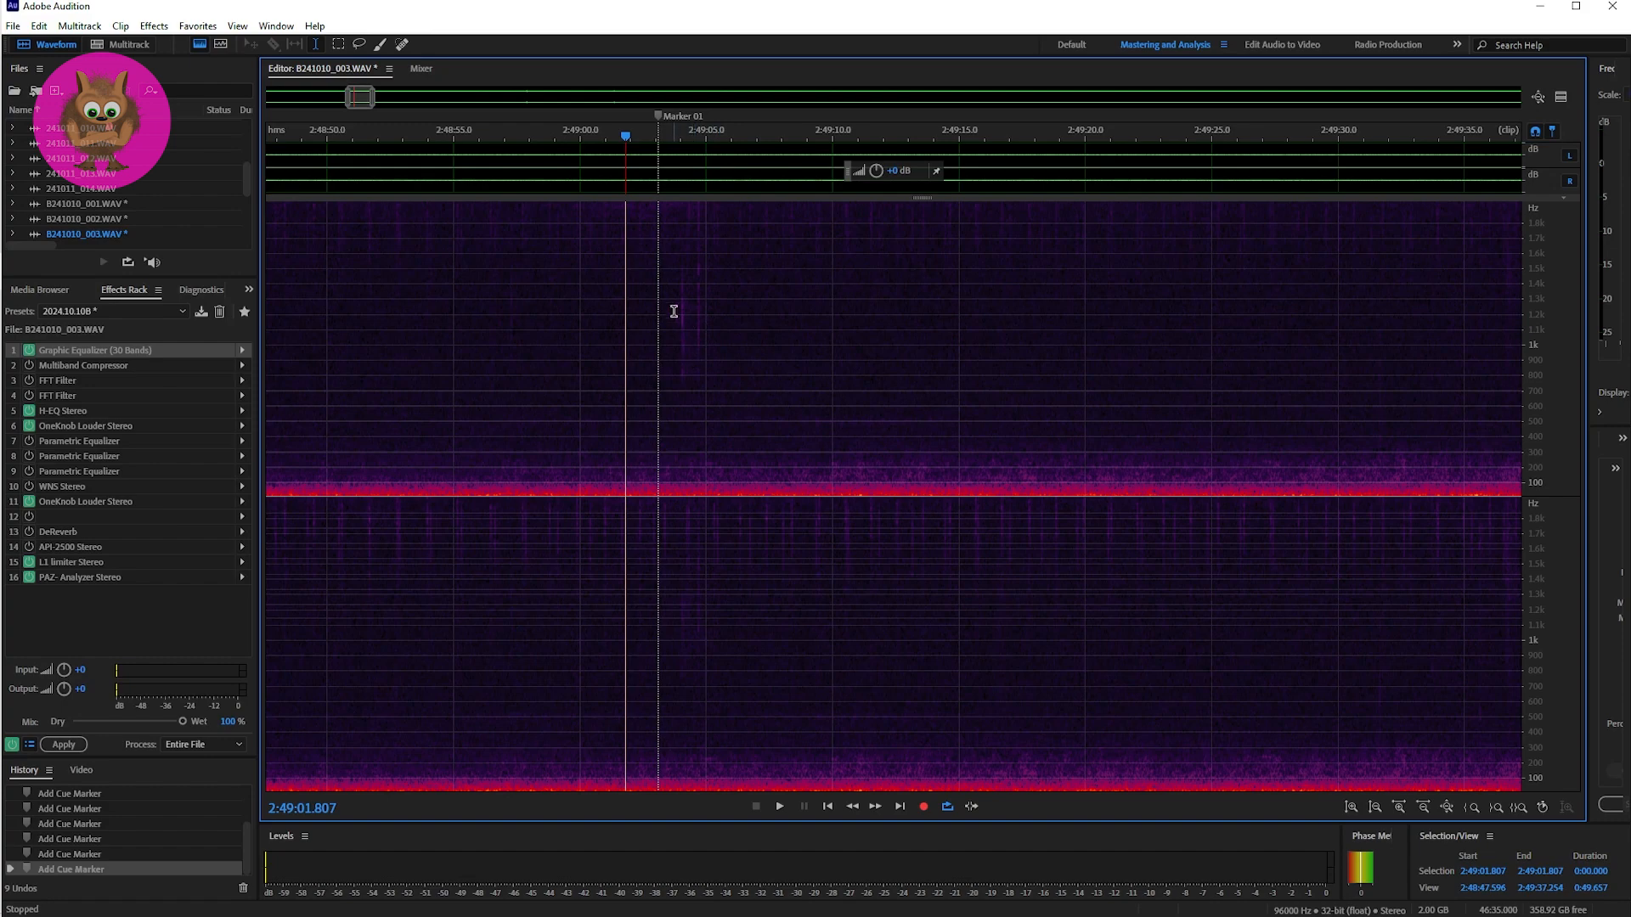
Step: Place the playhead at Marker 02 in B241010_003.WAV and play the passage after it four times
left_click_drag(363, 98, 427, 101)
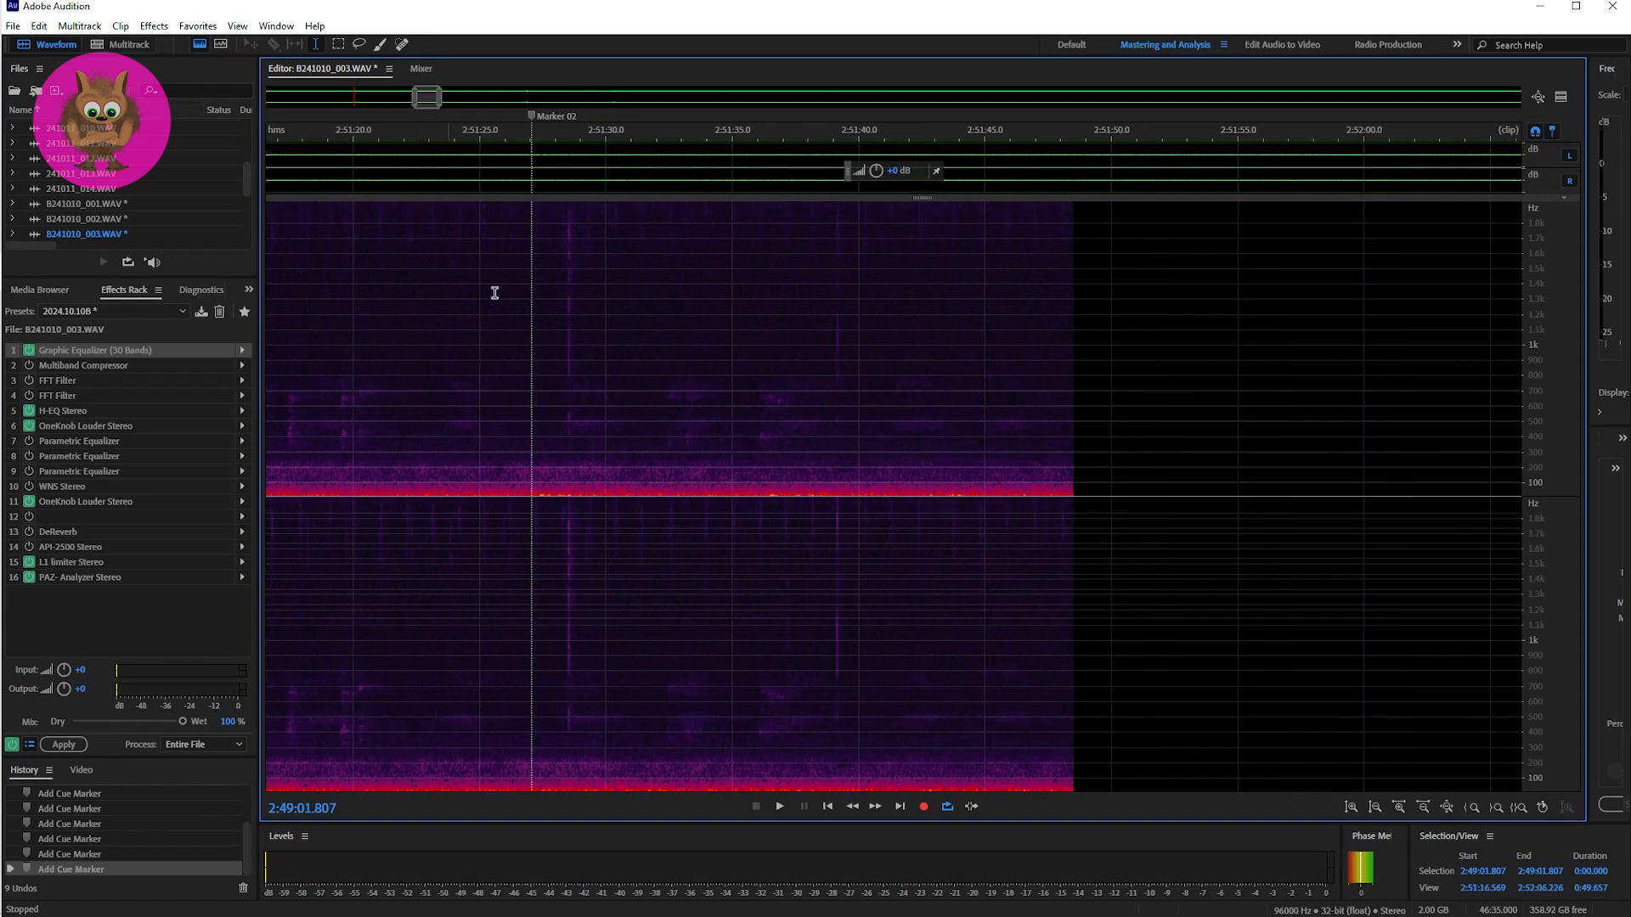
left_click(530, 376)
key("space")
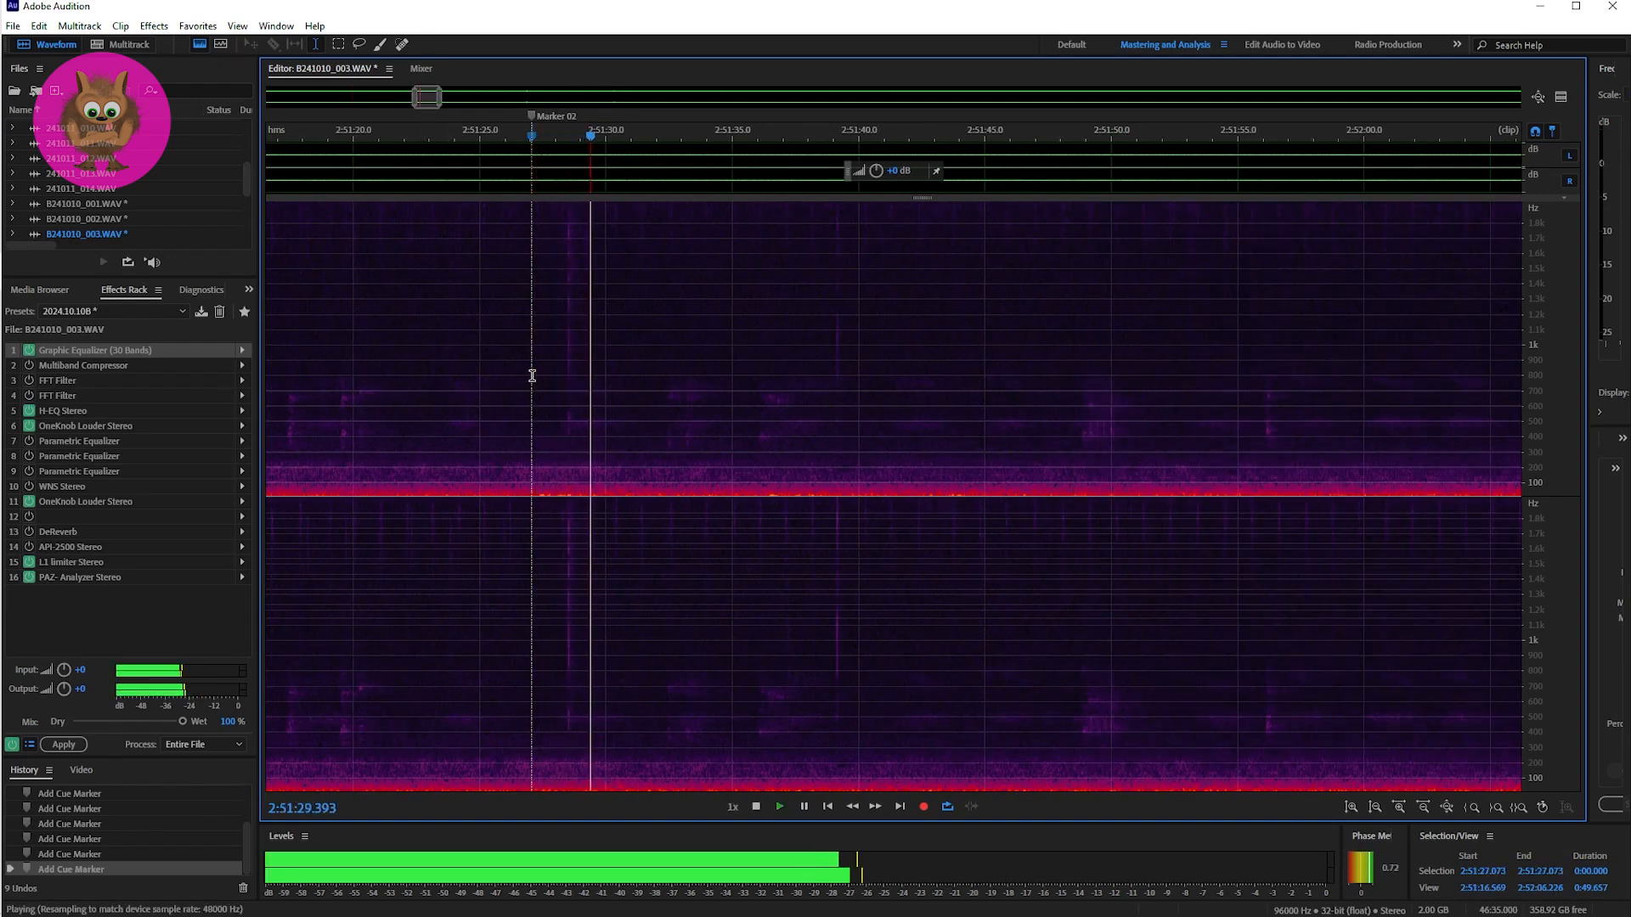
key("space")
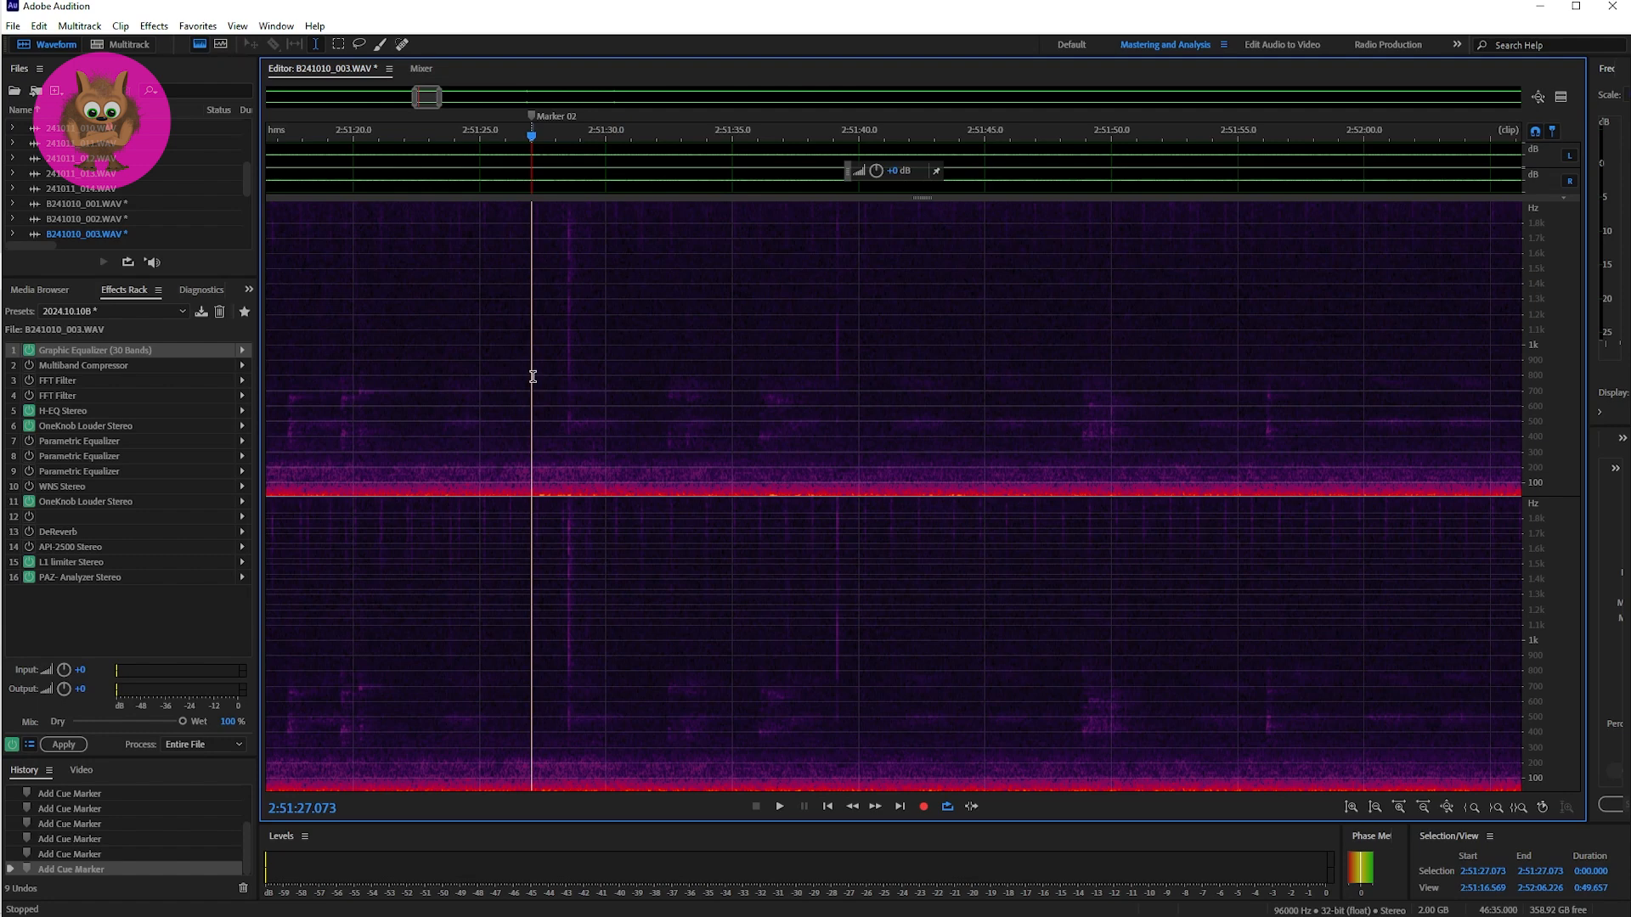
key("space")
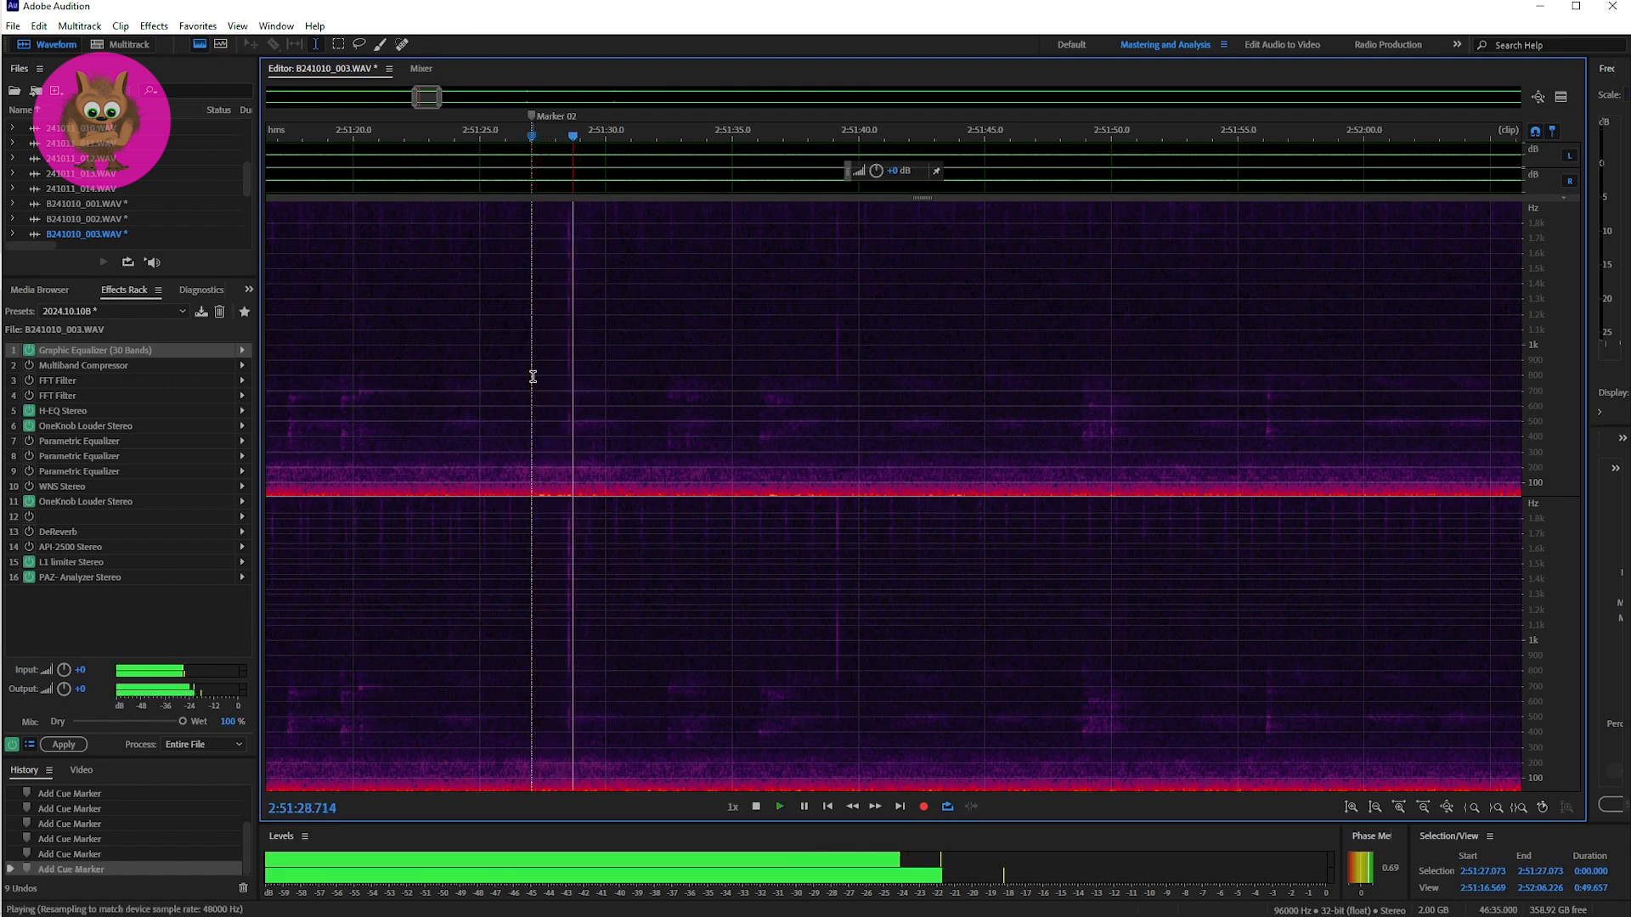
key("space")
key("space")
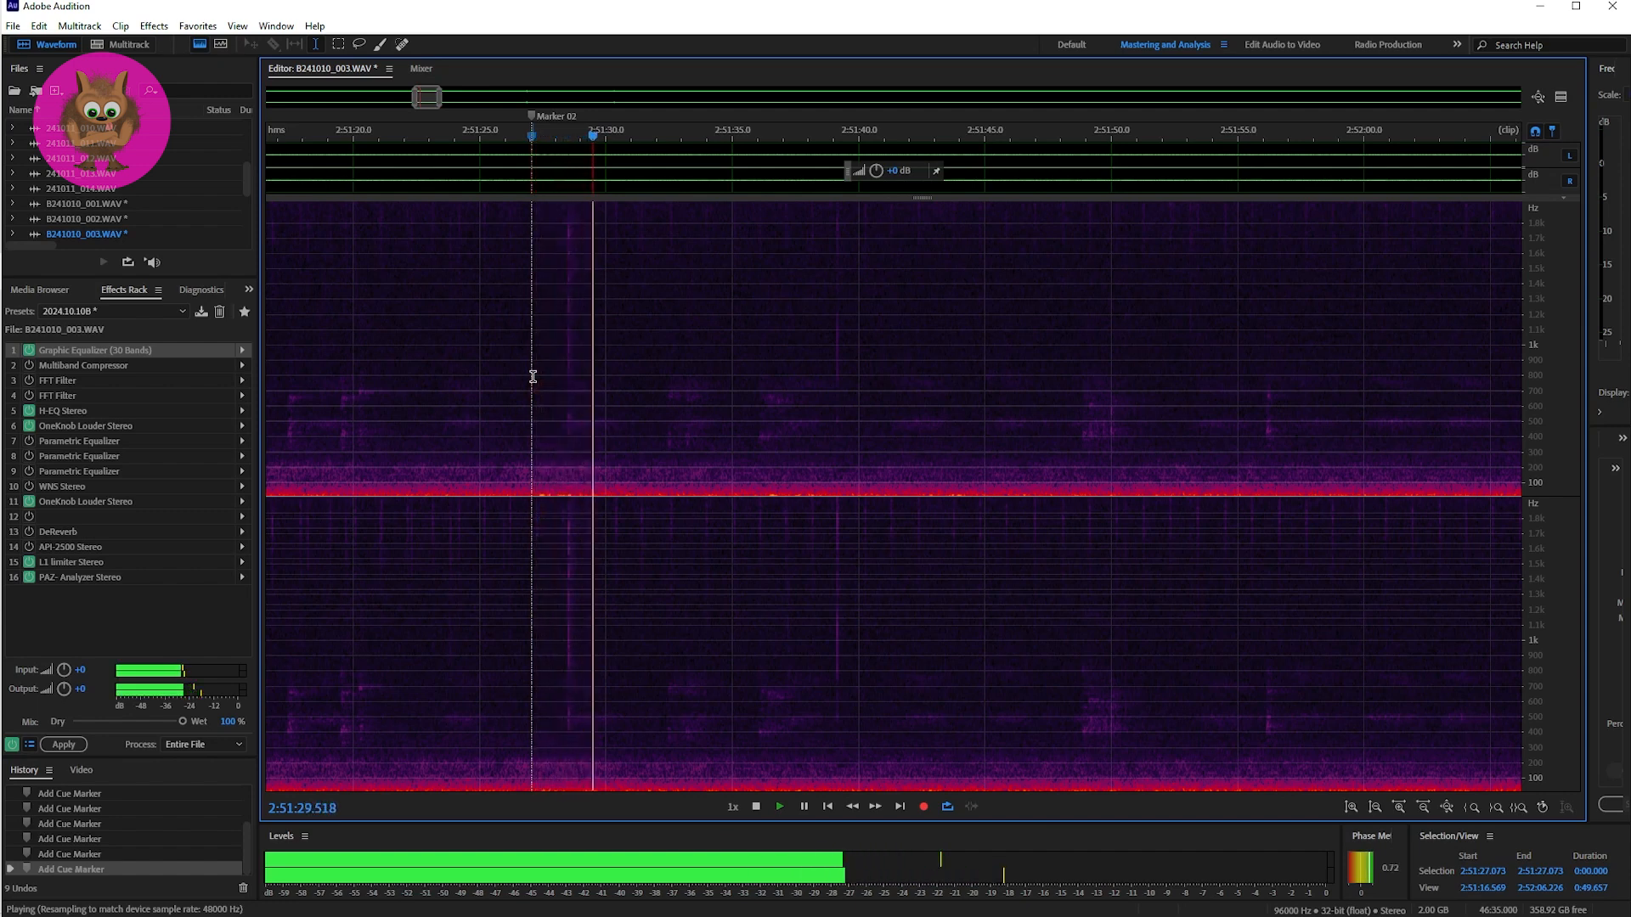
key("space")
key("space")
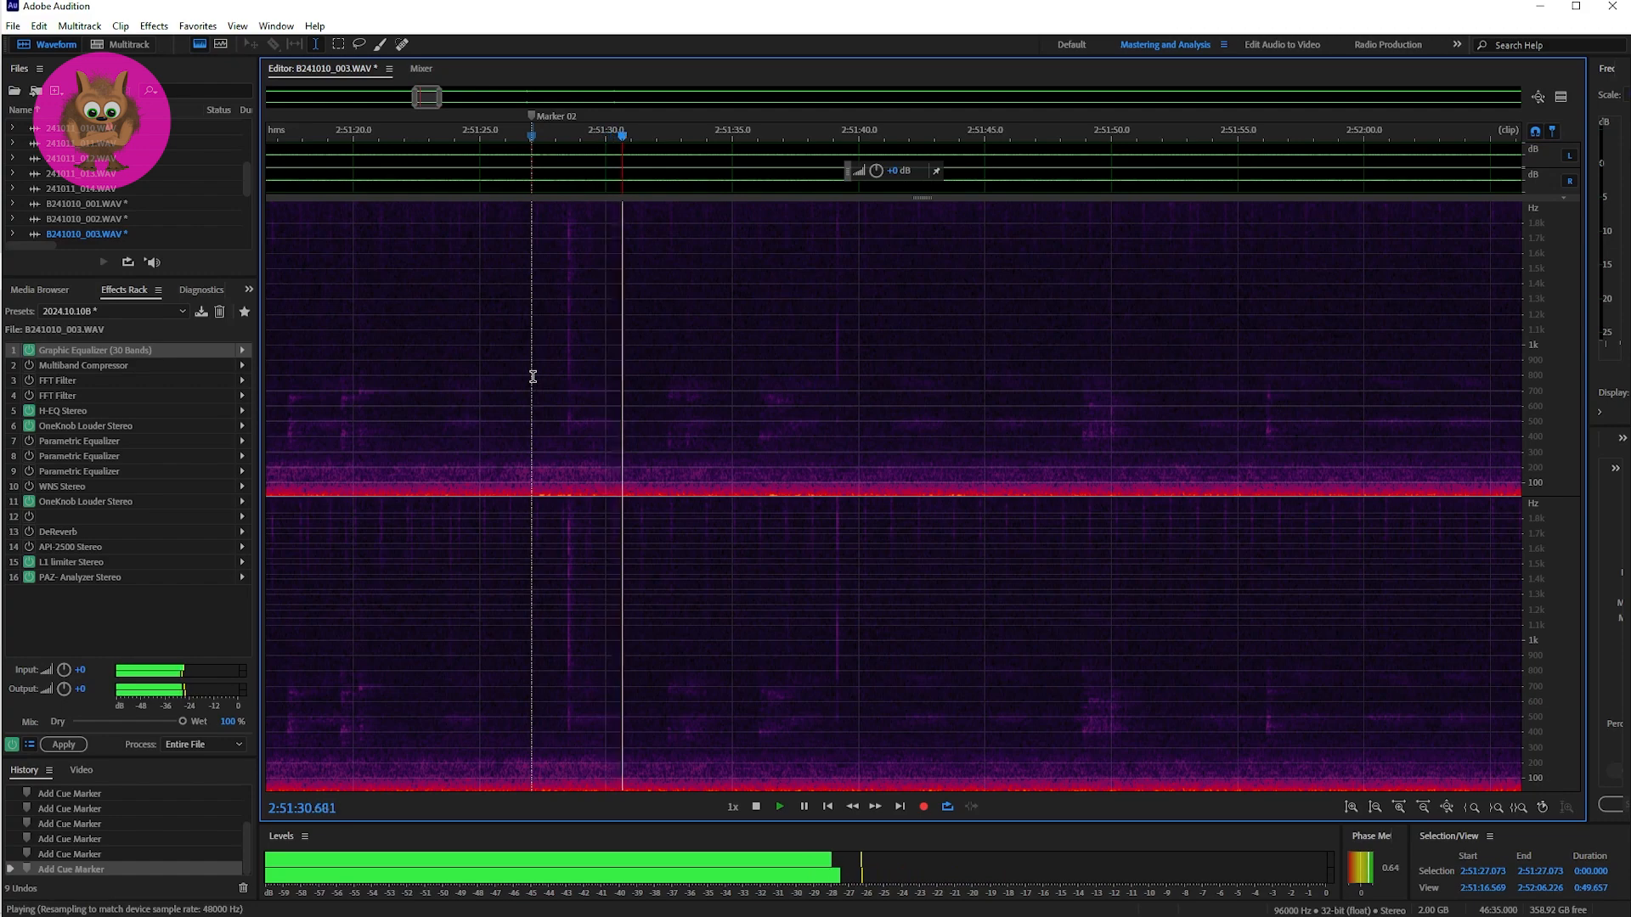
key("space")
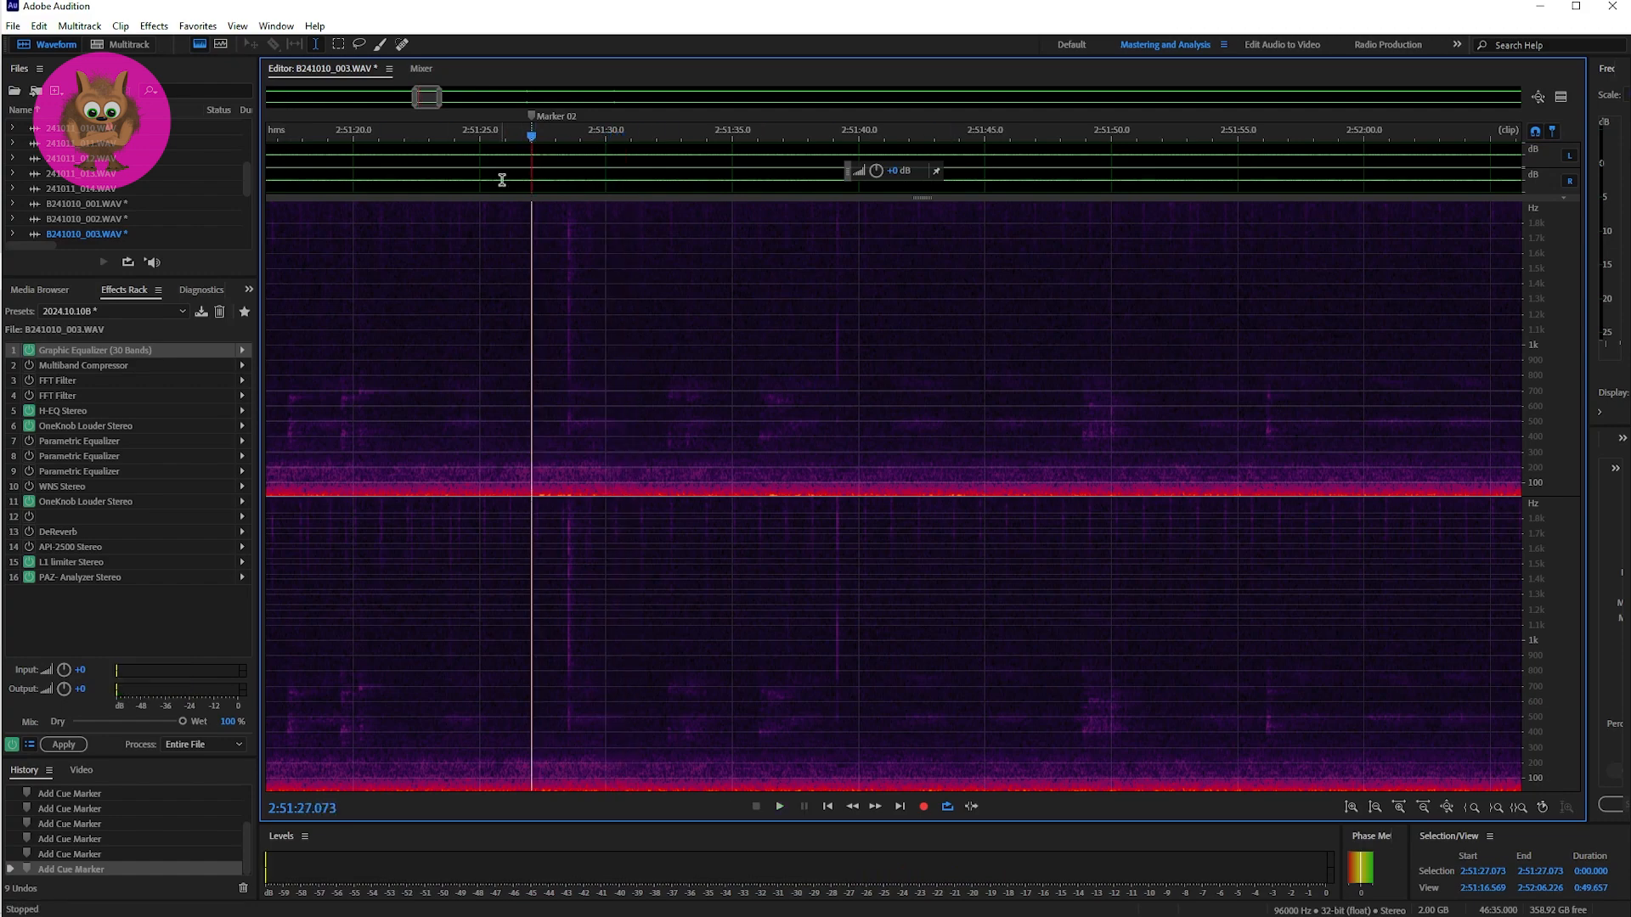
Step: Place the playhead just after Marker 03 at 2:52:16.484 and play the sound that follows once
left_click_drag(424, 98, 443, 97)
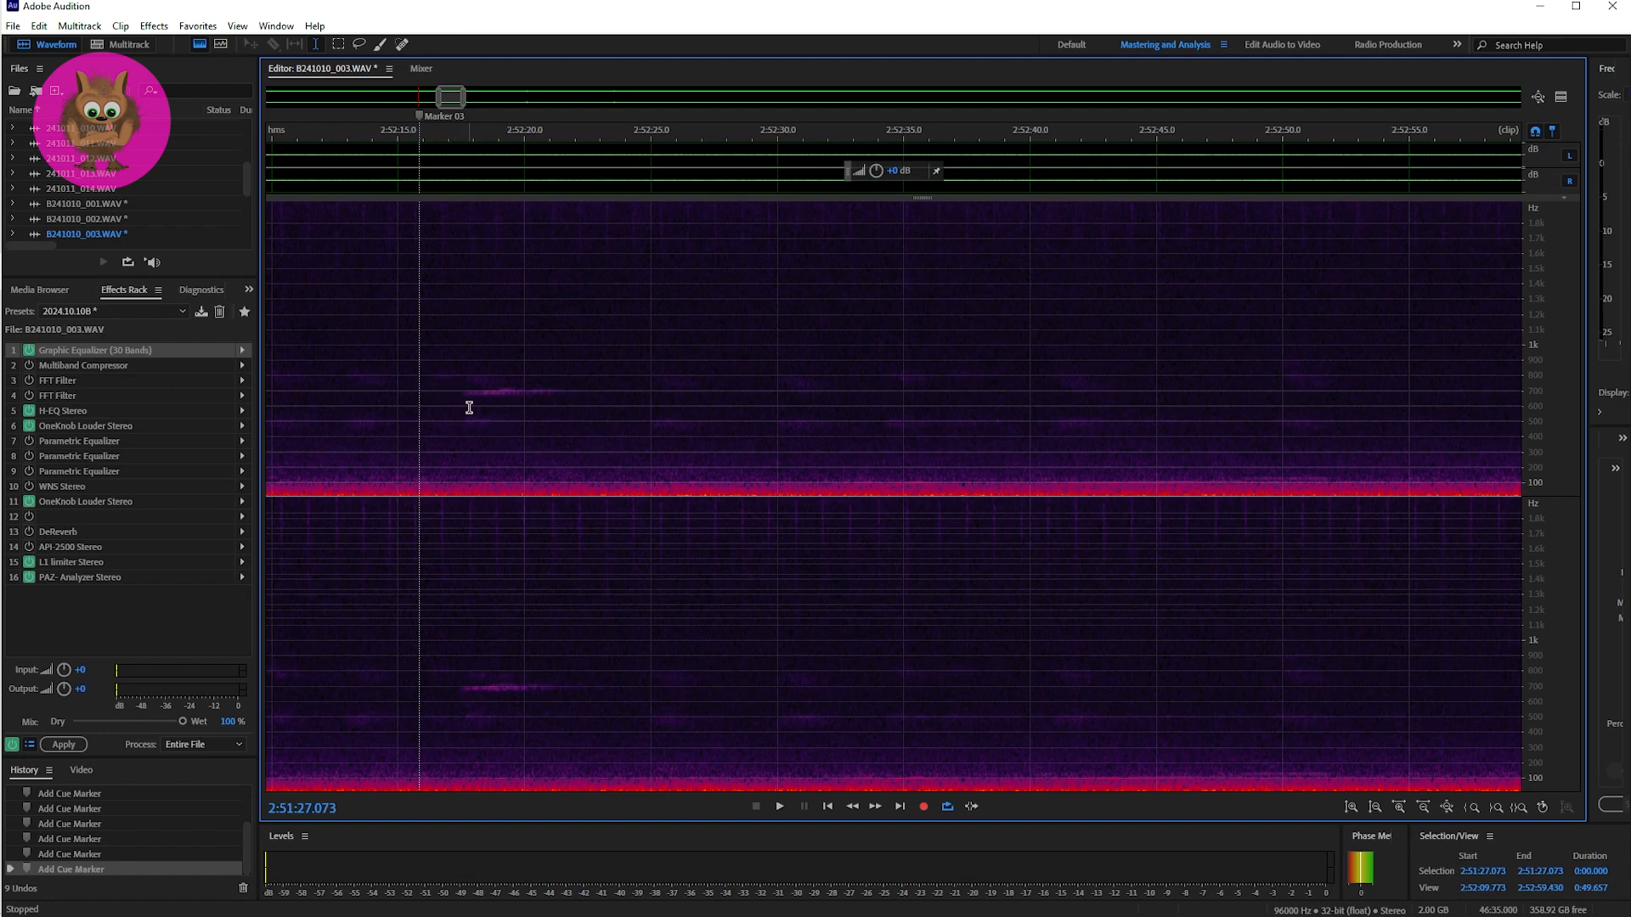
left_click_drag(494, 398, 530, 396)
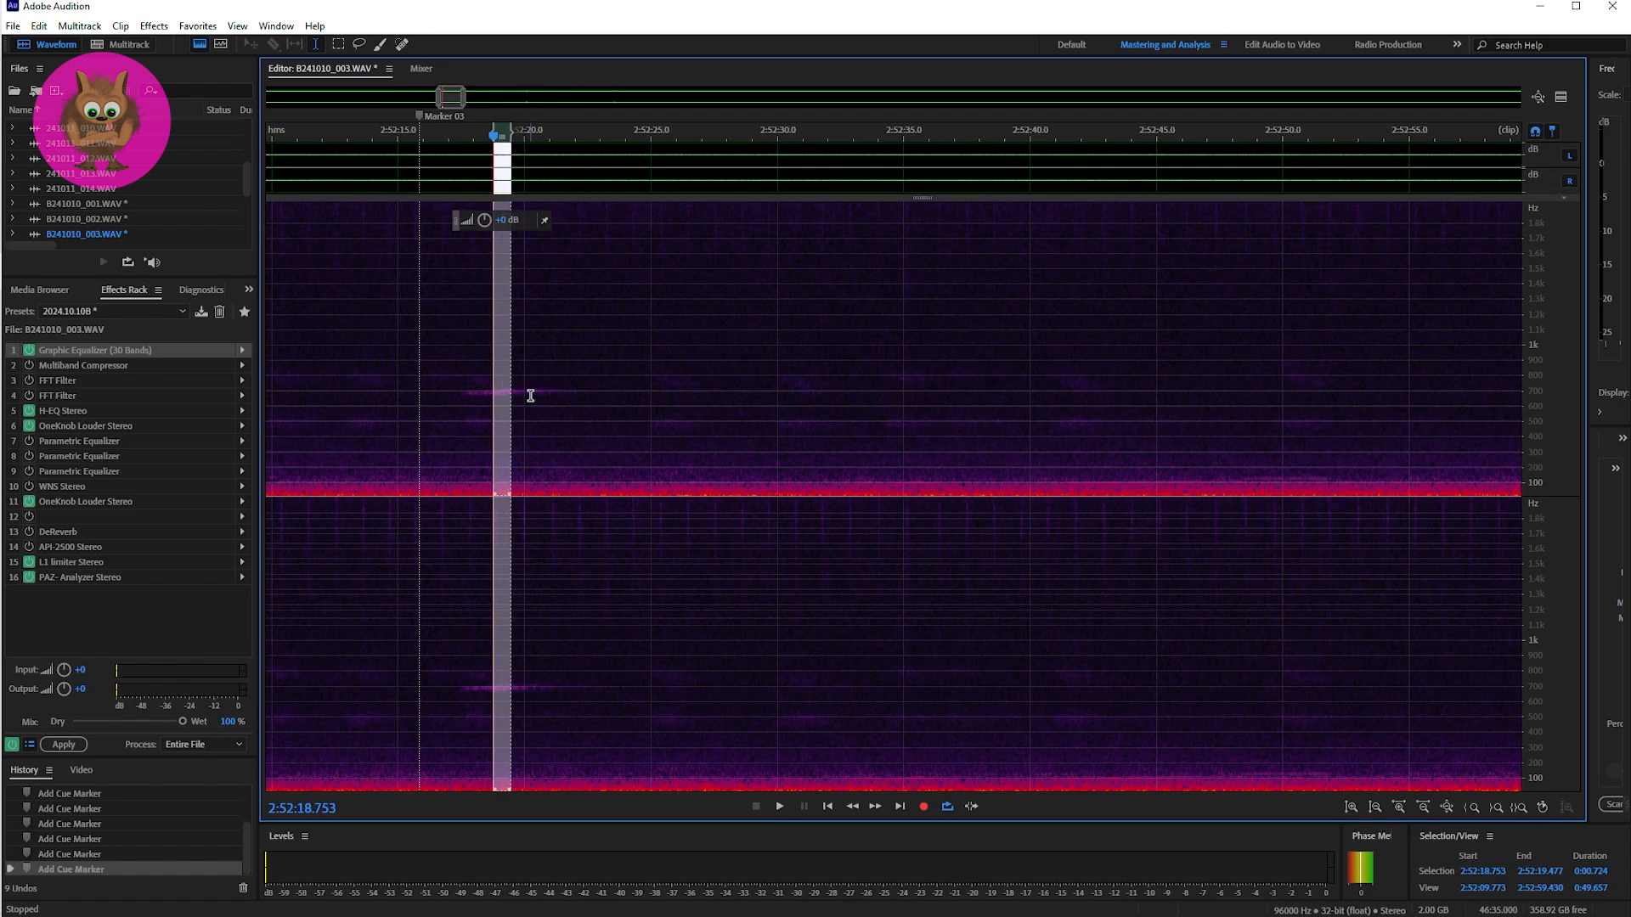
left_click(485, 401)
left_click(435, 399)
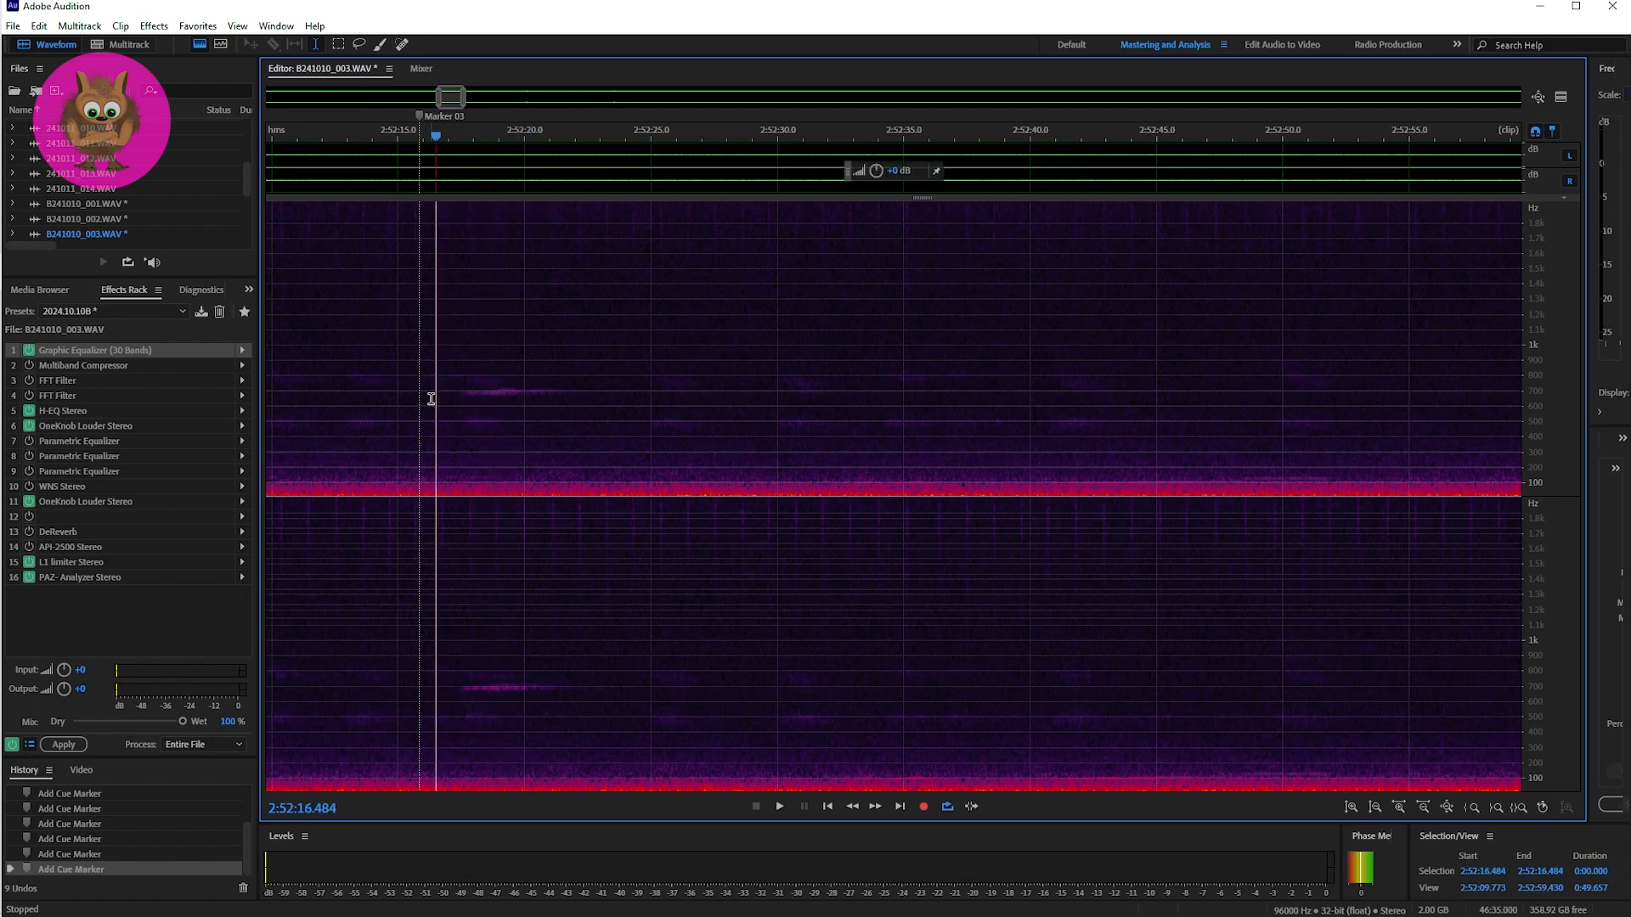
key("space")
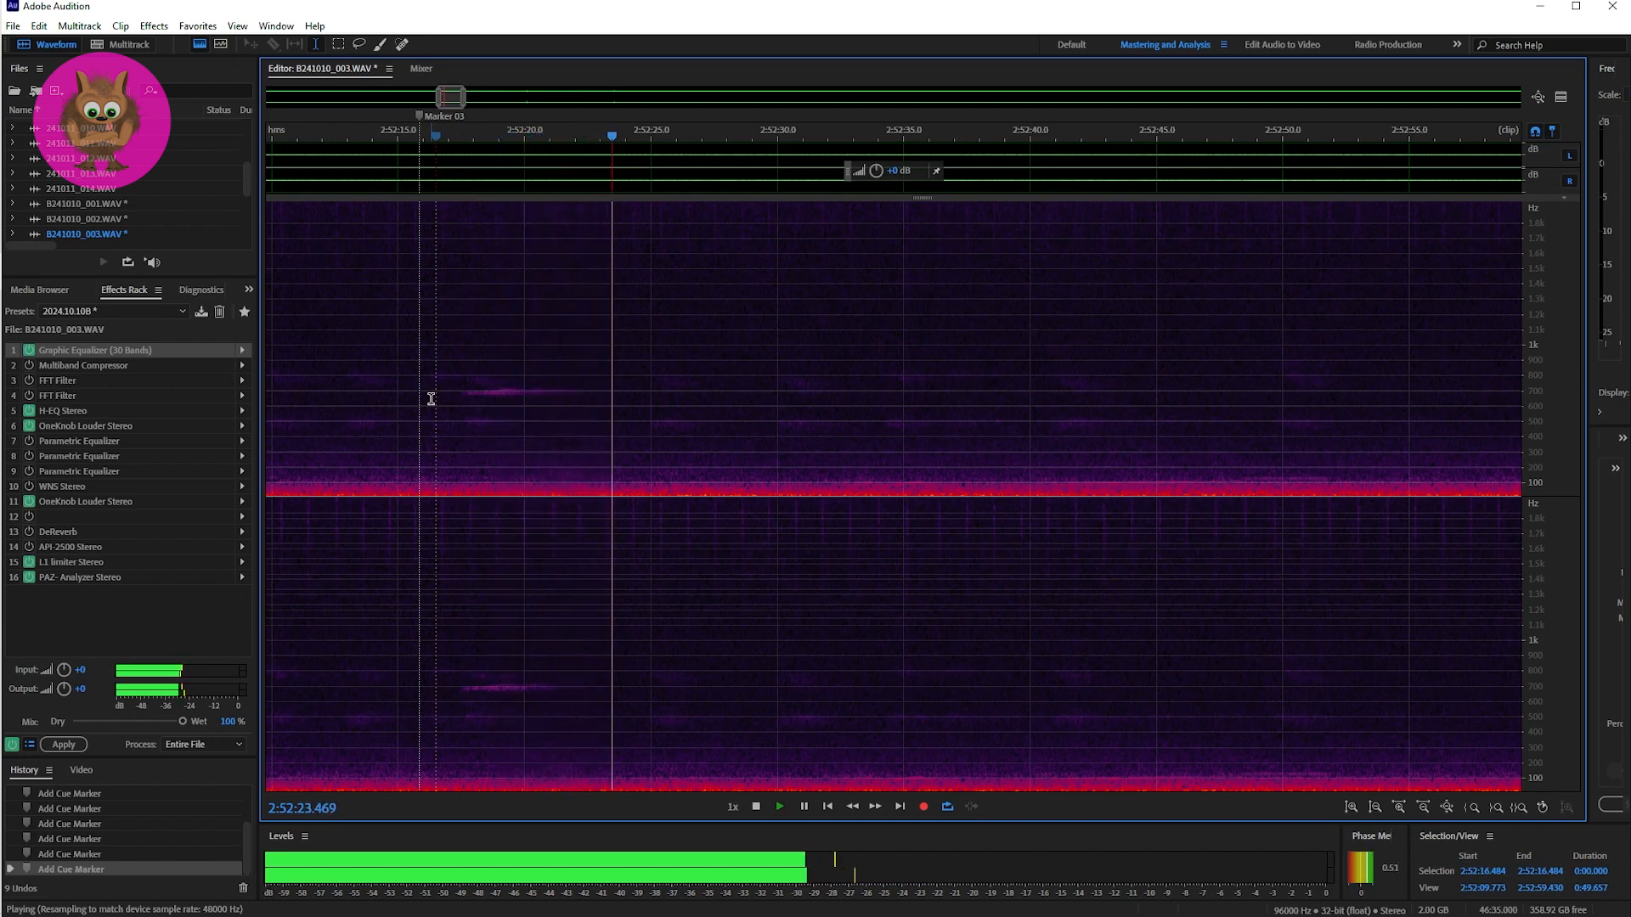
key("space")
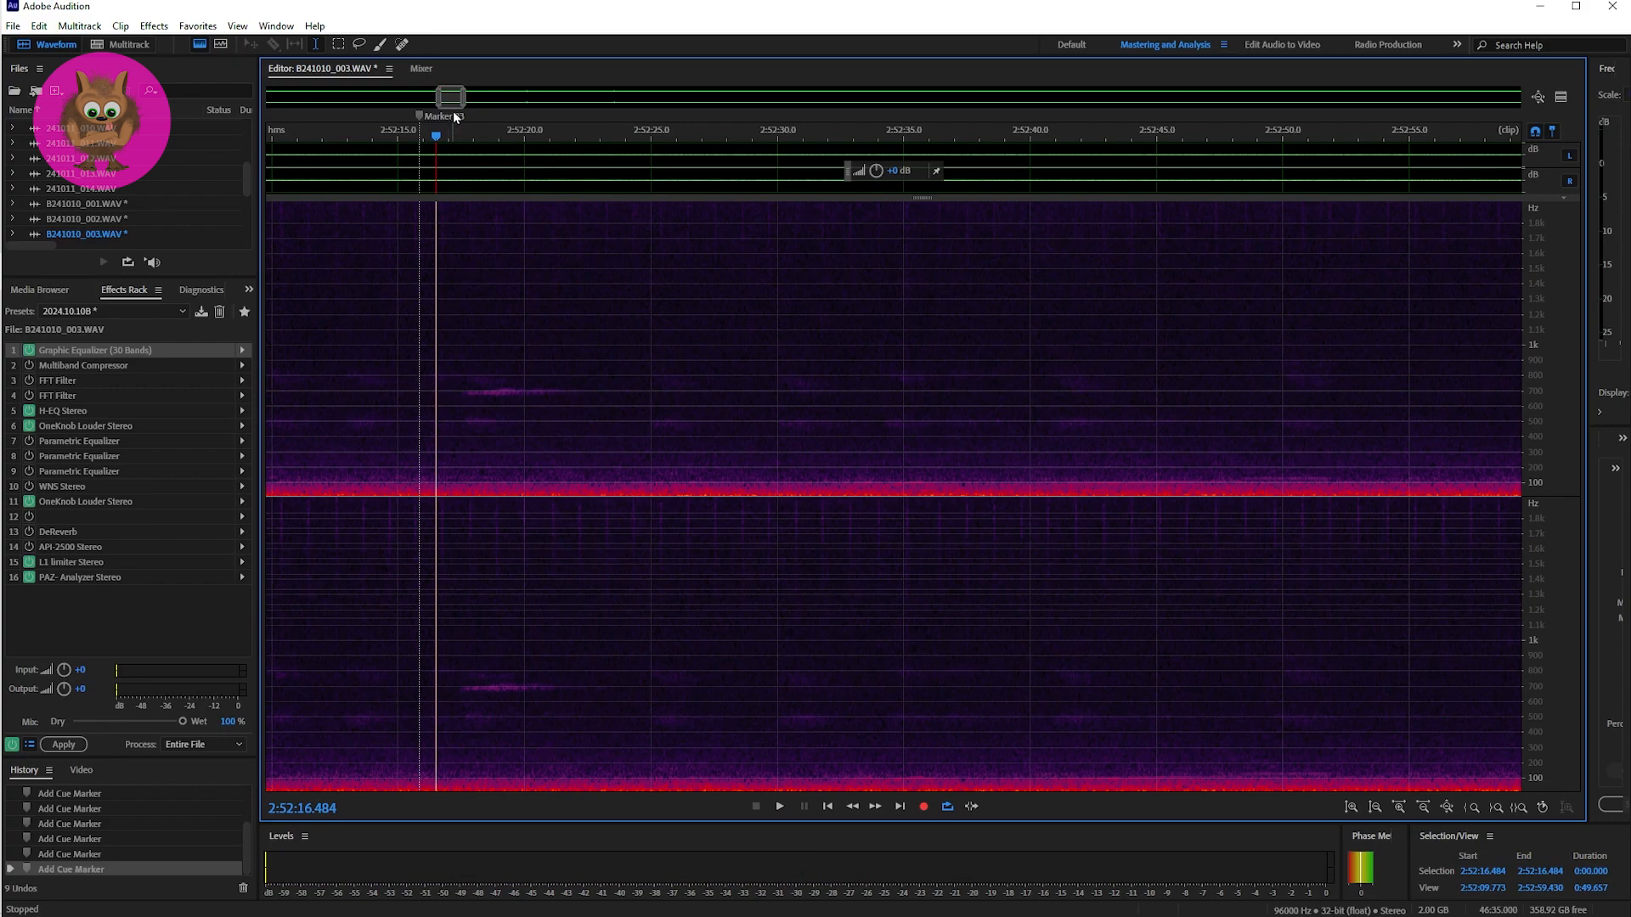
Step: Play the Marker 03 passage twice from 2:52:12.570, a few seconds before the marker, in a view of about 20 seconds
left_click_drag(460, 100, 443, 99)
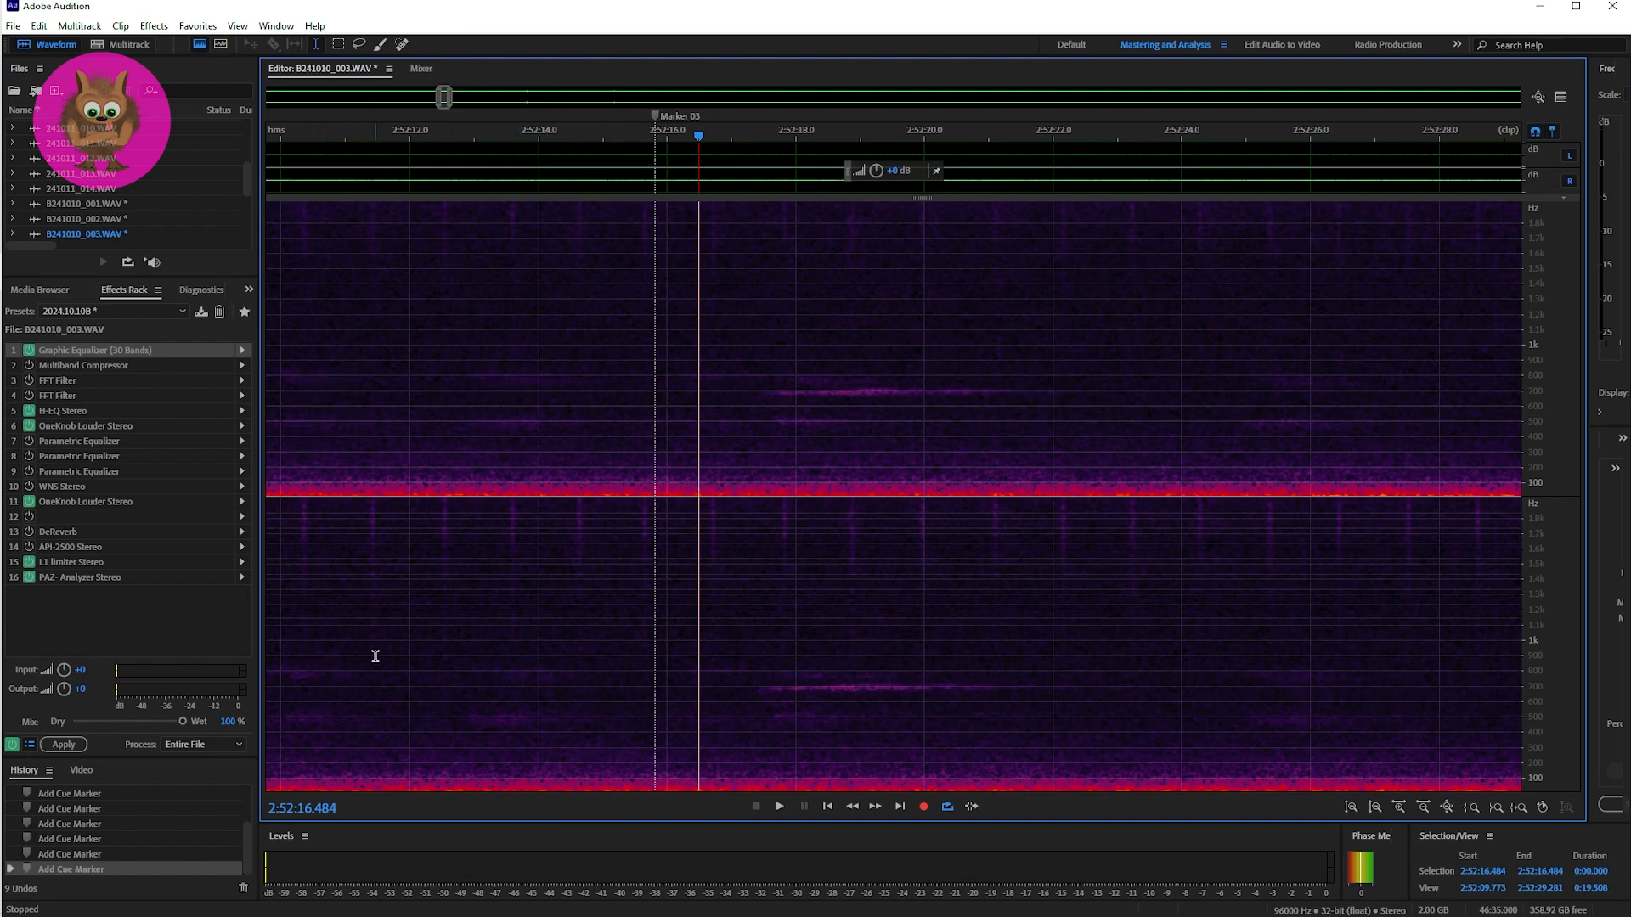
left_click(446, 691)
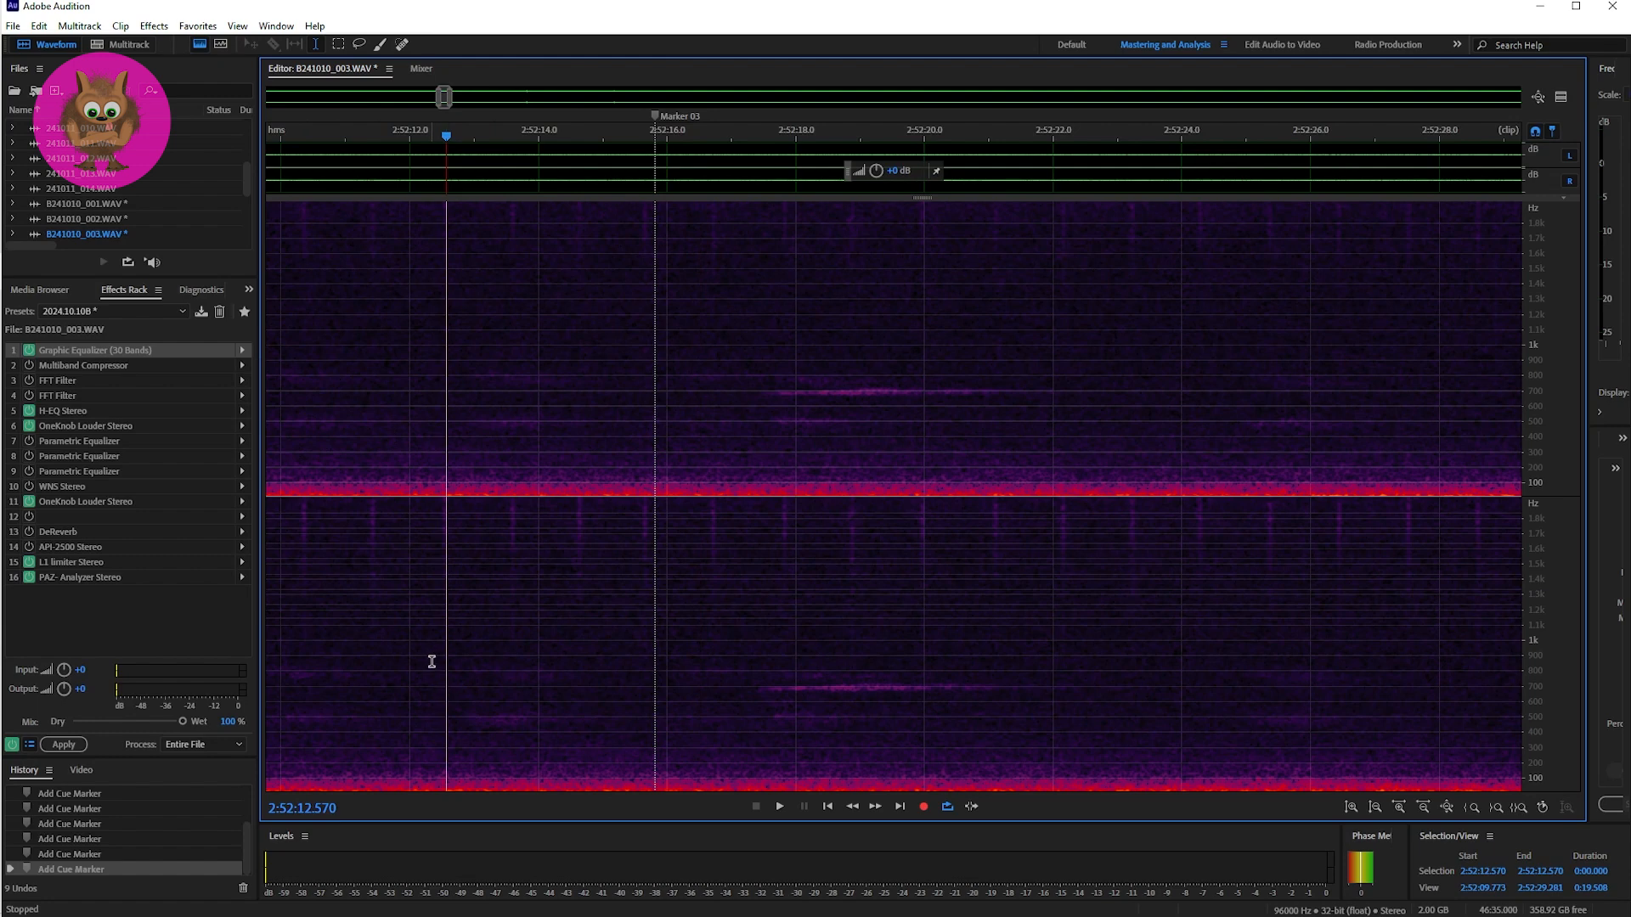
key("space")
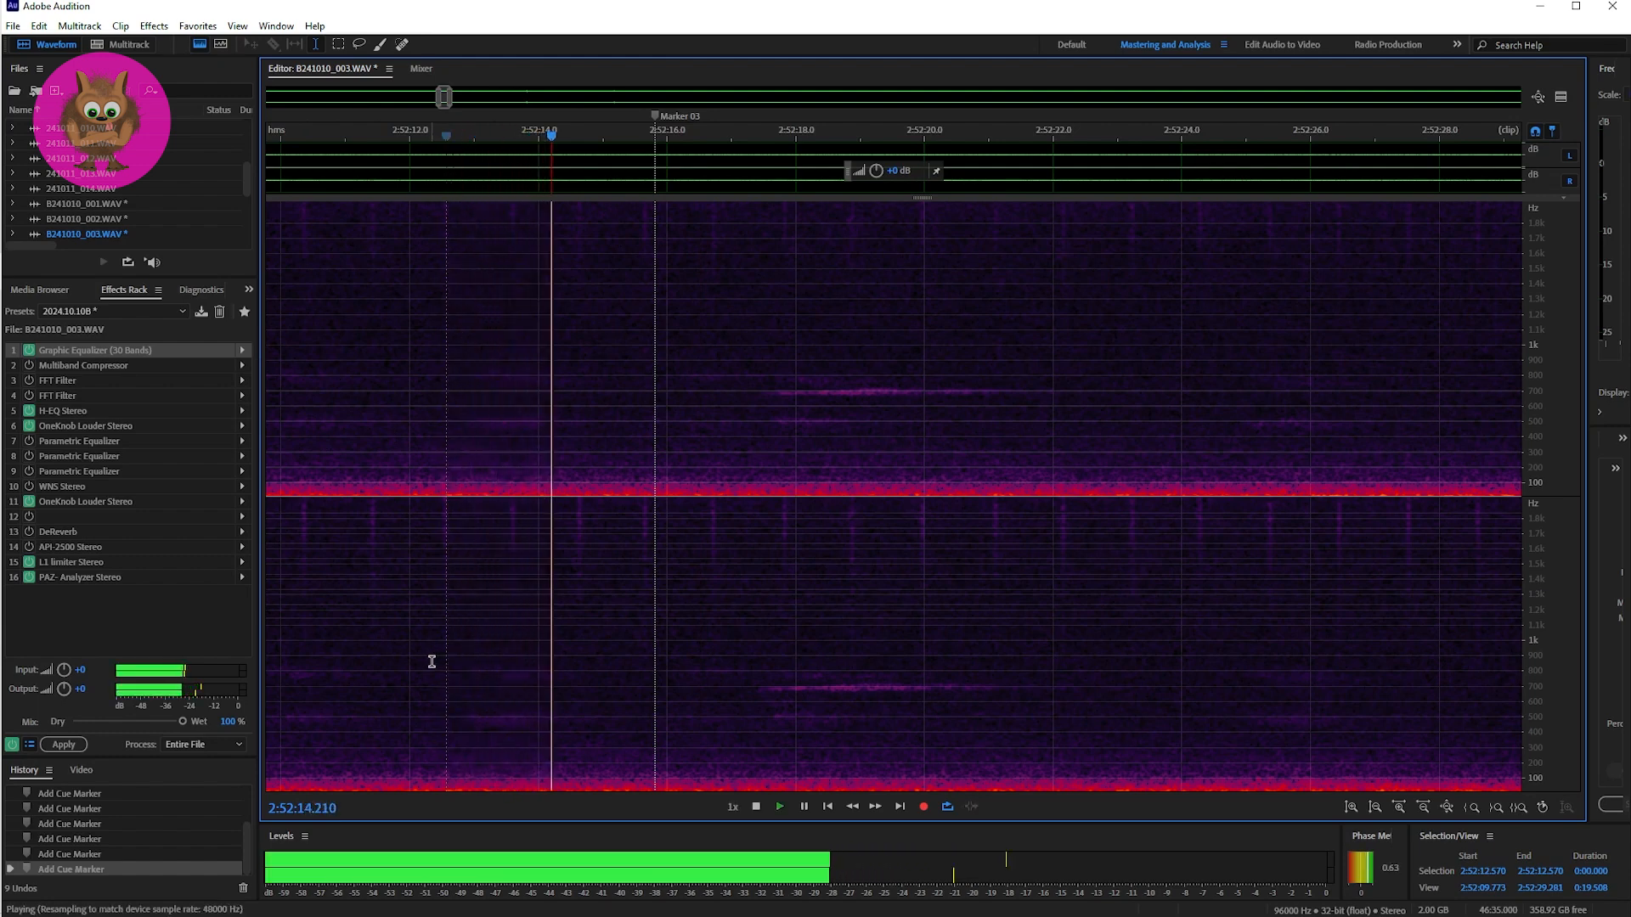
key("space")
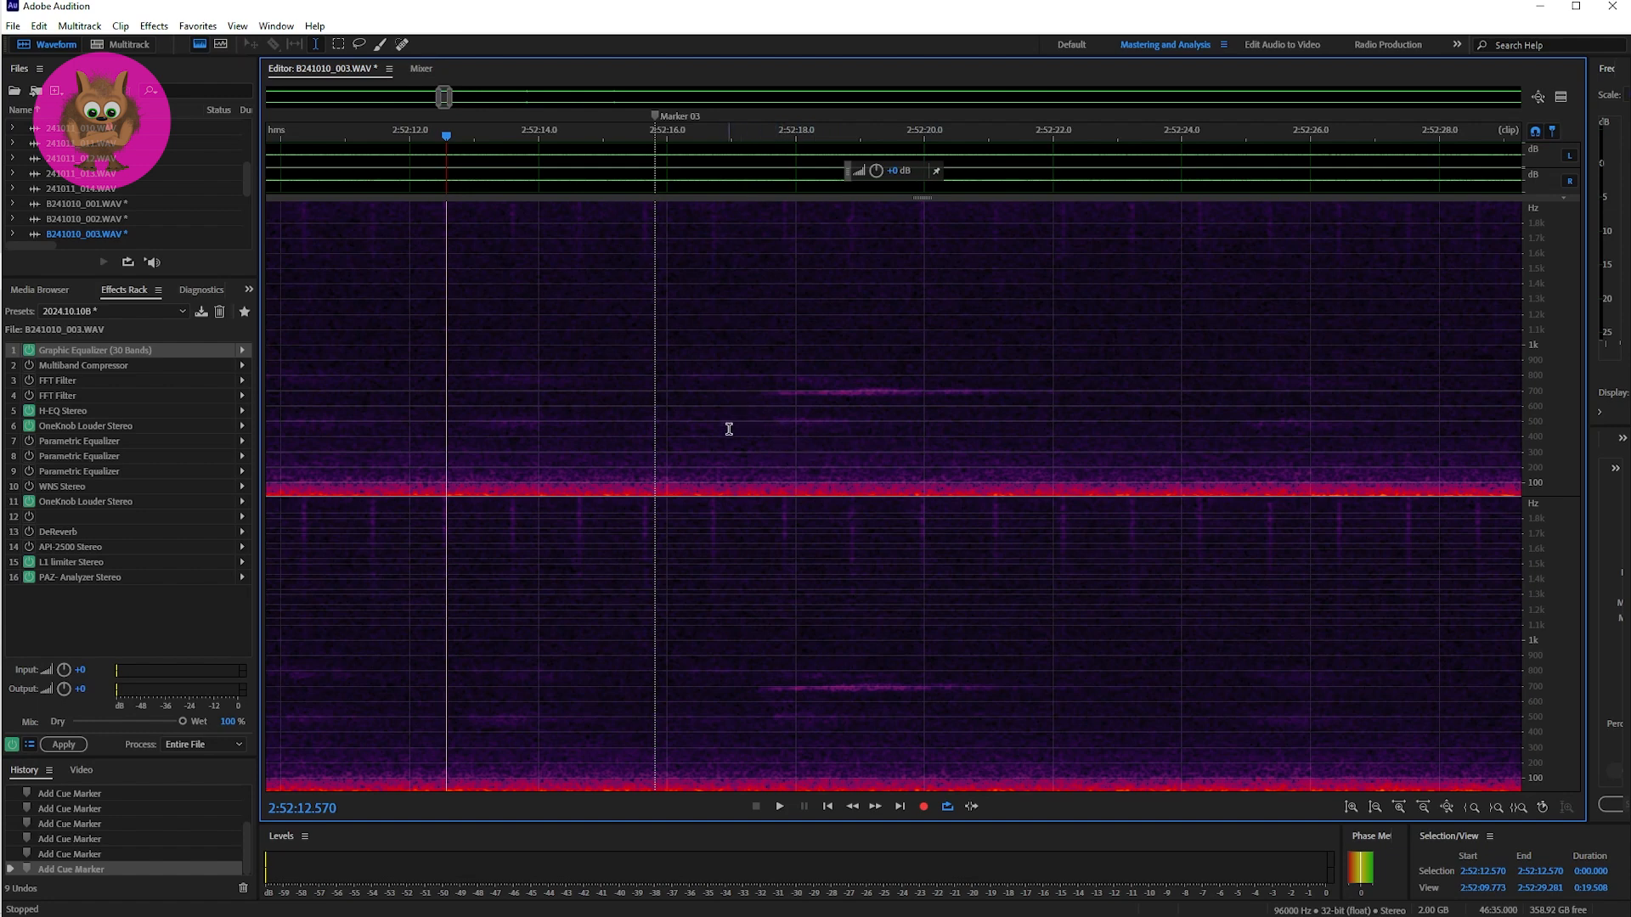
key("space")
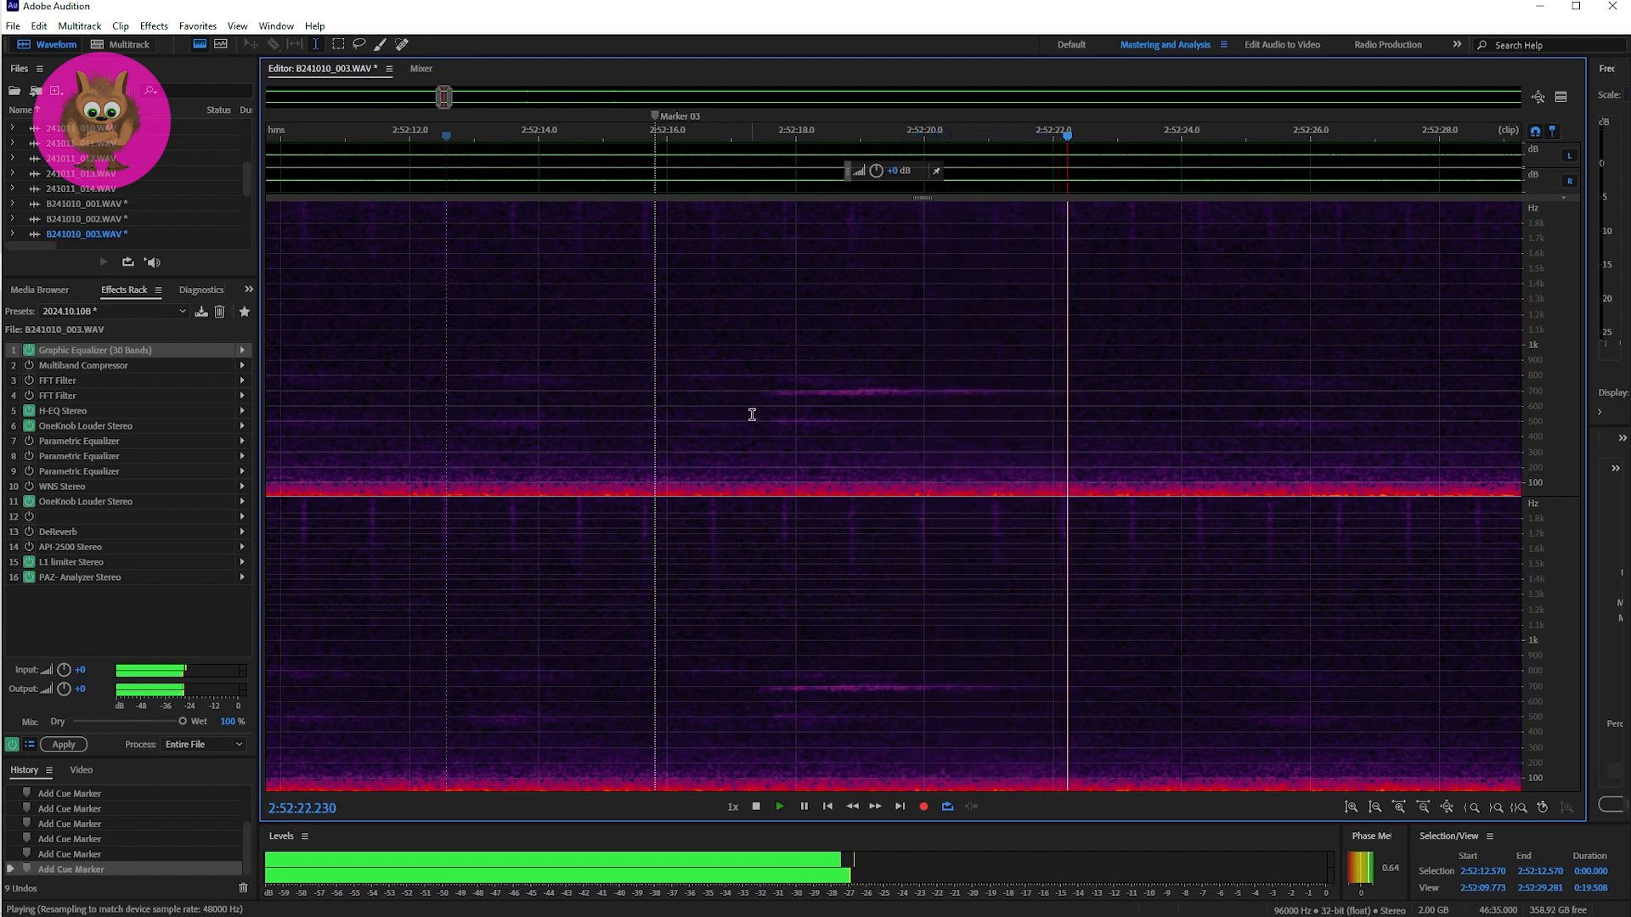
key("space")
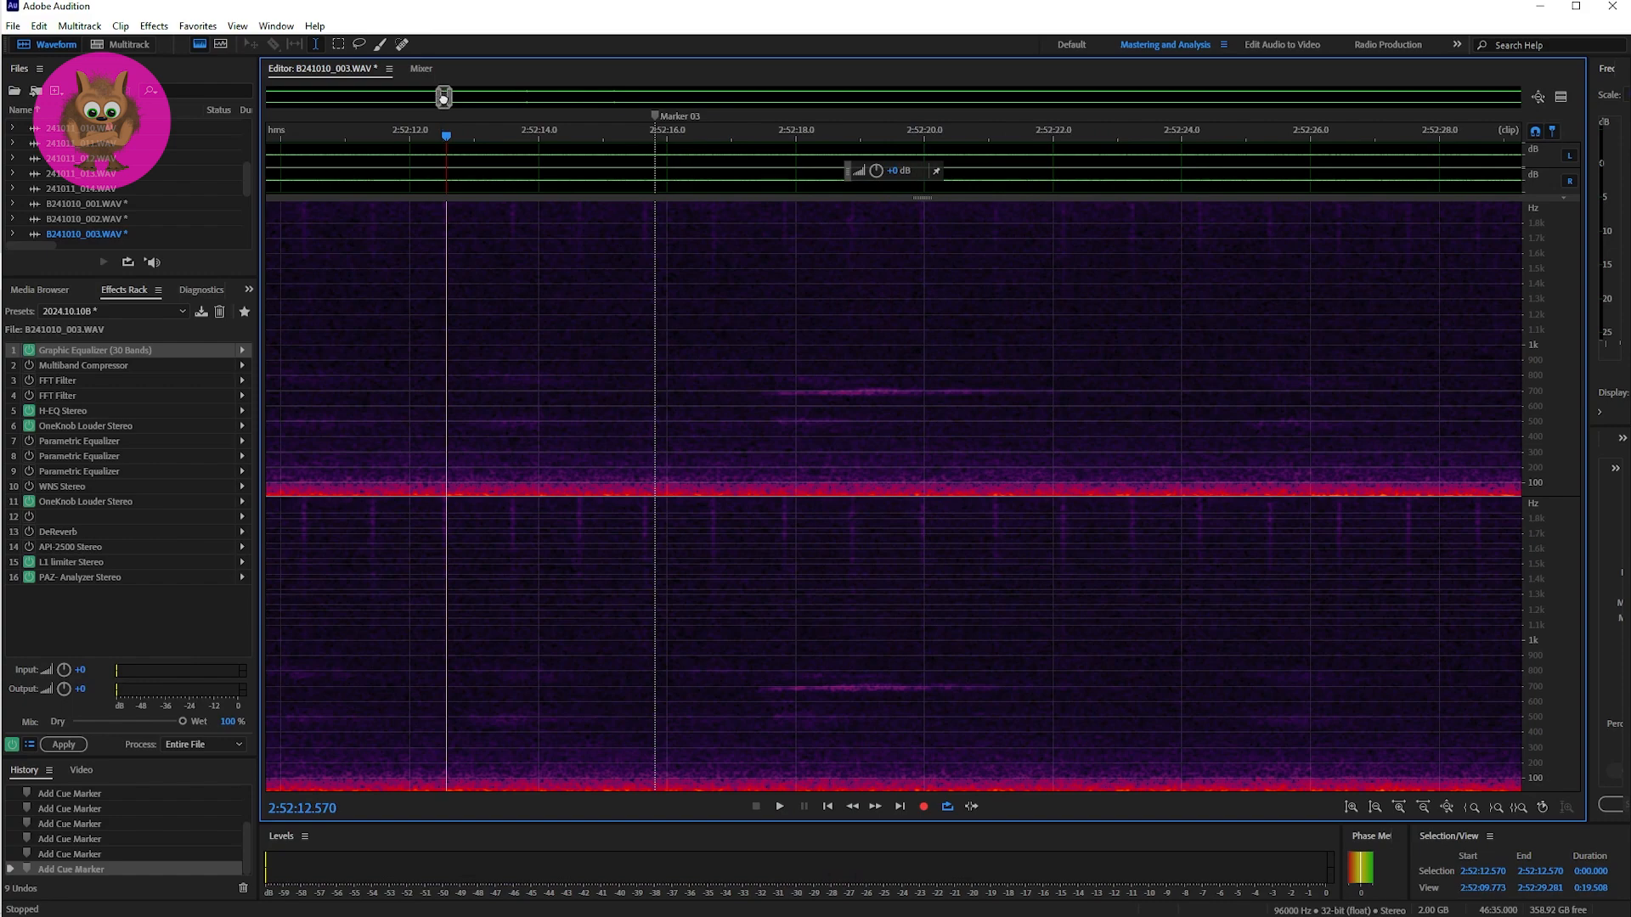
Step: Locate Markers 04 and 05 in a wider view, then place the playhead at Marker 04 in a view of about 43 seconds
mouse_move(443, 98)
left_mouse_down()
mouse_move(488, 99)
mouse_move(451, 98)
left_mouse_up()
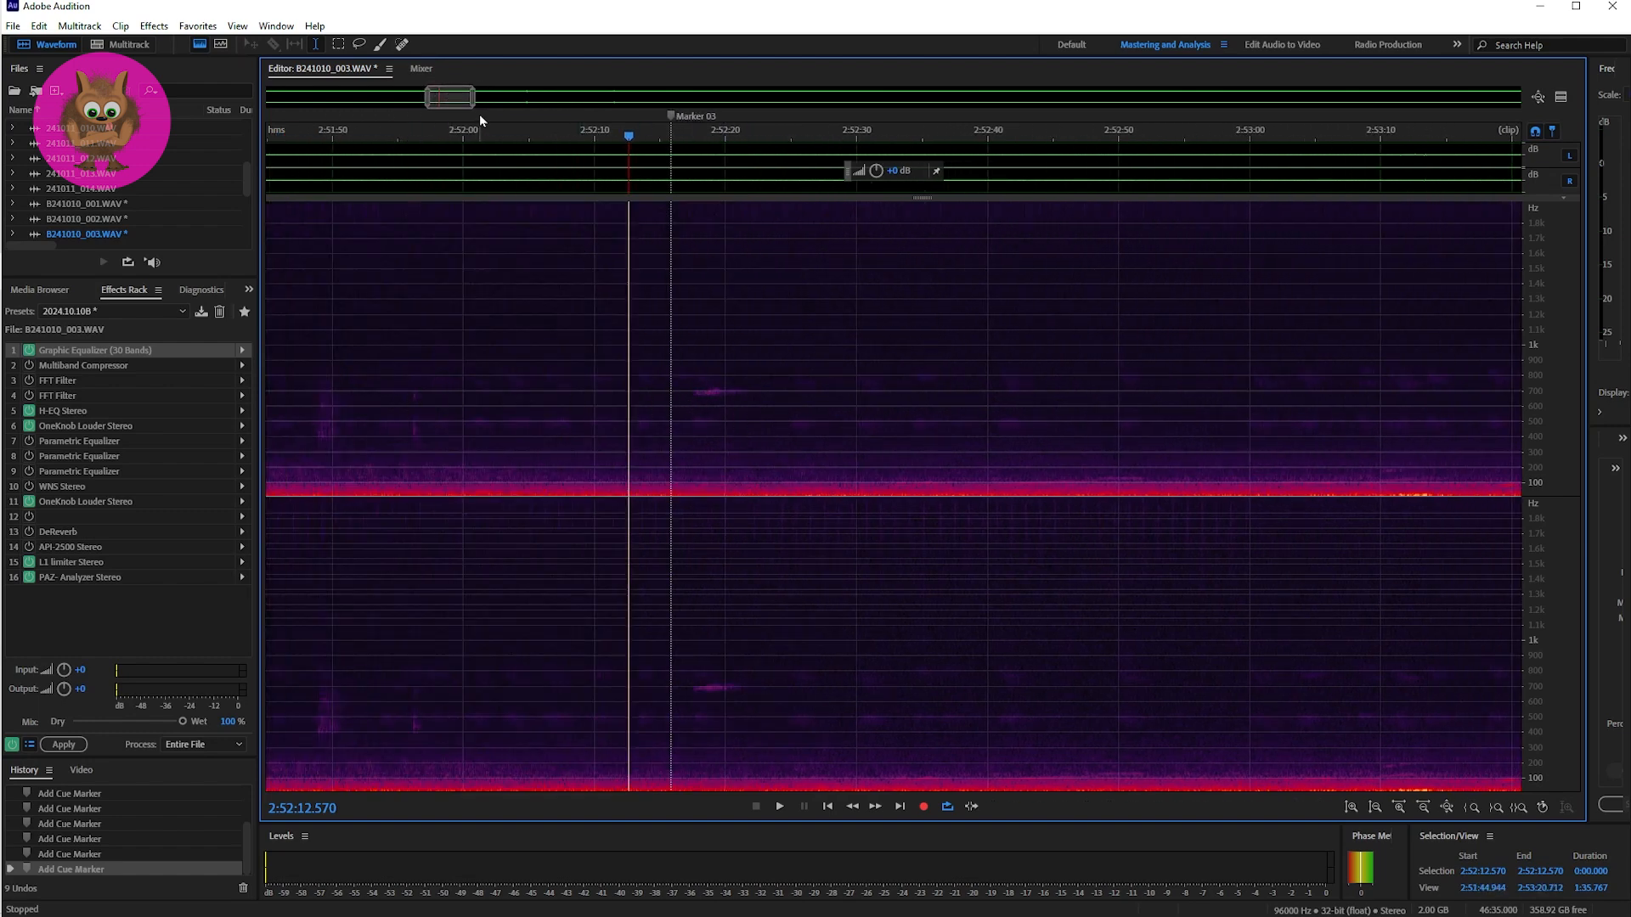
left_click_drag(450, 99, 519, 105)
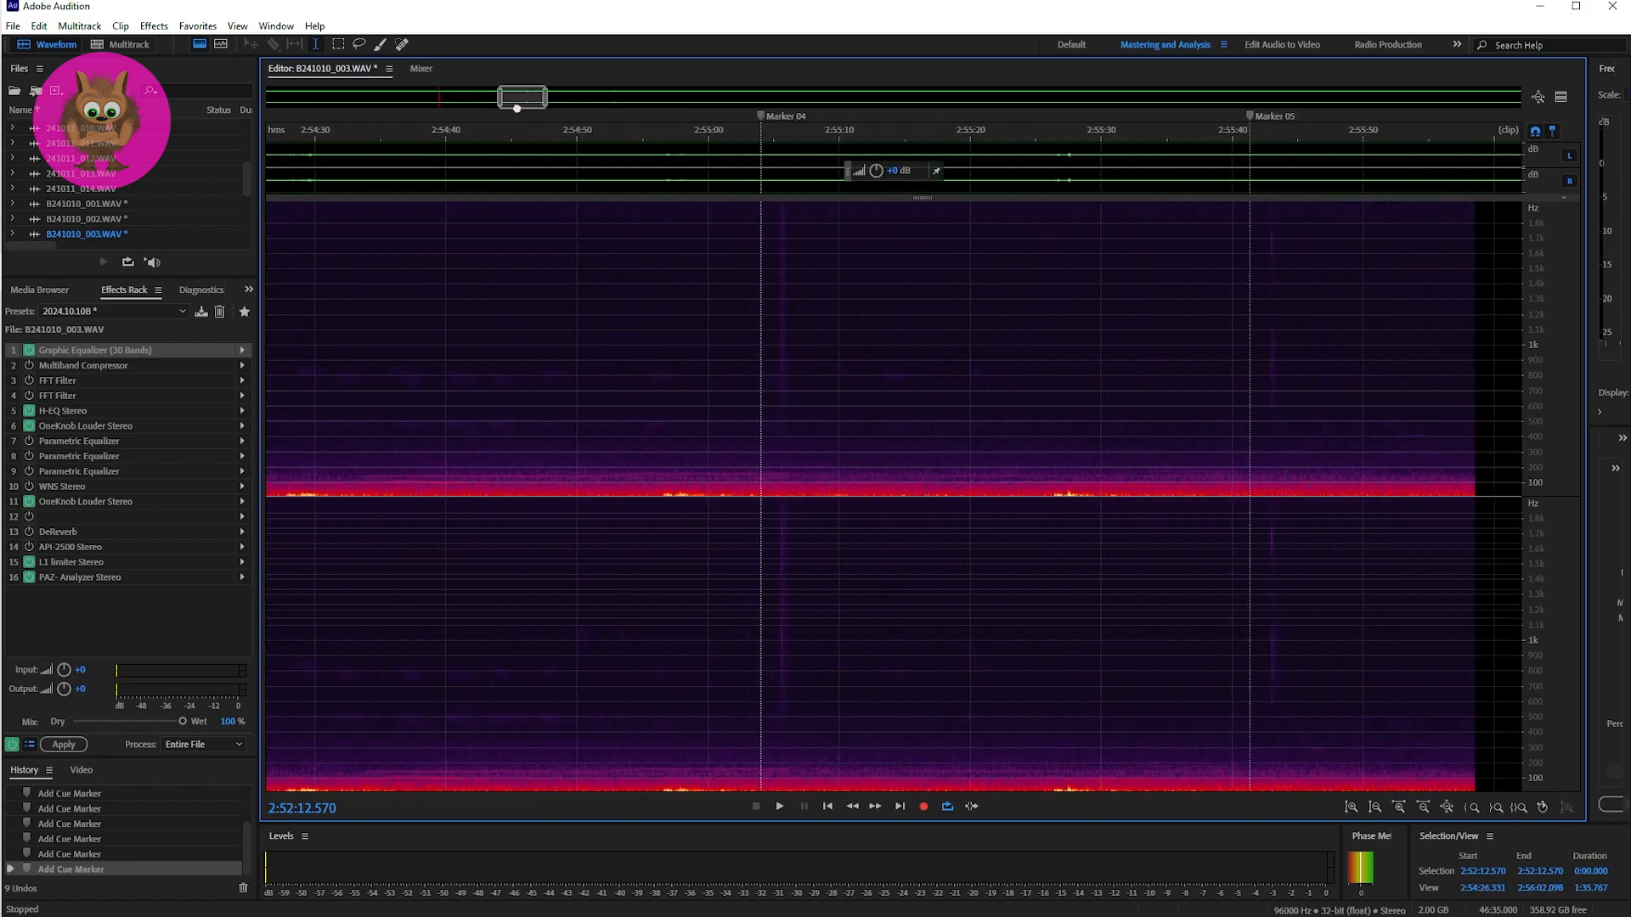
left_click(760, 425)
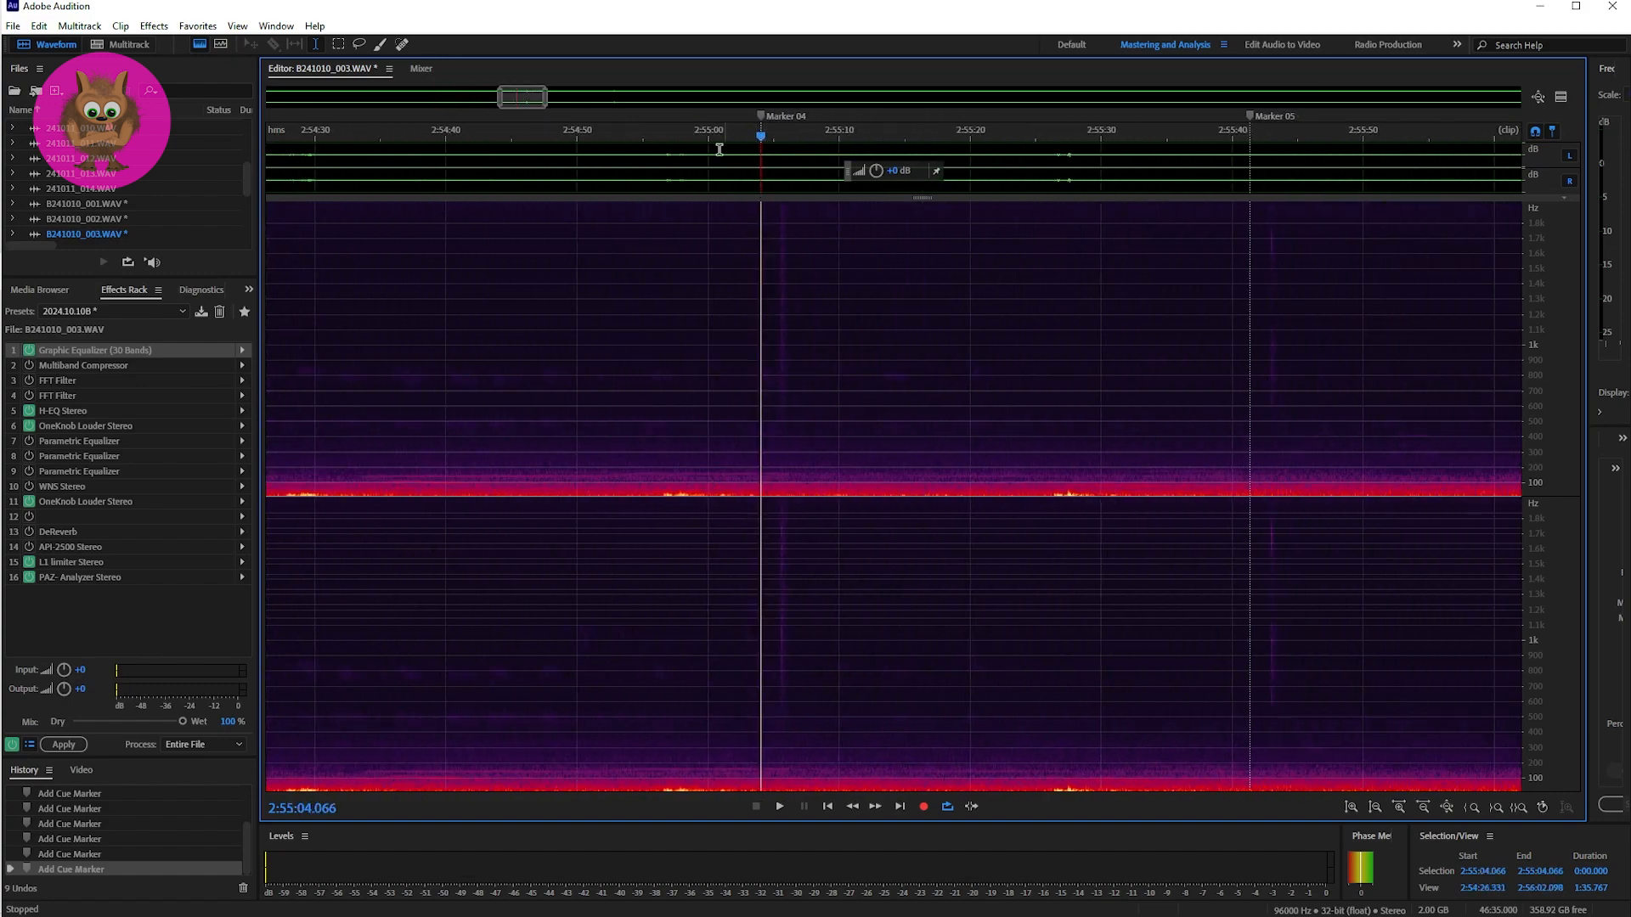
left_click_drag(545, 110, 510, 107)
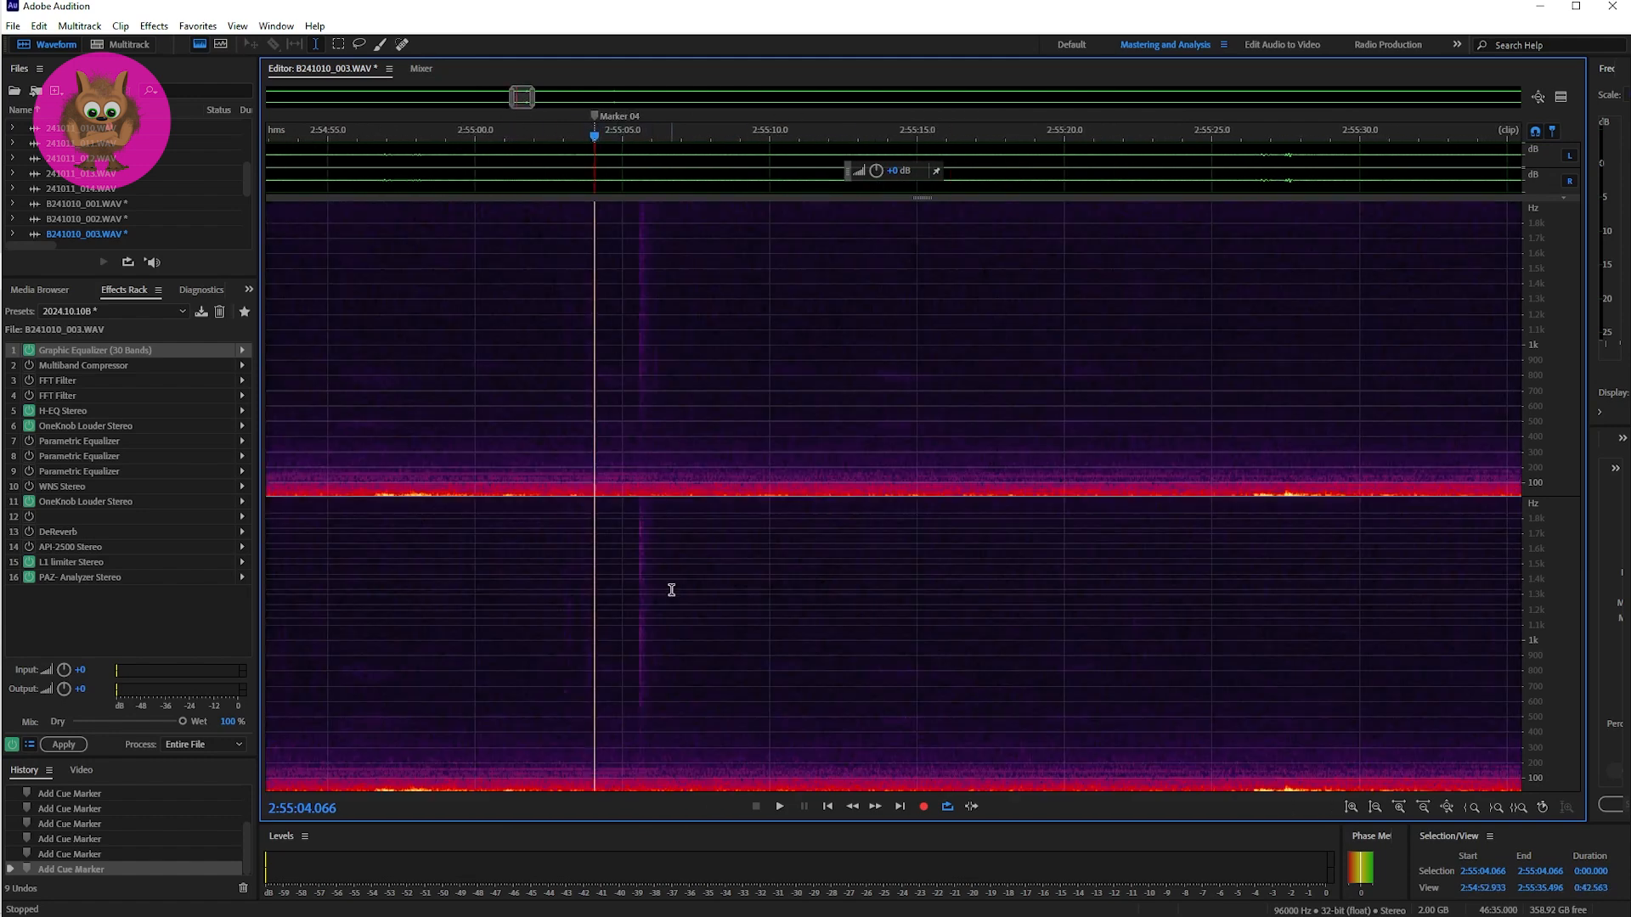
Step: Listen to the sound after Marker 04 three times from 2:55:02.736 and once more from 2:55:02.493
left_click(555, 634)
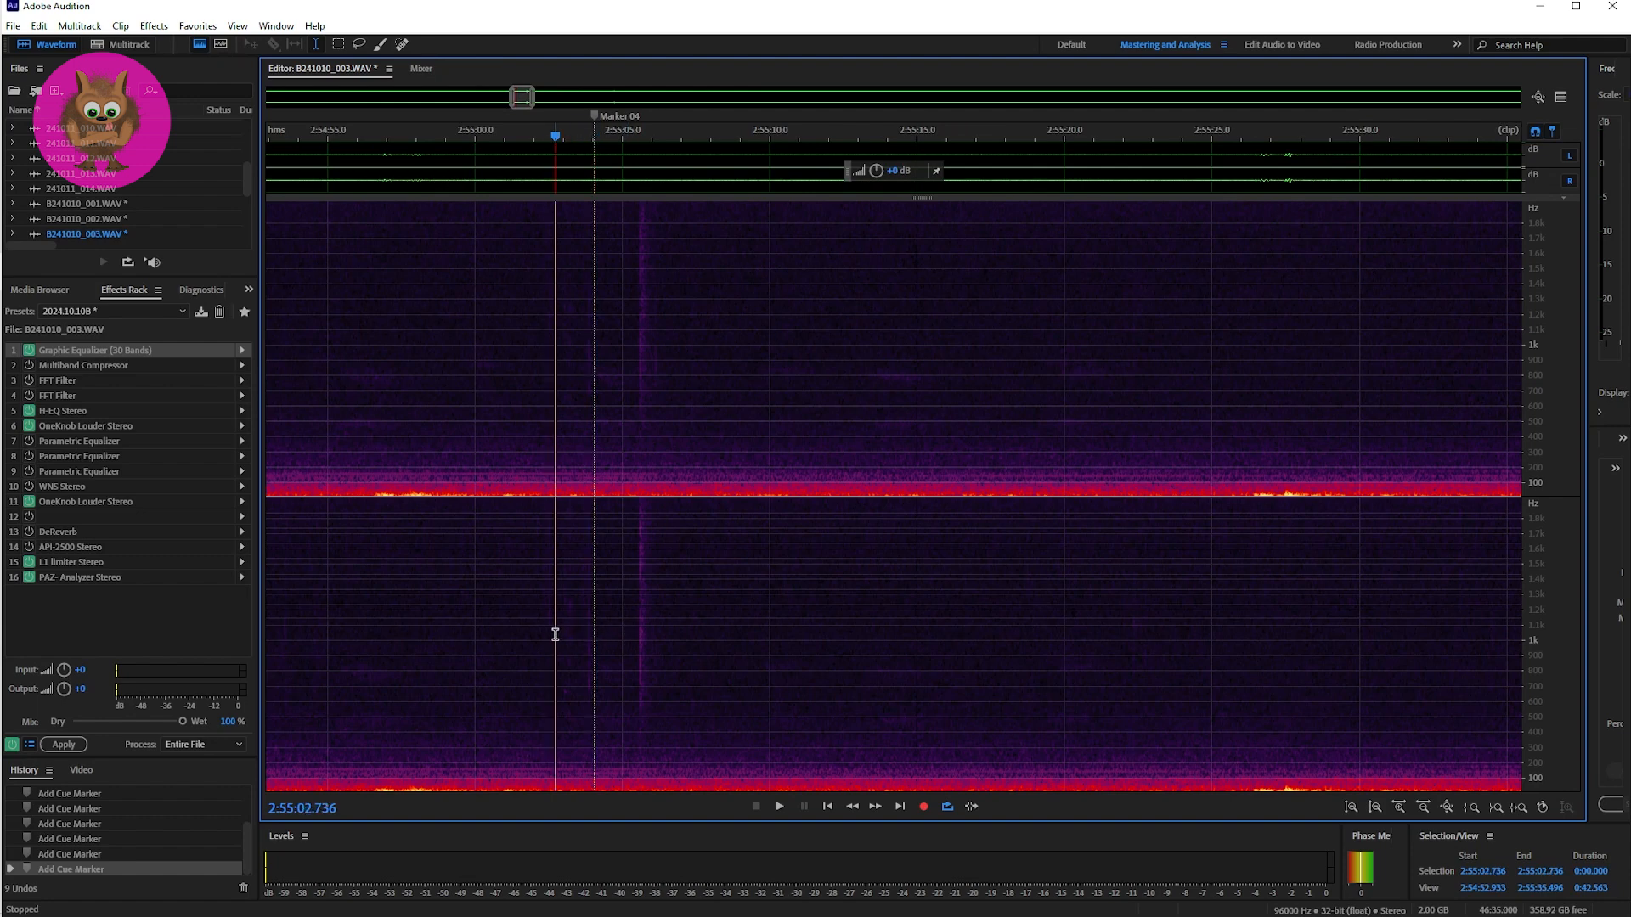
key("space")
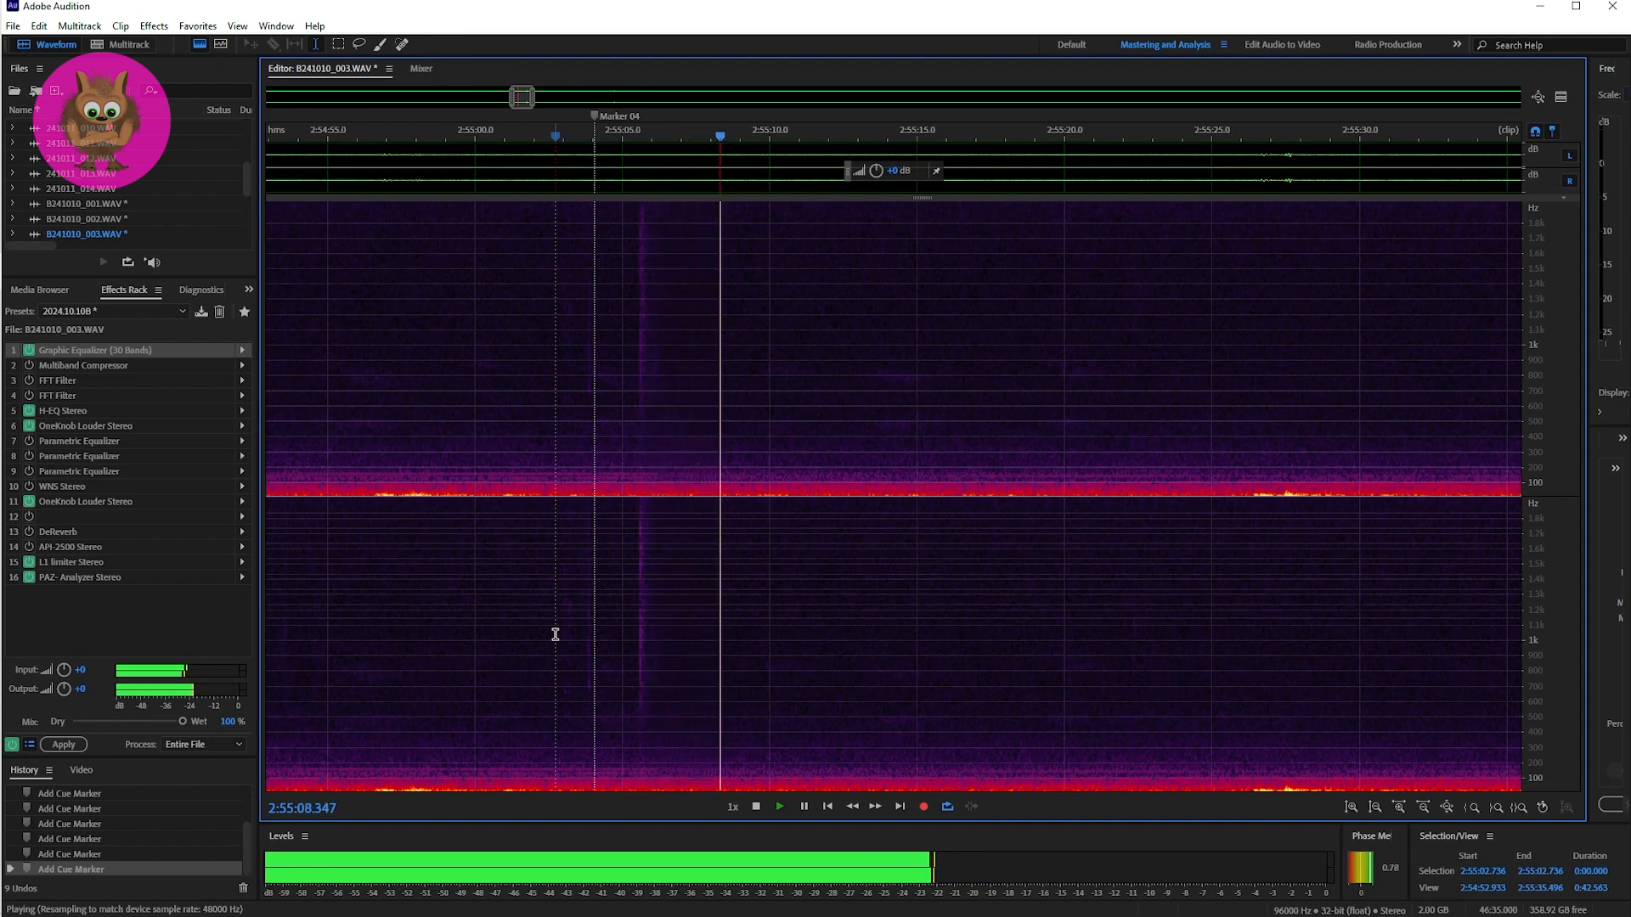
key("space")
key("space")
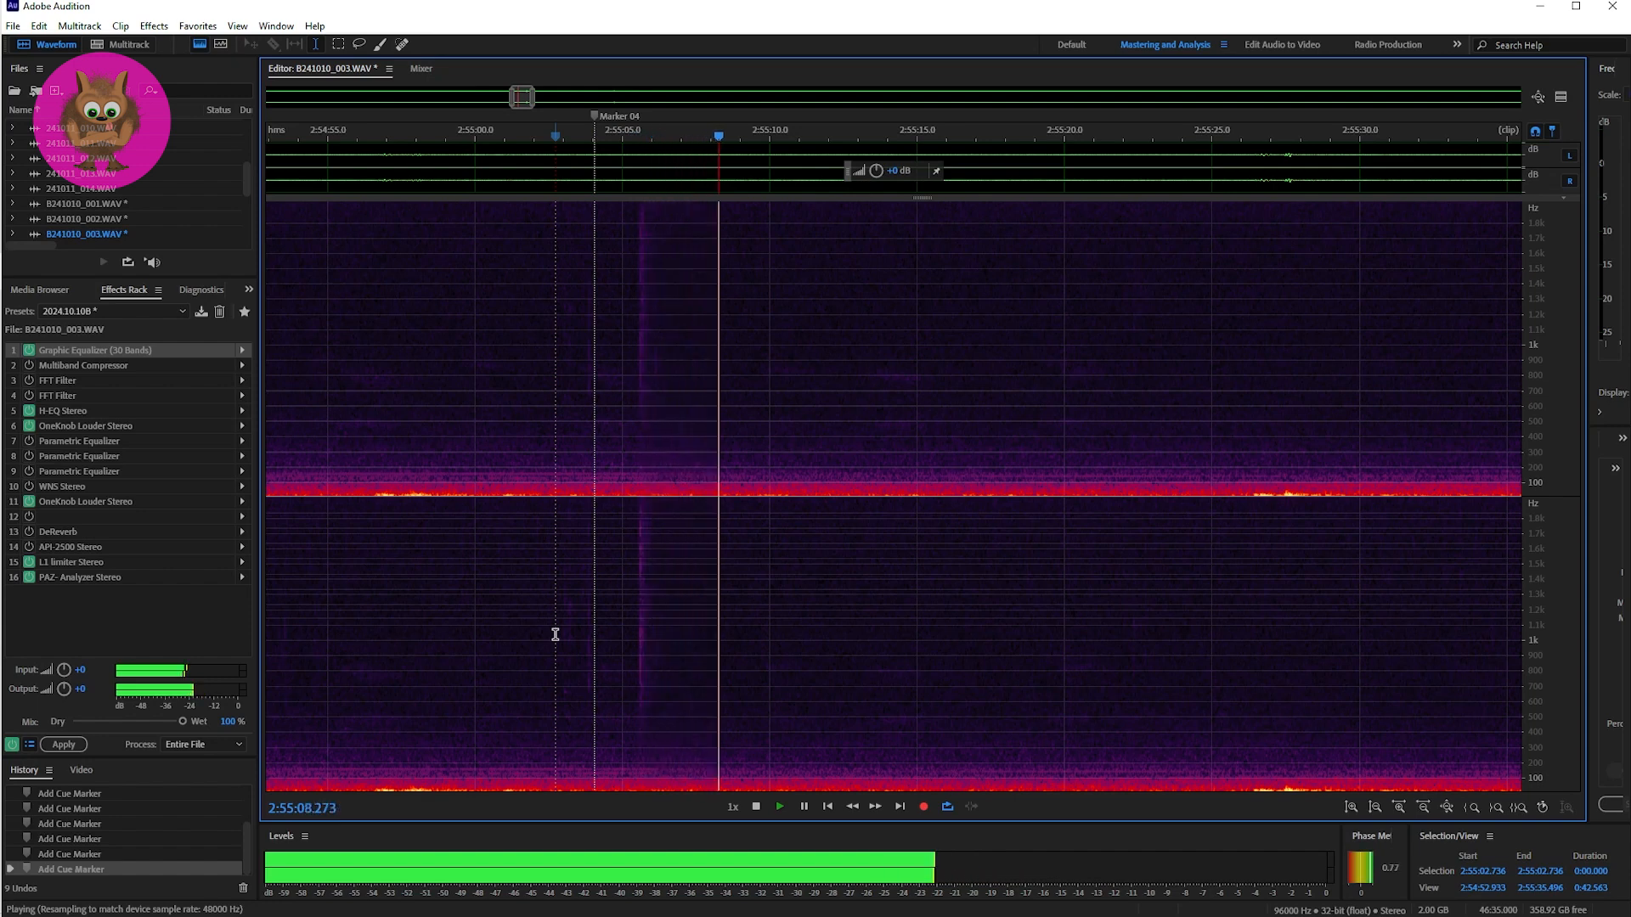
key("space")
key("space")
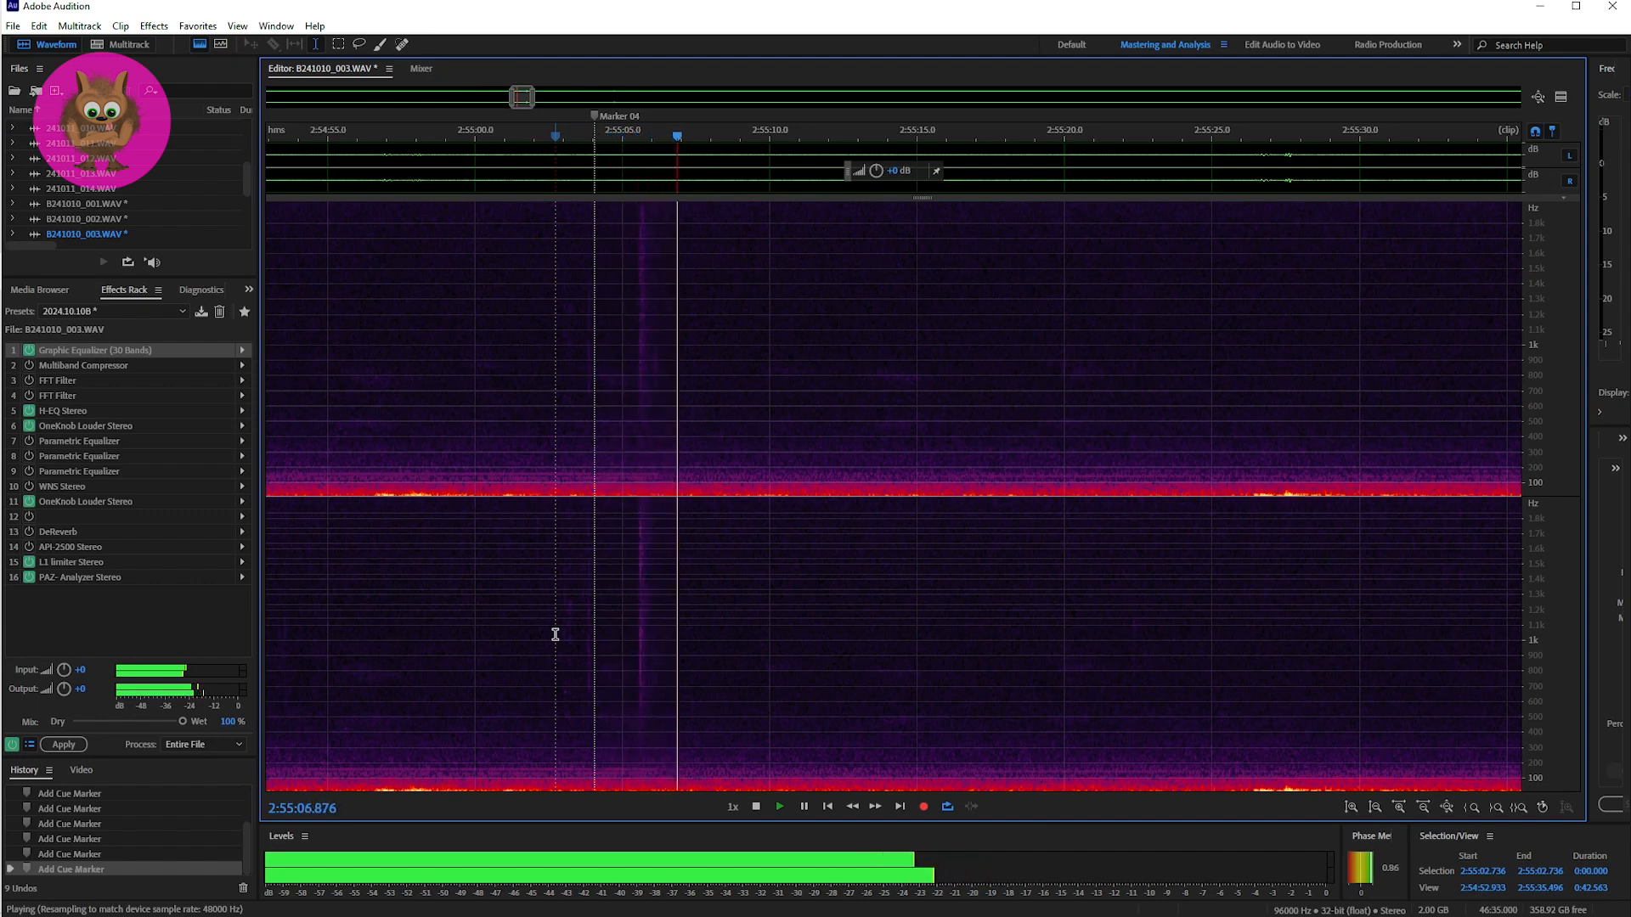
key("space")
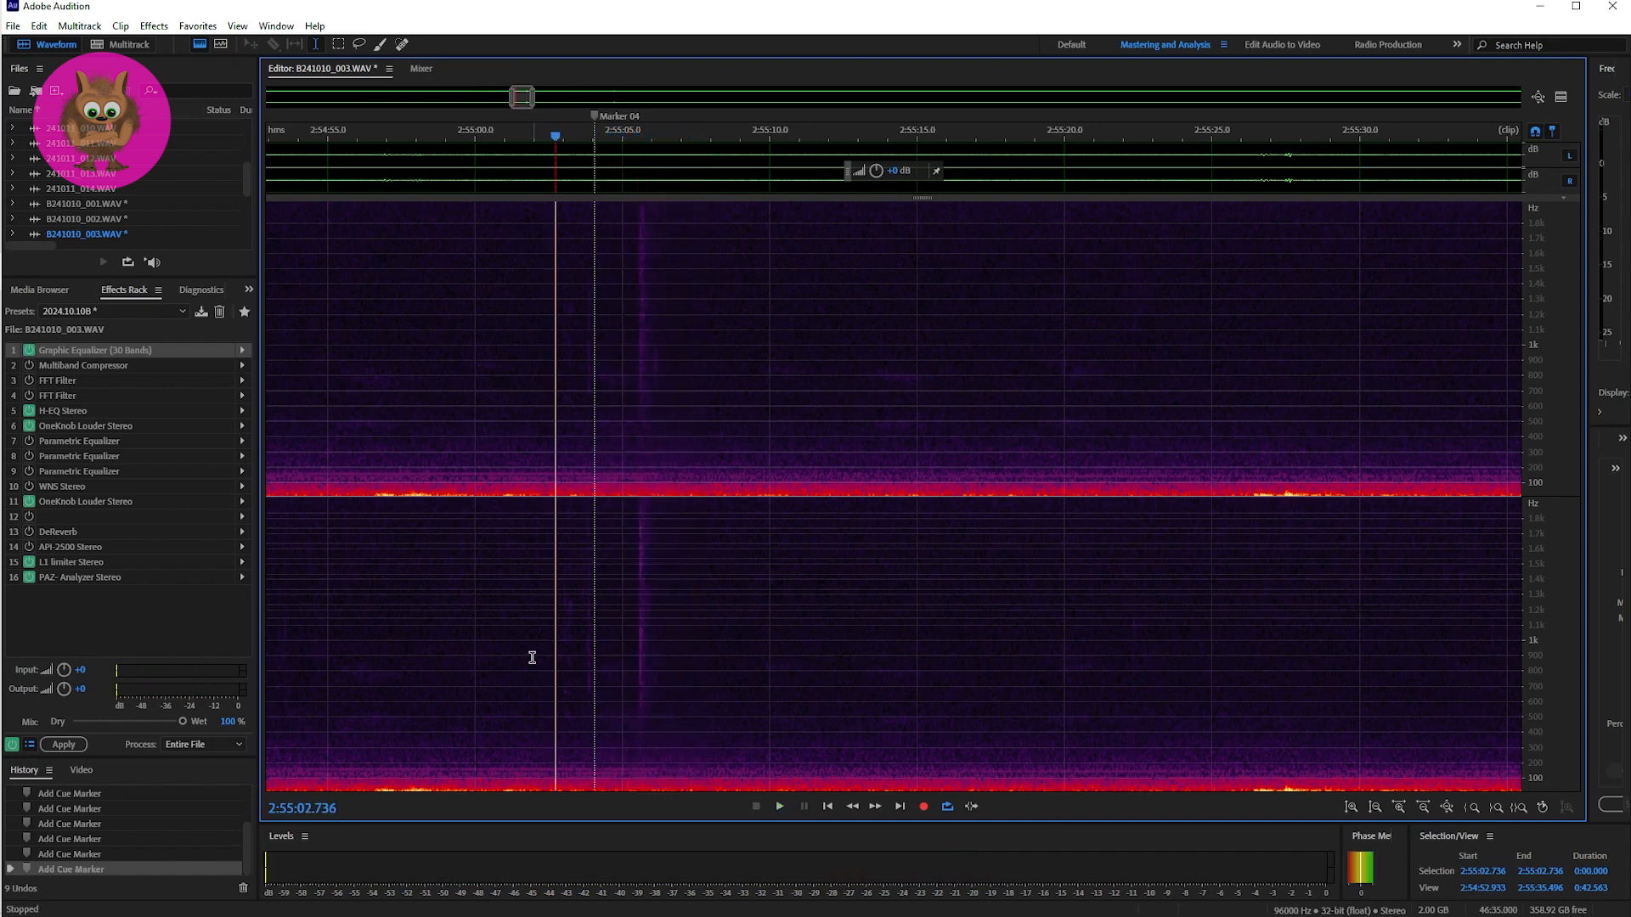
left_click(548, 602)
key("space")
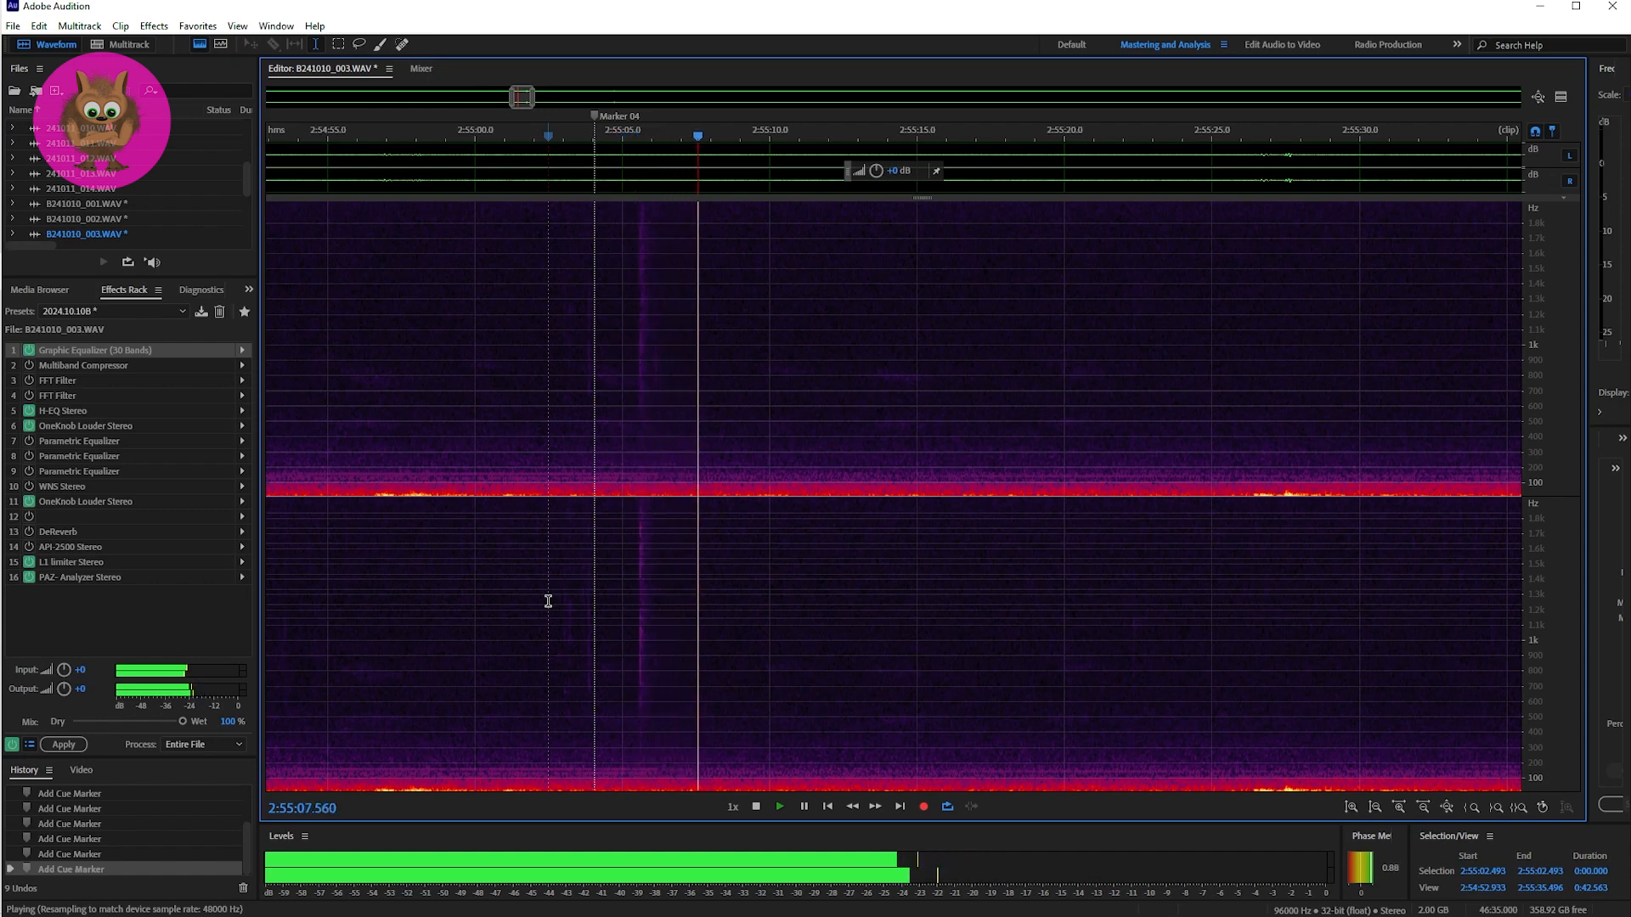
key("space")
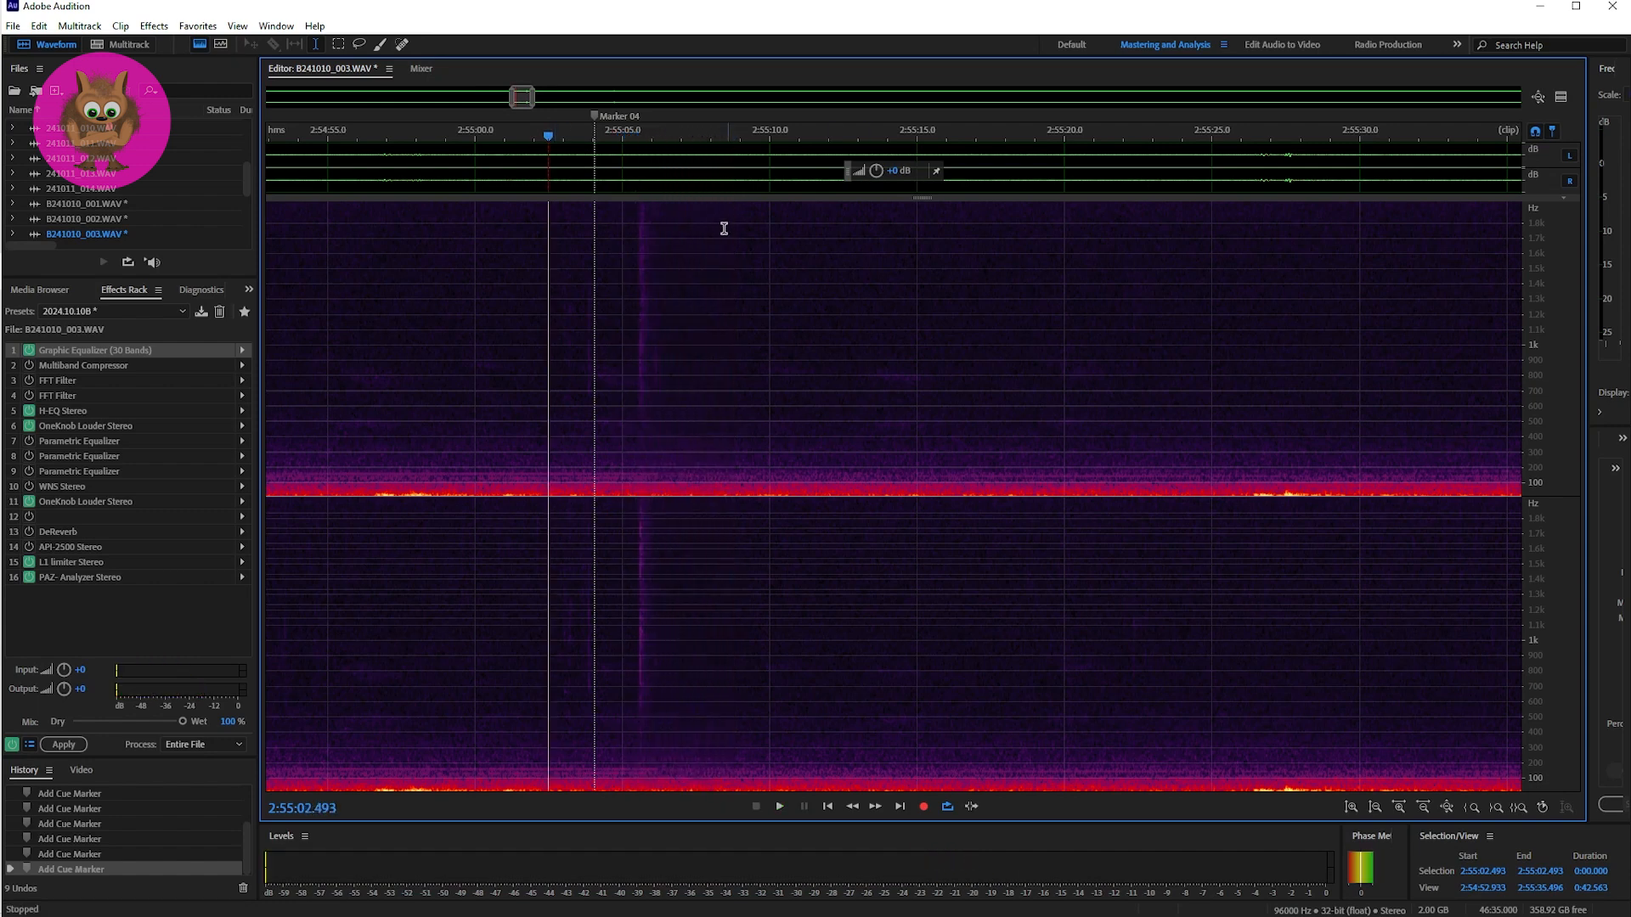
Step: Place the playhead at Marker 05 and play the passage after it twice
left_click_drag(521, 96, 536, 99)
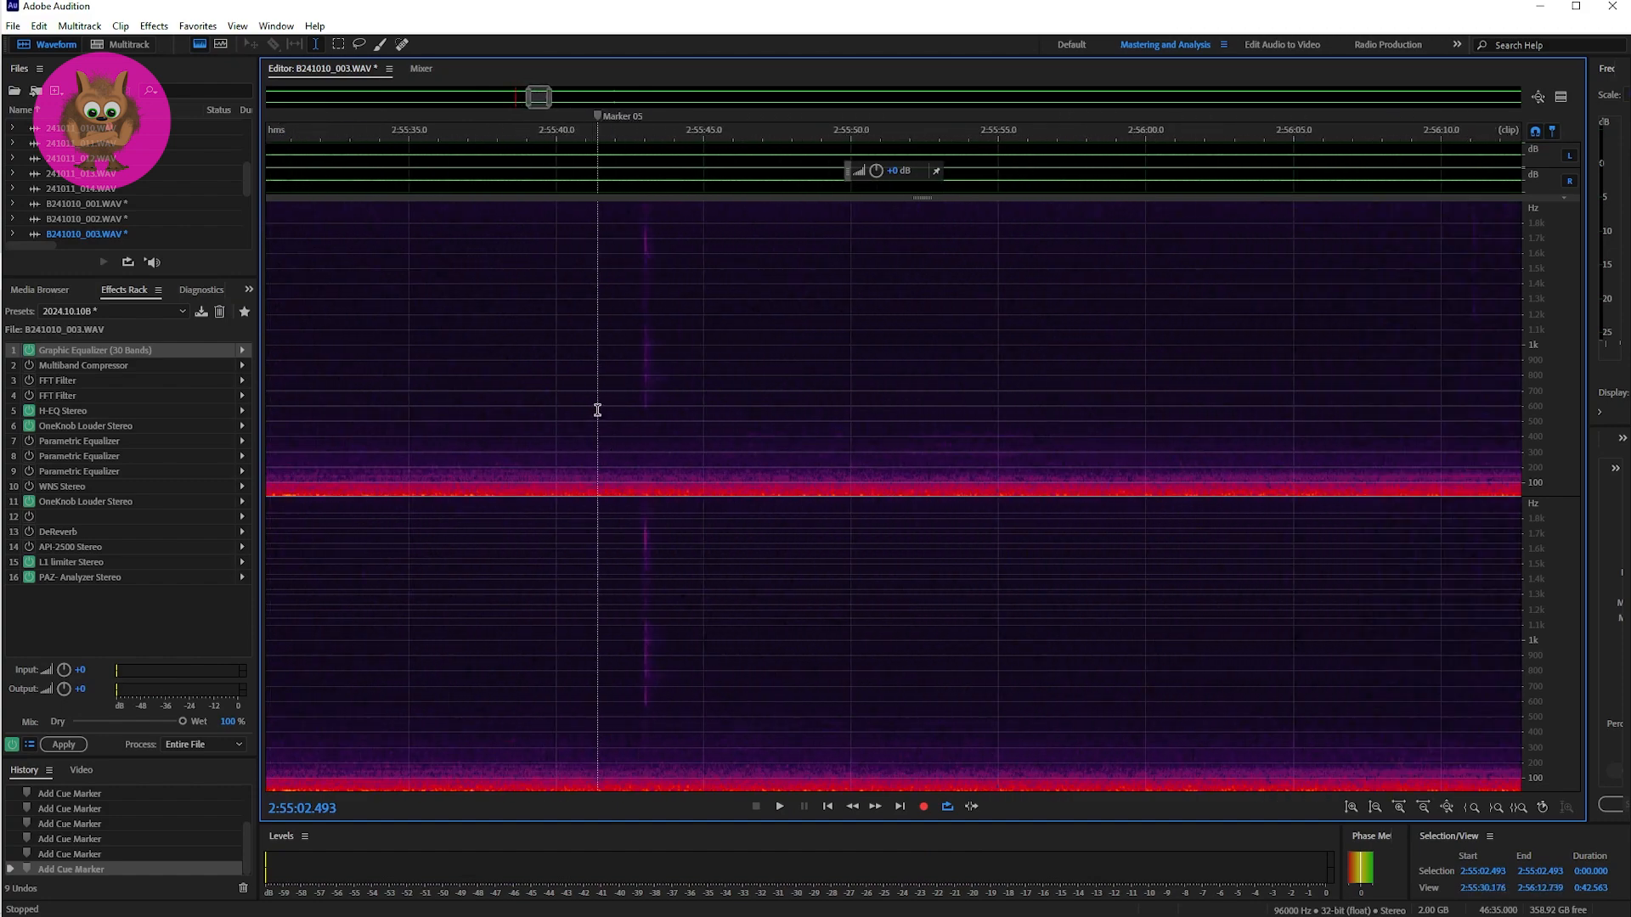
left_click(597, 411)
key("space")
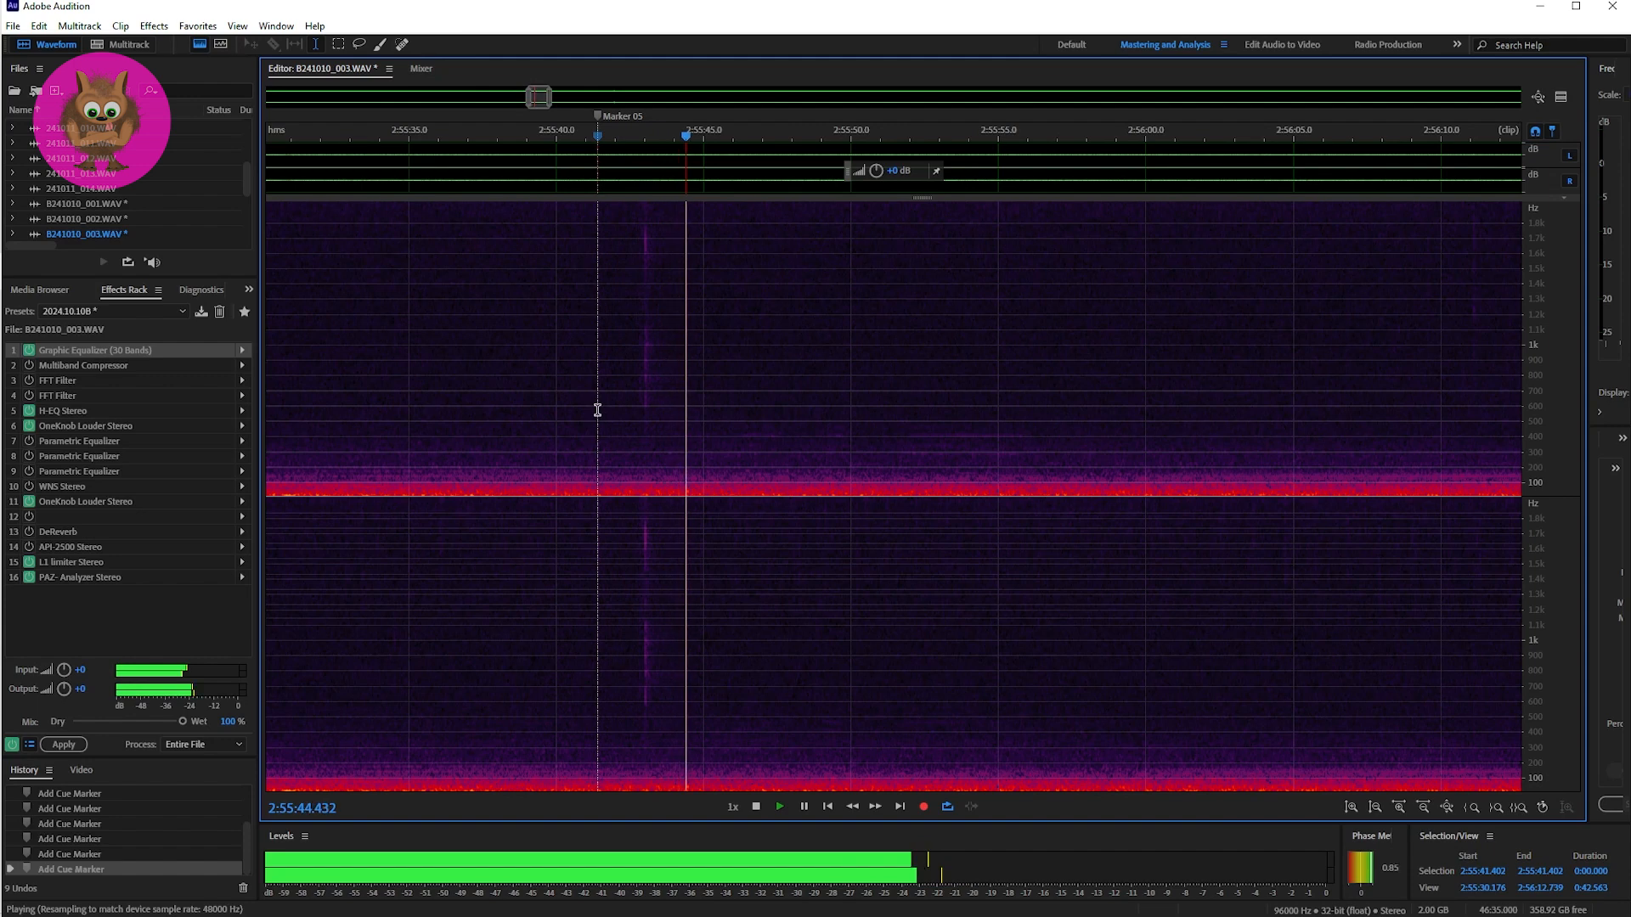
key("space")
key("space")
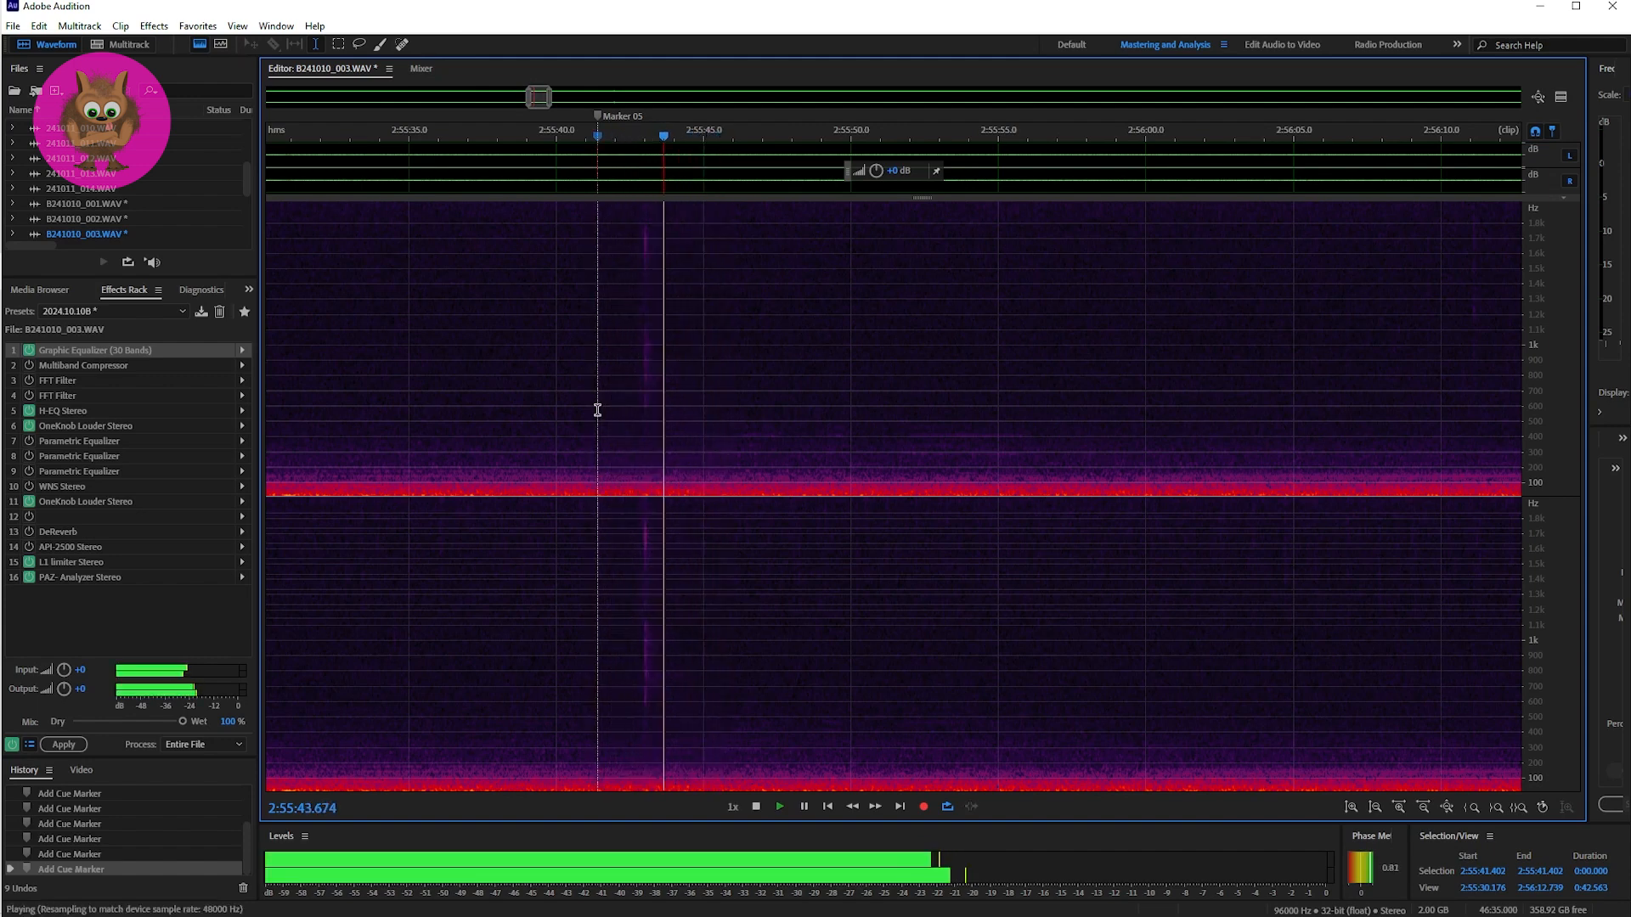
key("space")
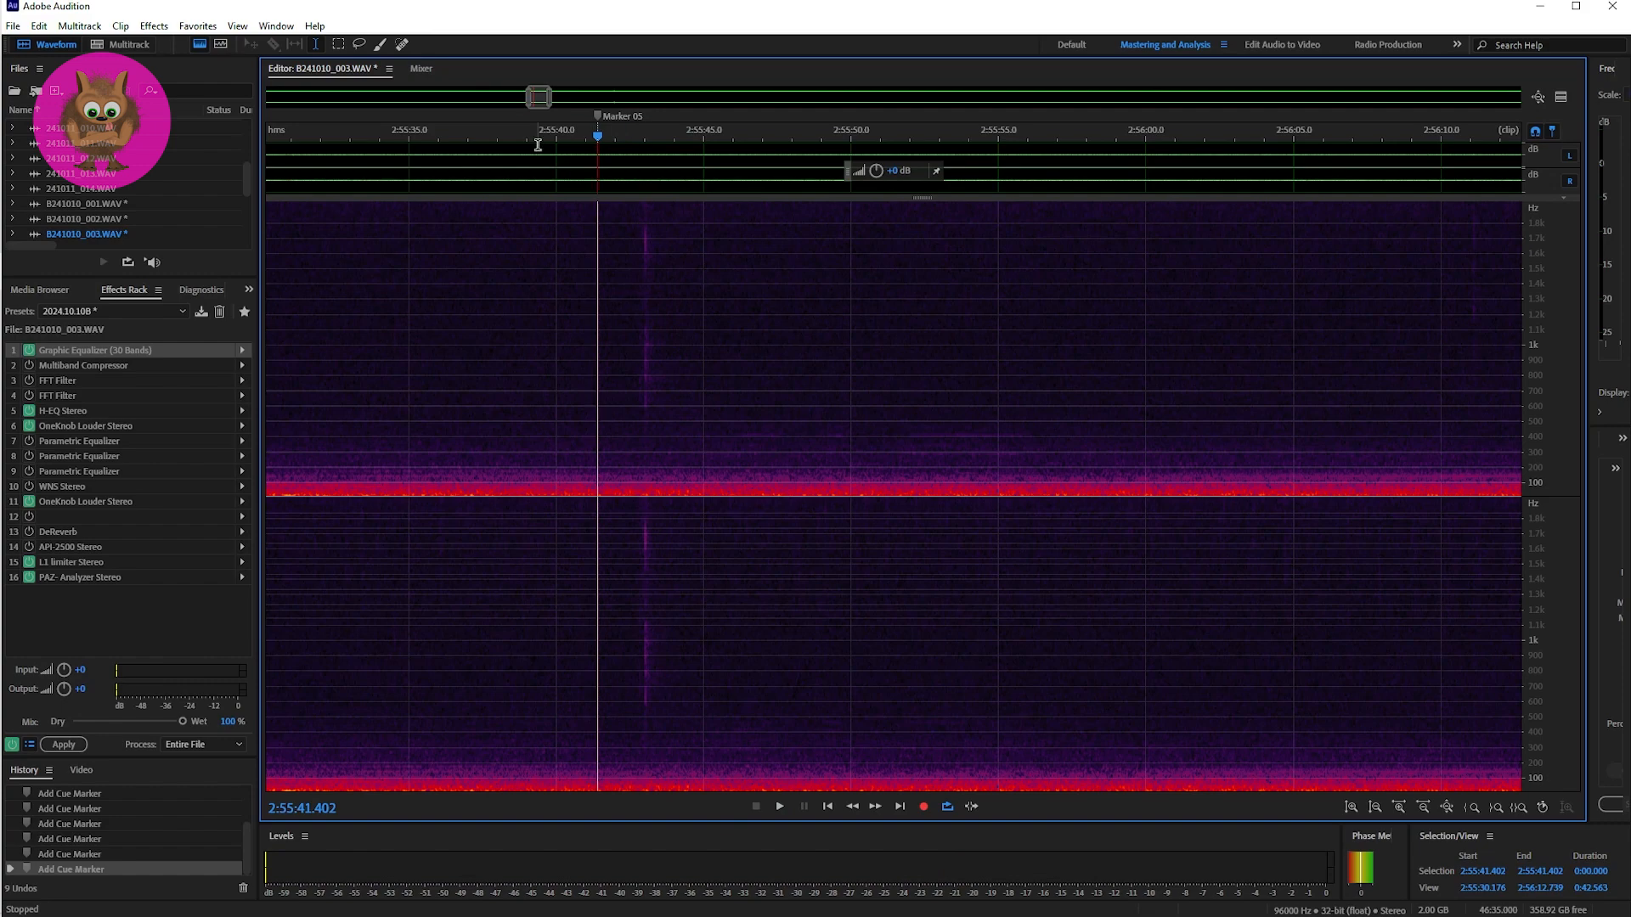
Step: Examine the band settings of the 30-band Graphic Equalizer in the effects rack, then close it
left_click_drag(535, 100, 610, 104)
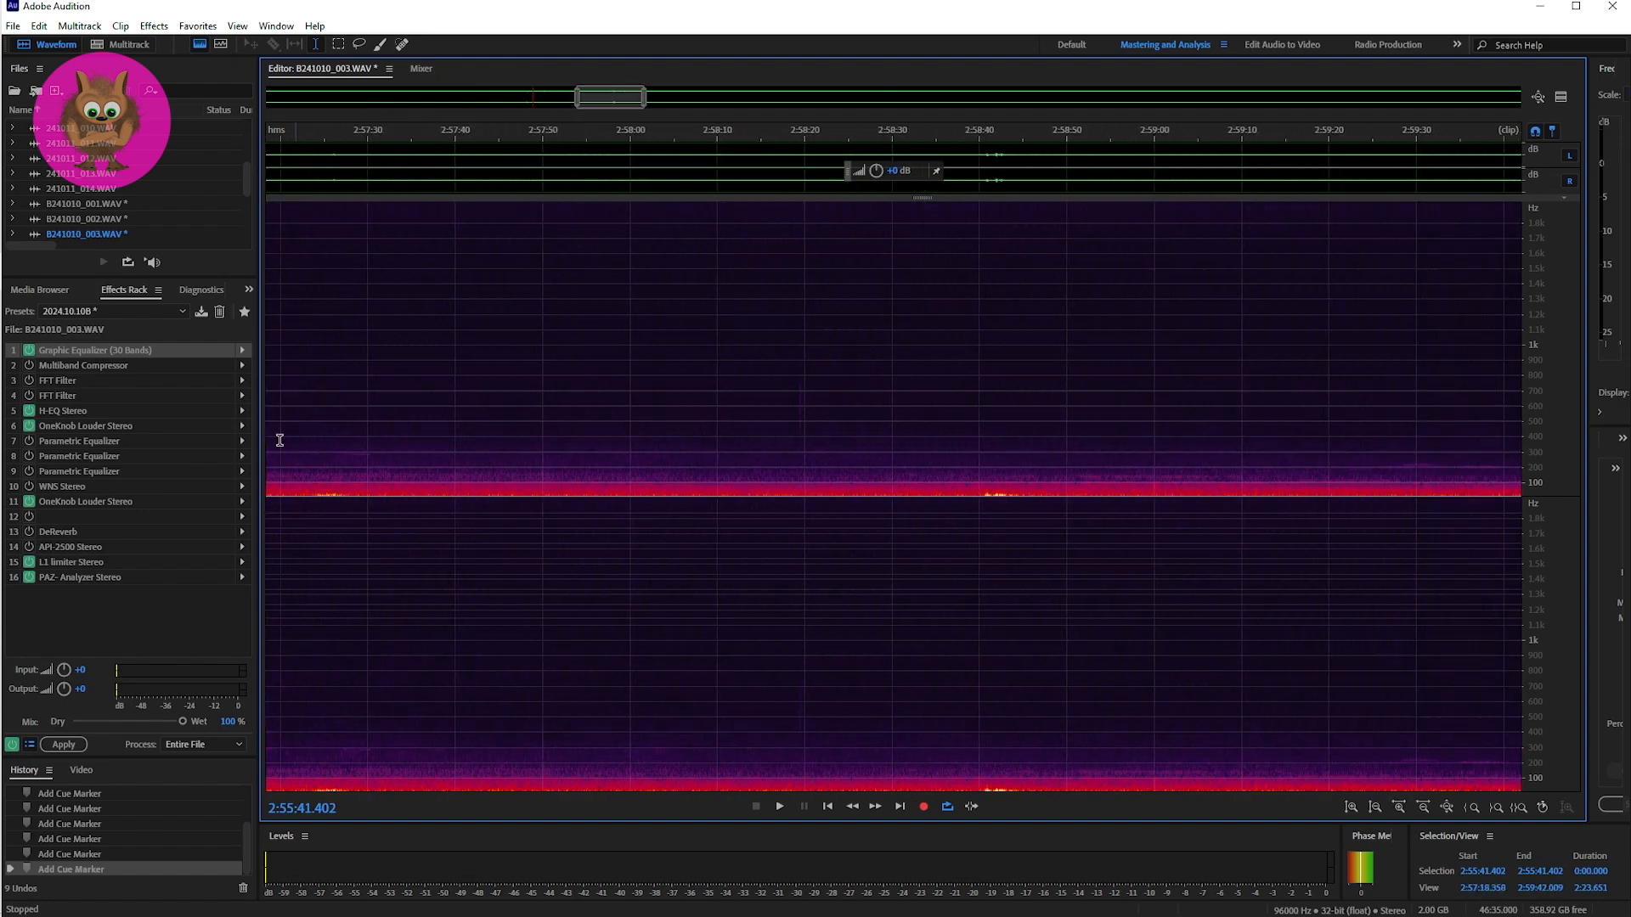
right_click(242, 354)
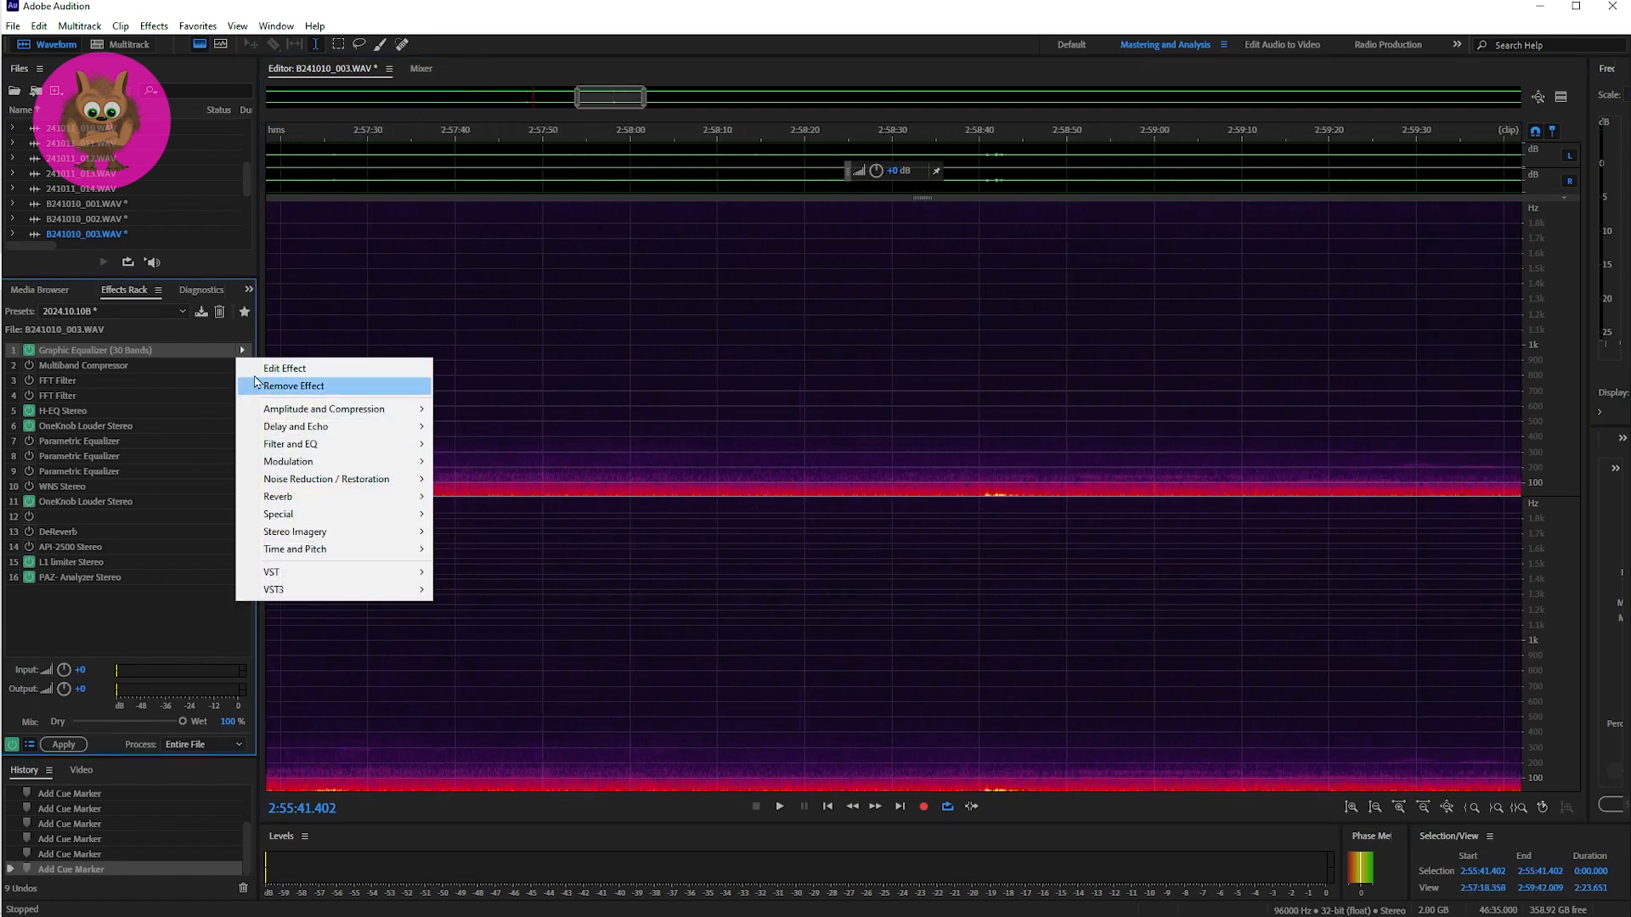
left_click(256, 366)
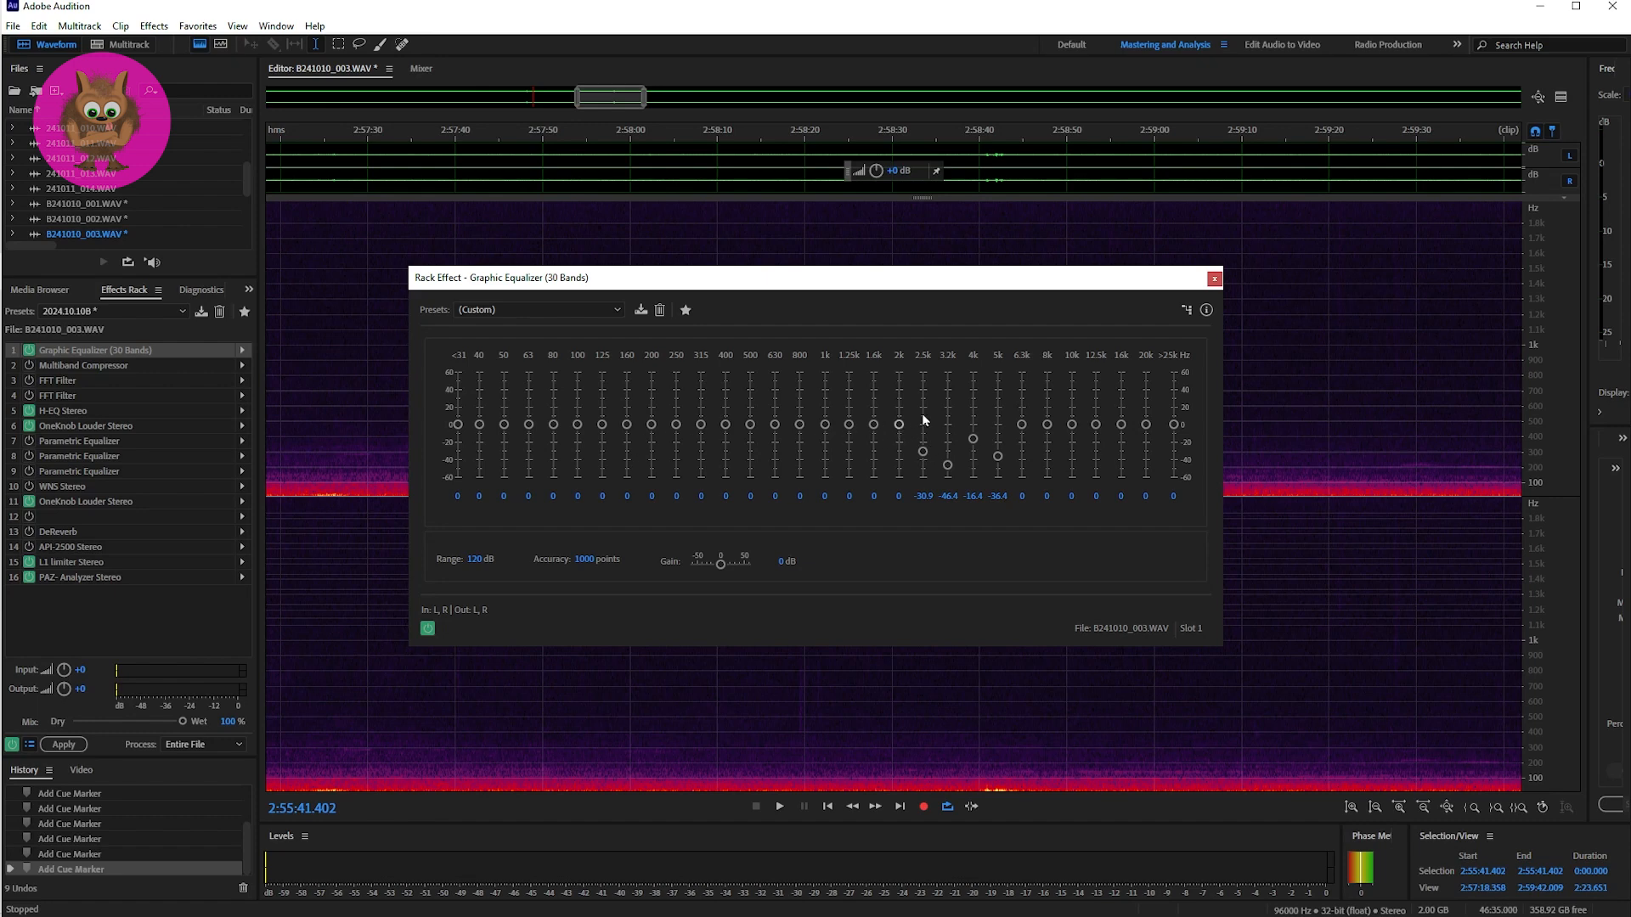
left_click(1215, 278)
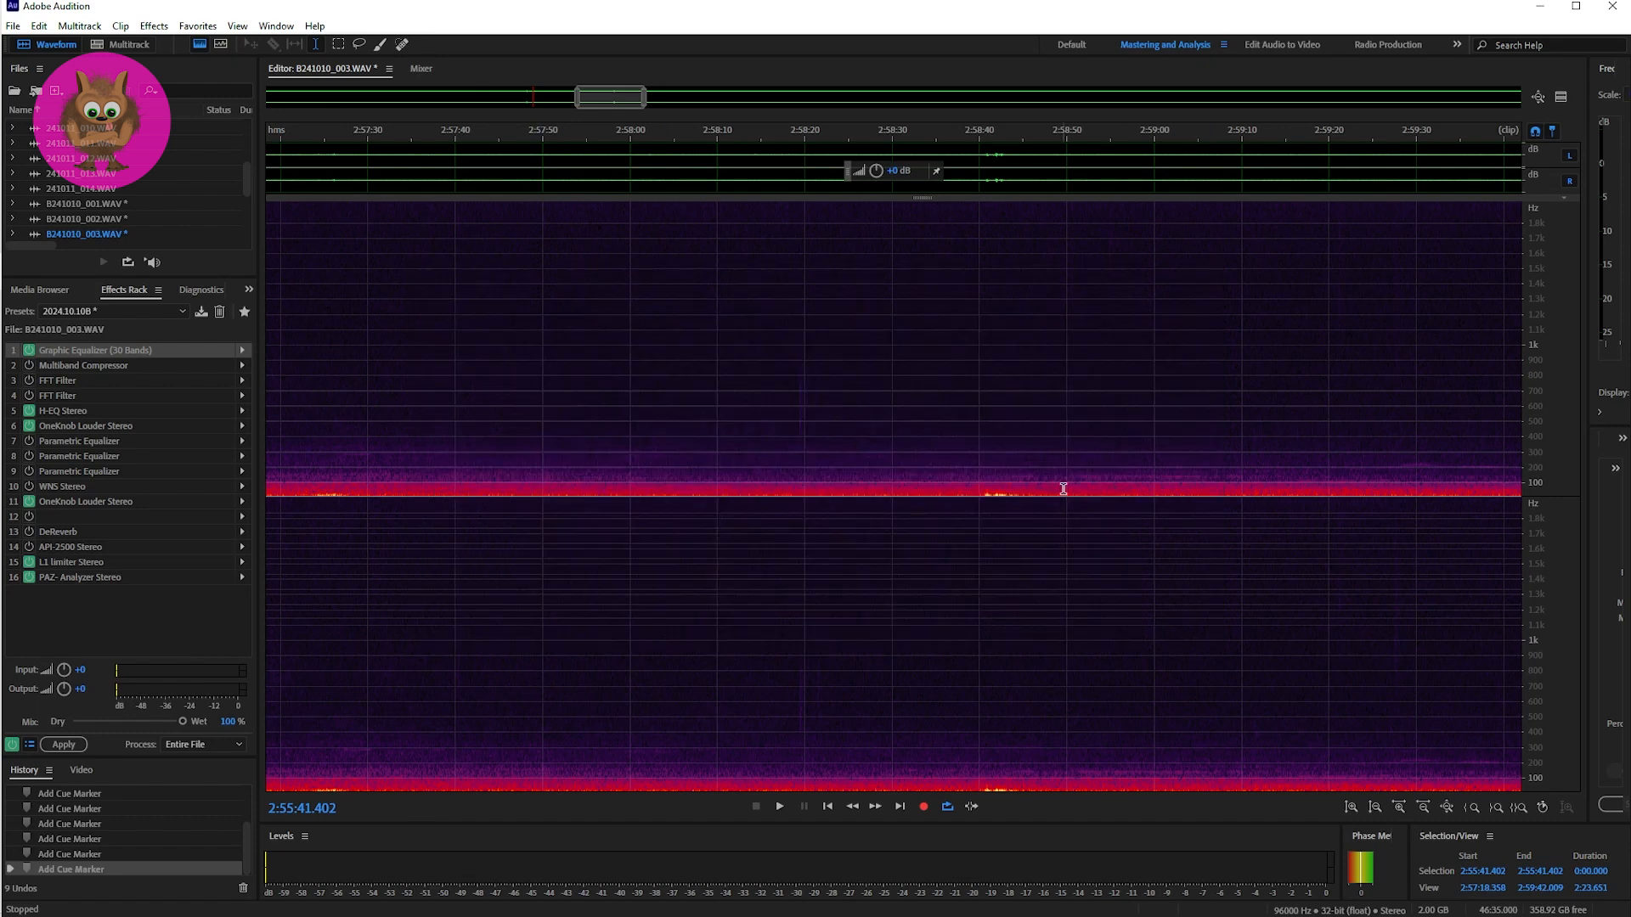
Step: Locate Marker 06 in B241010_003.WAV, place the playhead at it and narrow the view to about 70 seconds
left_click_drag(624, 100, 787, 99)
left_click(653, 325)
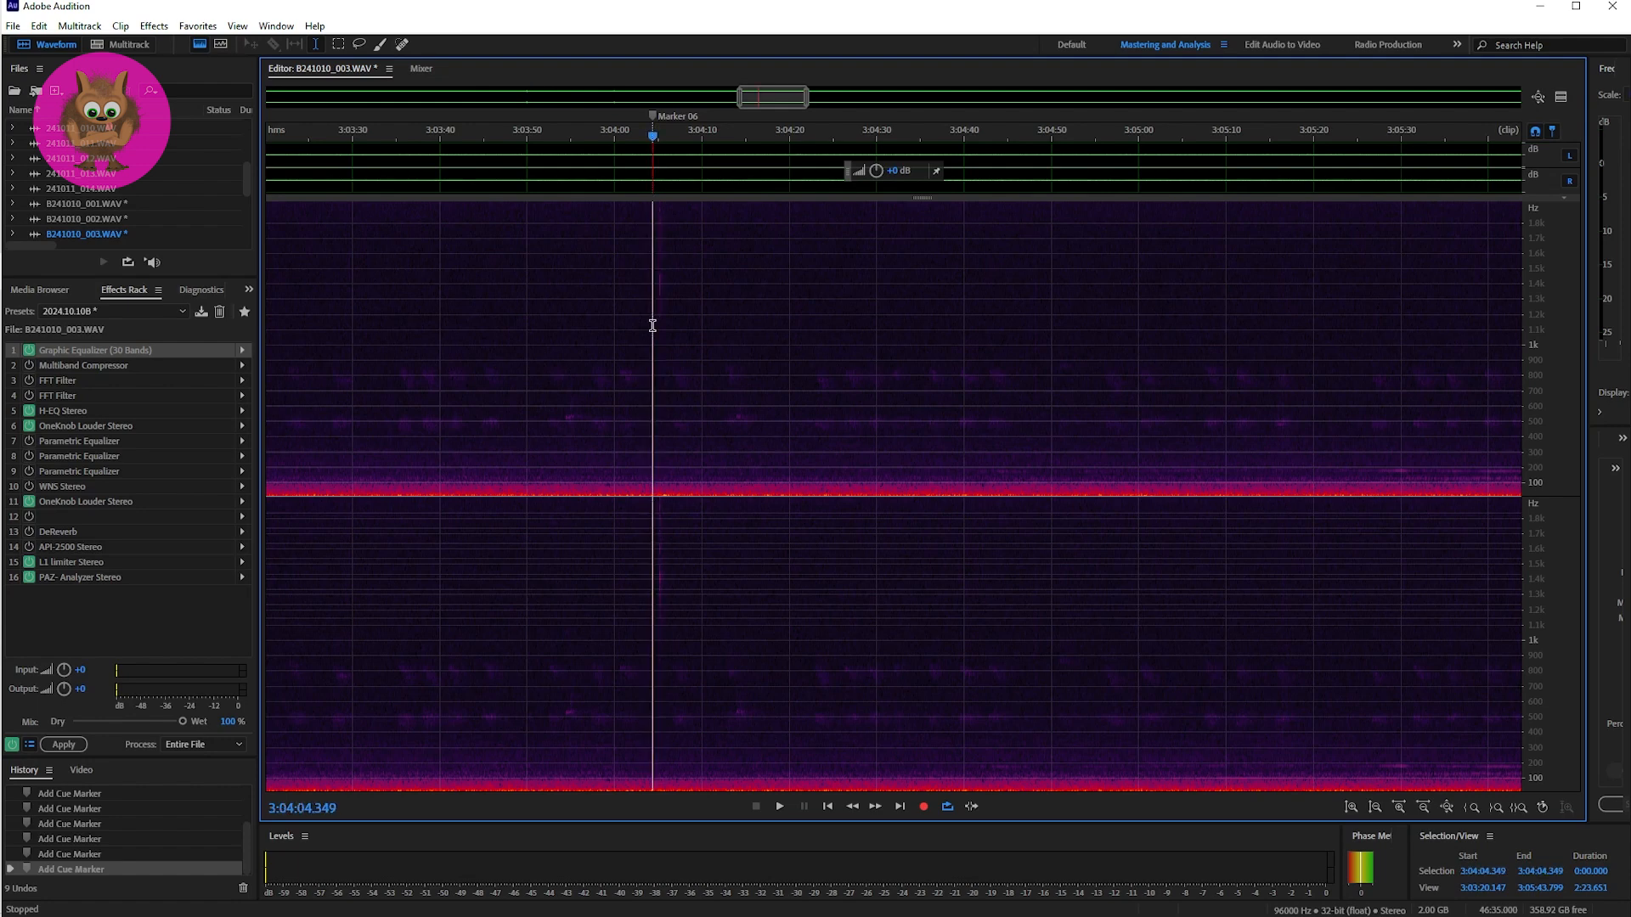
left_click_drag(738, 96, 776, 99)
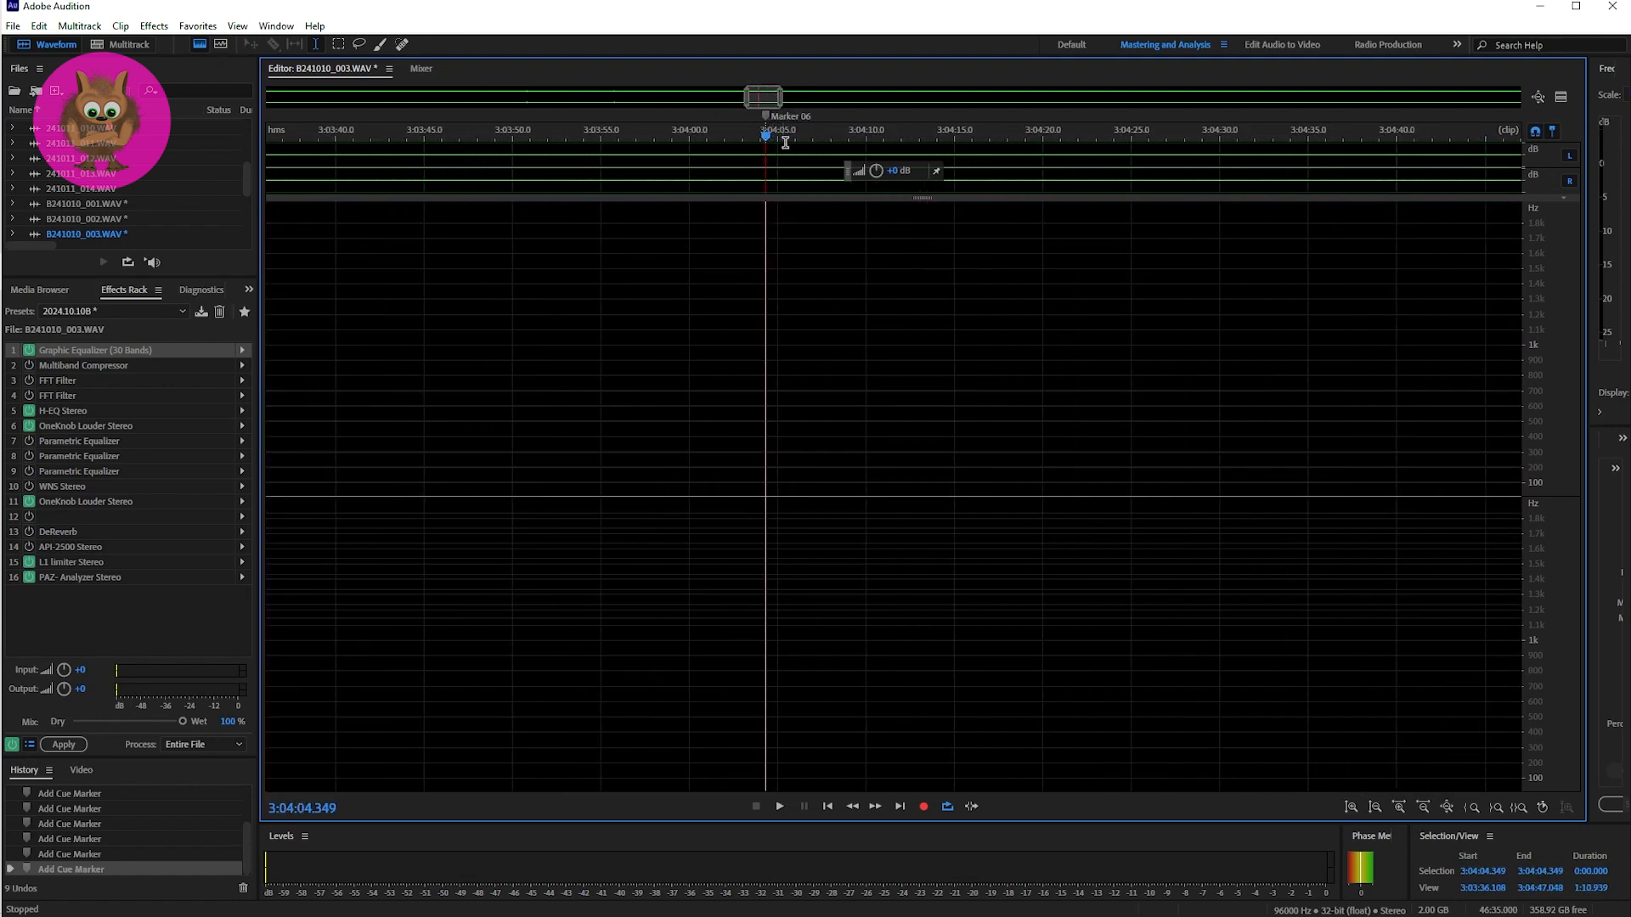
Step: Listen to the Marker 06 passage four times from 3:04:04.016, just before the marker
left_click(760, 370)
key("space")
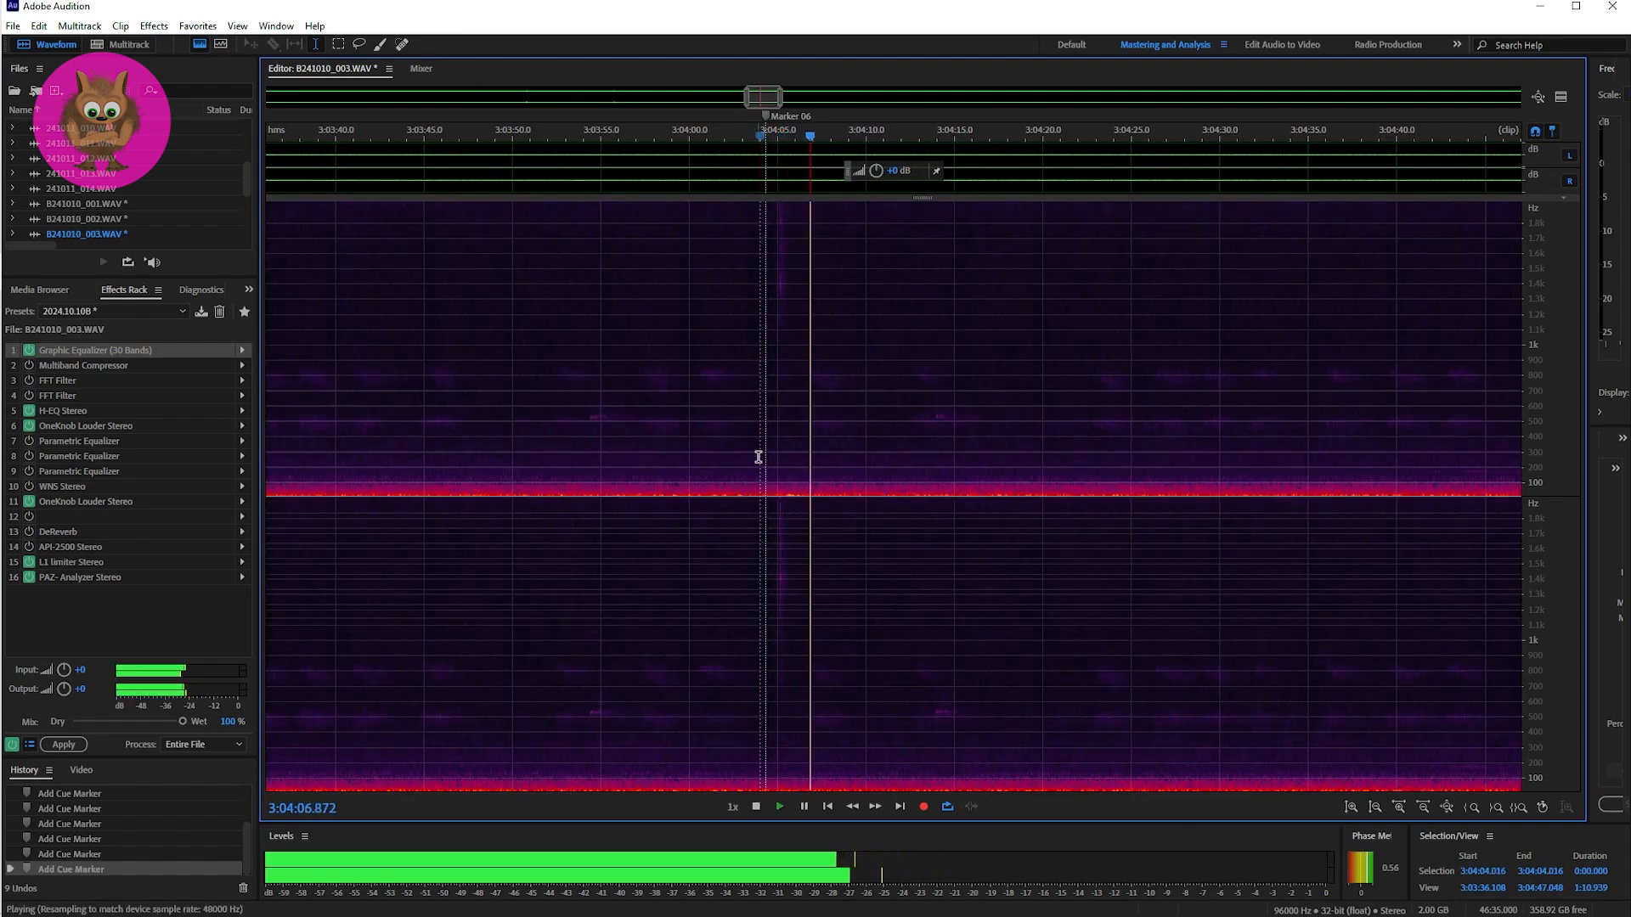
key("space")
key("space")
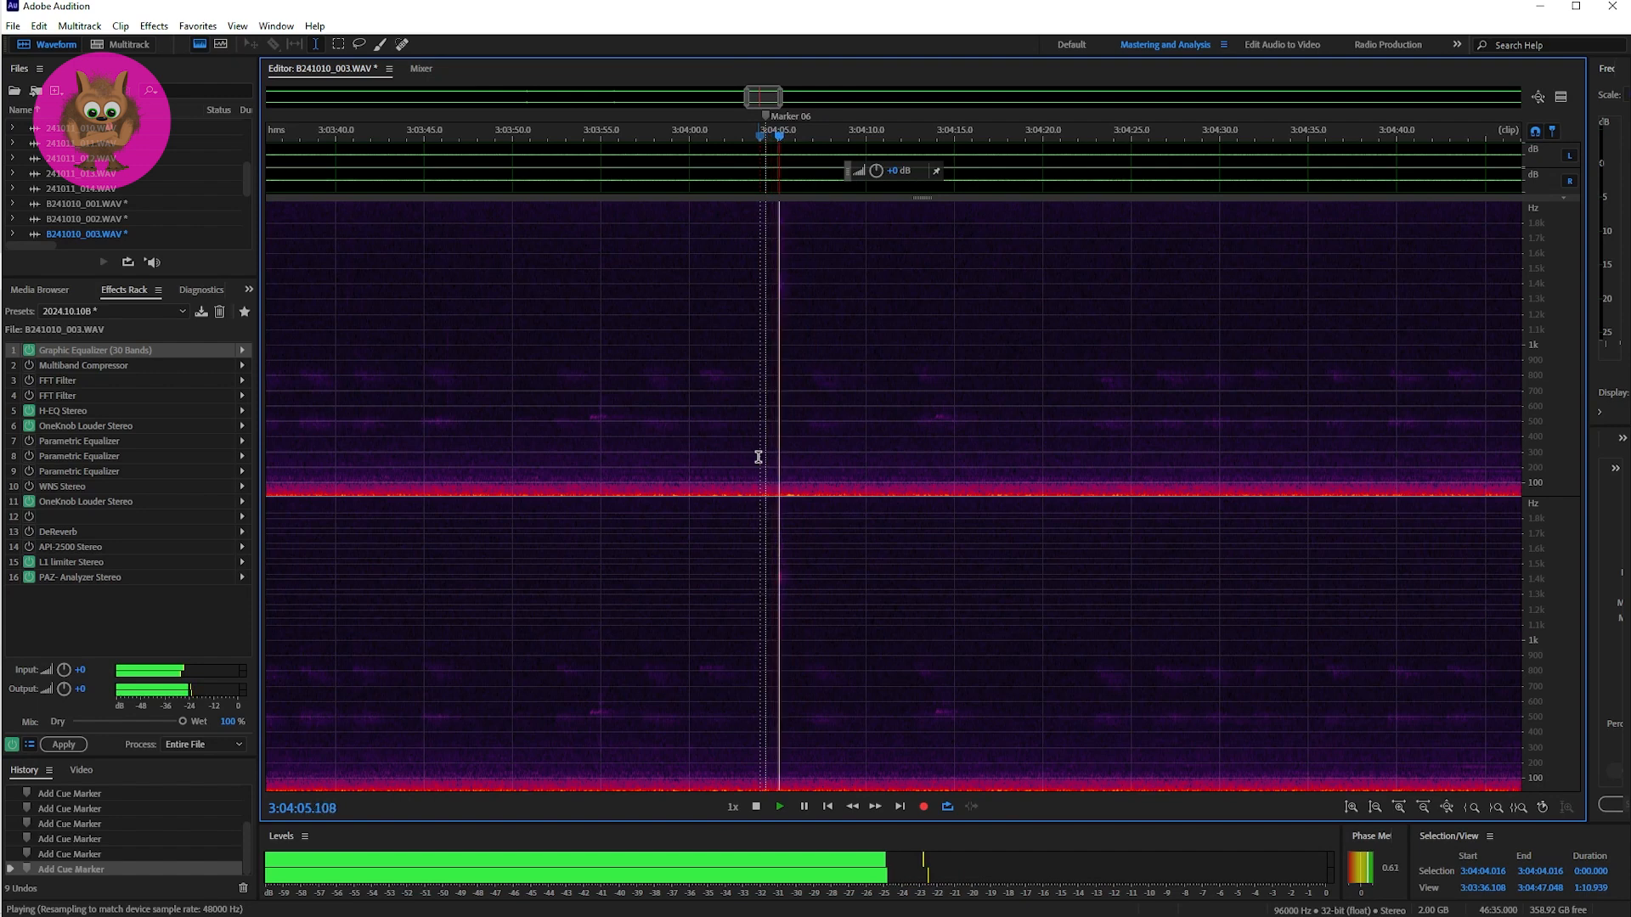
key("space")
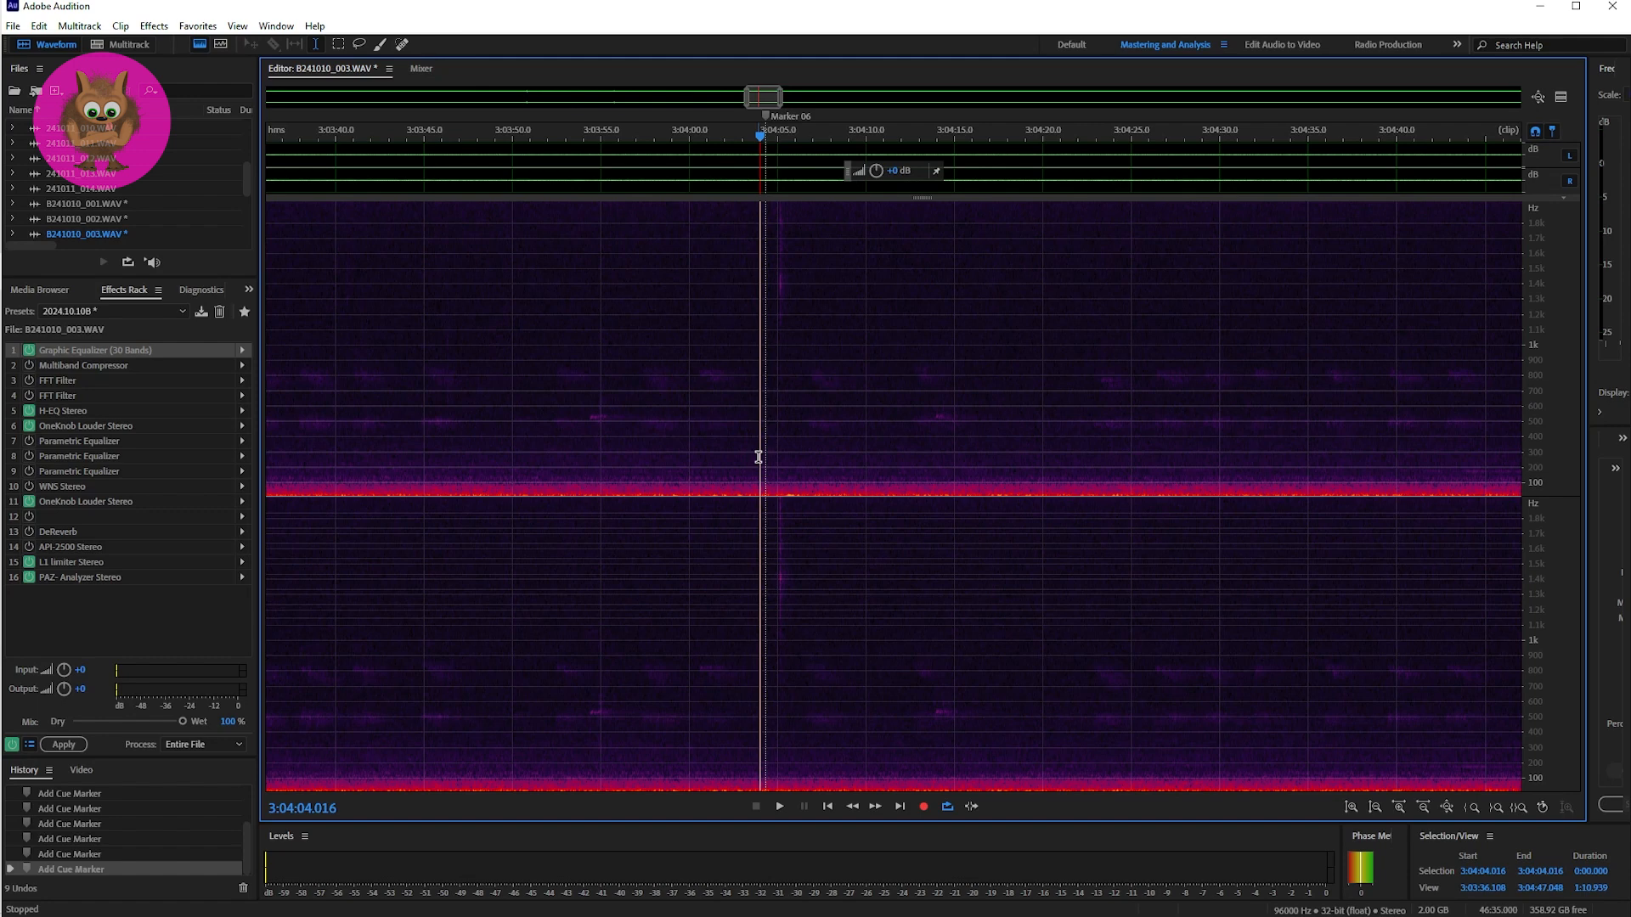
key("space")
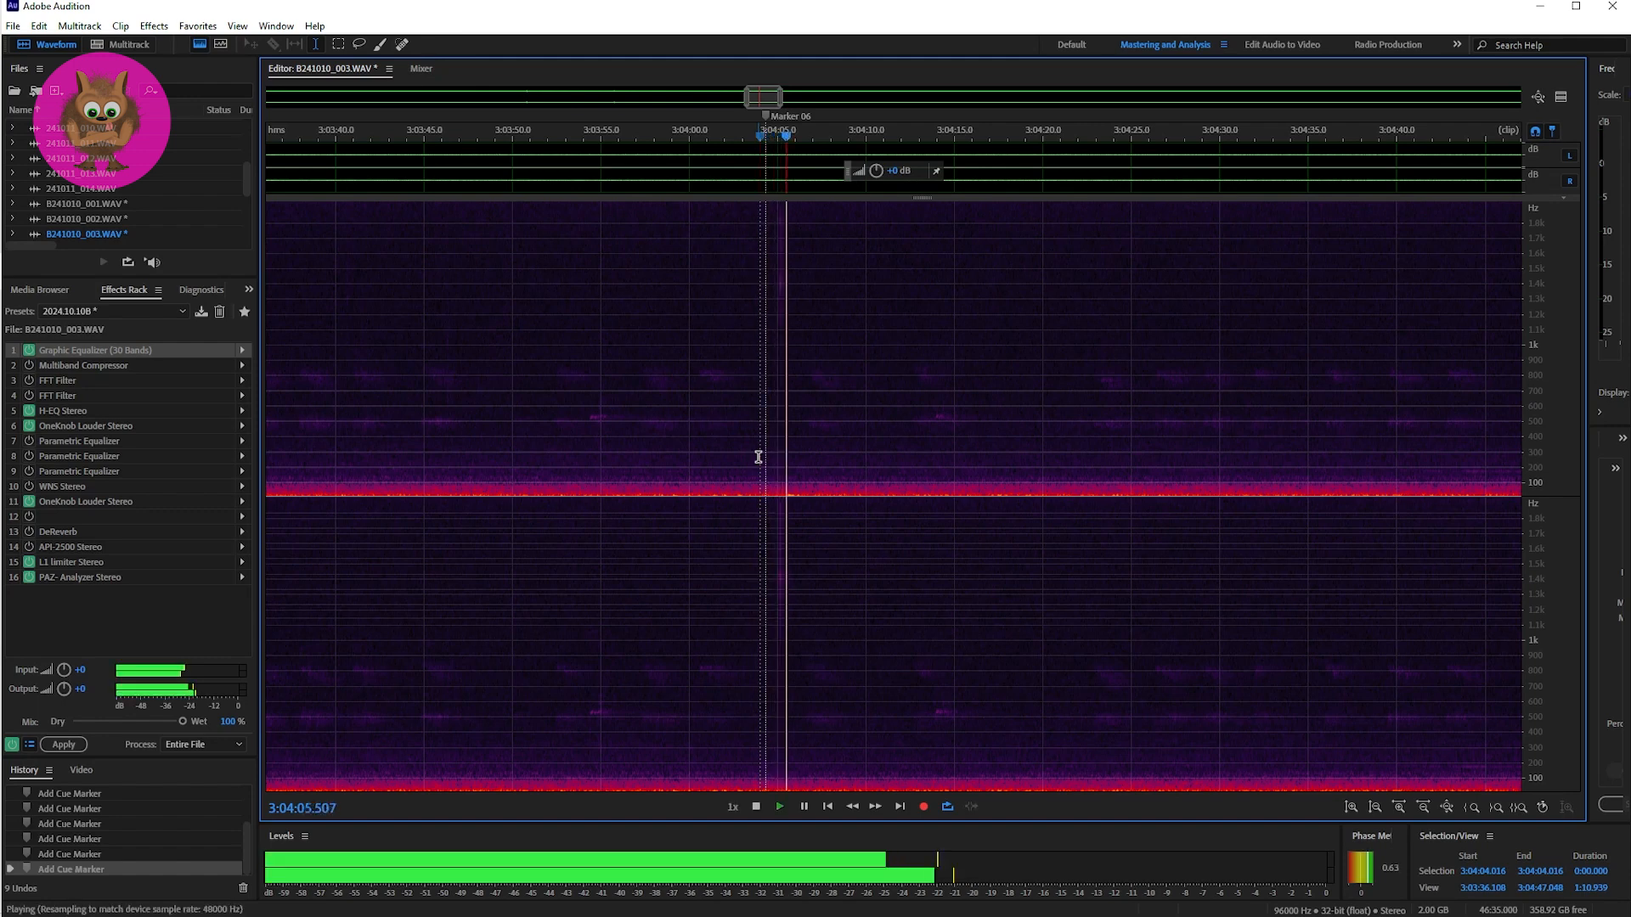
key("space")
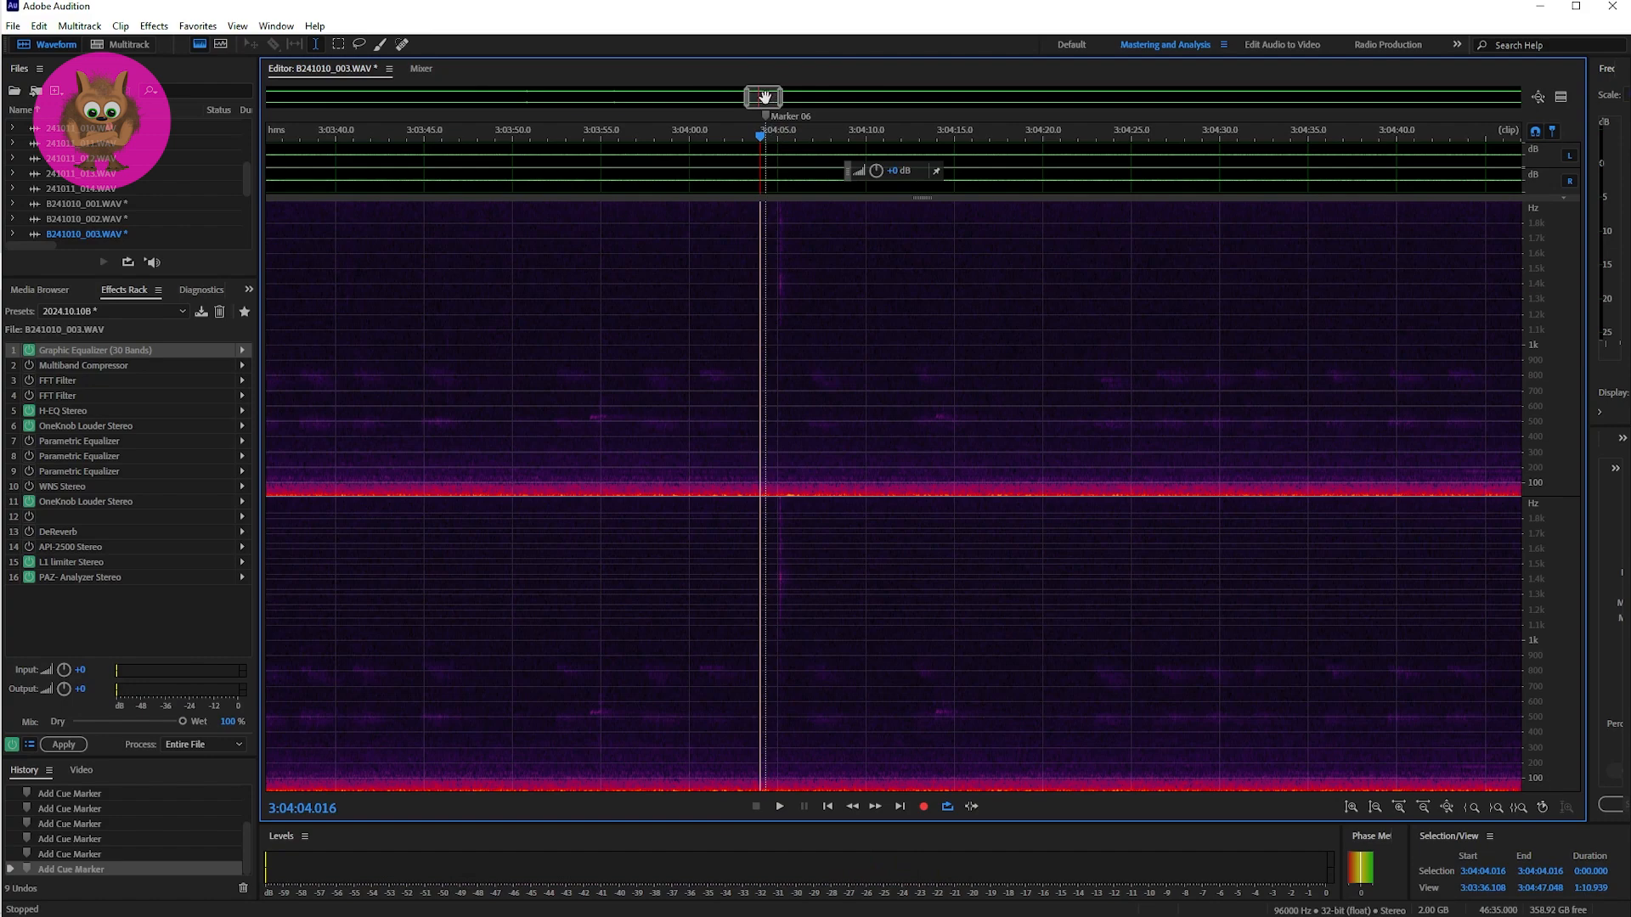
key("space")
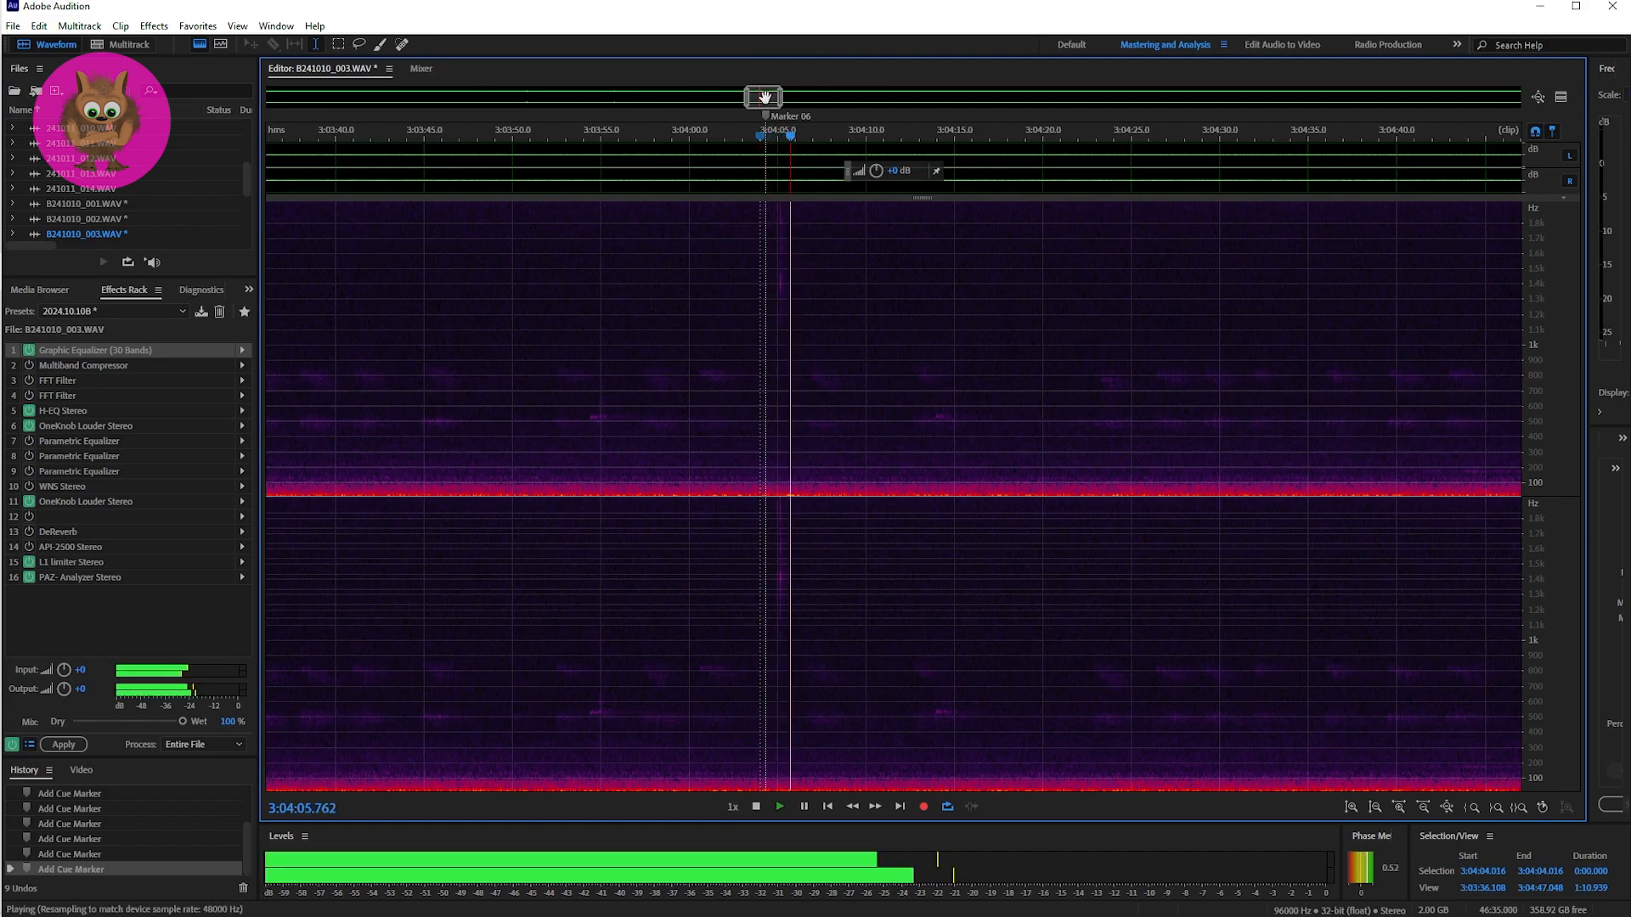
key("space")
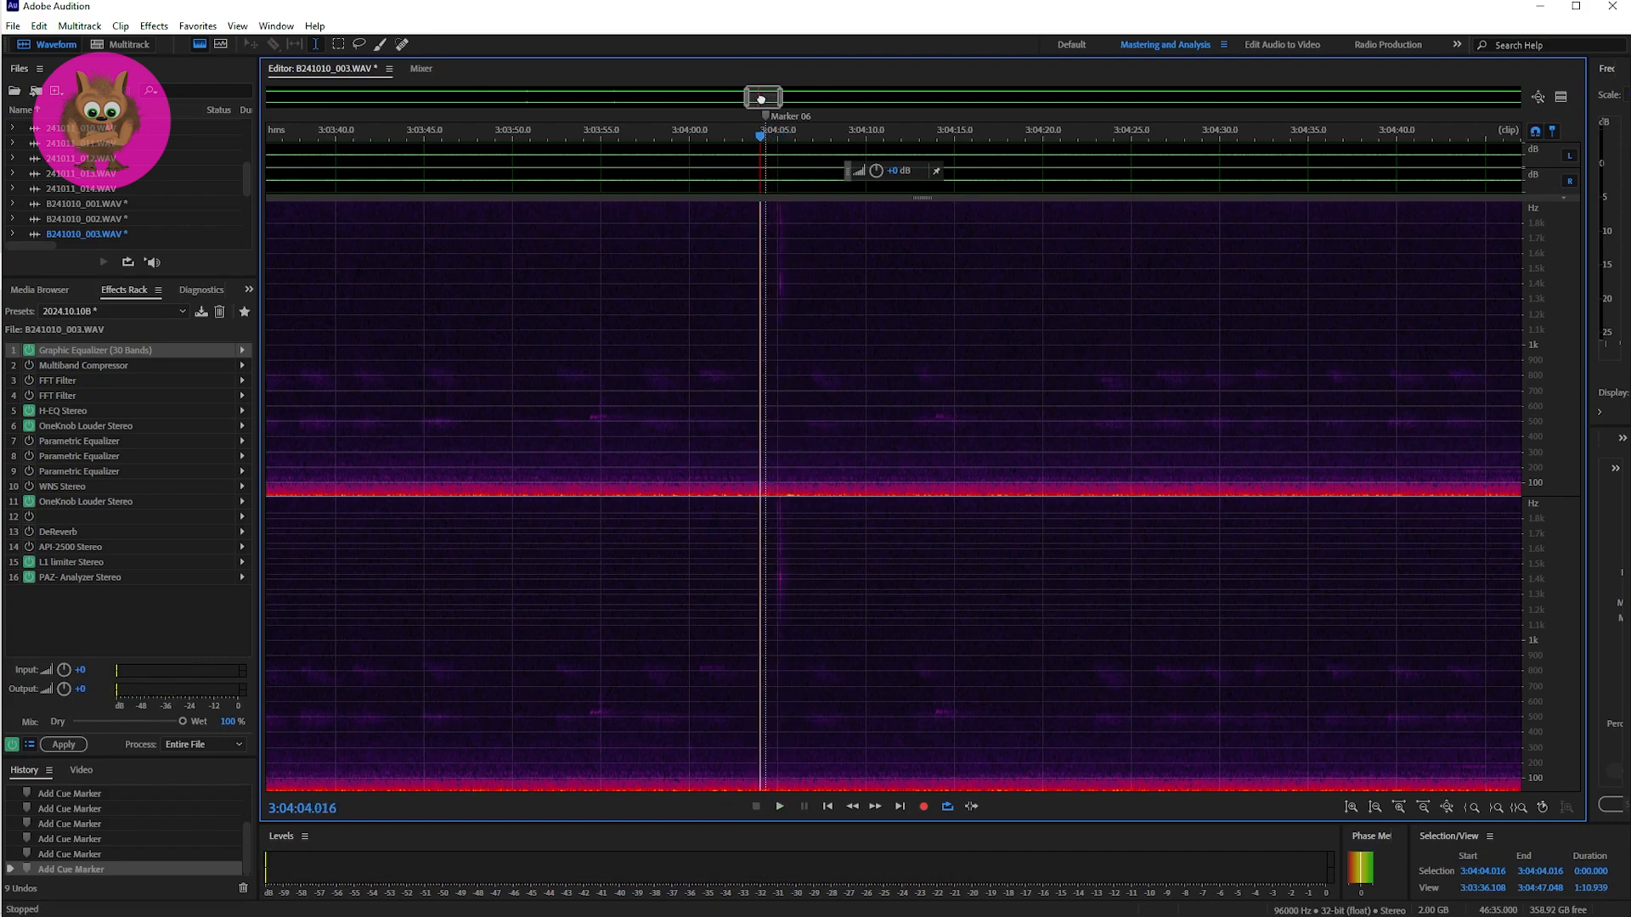
Step: Locate Marker 07 near the end of the recording, place the playhead at it and narrow the view to about 37 seconds
left_click_drag(761, 99, 864, 101)
left_click_drag(855, 98, 1460, 96)
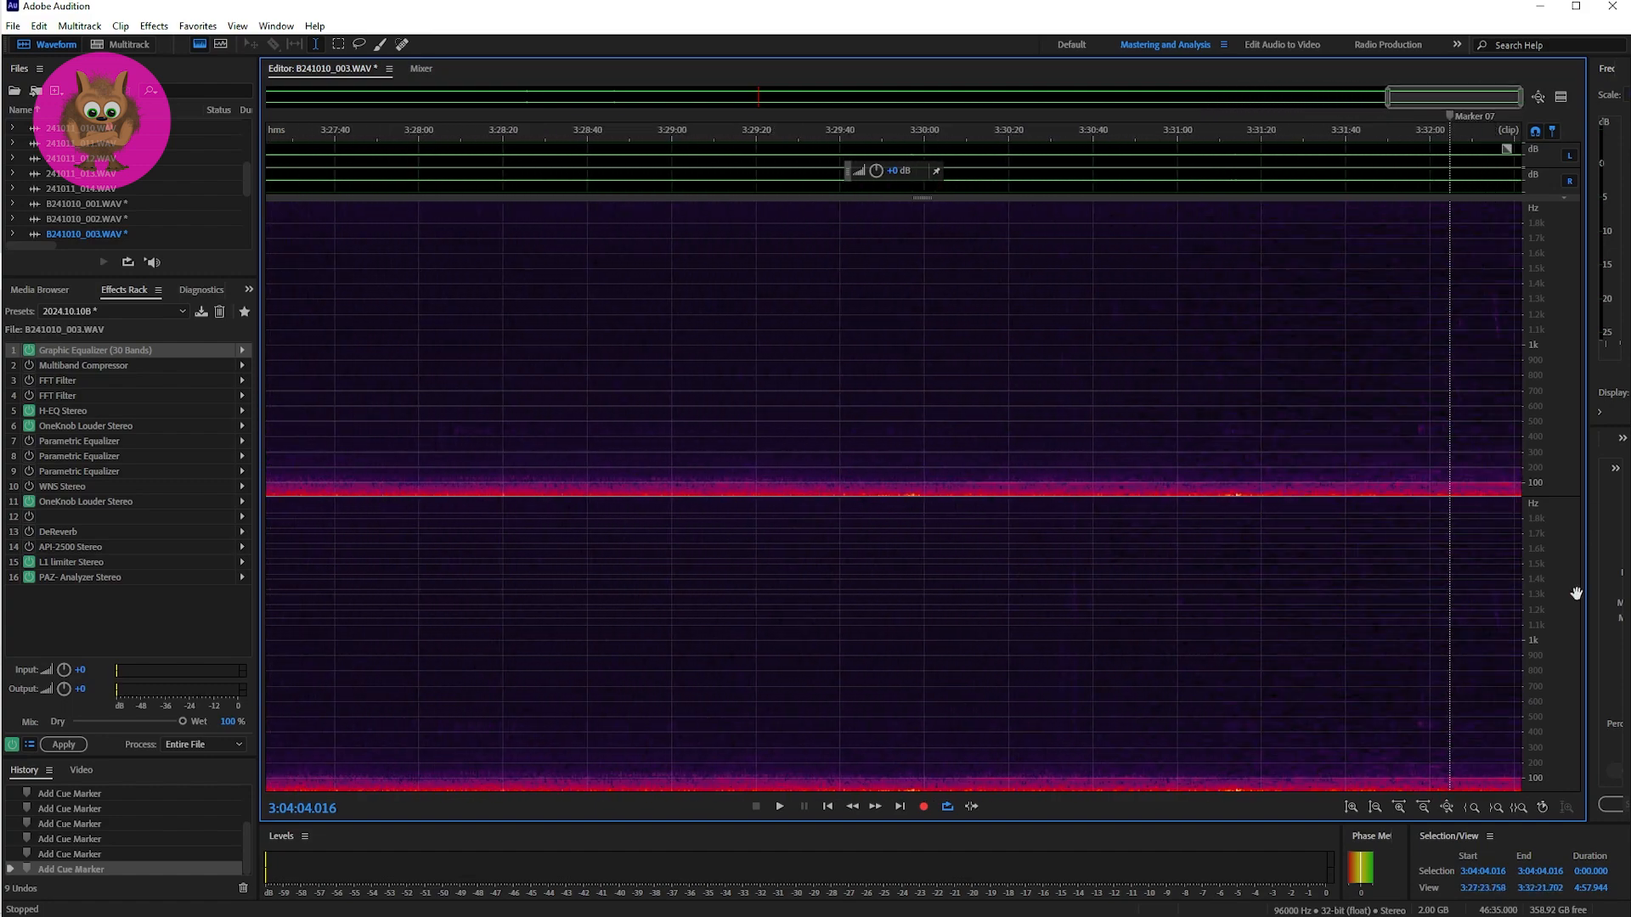
left_click(1450, 318)
scroll(1412, 106, "up", 1)
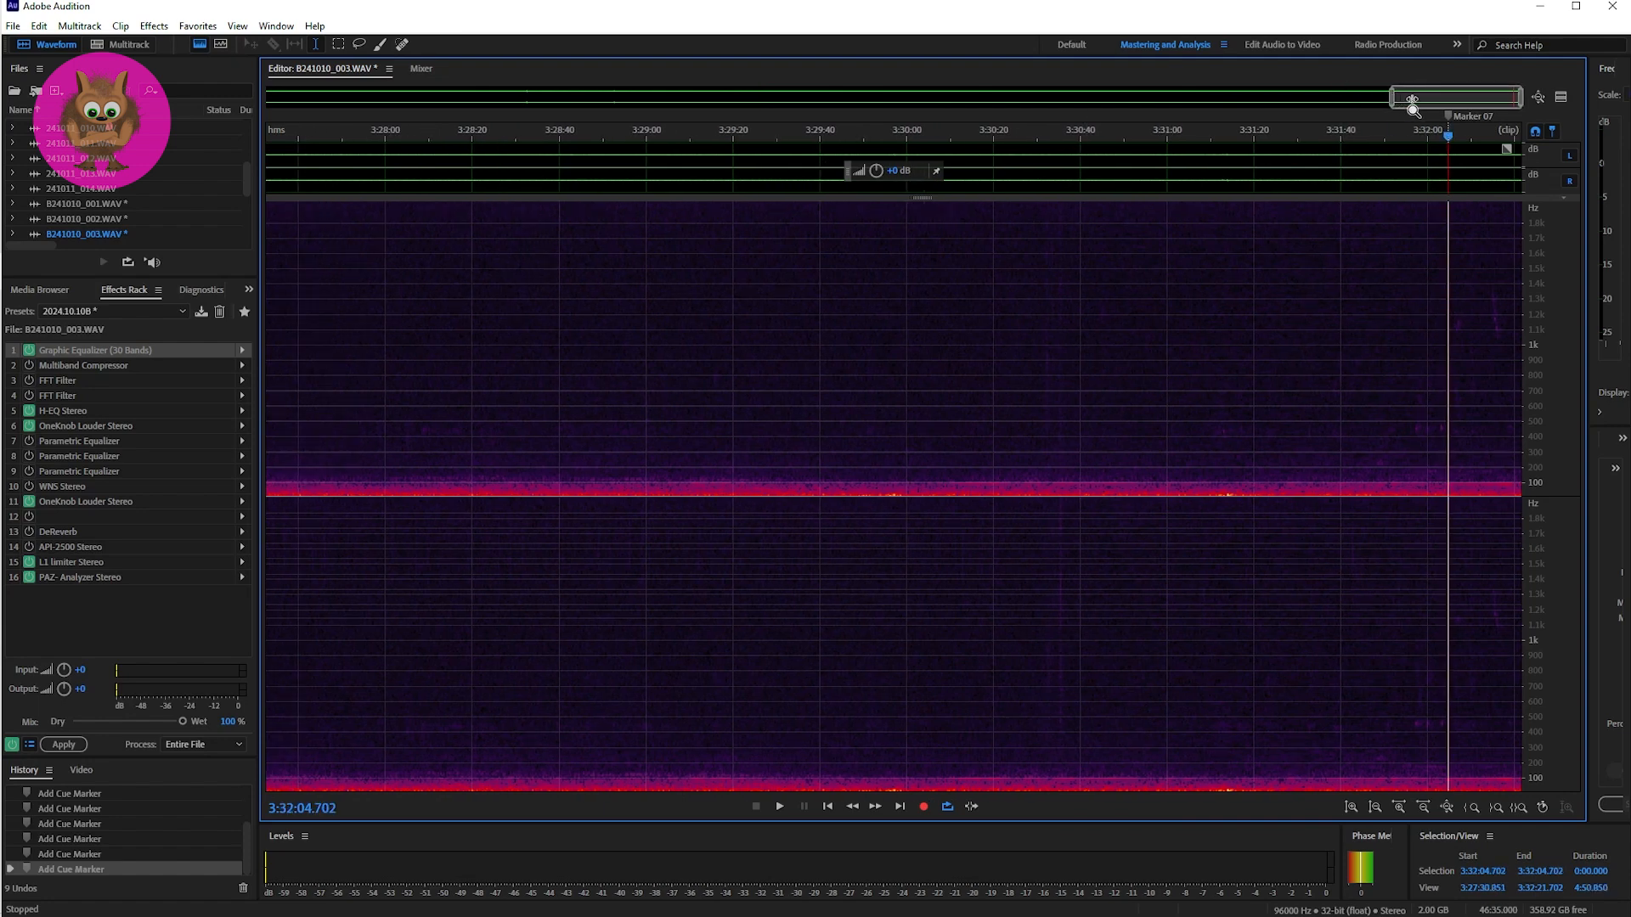
scroll(1508, 101, "up", 5)
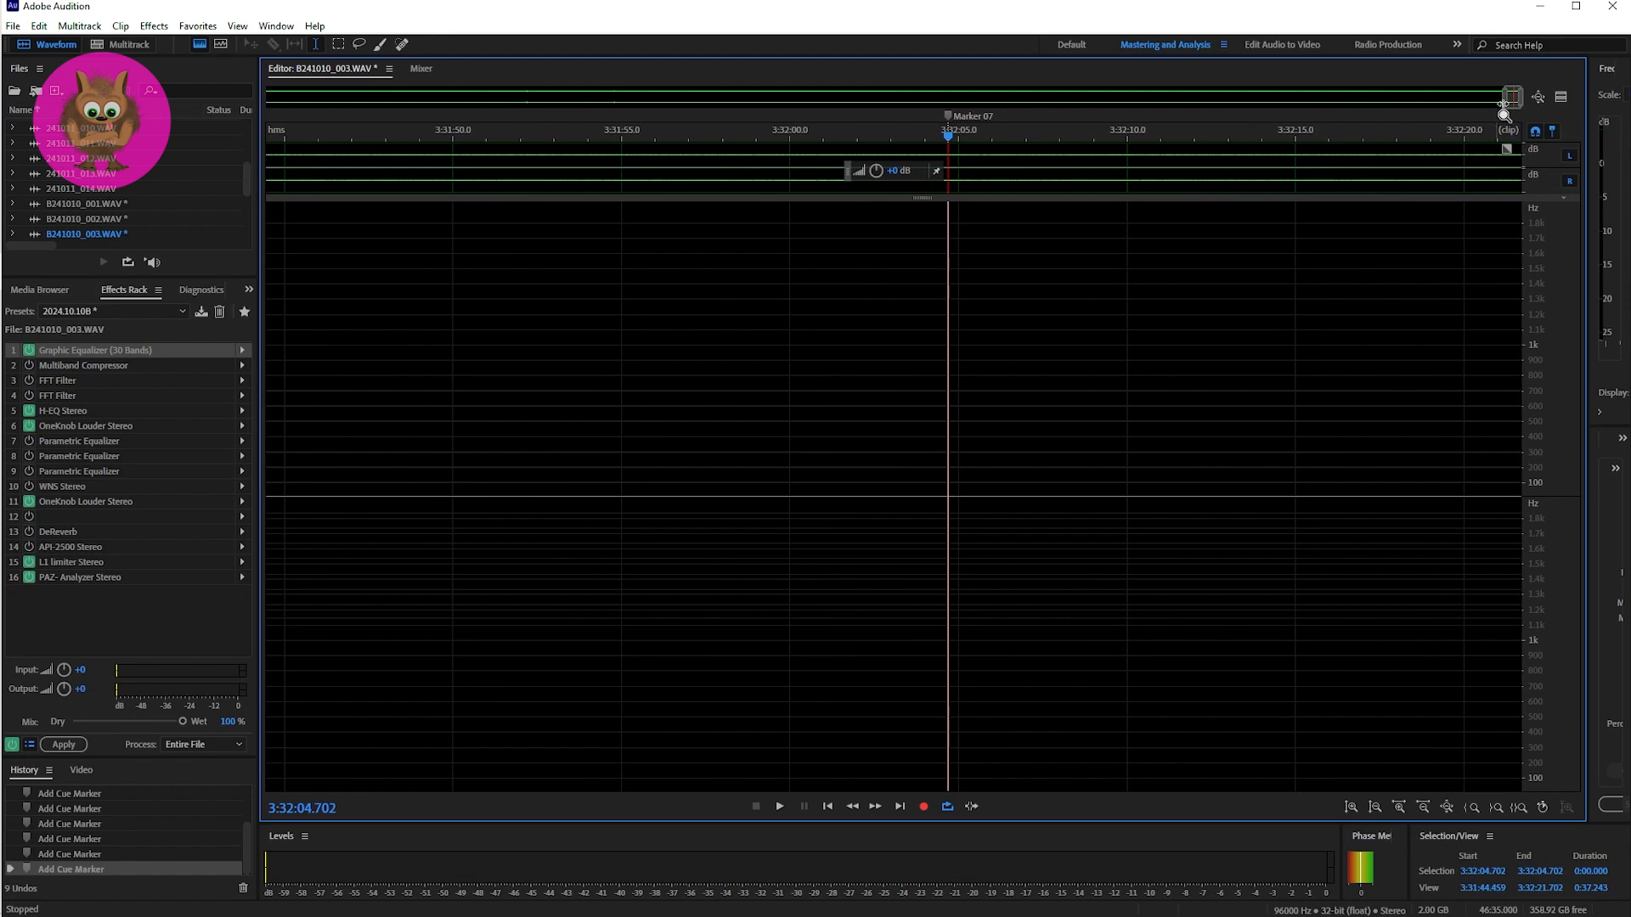
Step: Listen to the Marker 07 passage twice from 3:32:04.262 and once more from 3:32:05.751
left_click(934, 477)
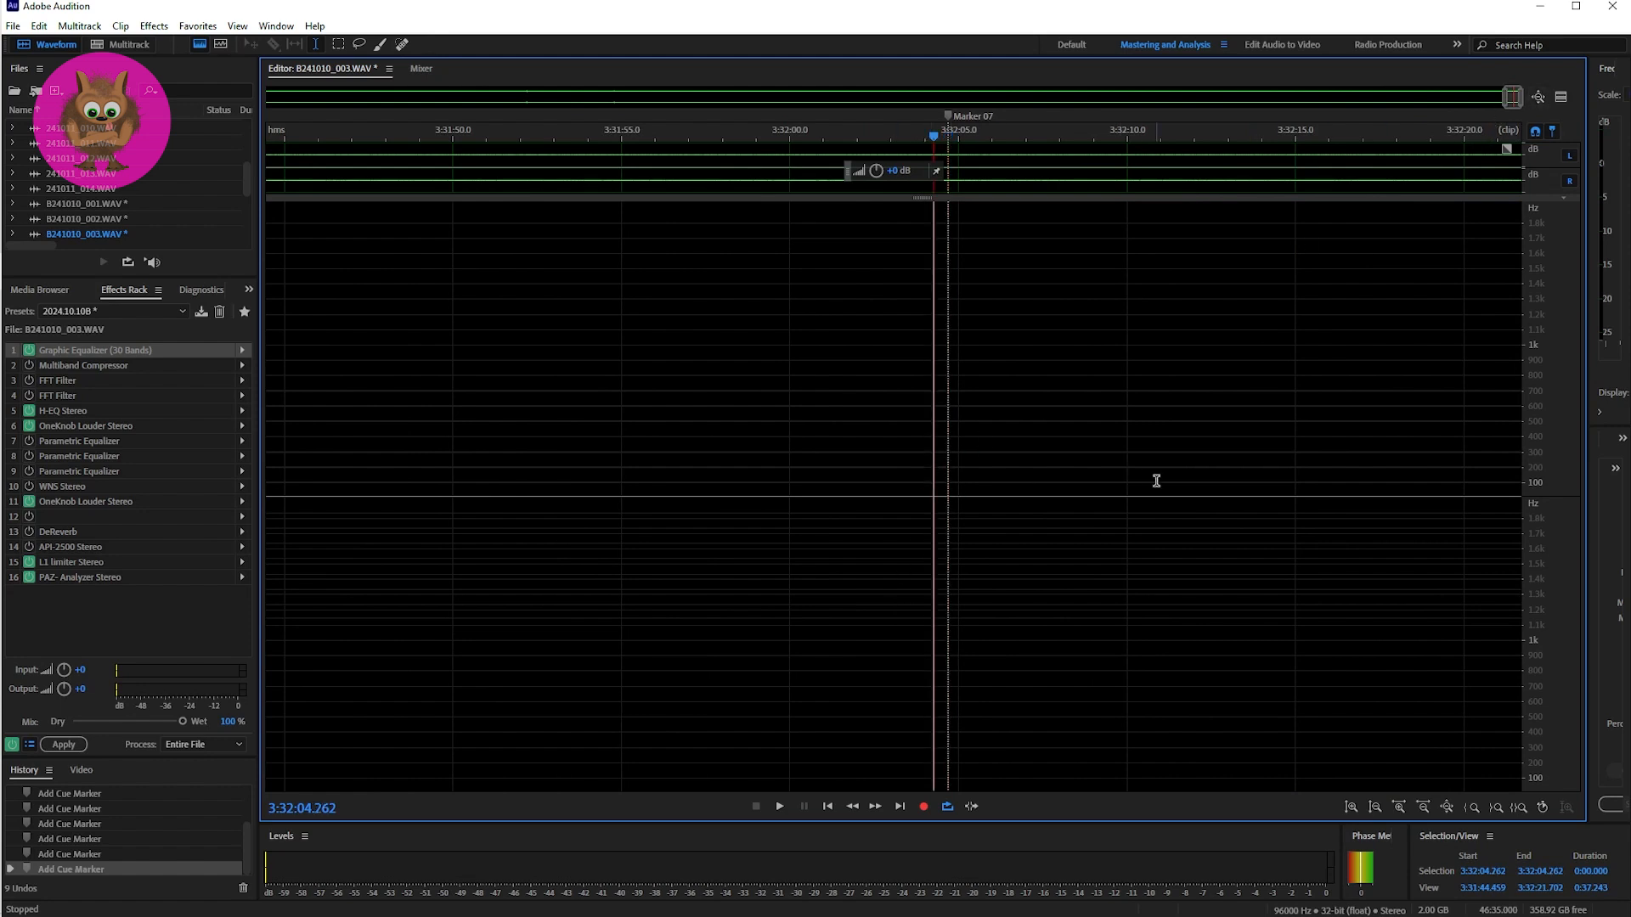
key("space")
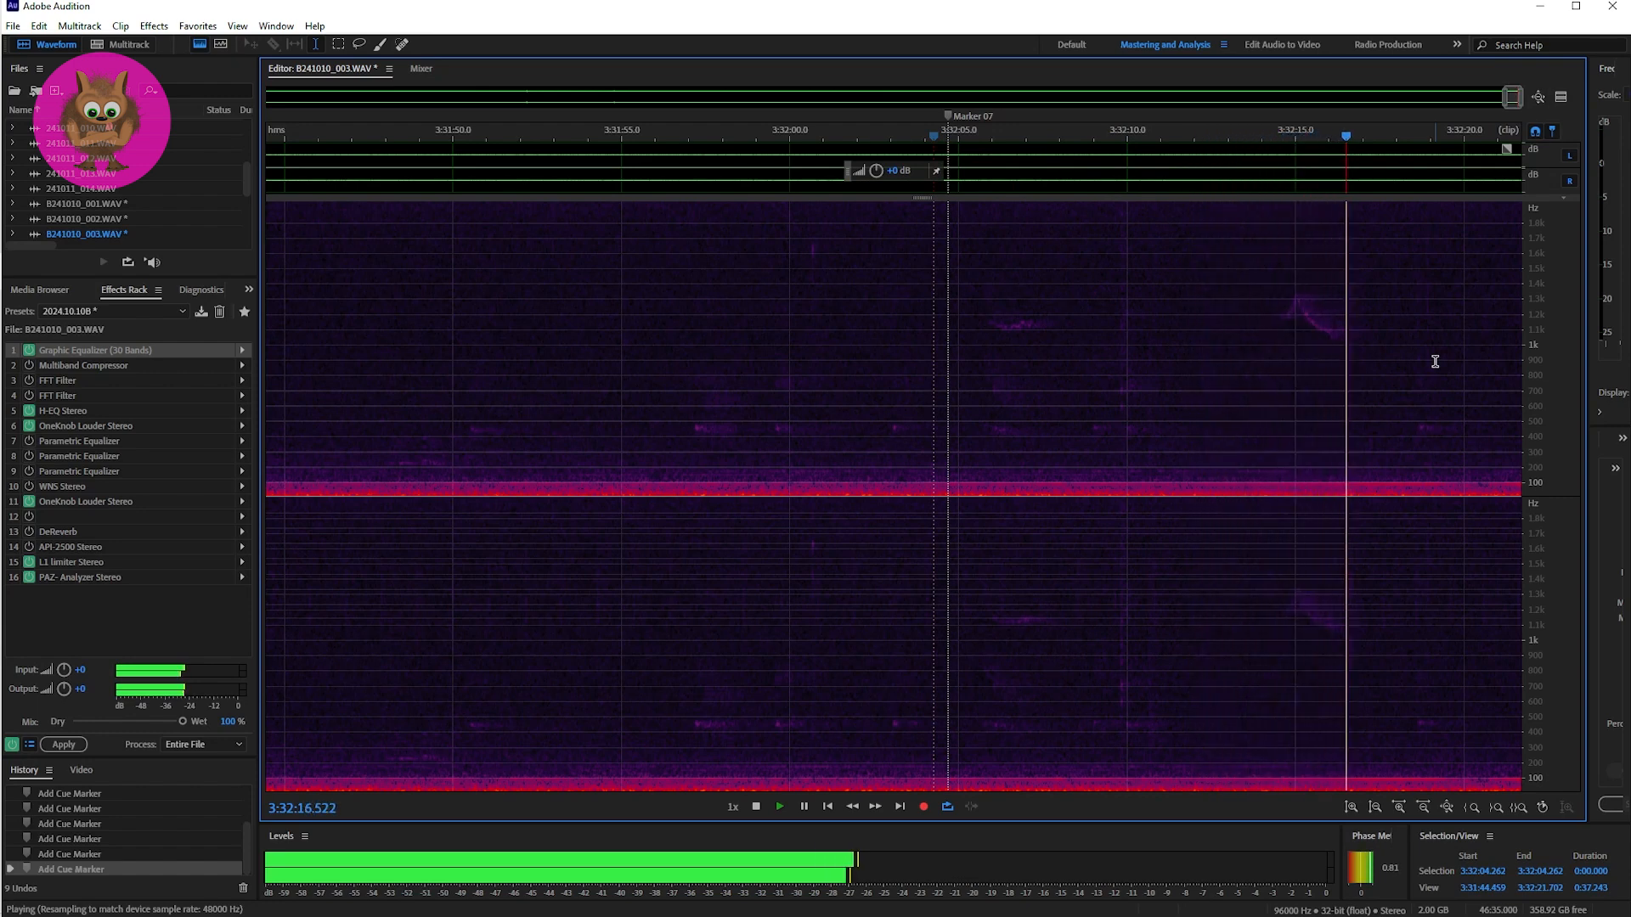
key("space")
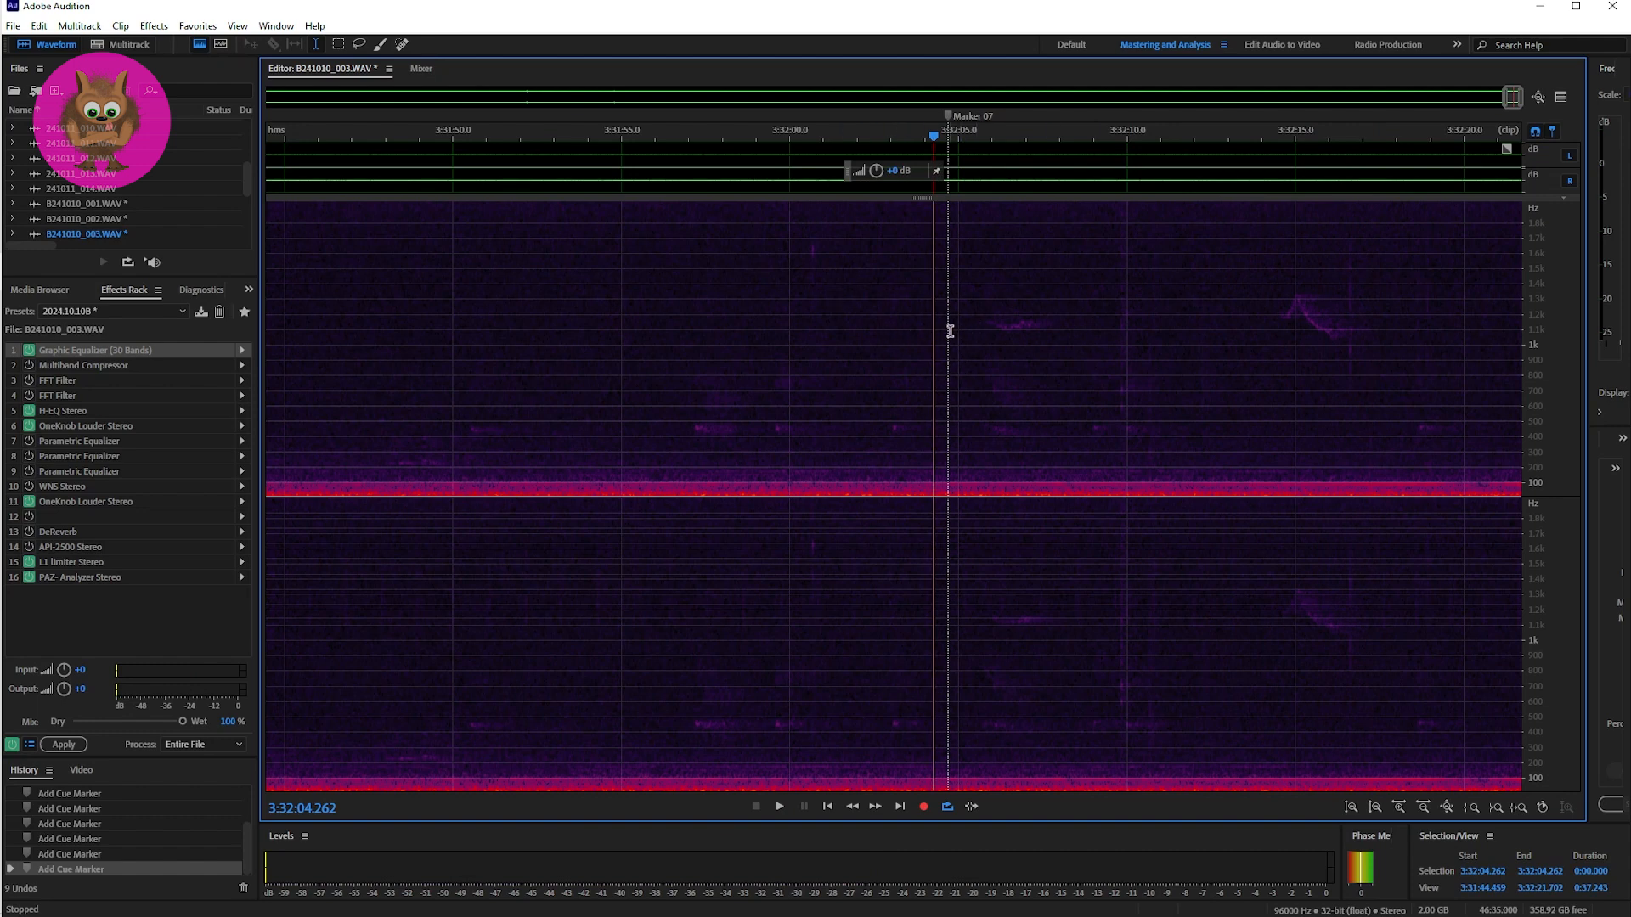
key("space")
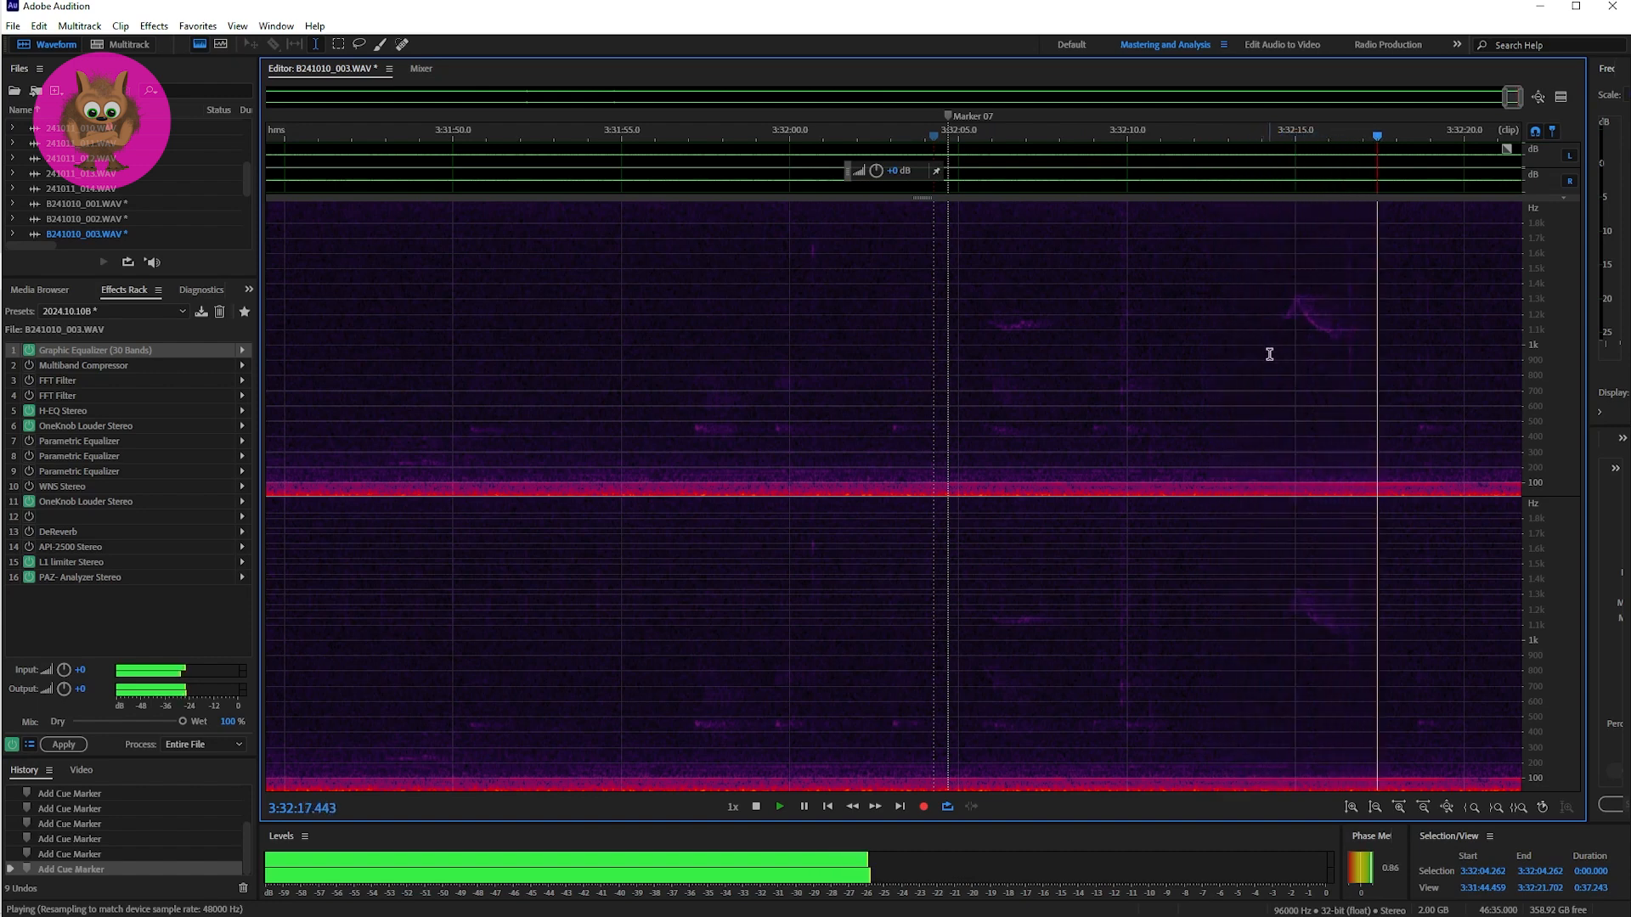
key("space")
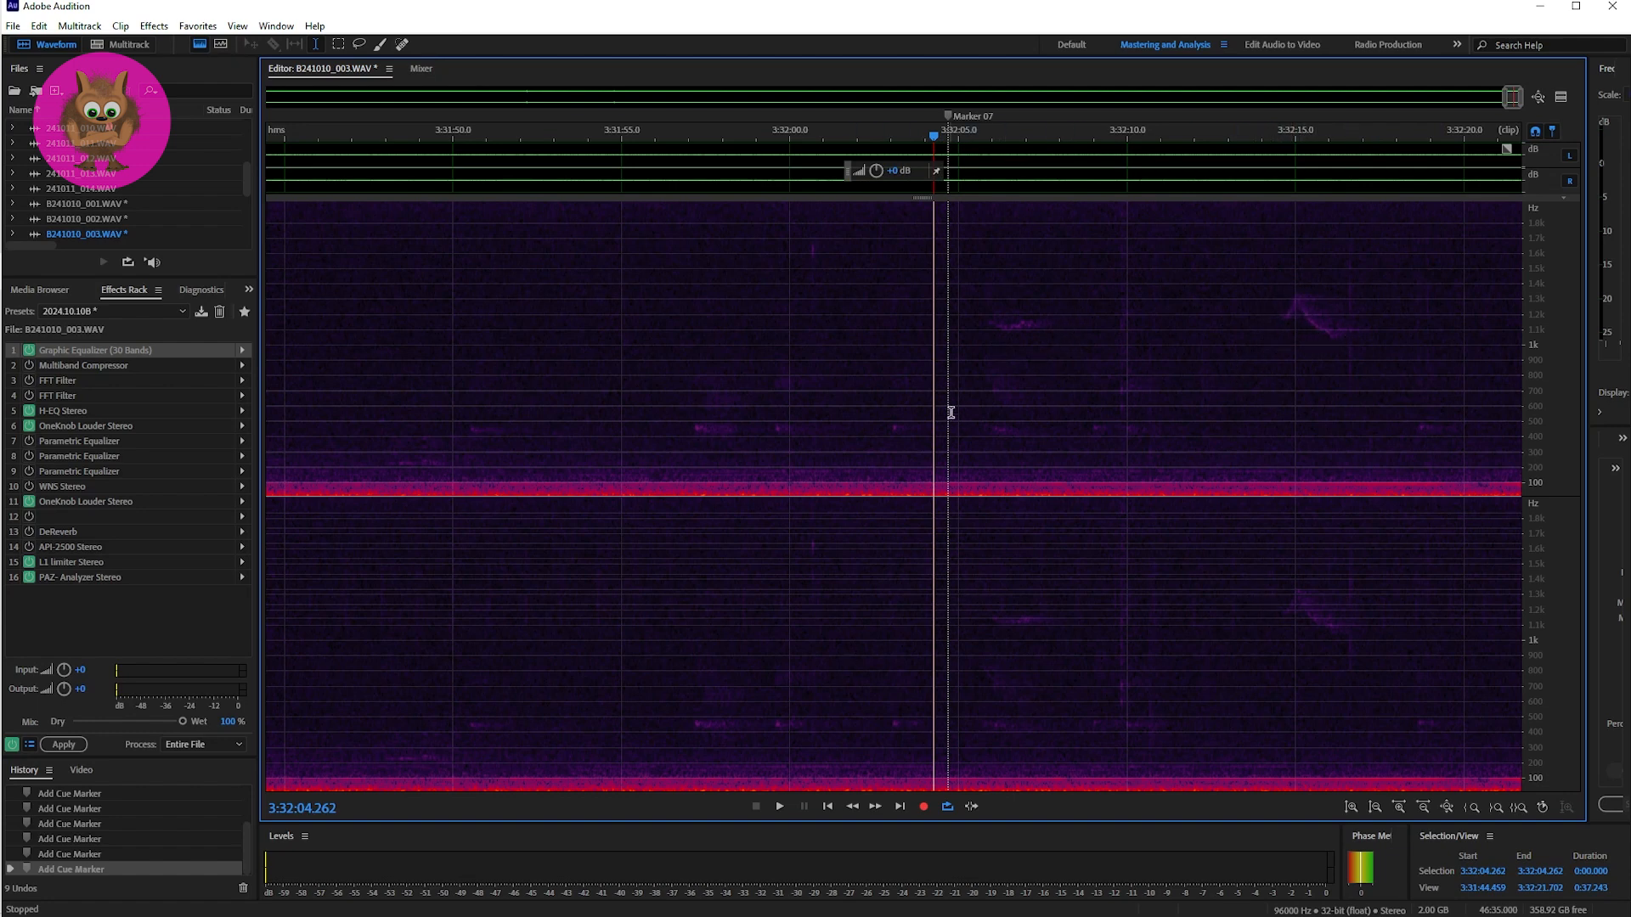
left_click(983, 352)
key("space")
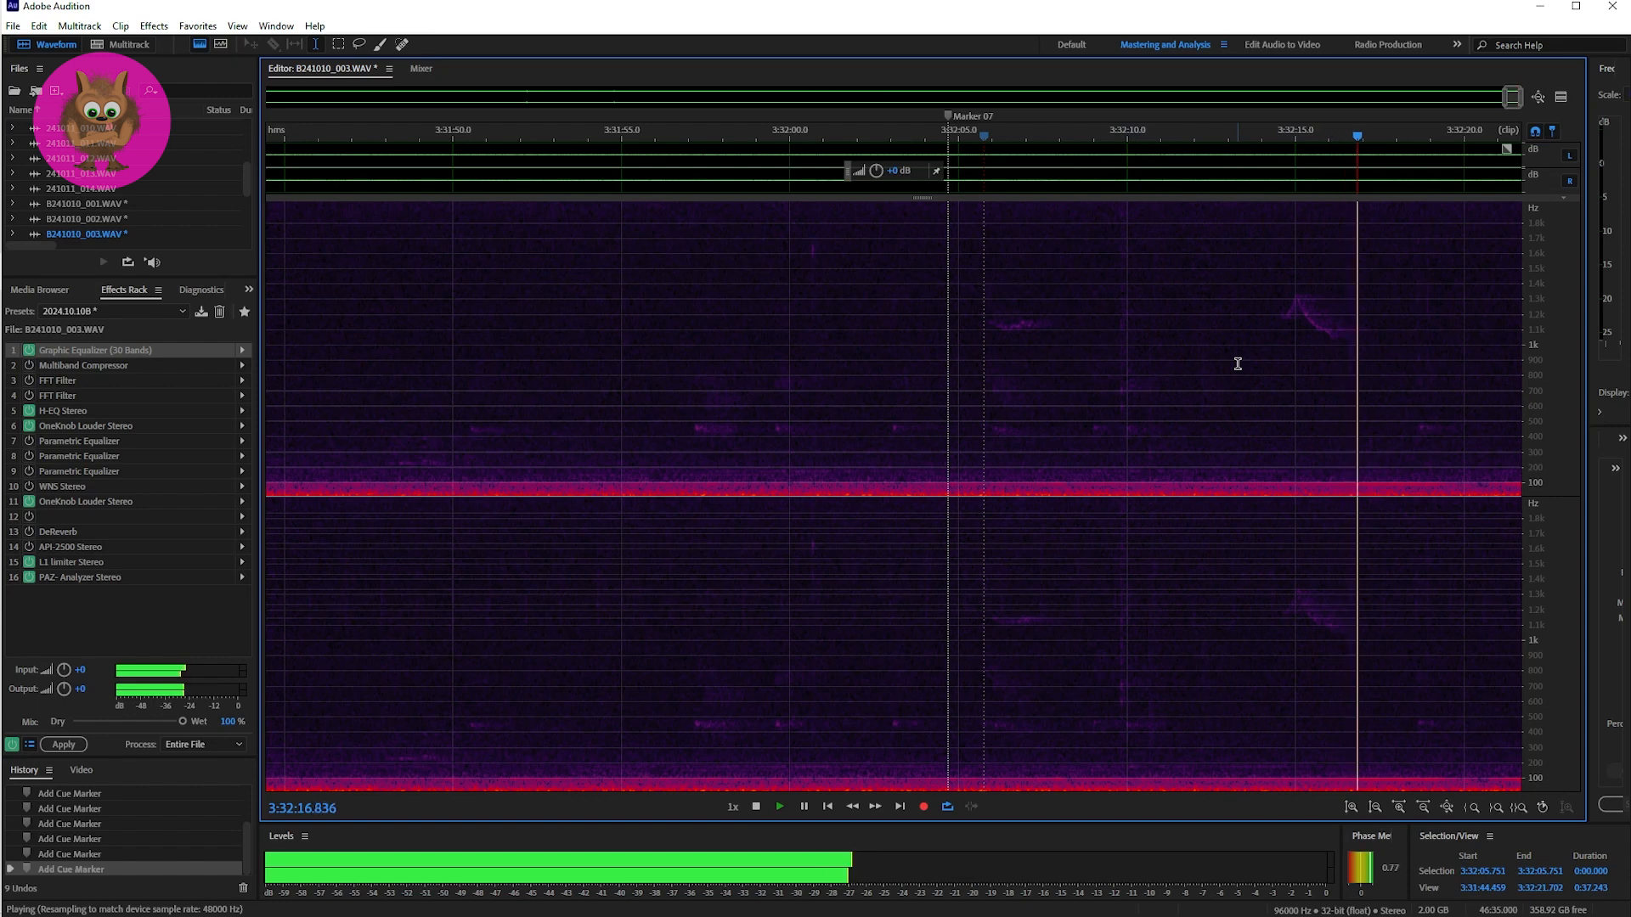
key("space")
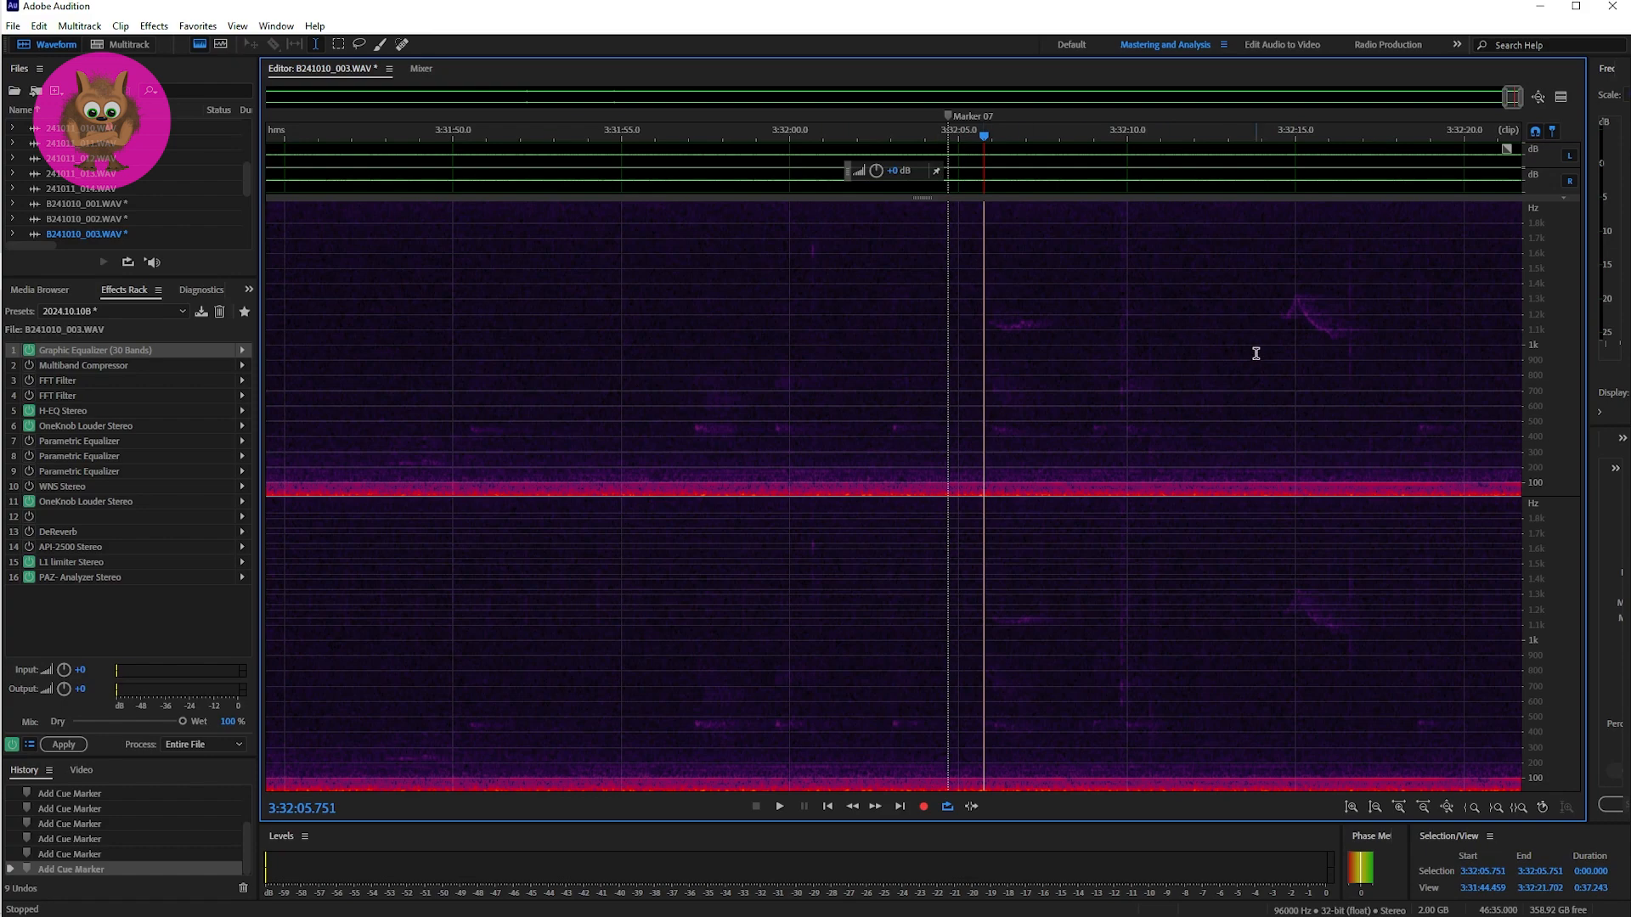
Step: Return to the 2024.10.10 Four Notch multitrack session and open the Track 2 clip B241010_004.WAV for waveform editing at 3:35:00.000
key("0")
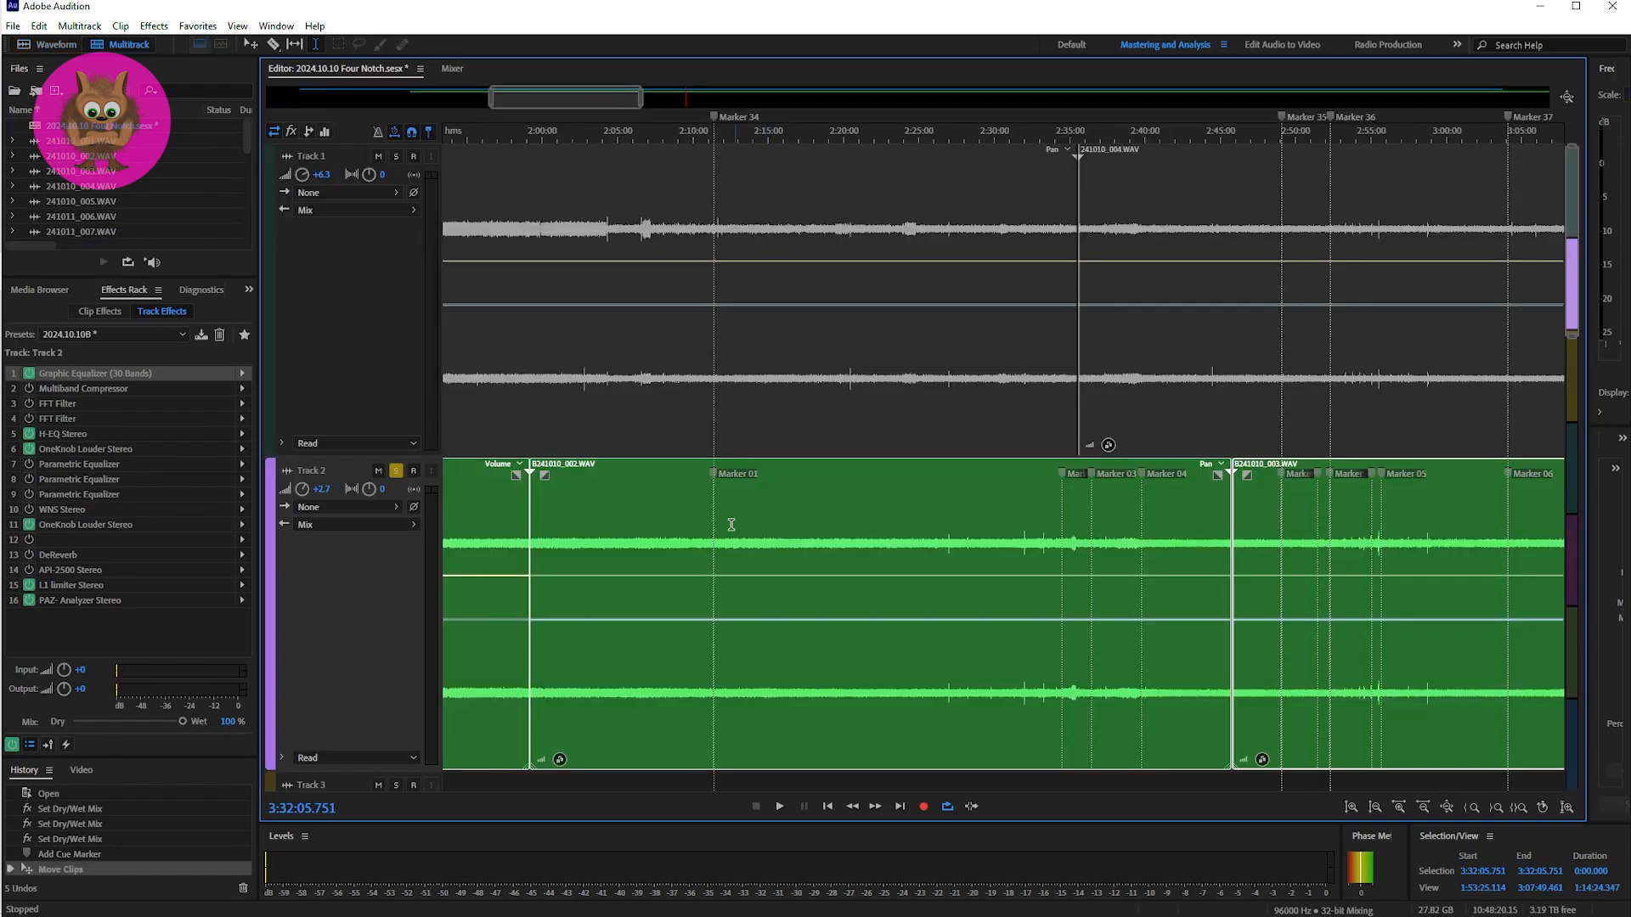
key("space")
key("space")
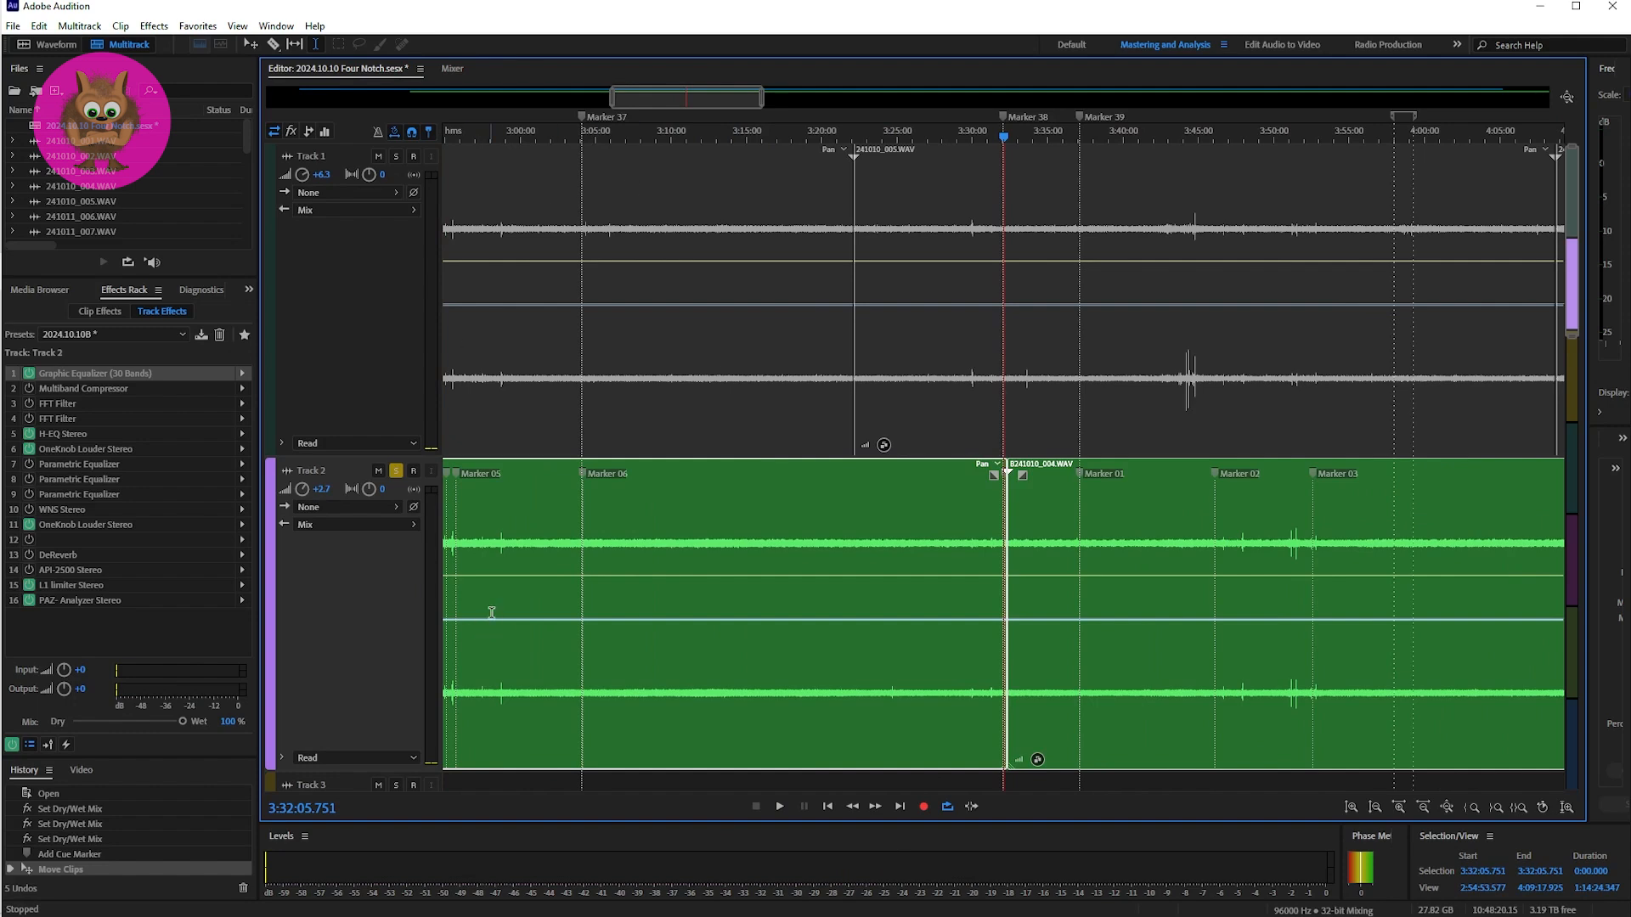
left_click(1049, 495)
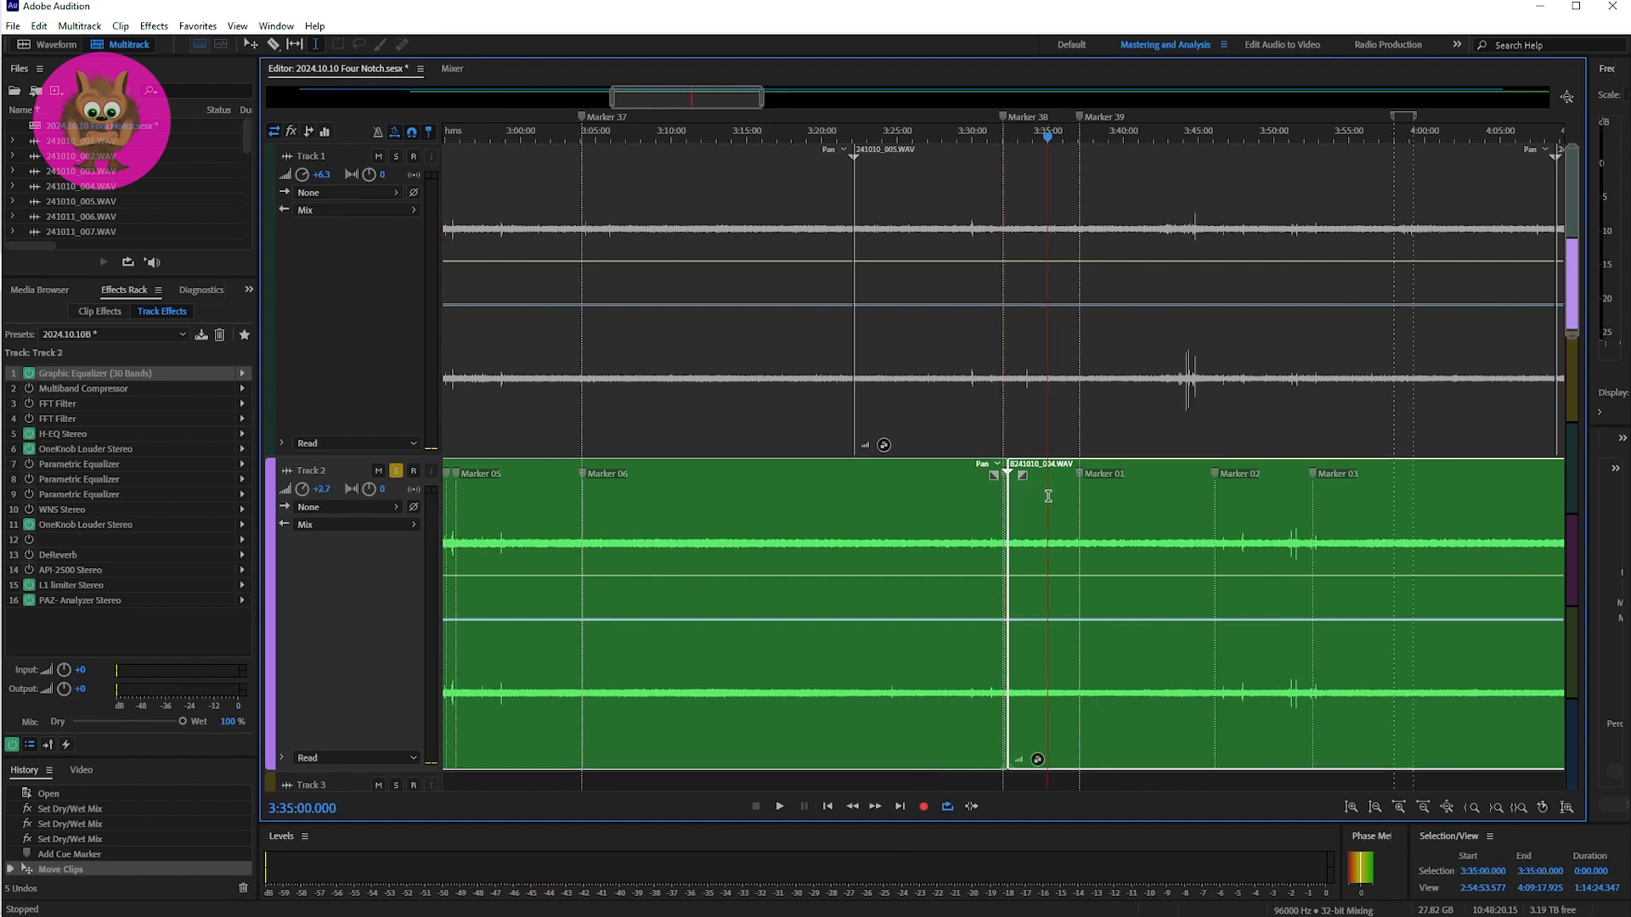
double_click(1048, 495)
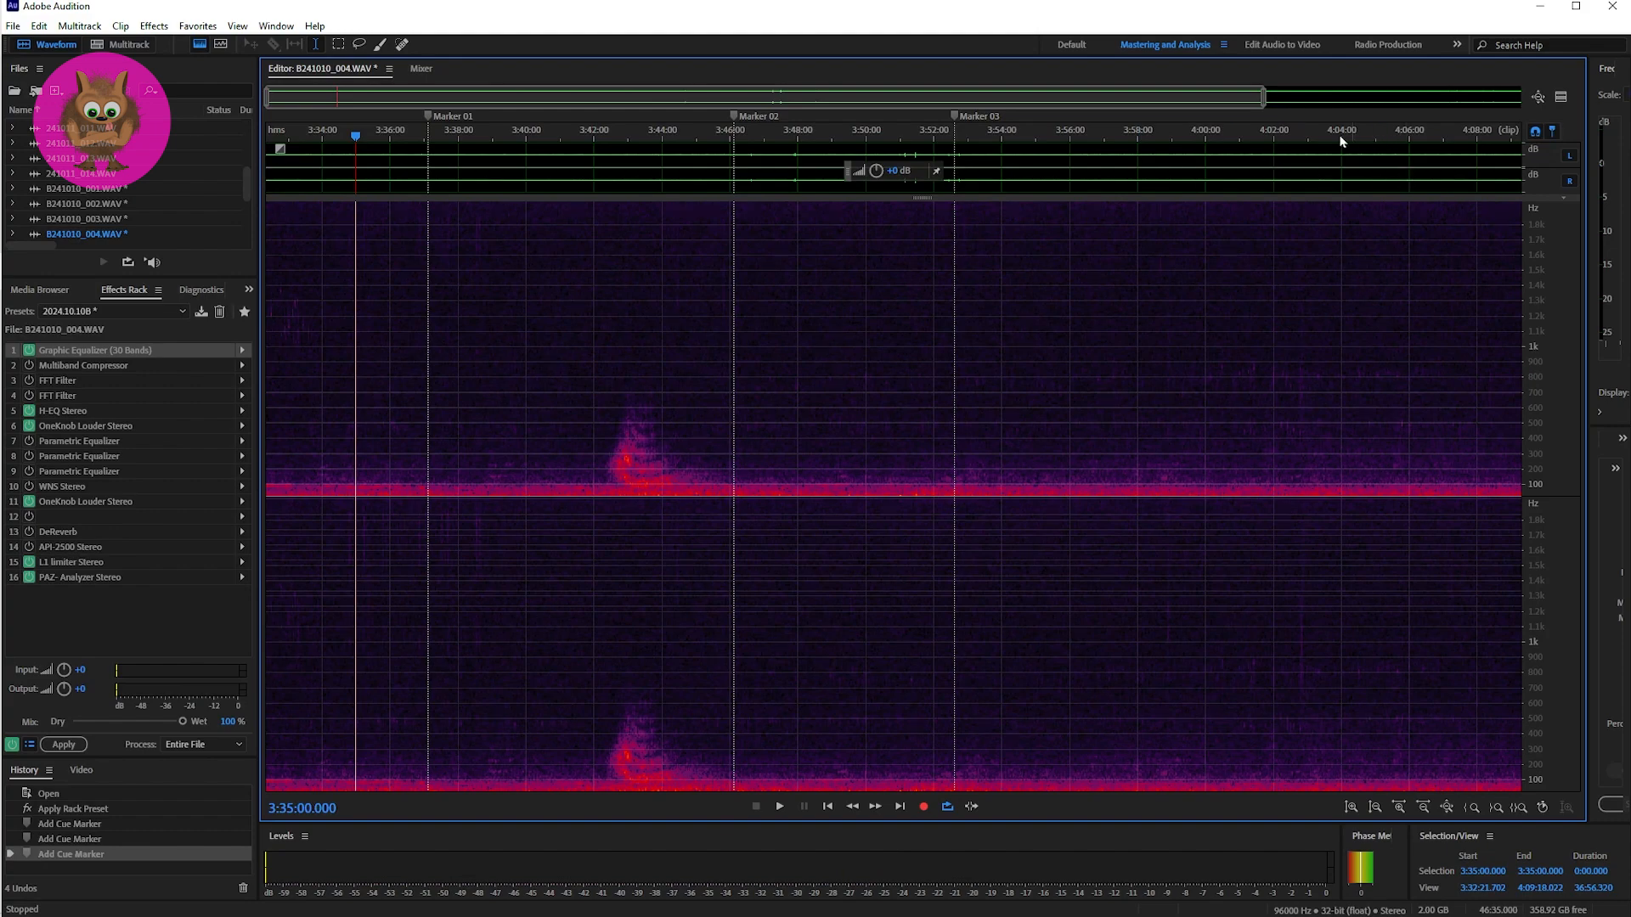
Step: Place the playhead at Marker 01 in B241010_004.WAV and narrow the view around it to about 57 seconds
left_click_drag(1263, 96, 658, 100)
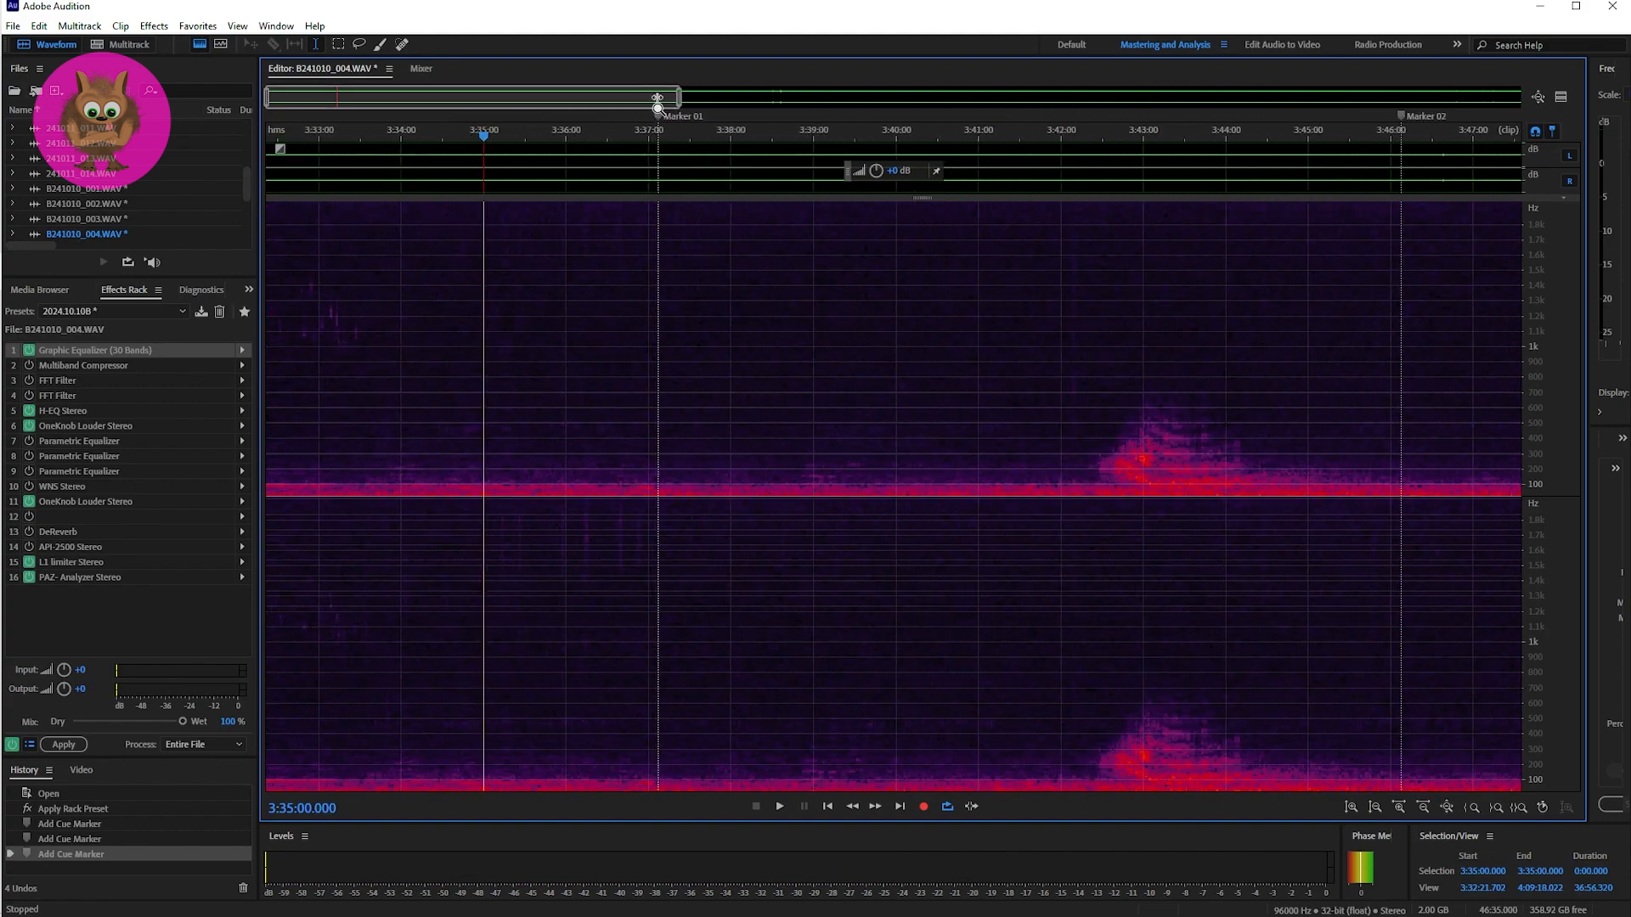
left_click_drag(267, 102, 385, 97)
left_click(508, 279)
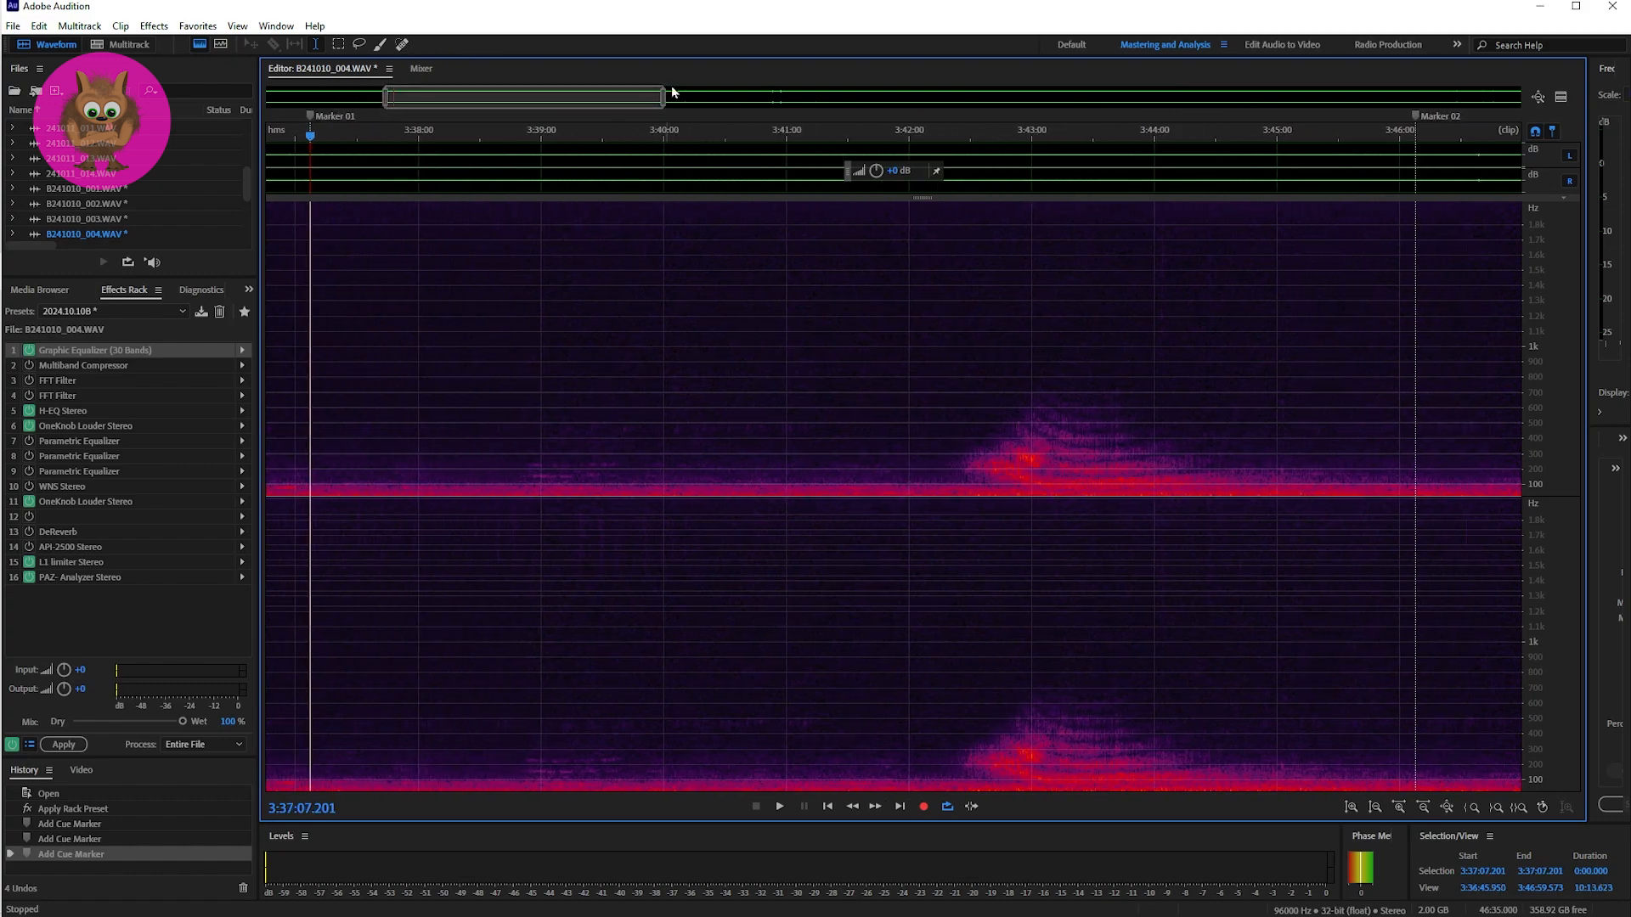
left_click_drag(661, 105, 405, 94)
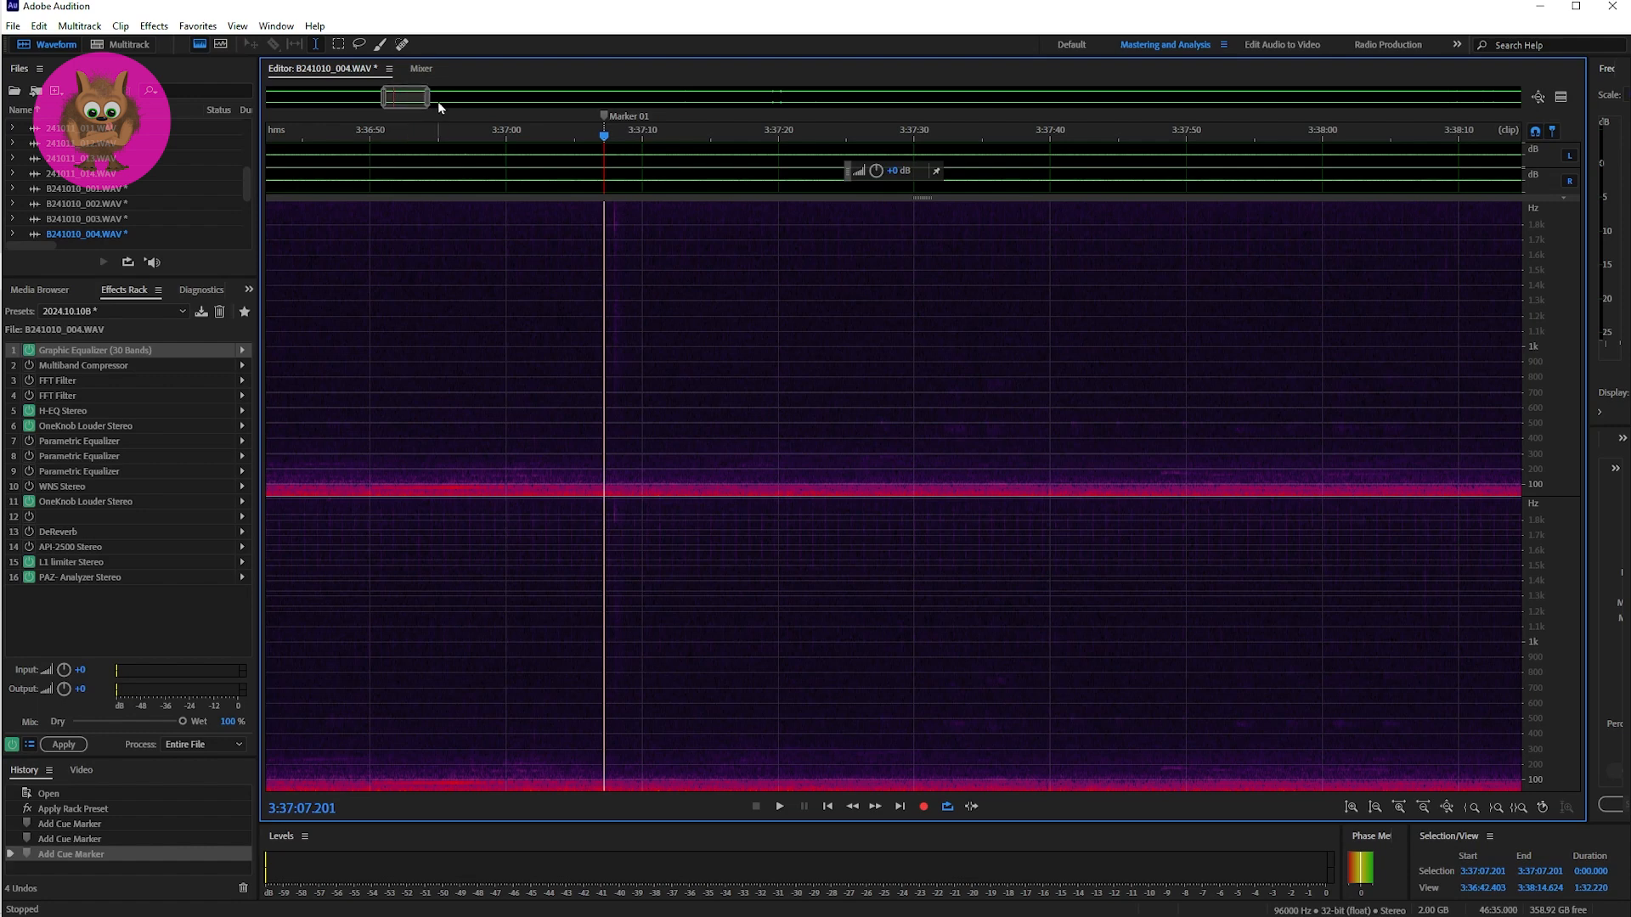
left_click_drag(428, 100, 393, 102)
Step: Listen to the Marker 01 passage three times, starting each playback at 3:37:06.151
key("space")
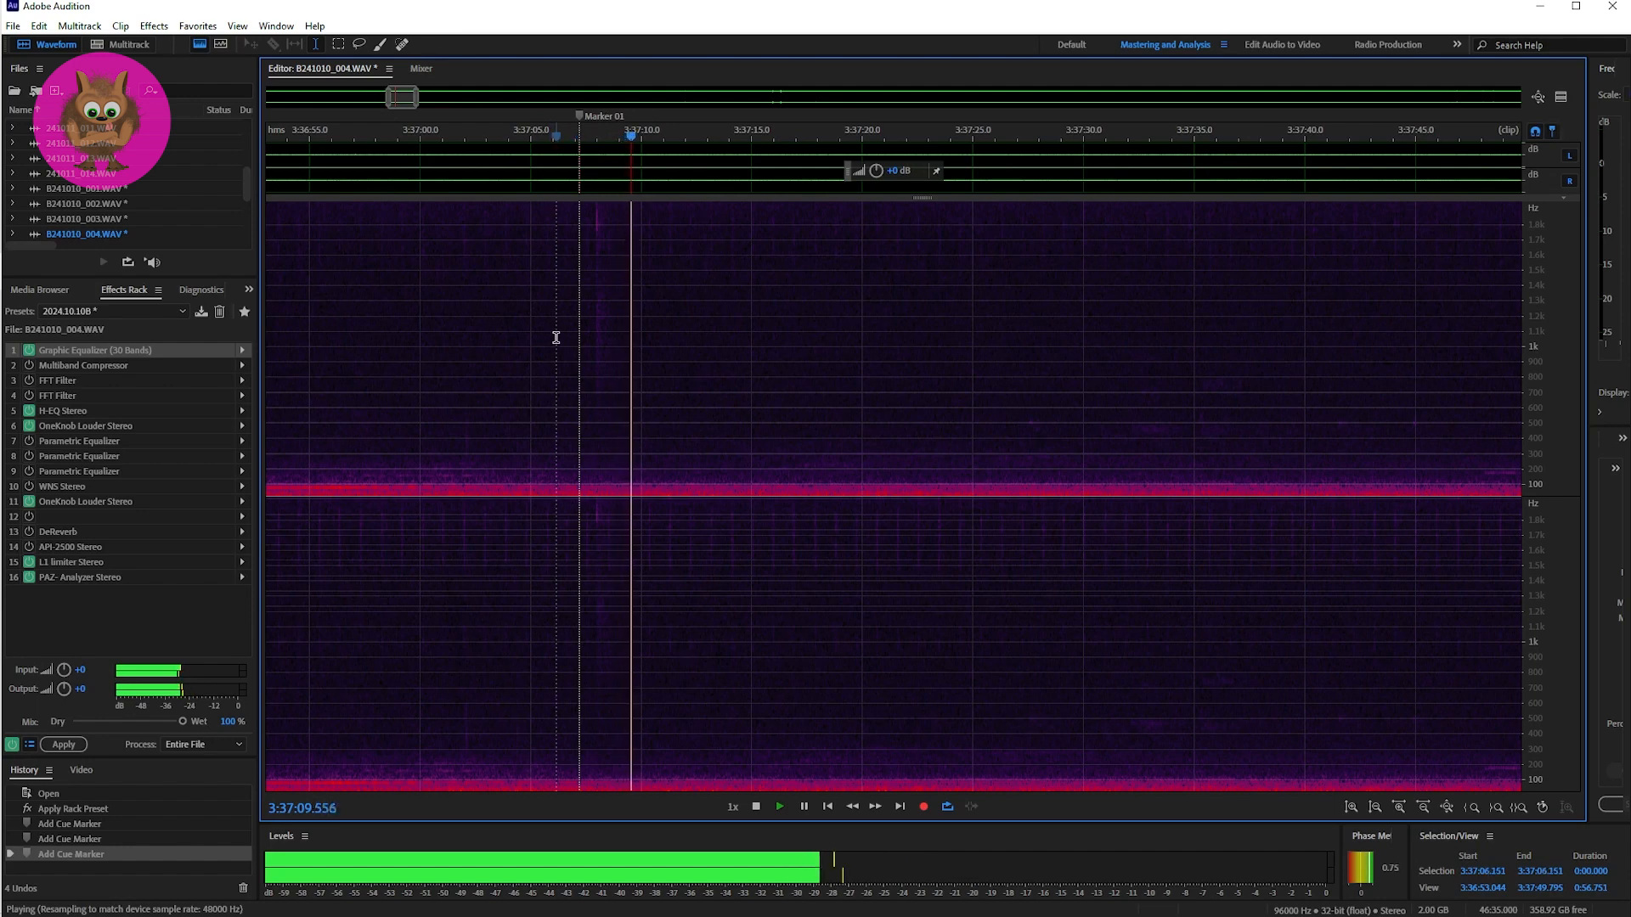
left_click(557, 337)
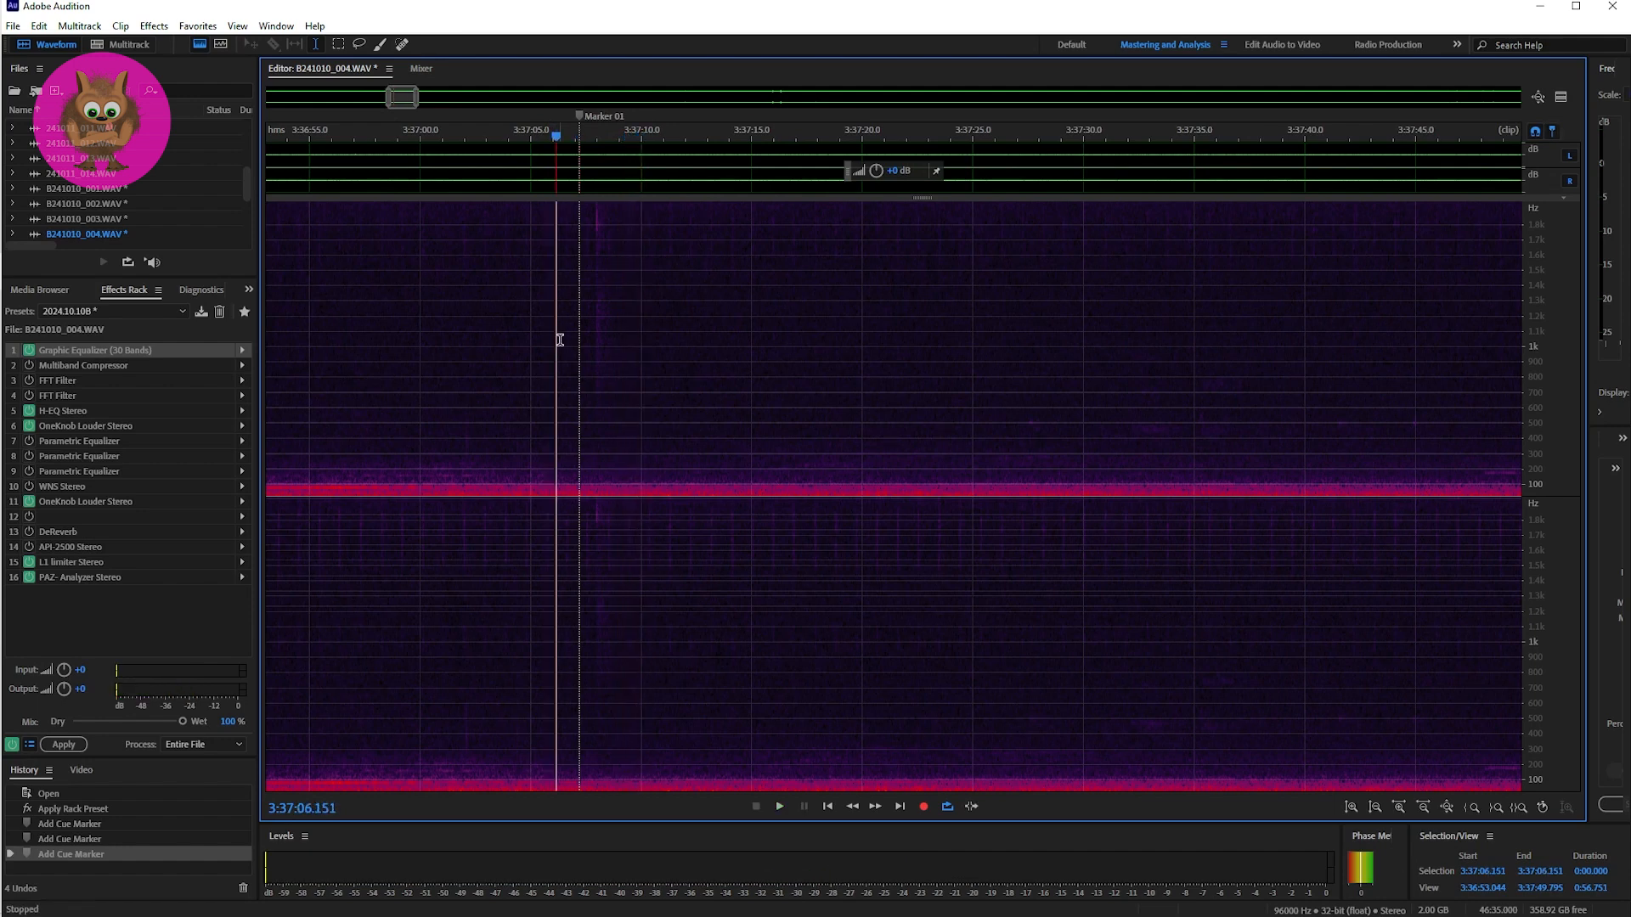
key("space")
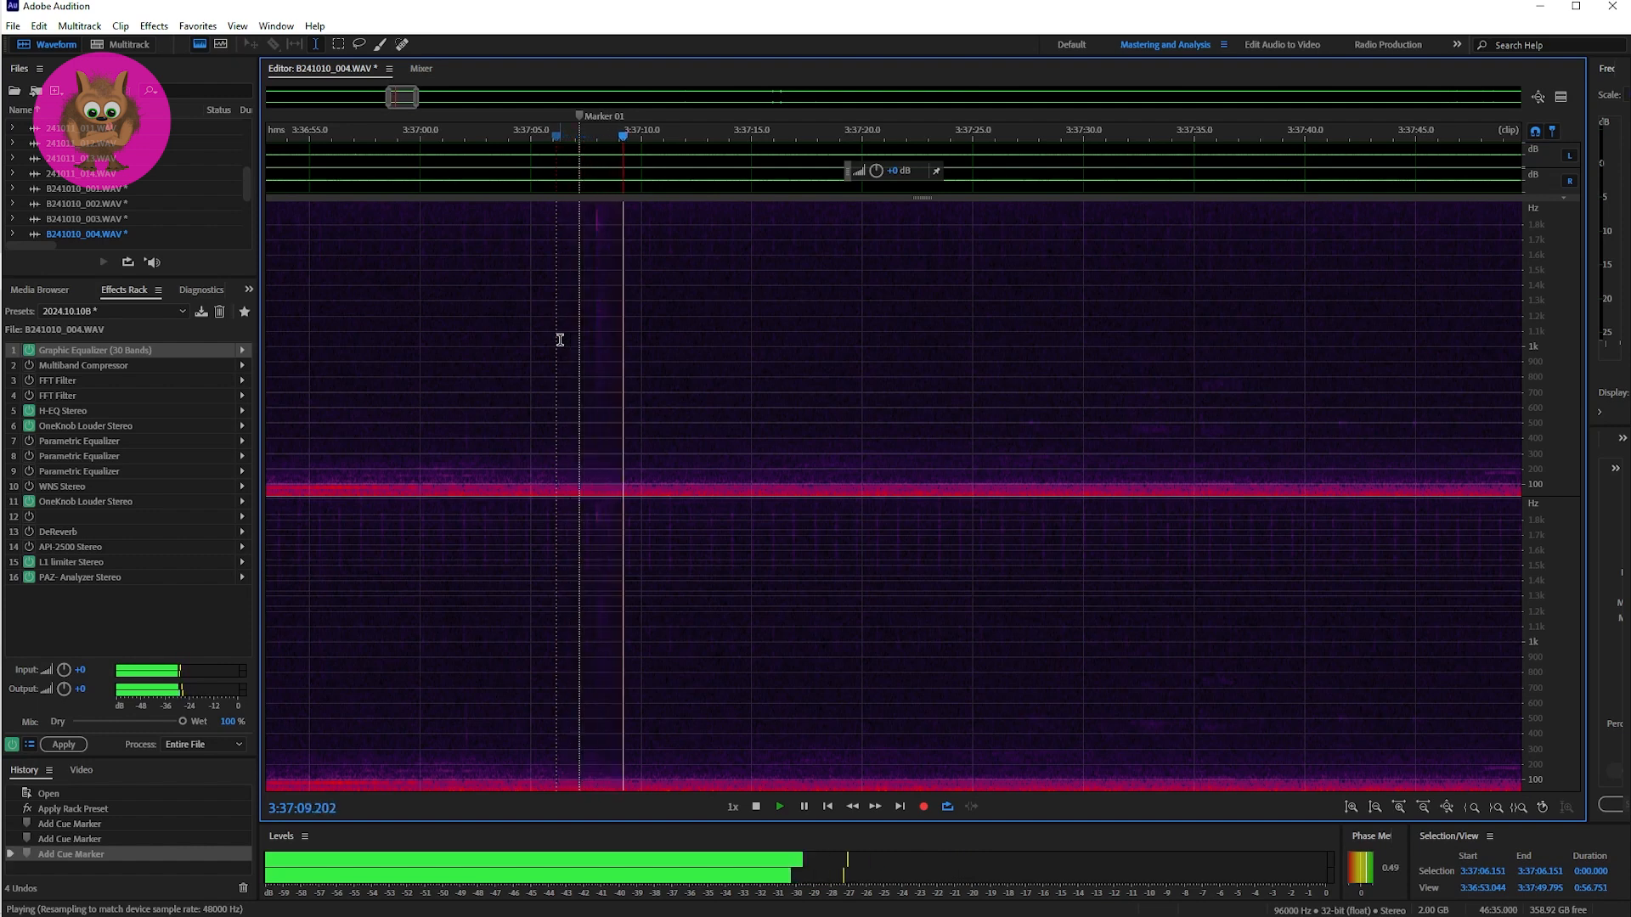
key("space")
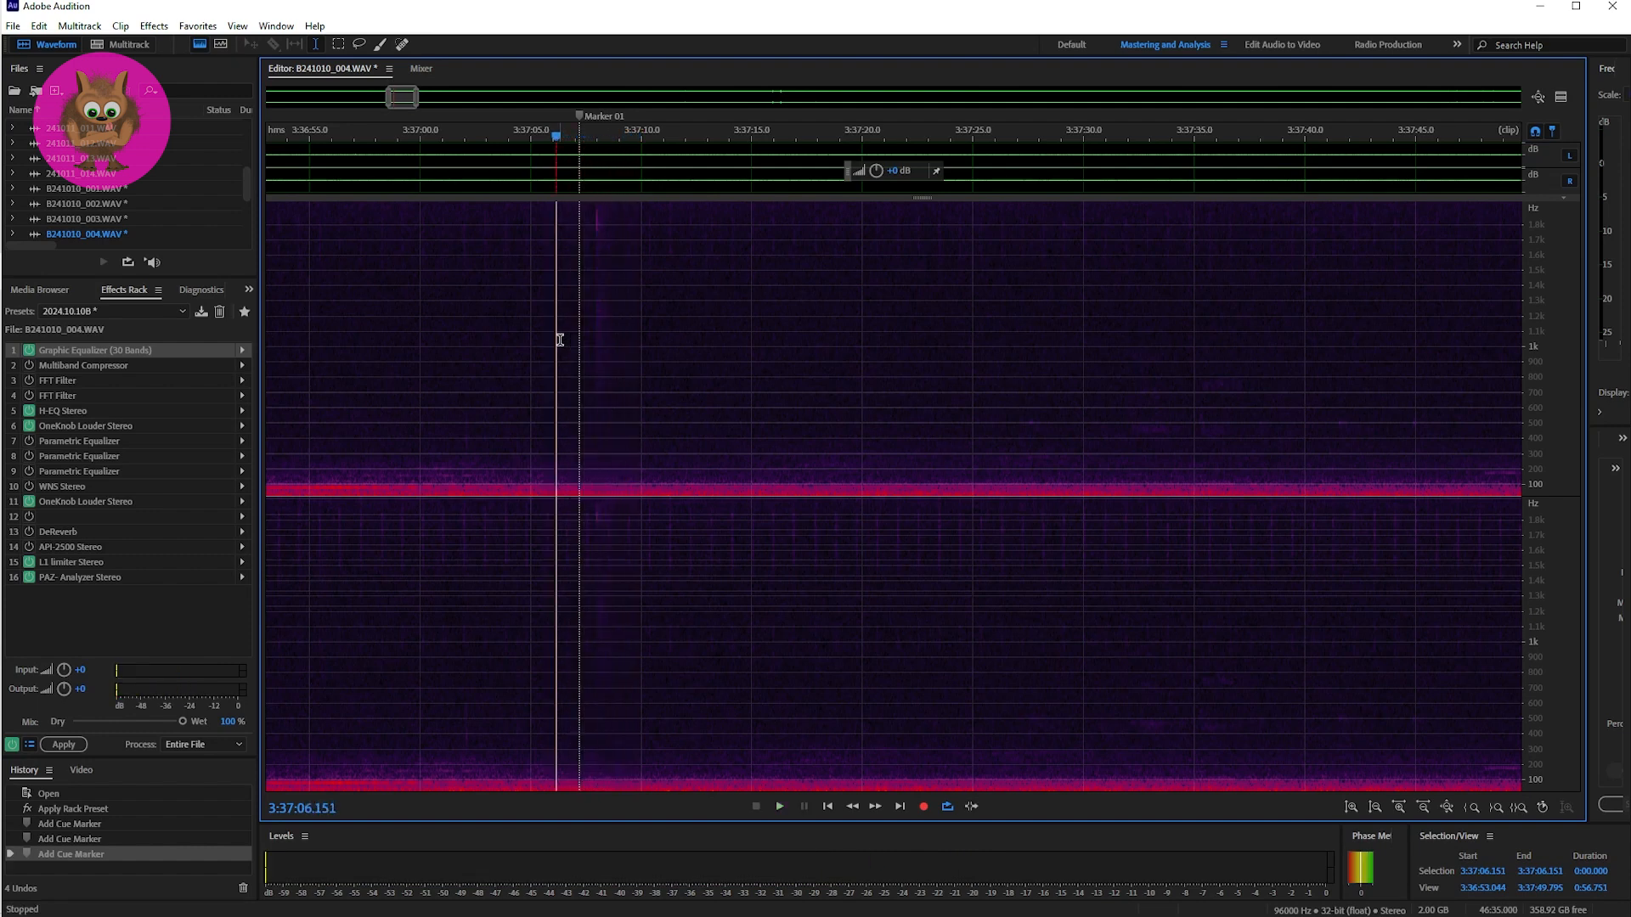
key("space")
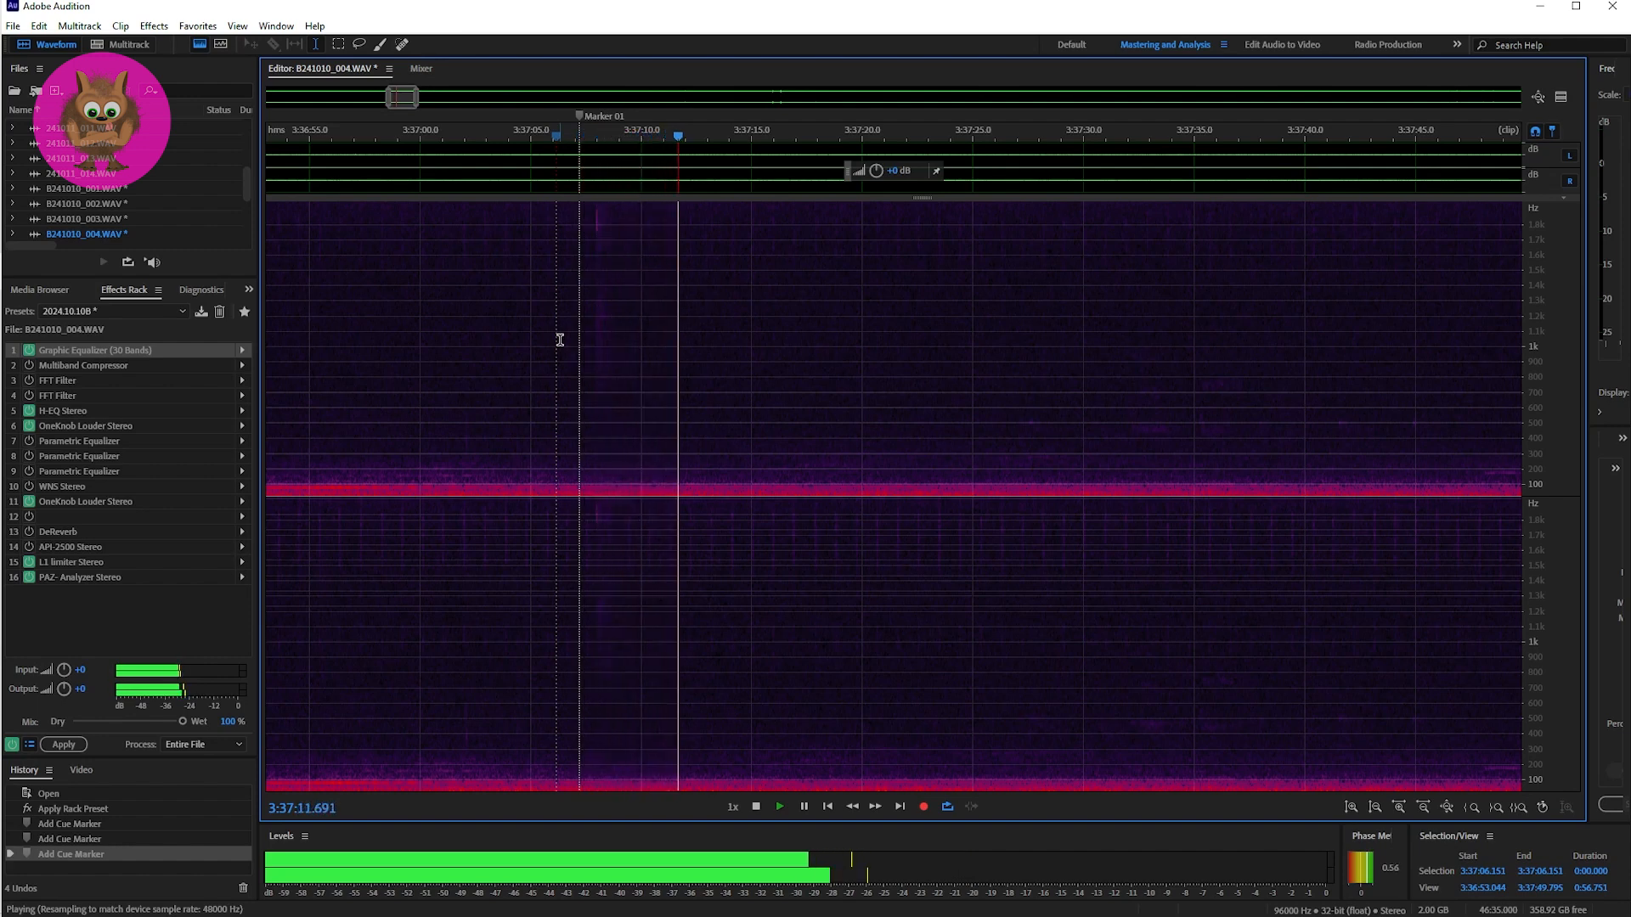
key("space")
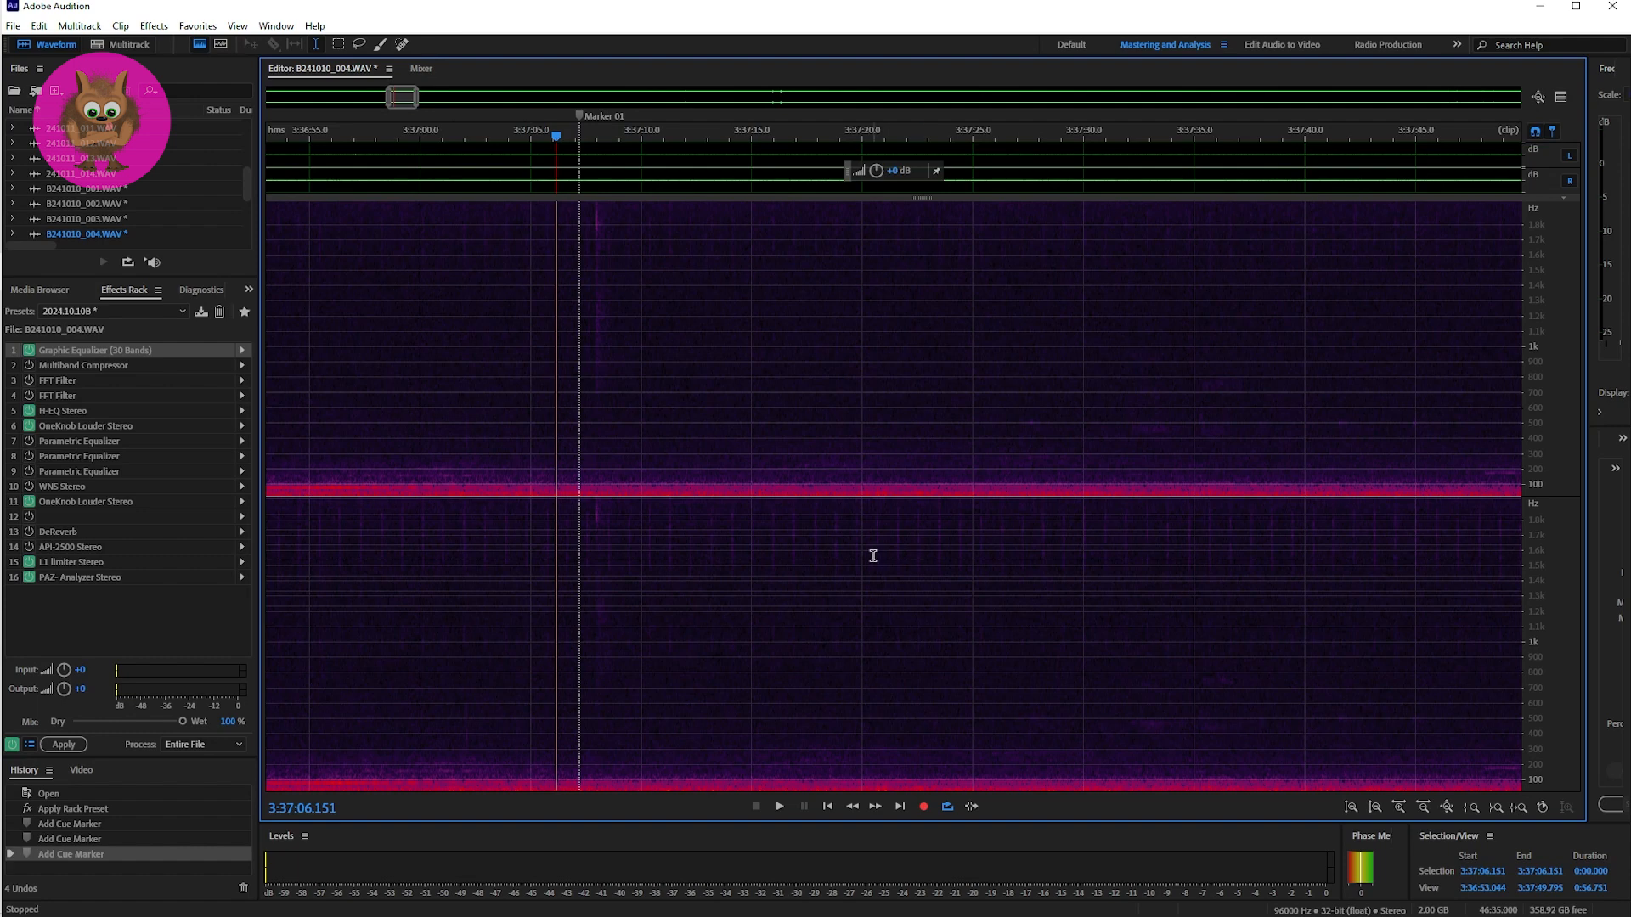
Step: Play the stretch following the Marker 01 sound once from 3:37:12.993
left_click(709, 547)
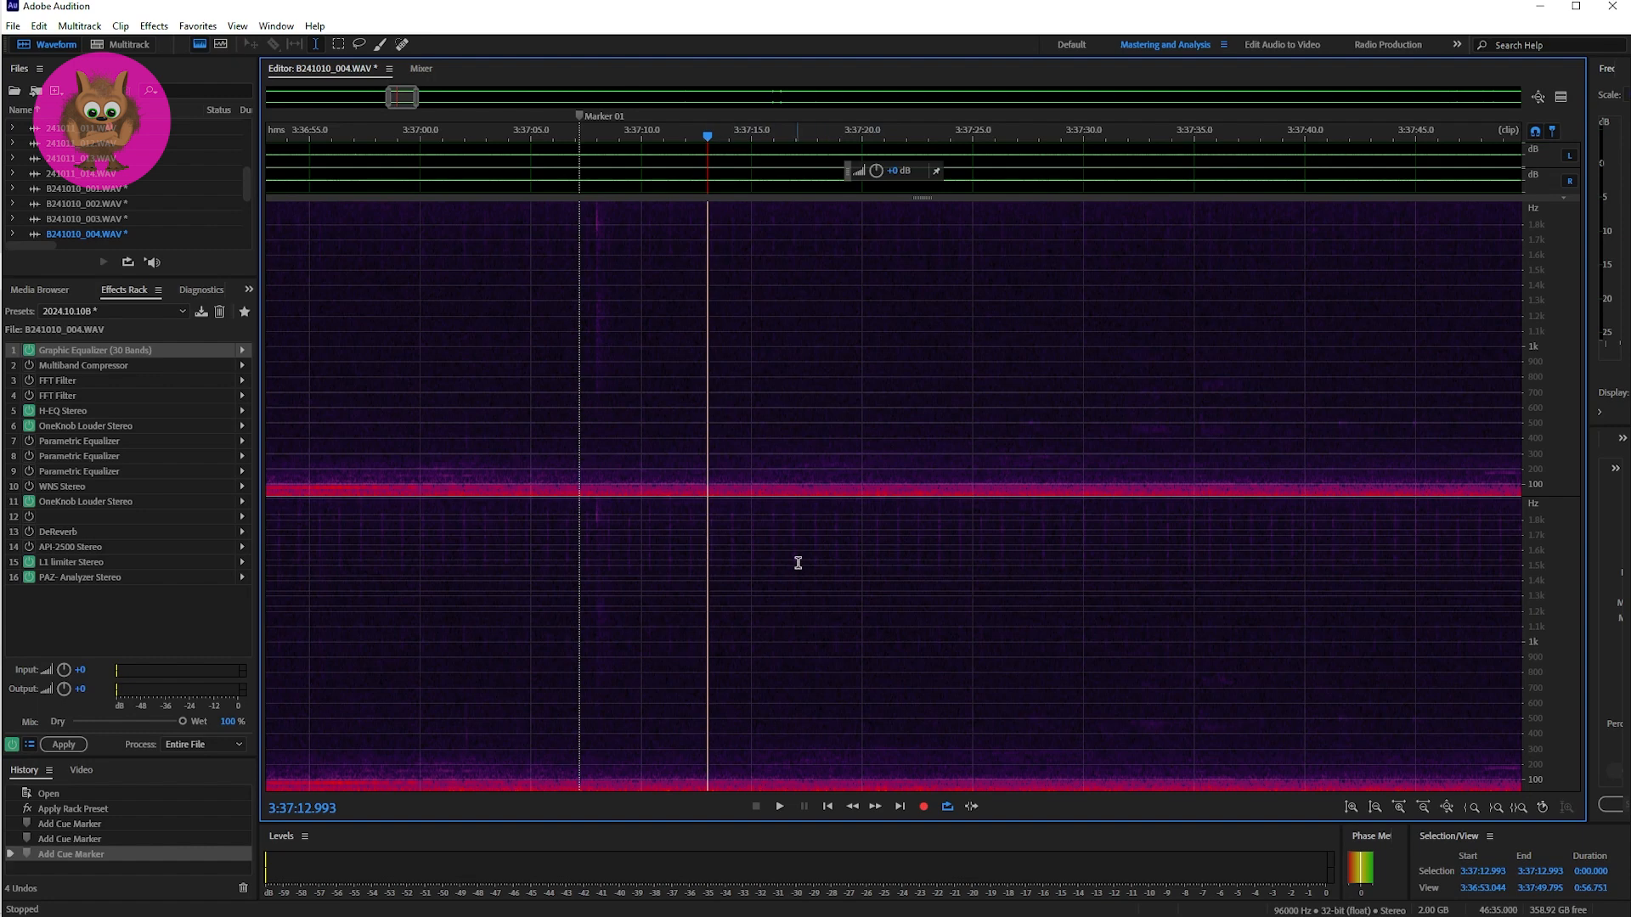
key("space")
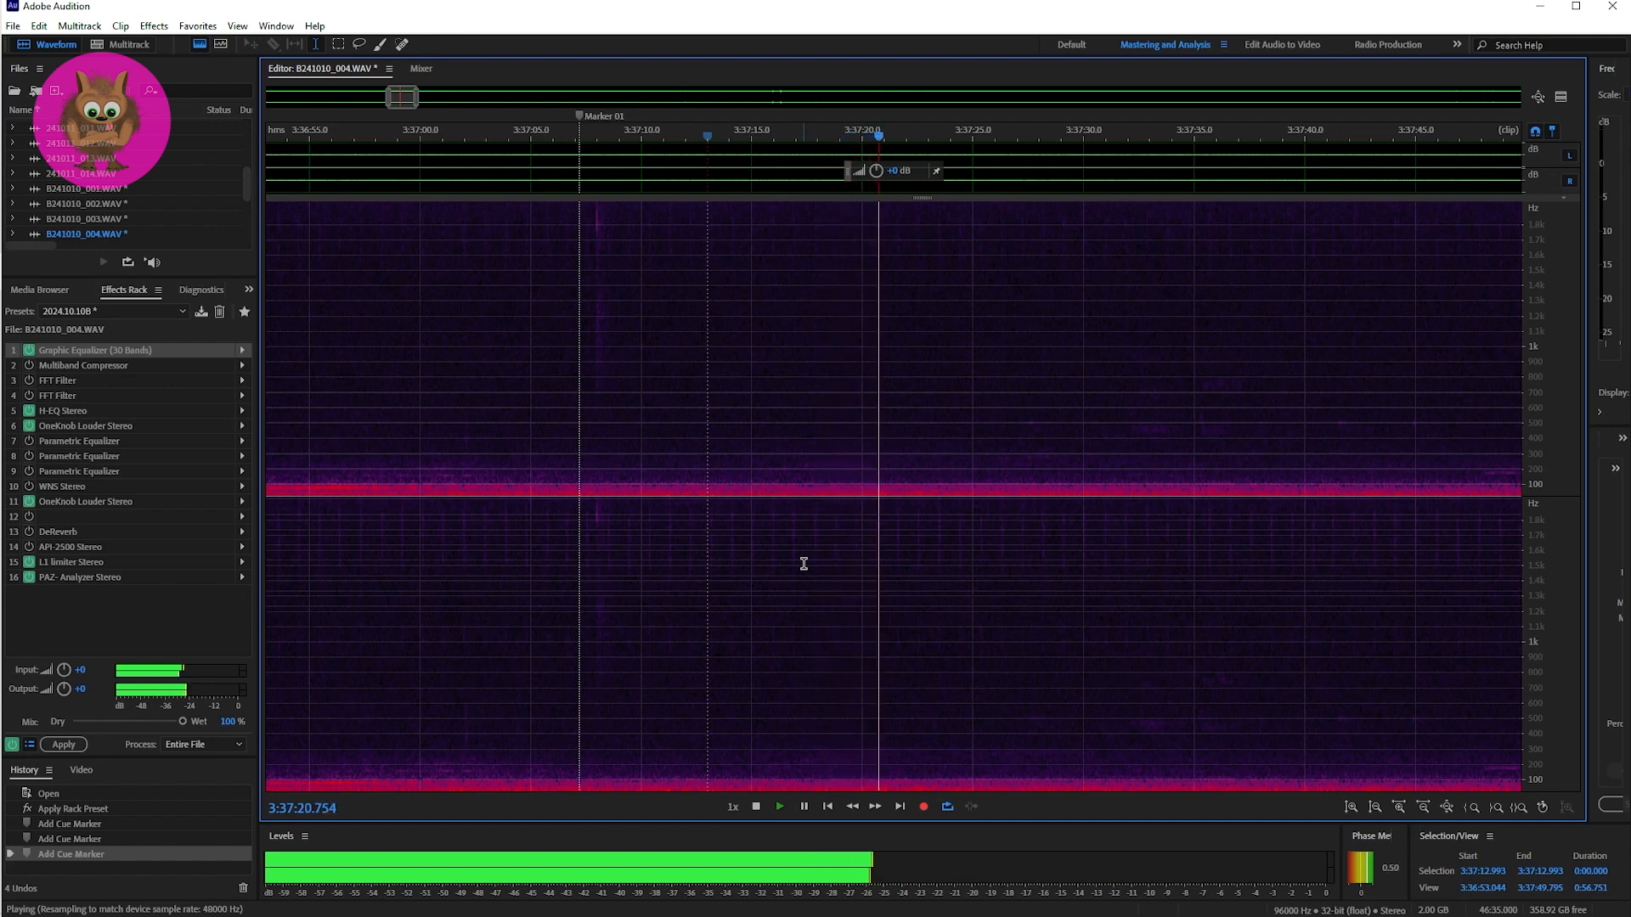
key("space")
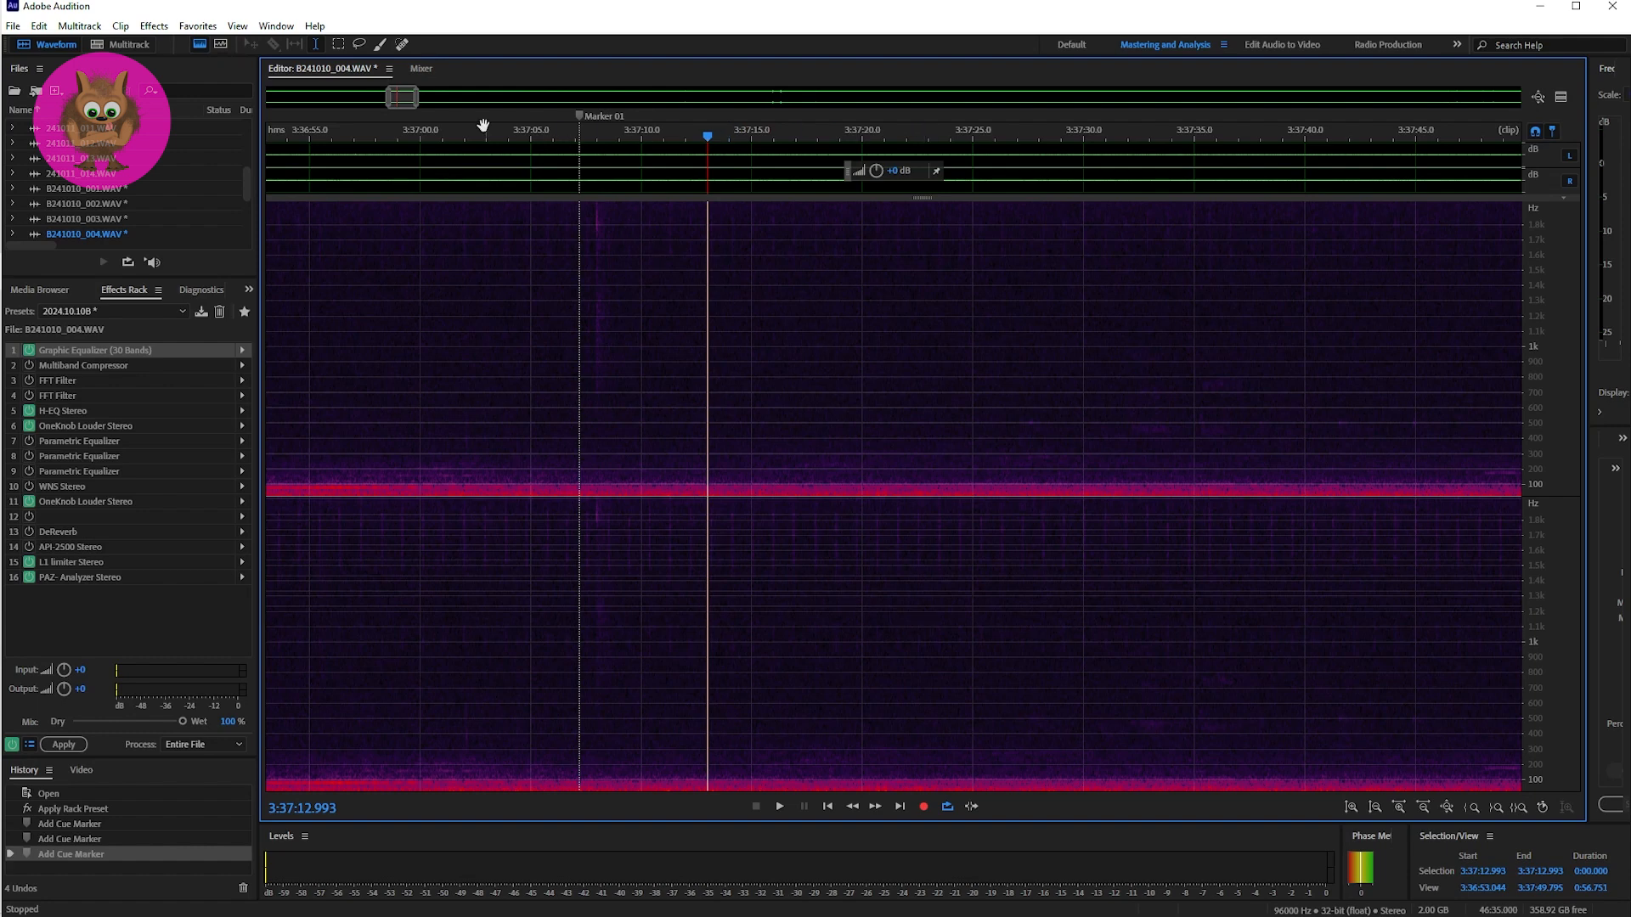
Step: Locate Marker 02, place the playhead at it and narrow the view to about 50 seconds
mouse_move(405, 100)
left_mouse_down()
mouse_move(595, 109)
mouse_move(664, 95)
left_mouse_up()
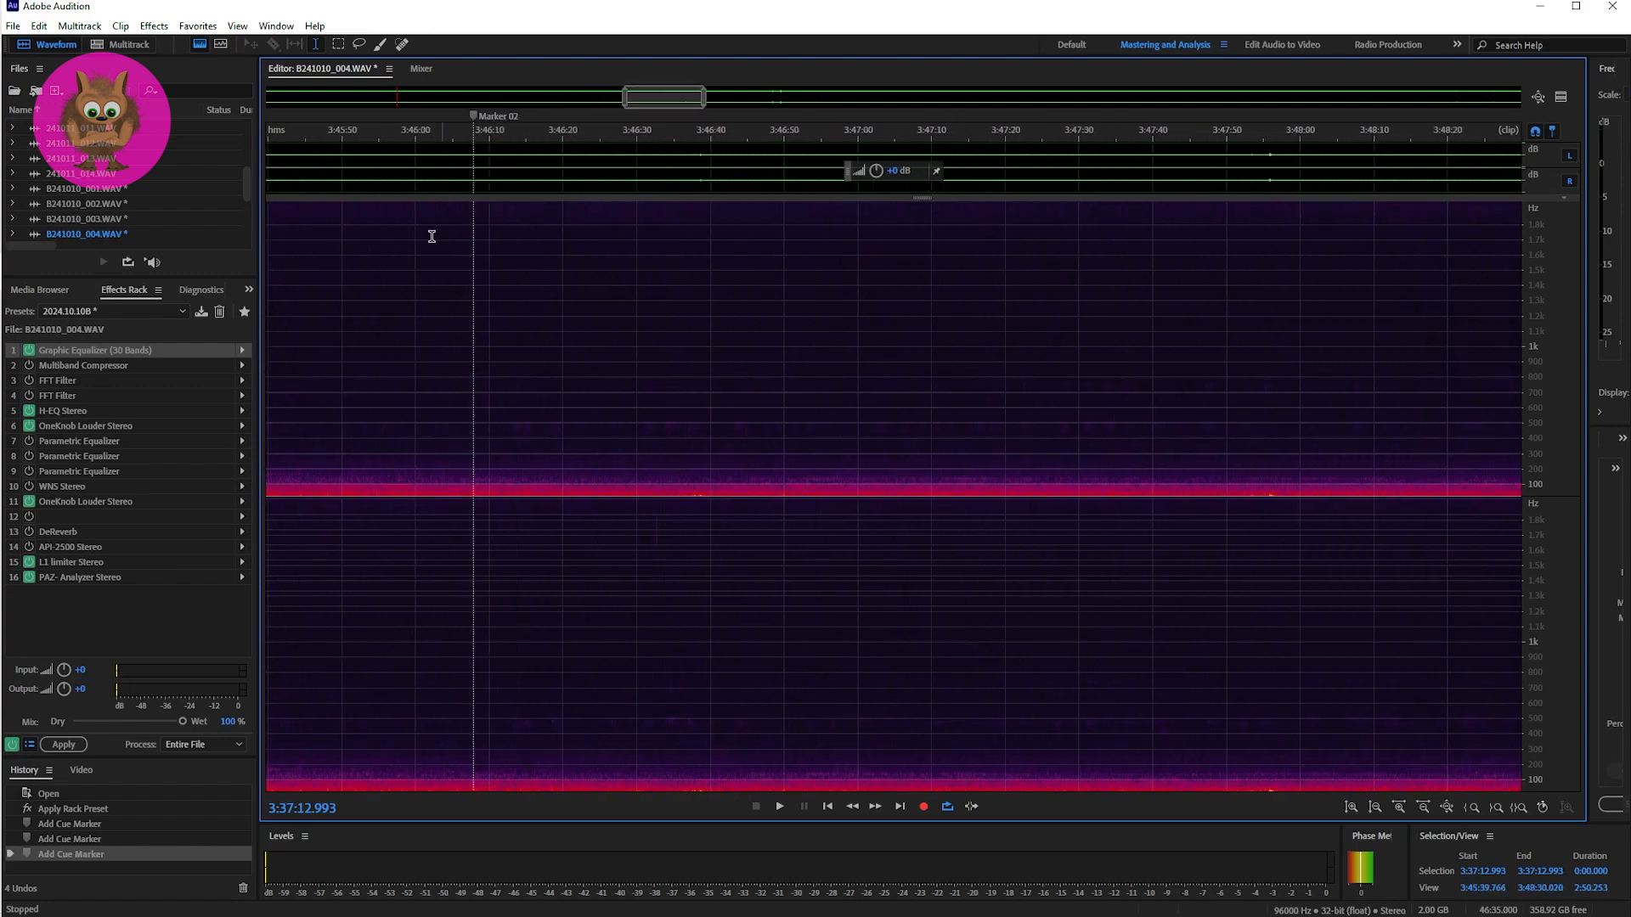
left_click(471, 422)
left_click_drag(700, 106, 629, 102)
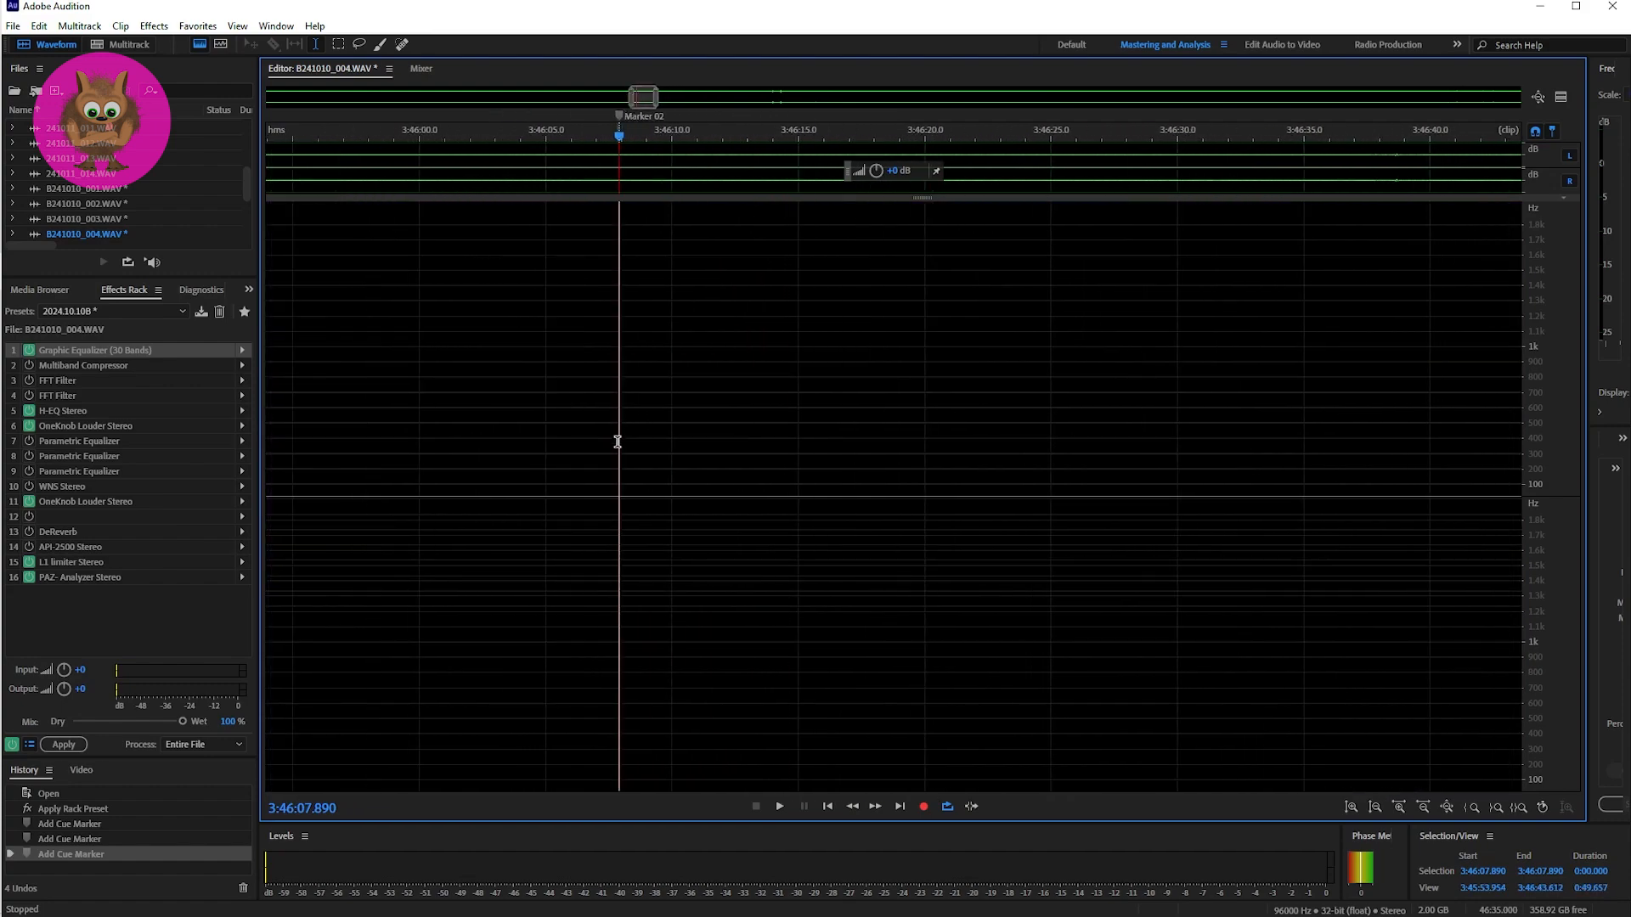
Step: Listen to the Marker 02 passage four times from 3:46:07.890
key("space")
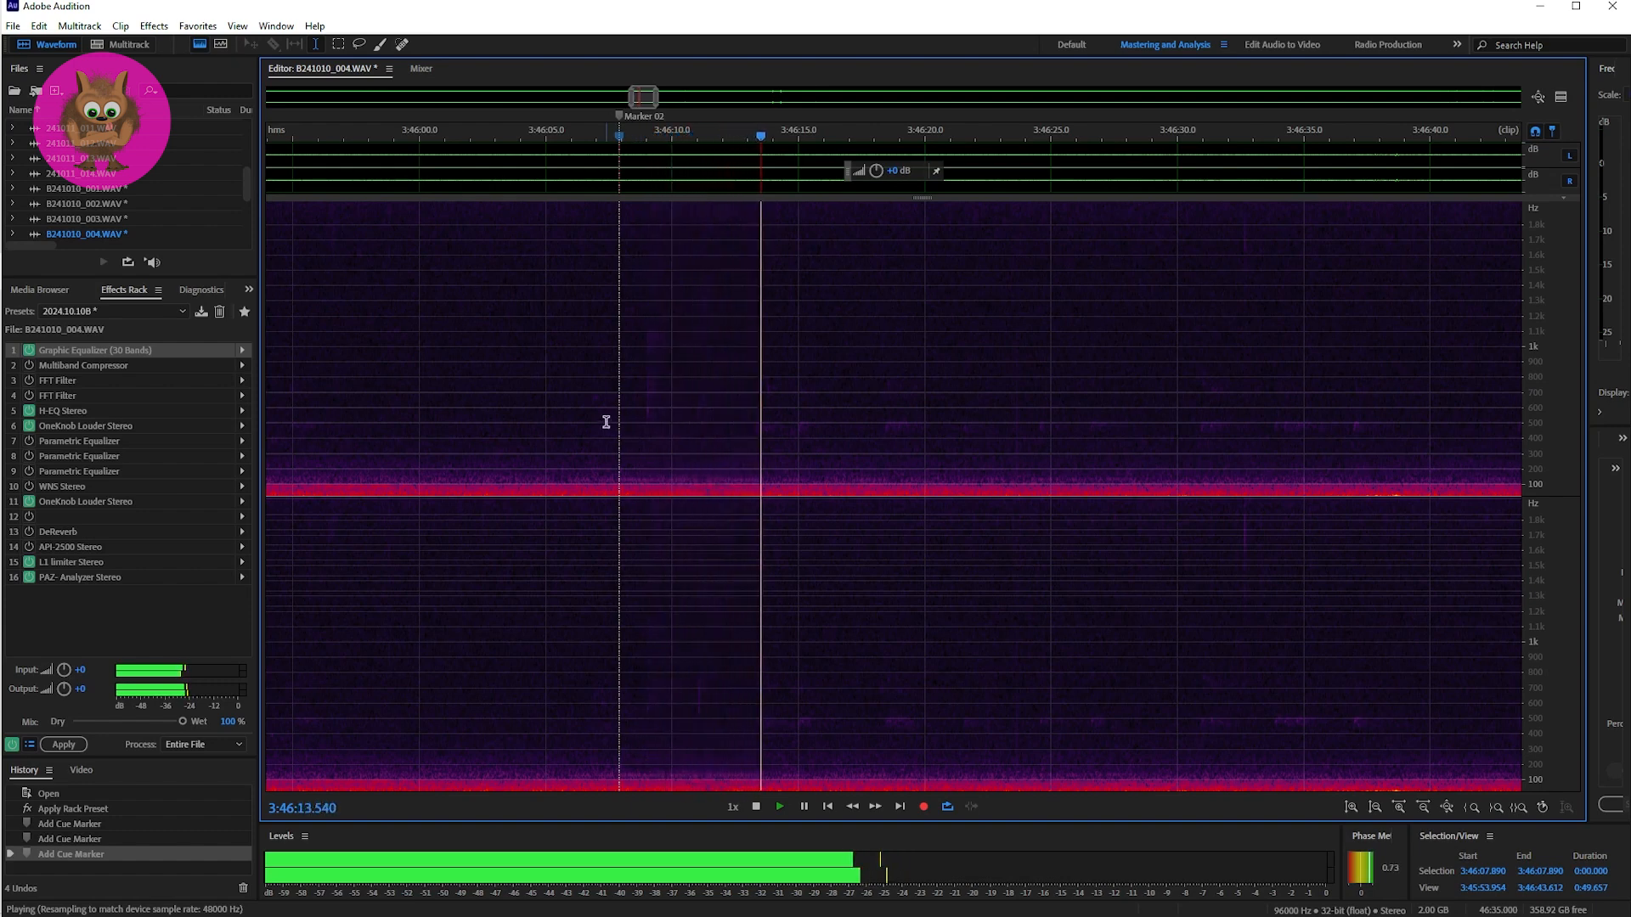
key("space")
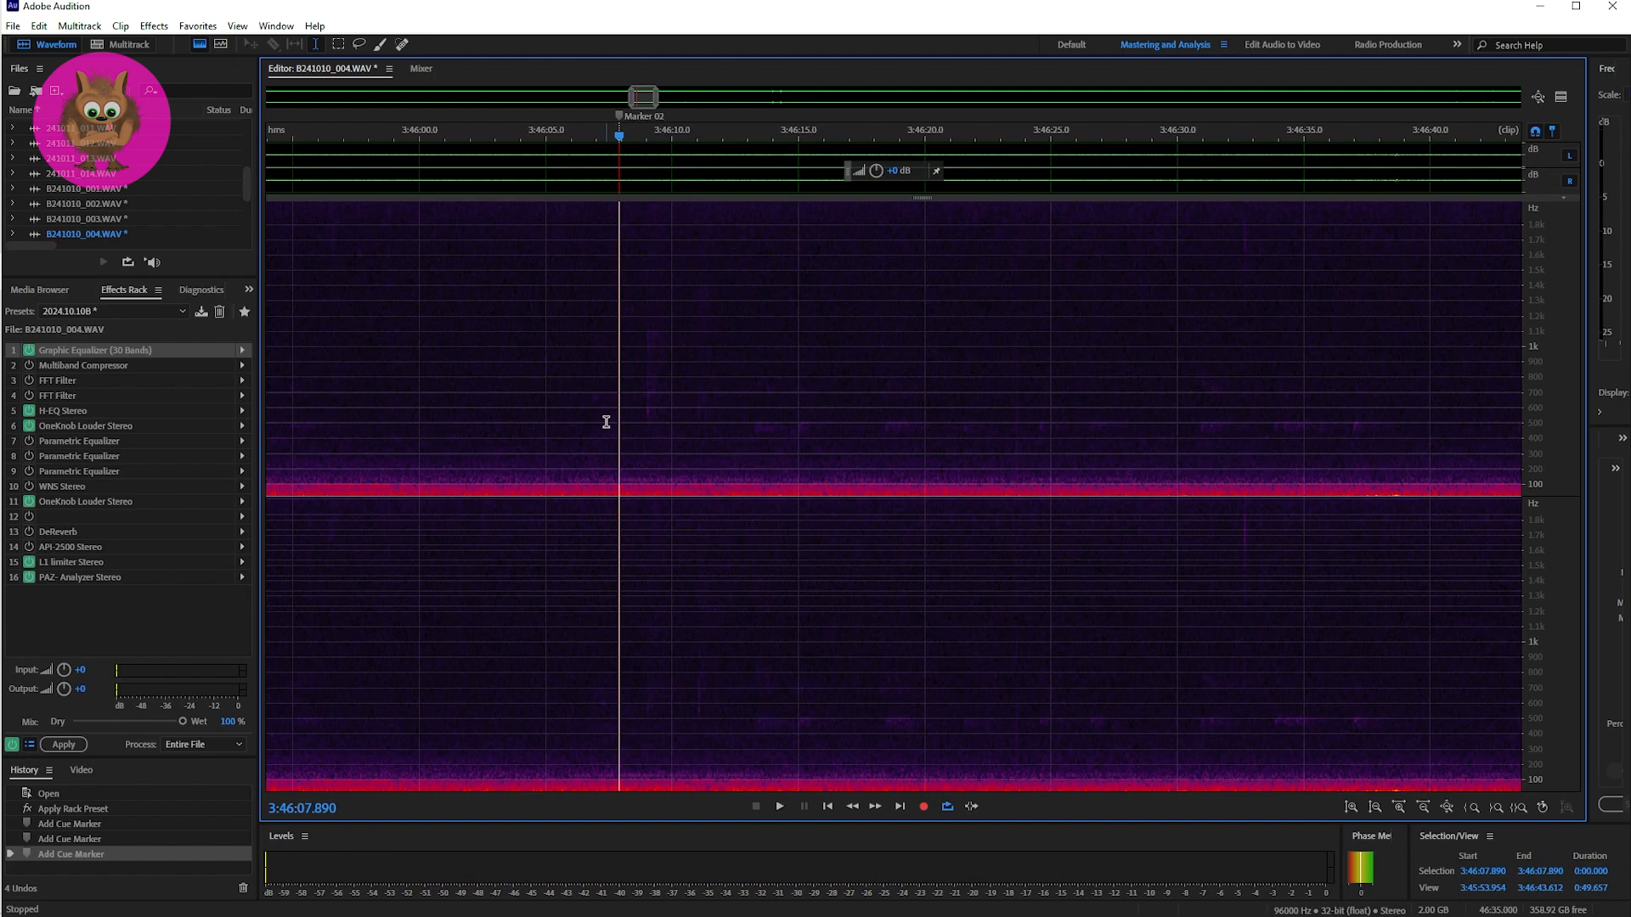
key("space")
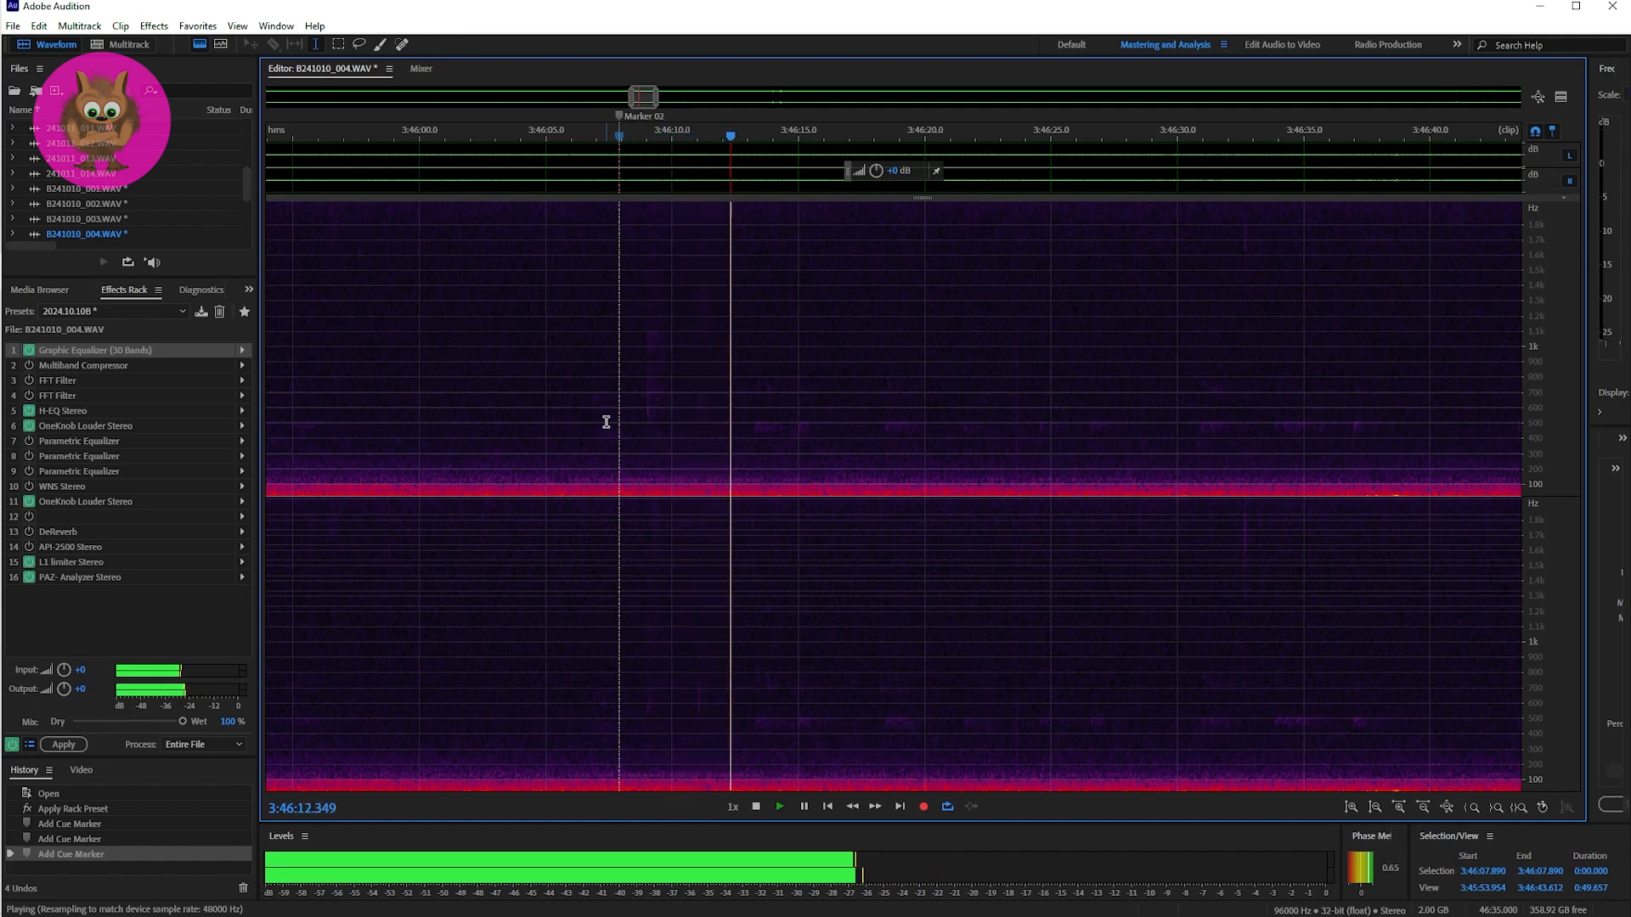
key("space")
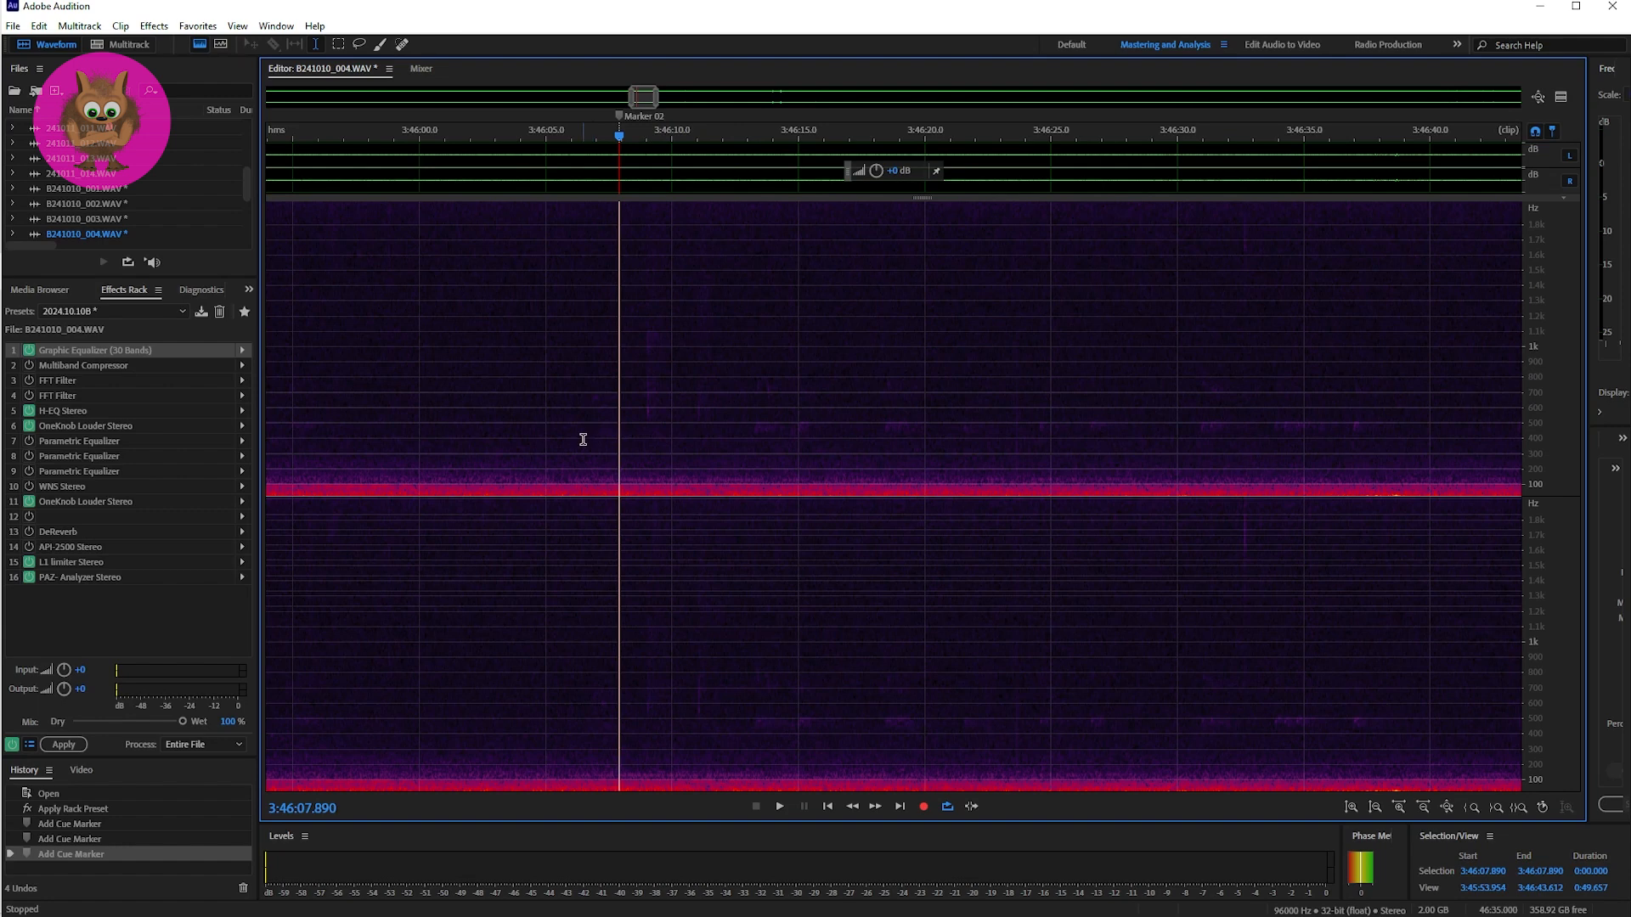
key("space")
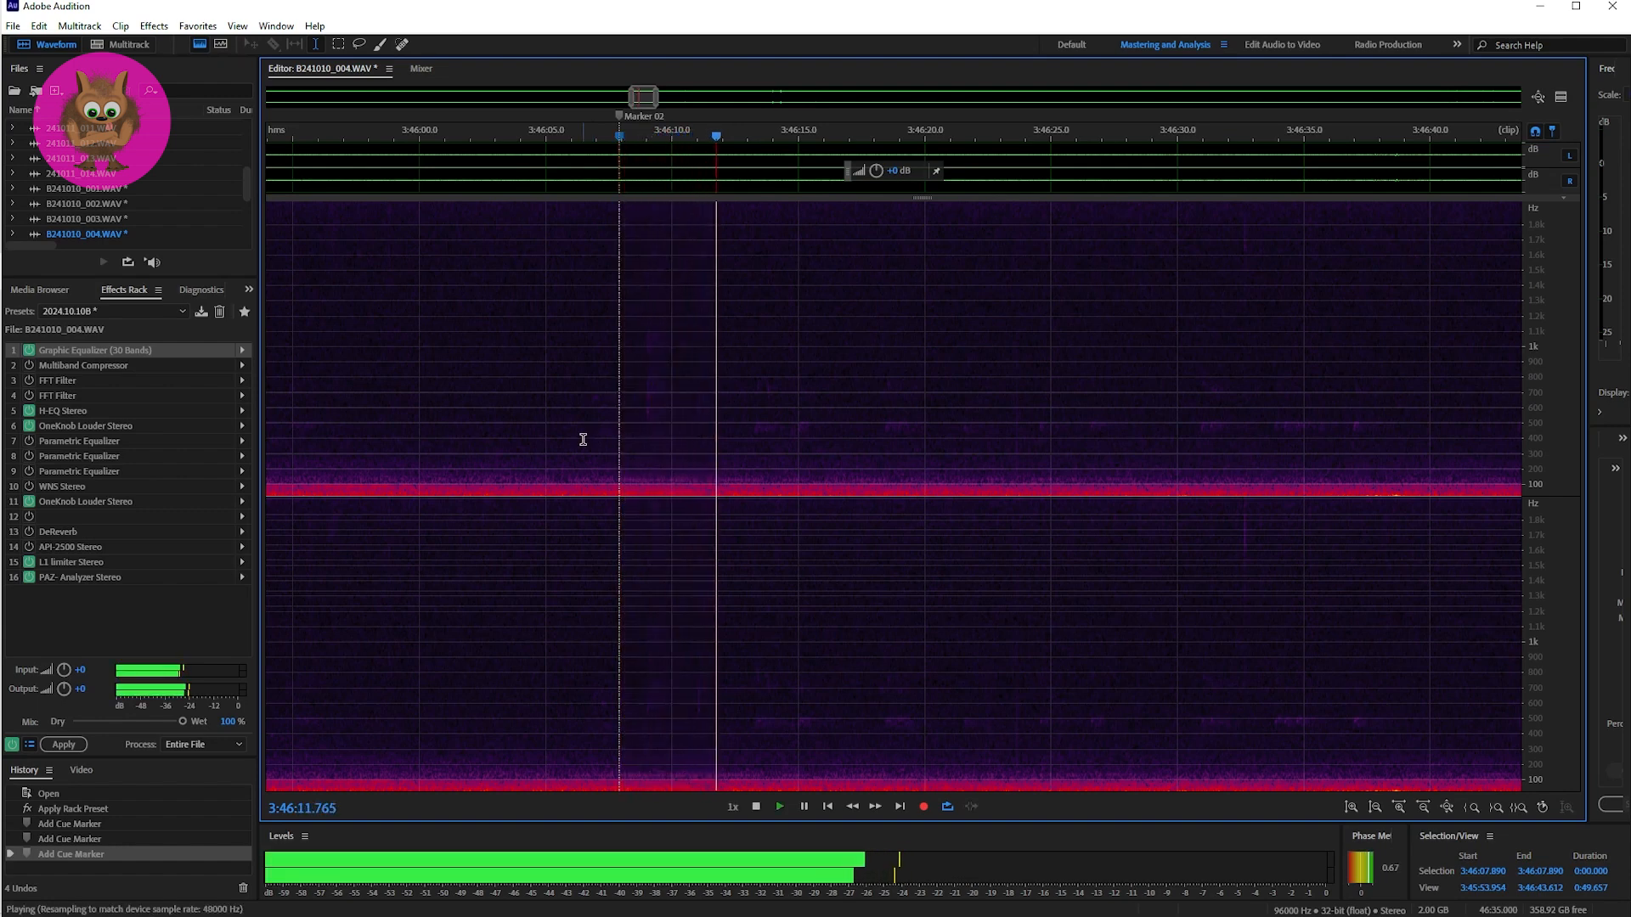
key("space")
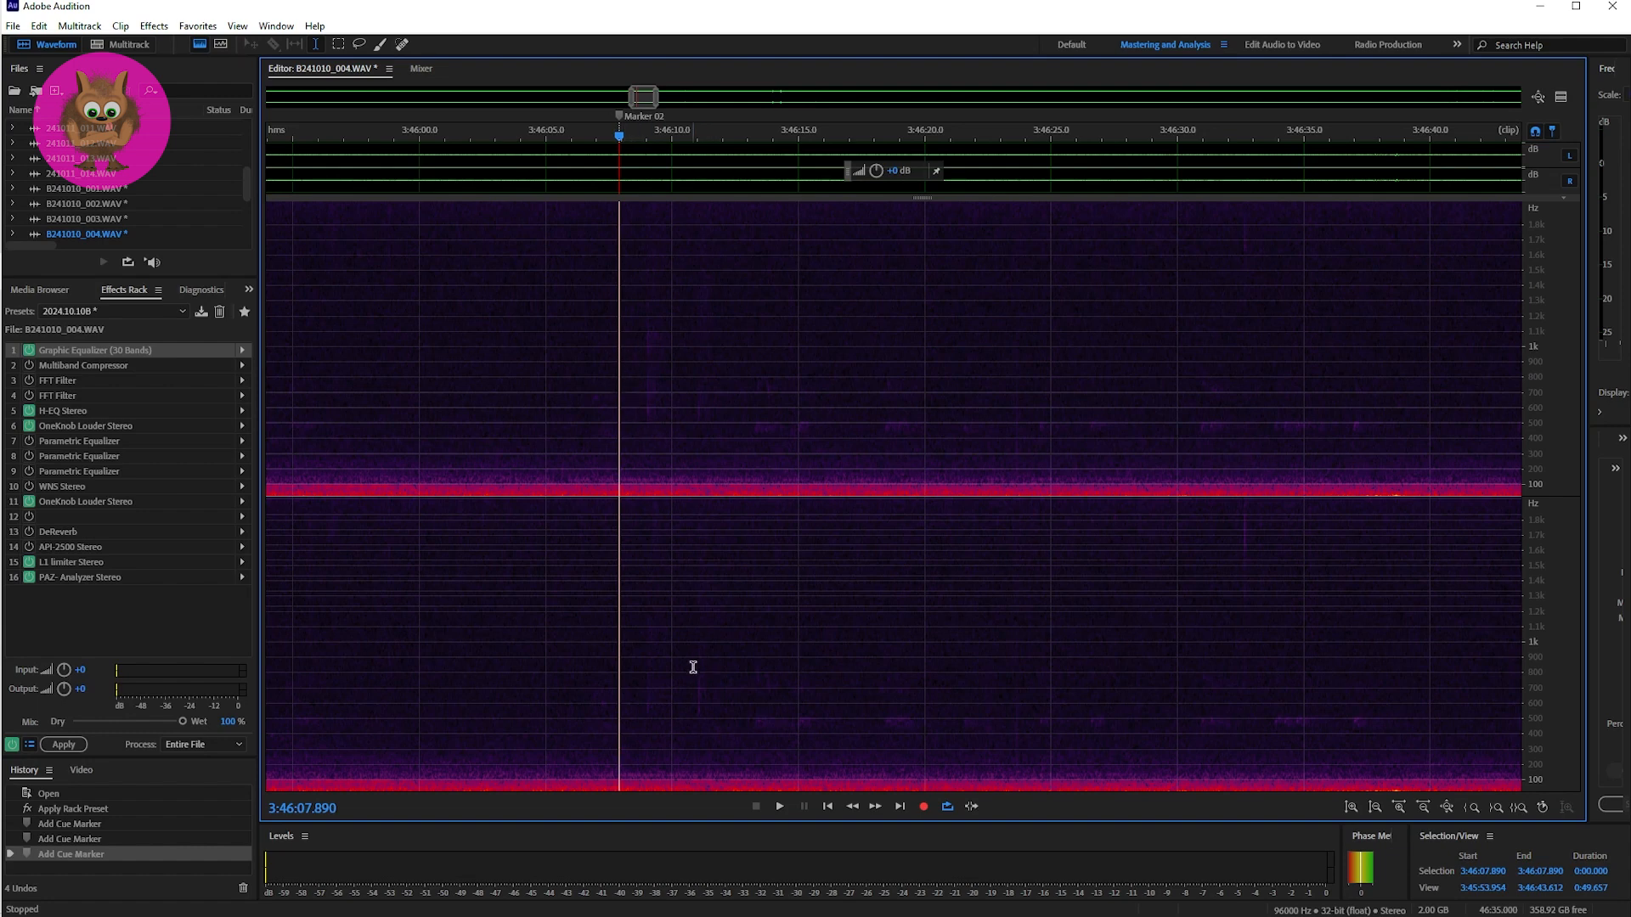
key("space")
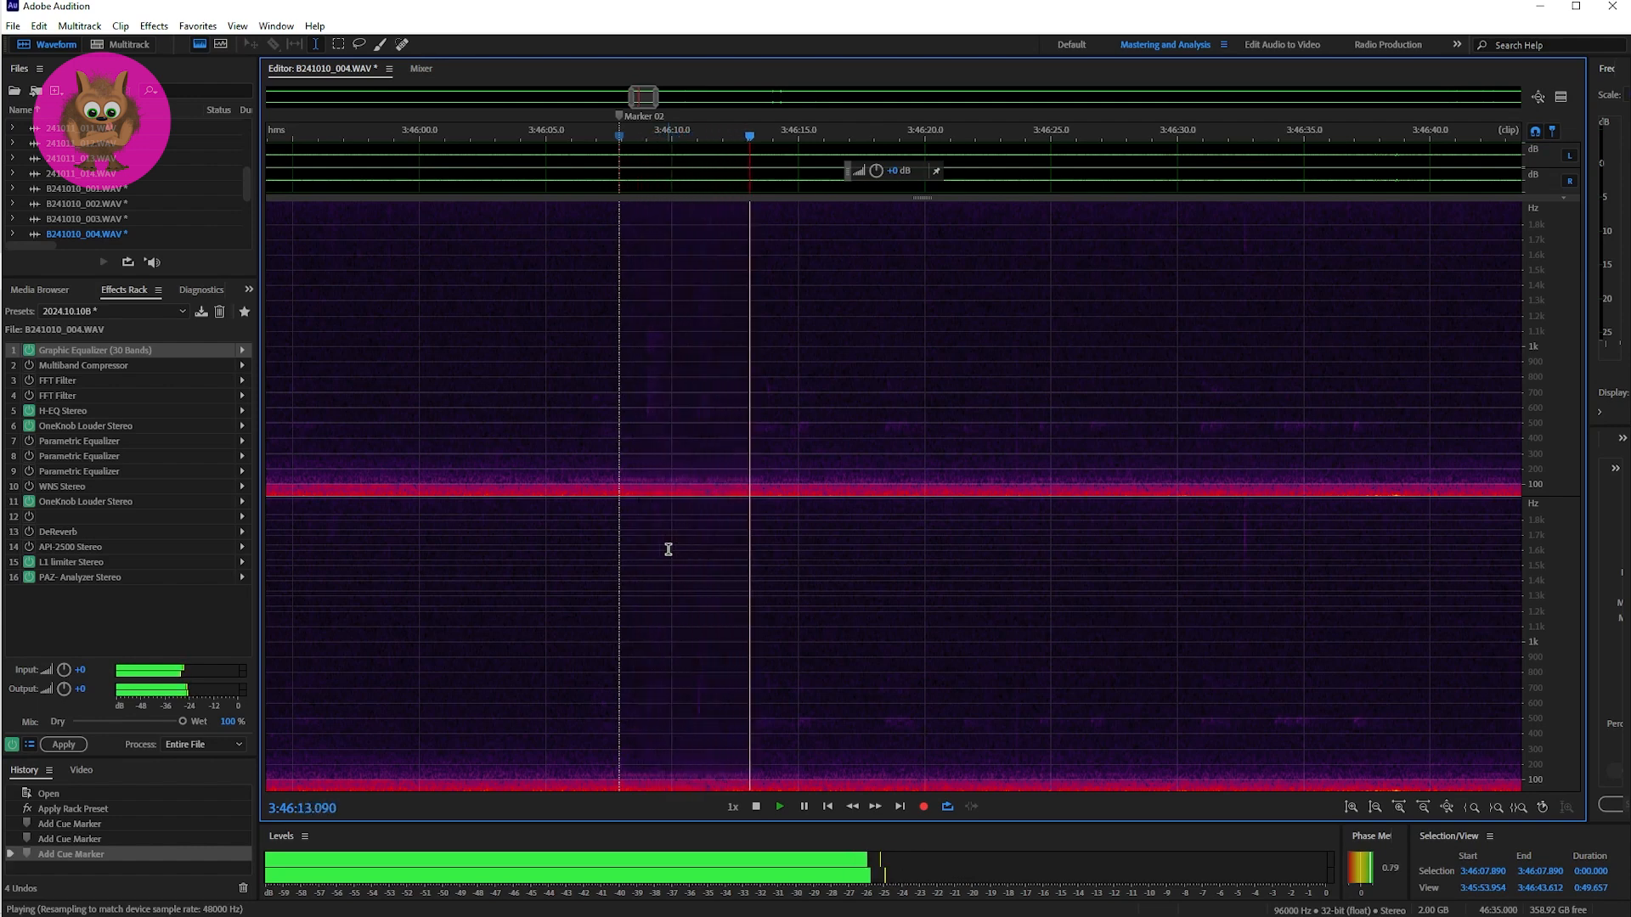
key("space")
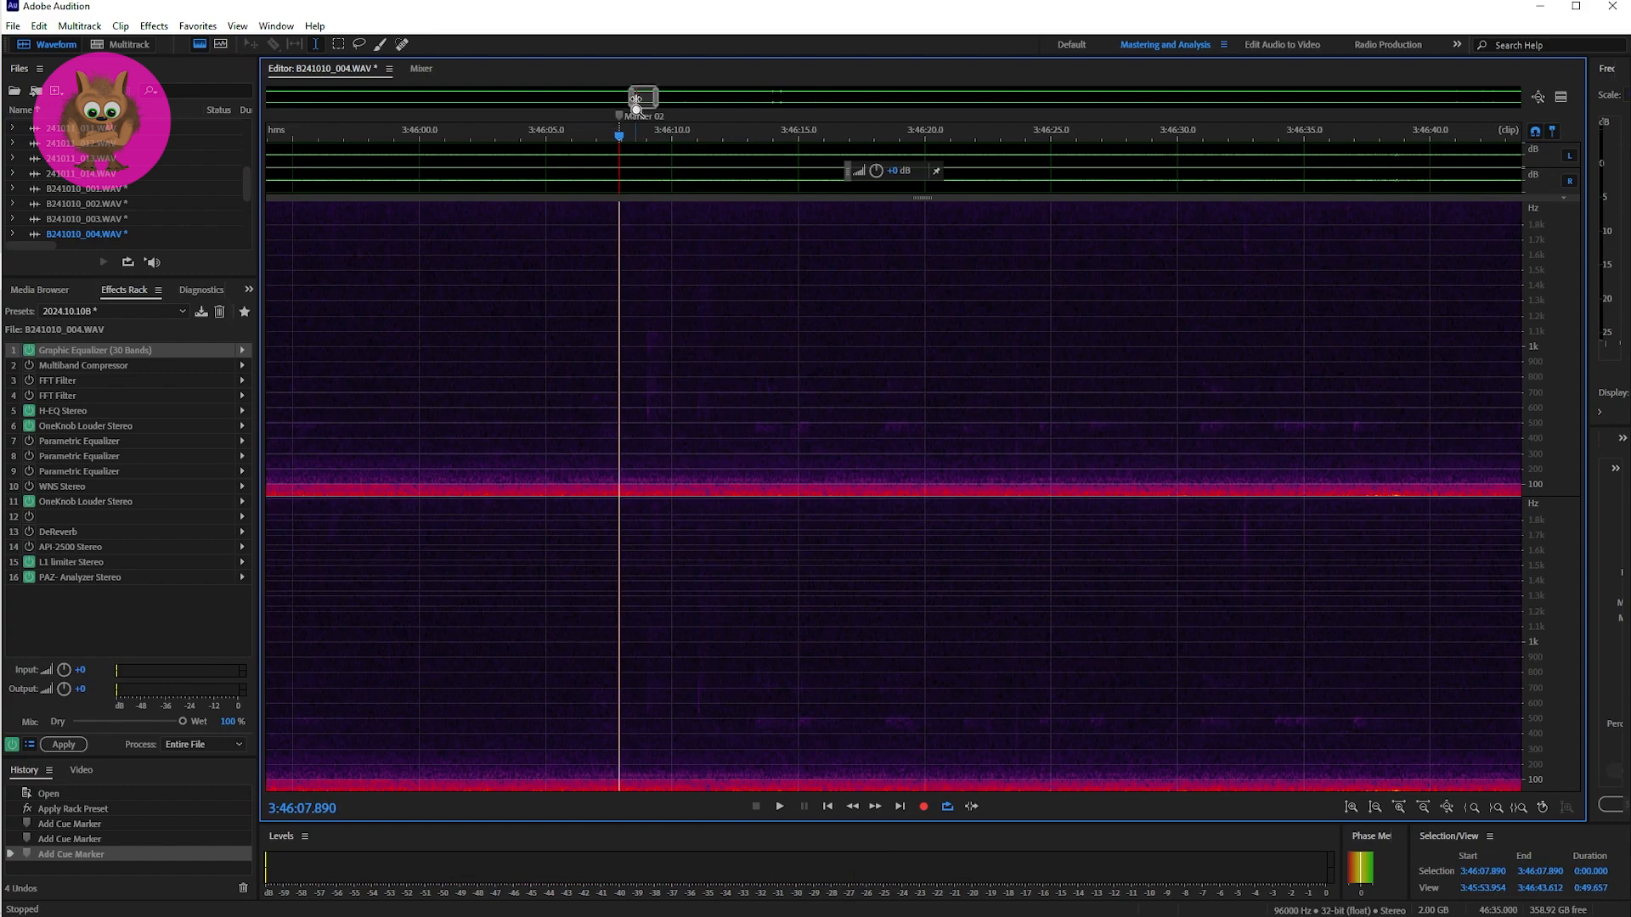
Step: Place the playhead at Marker 03, narrow the view to about one minute and listen to the passage twice from 3:52:37.451
left_click_drag(636, 99, 842, 97)
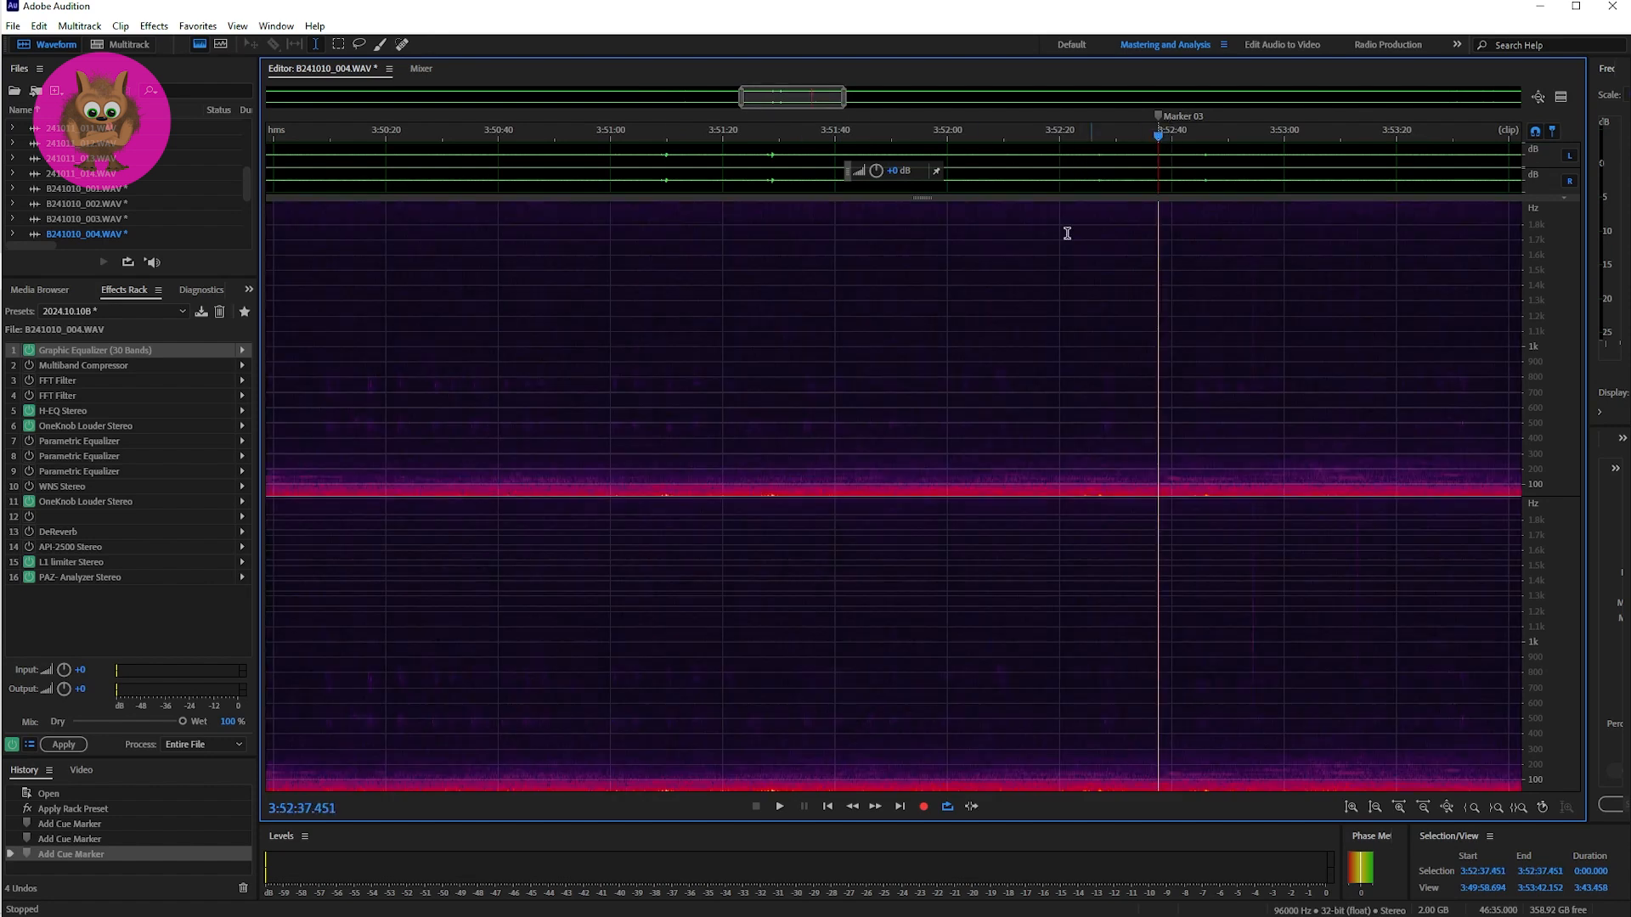
left_click_drag(741, 97, 817, 100)
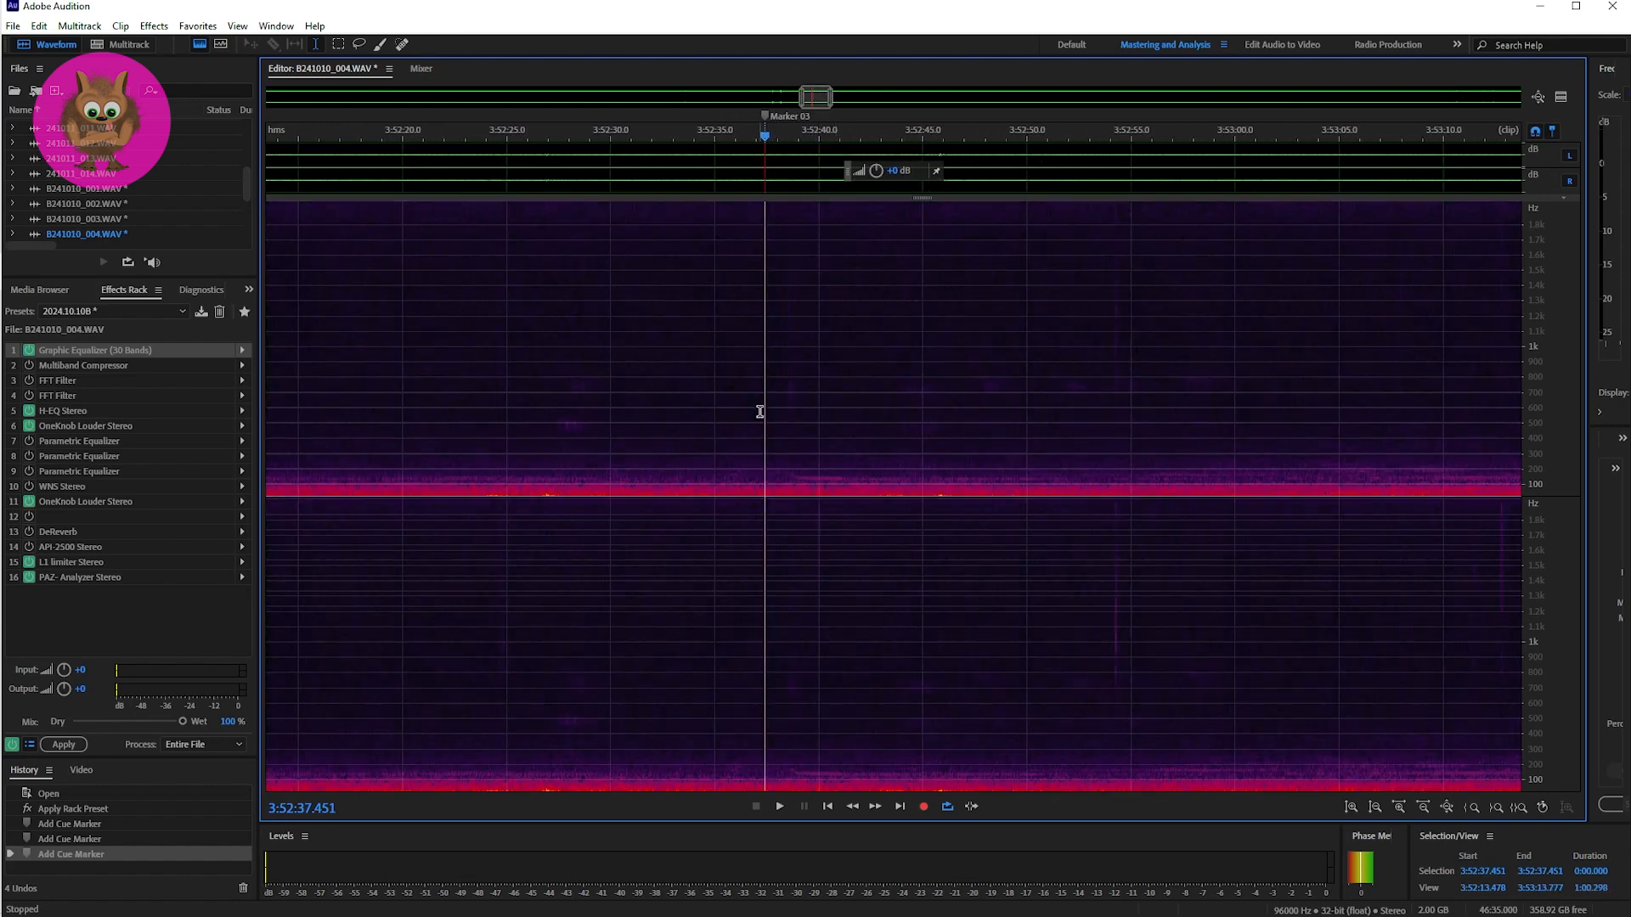
key("space")
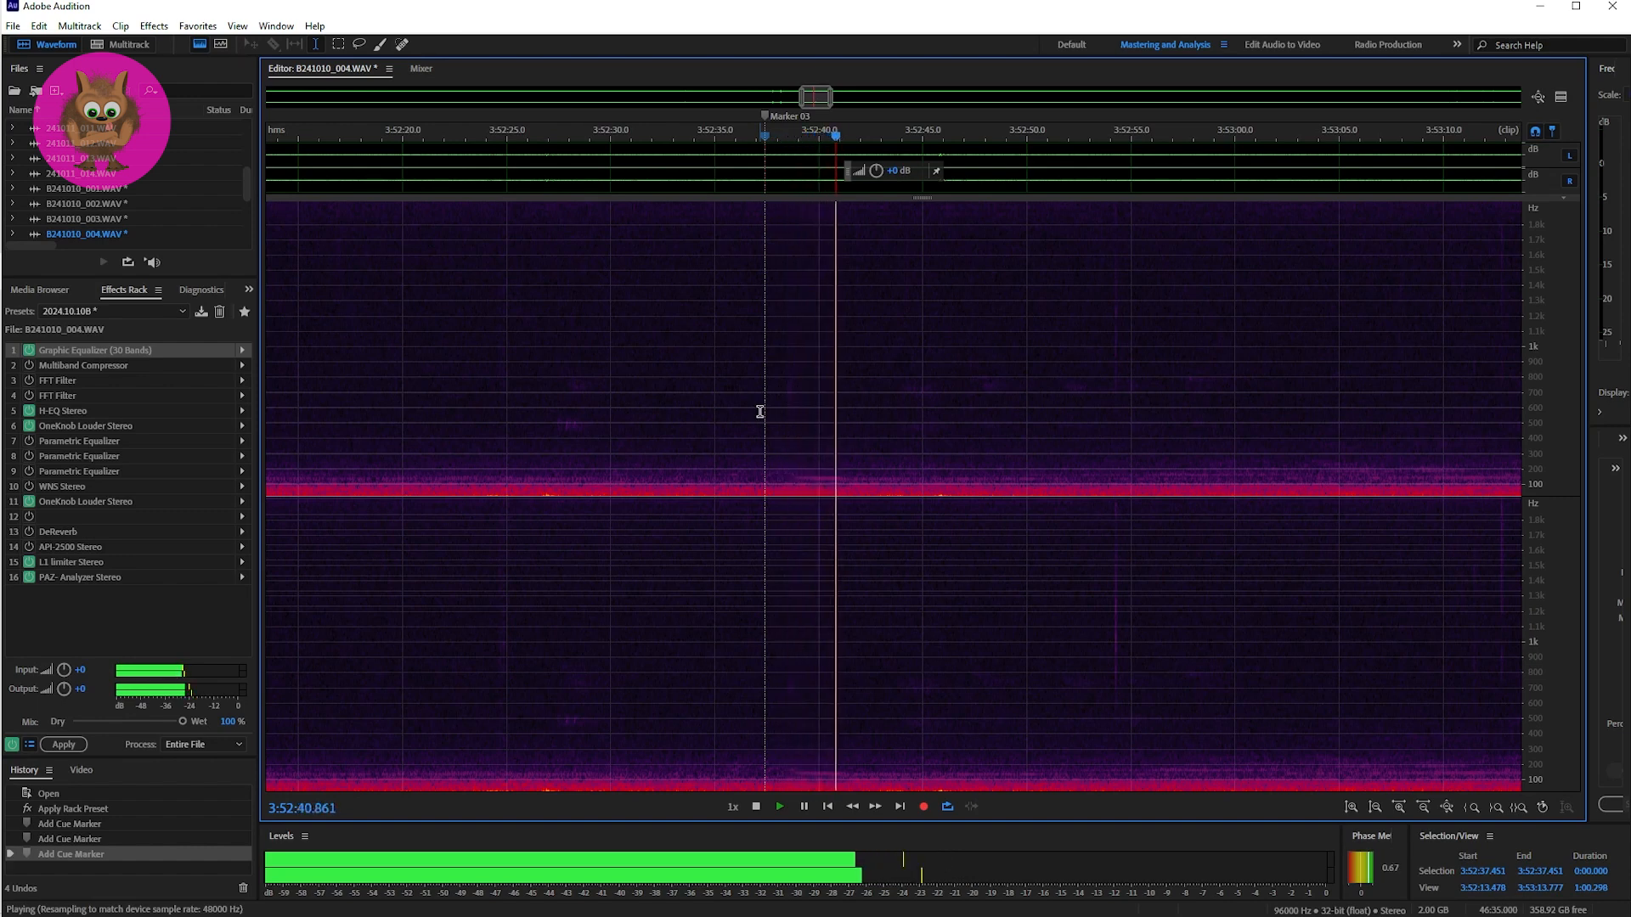
key("space")
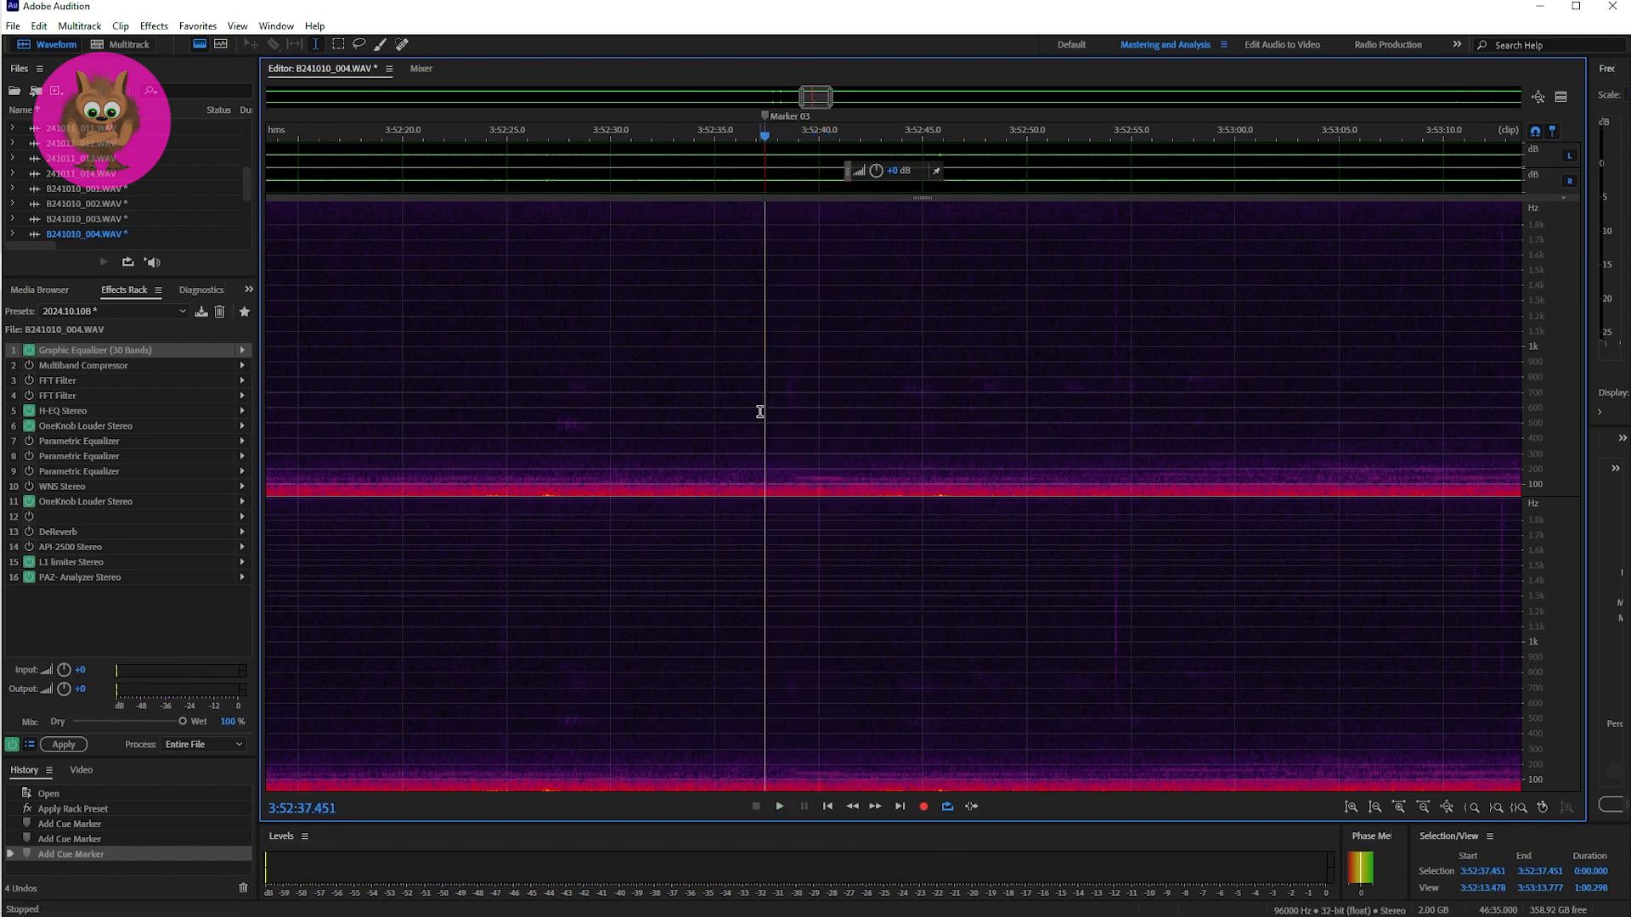
key("space")
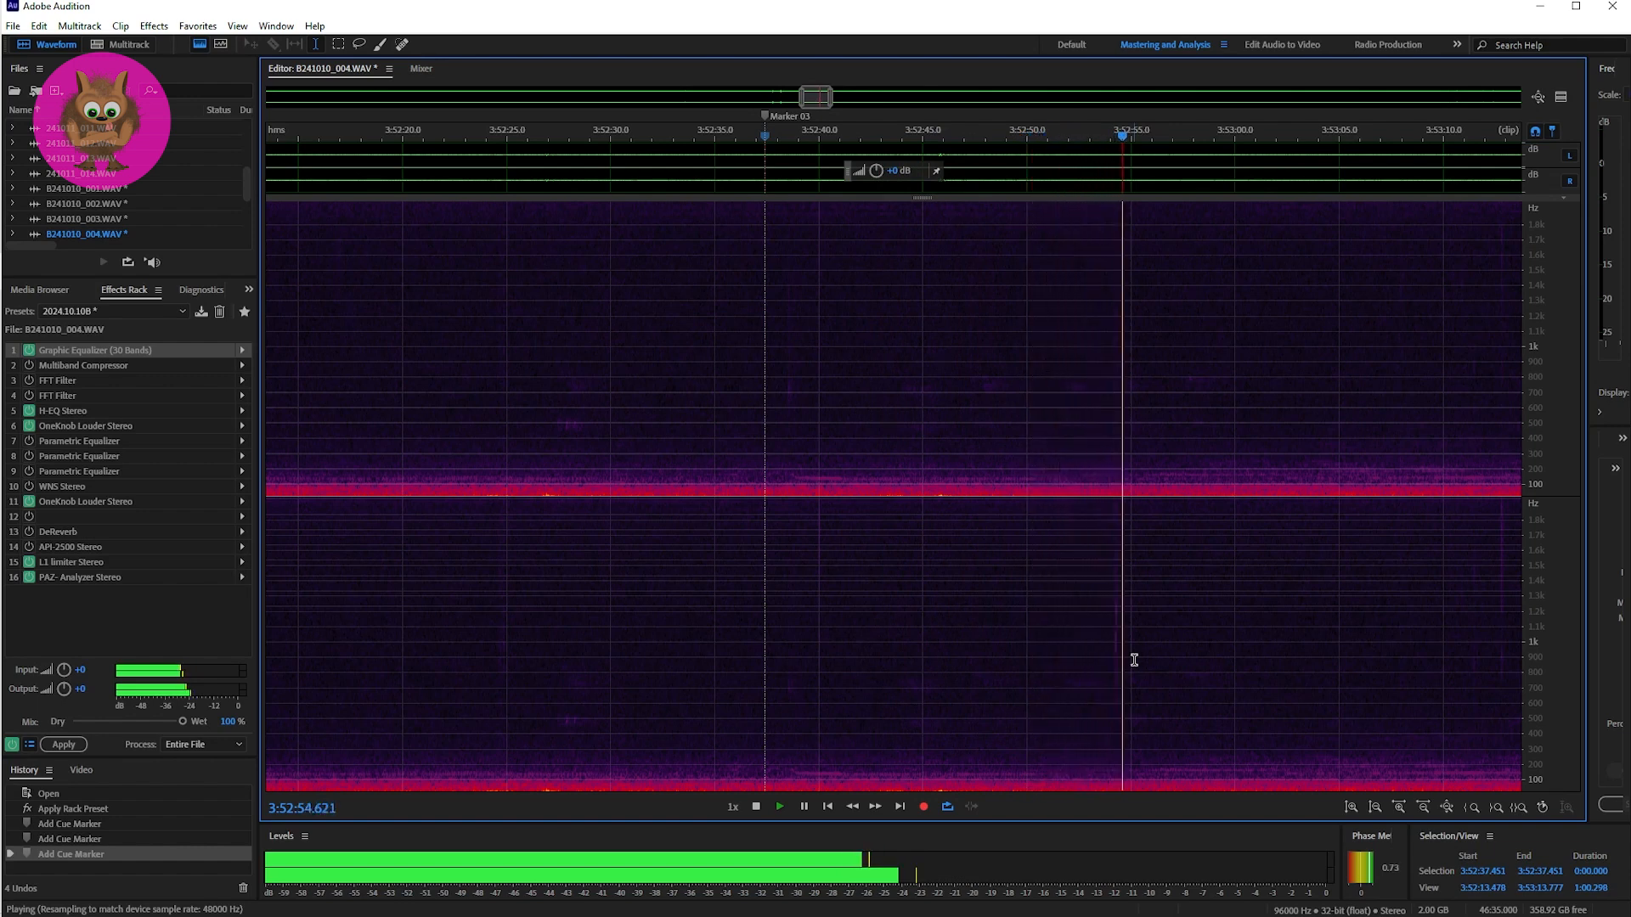
key("space")
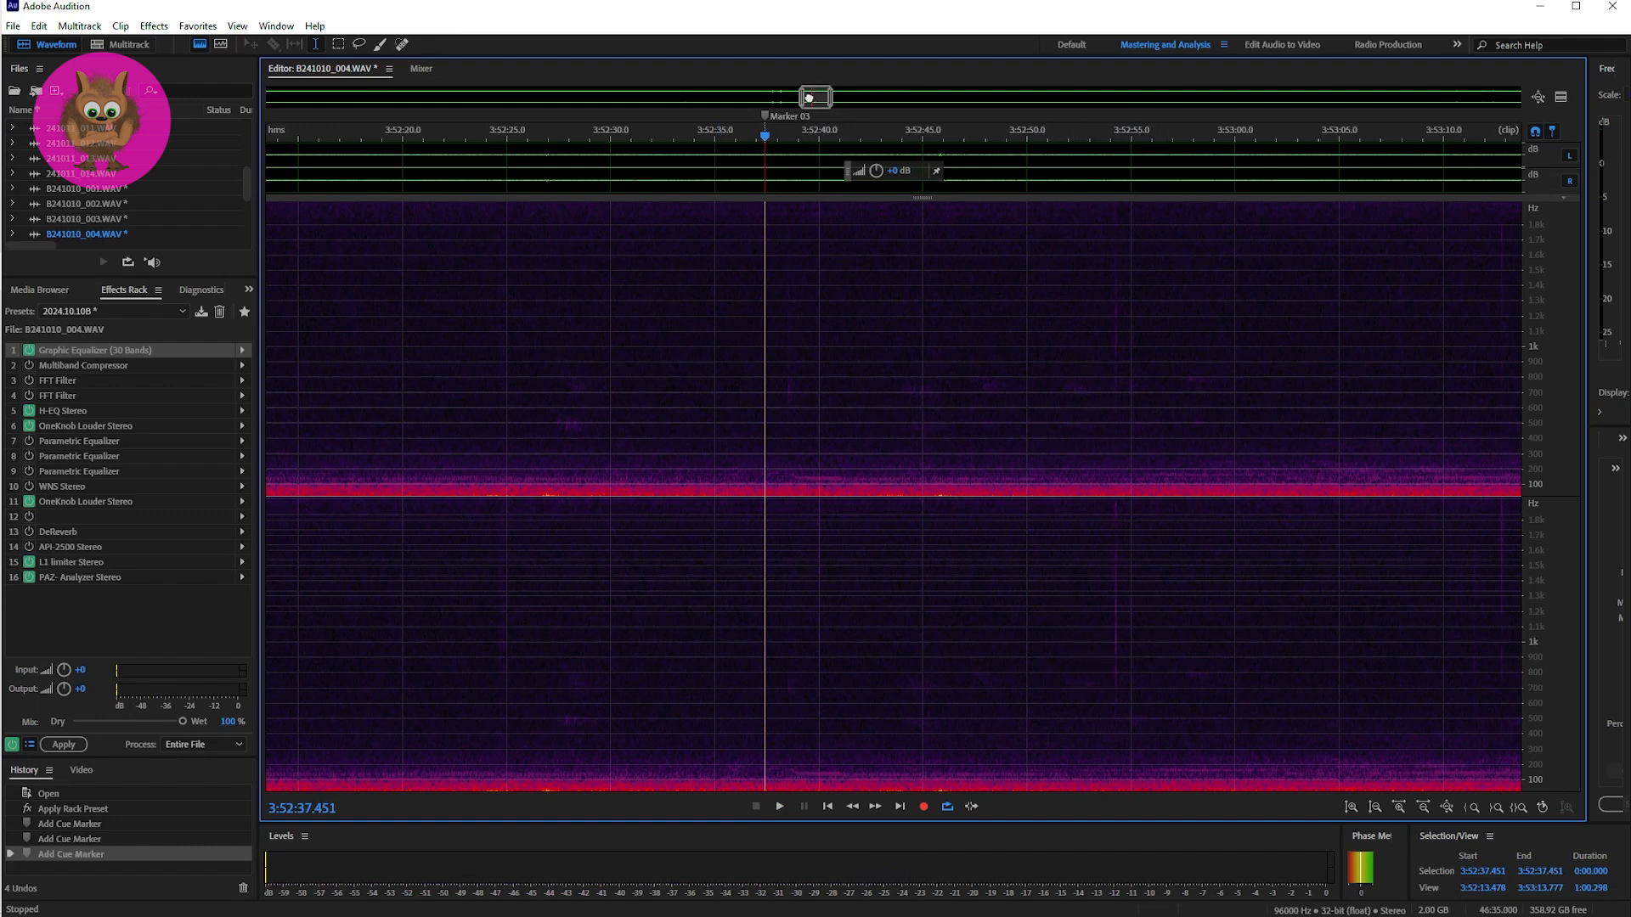
Step: Go to the end of B241010_004.WAV and briefly play the audio from 4:18:52.921
left_click_drag(806, 96, 1509, 132)
left_click(1473, 259)
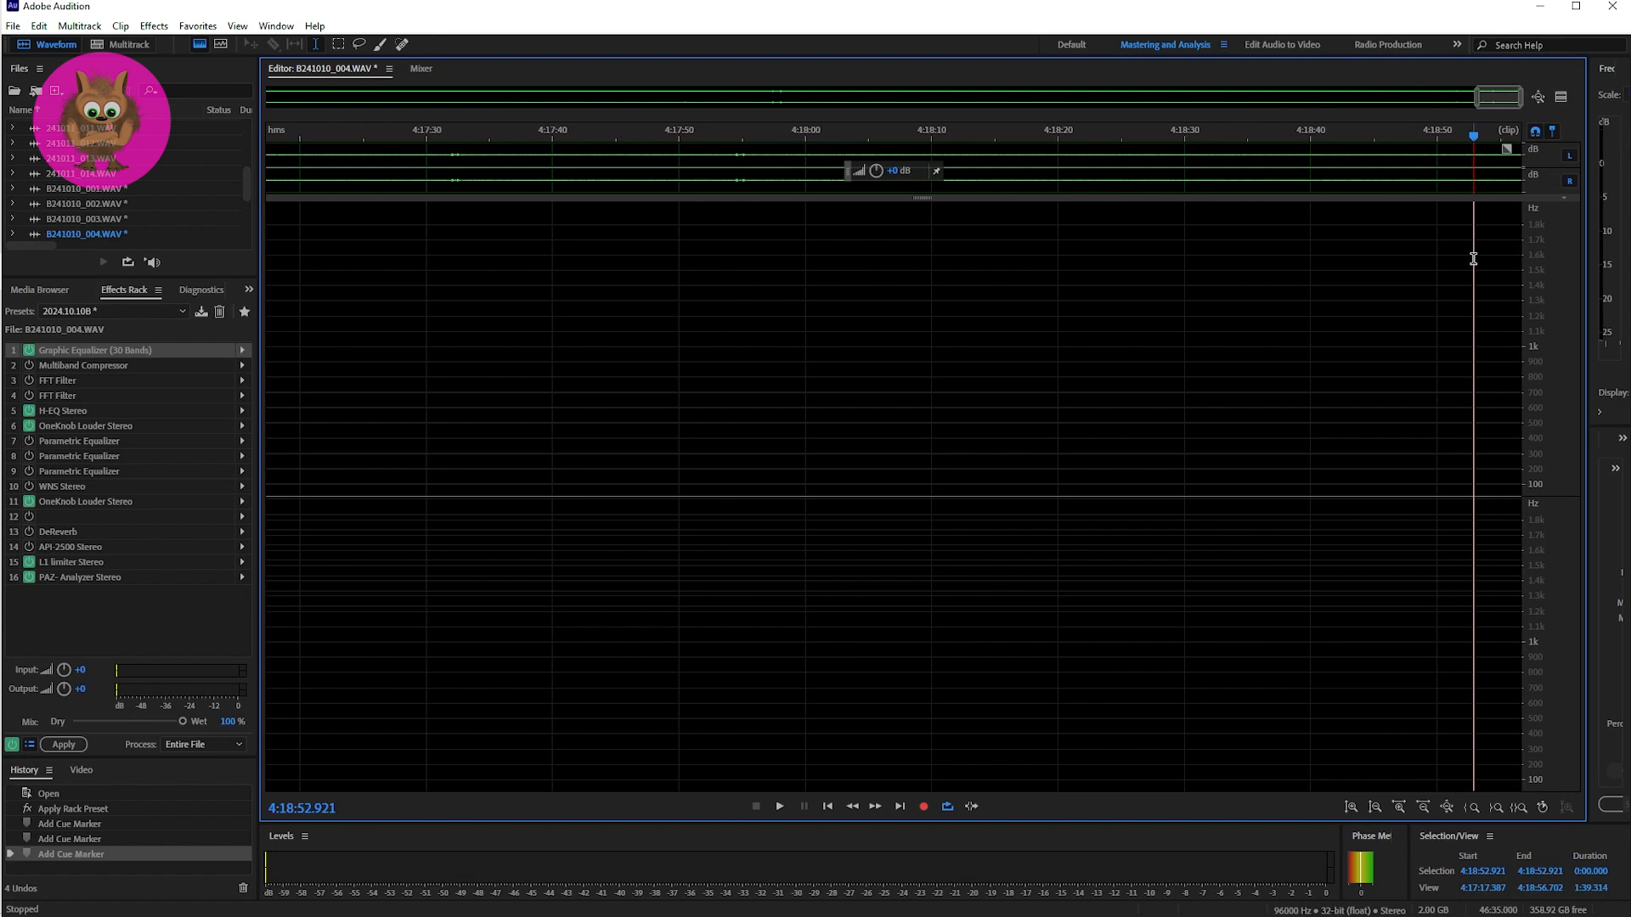
key("space")
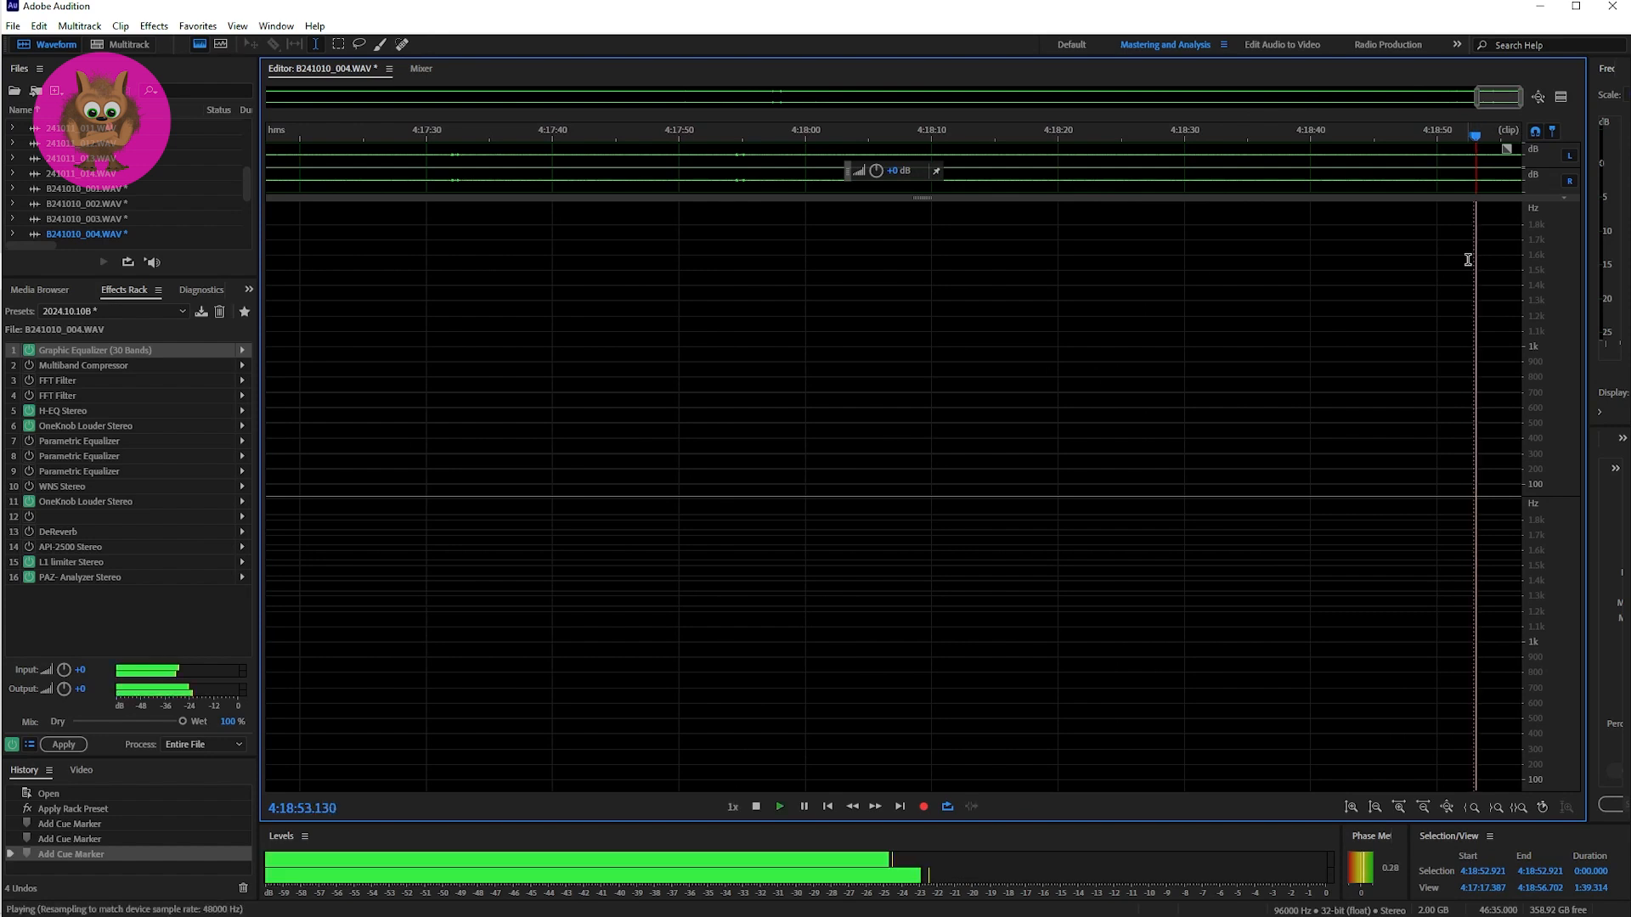
key("space")
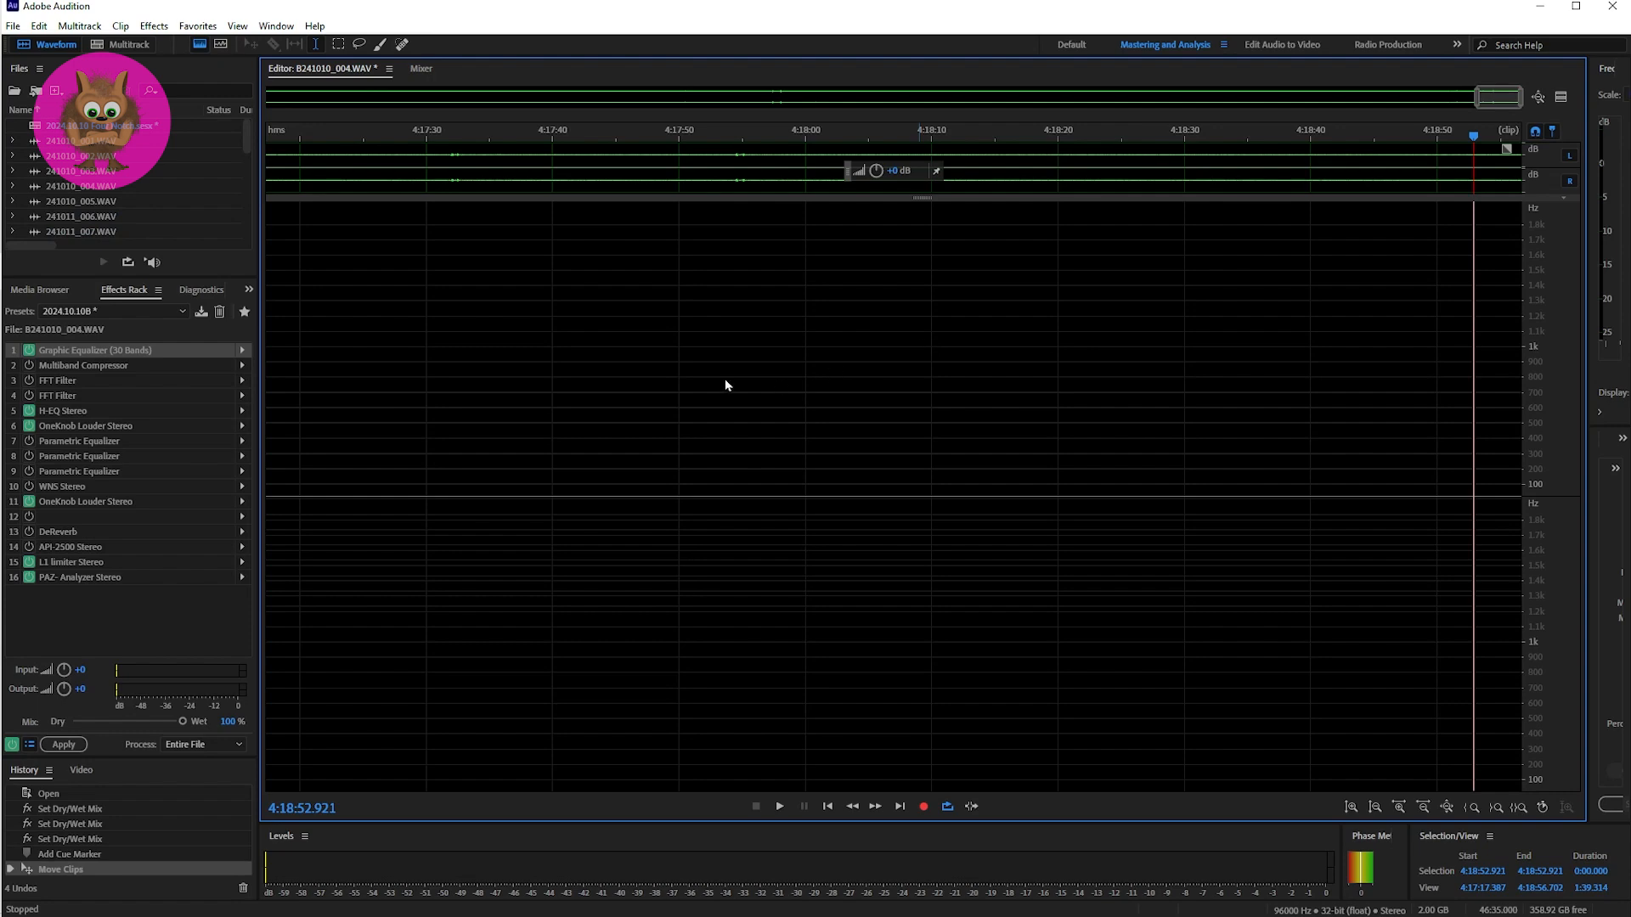
Step: Return to the 2024.10.10 Four Notch multitrack session and open the Track 2 clip B241011_005.WAV for waveform editing at 4:20:31.130
key("0")
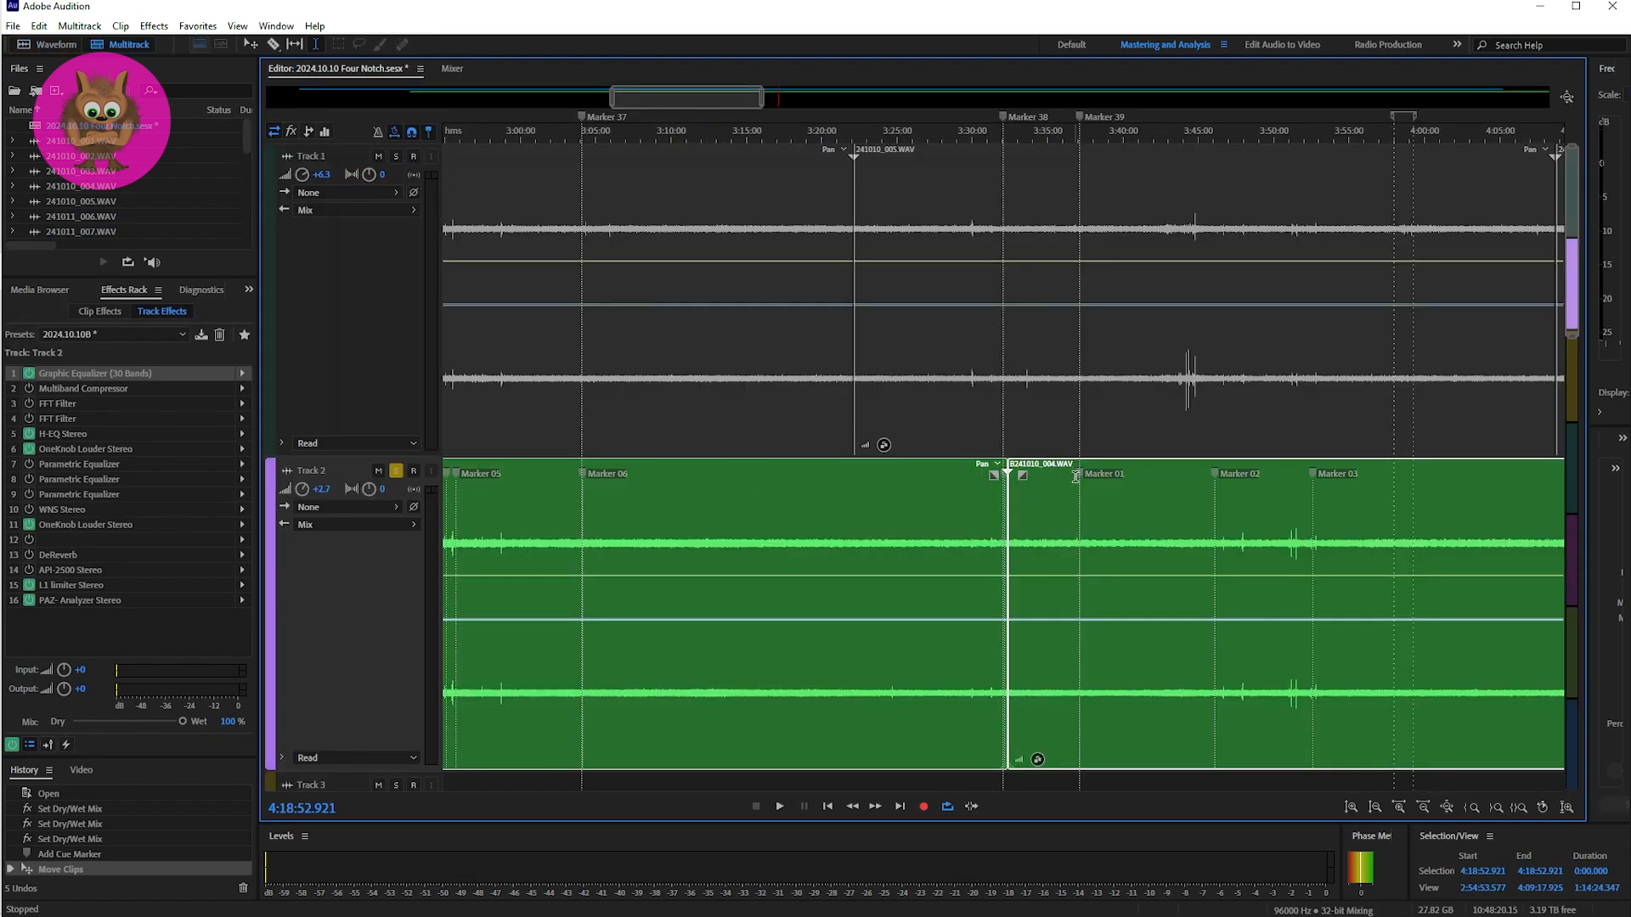
left_click_drag(703, 101, 863, 98)
left_click(520, 500)
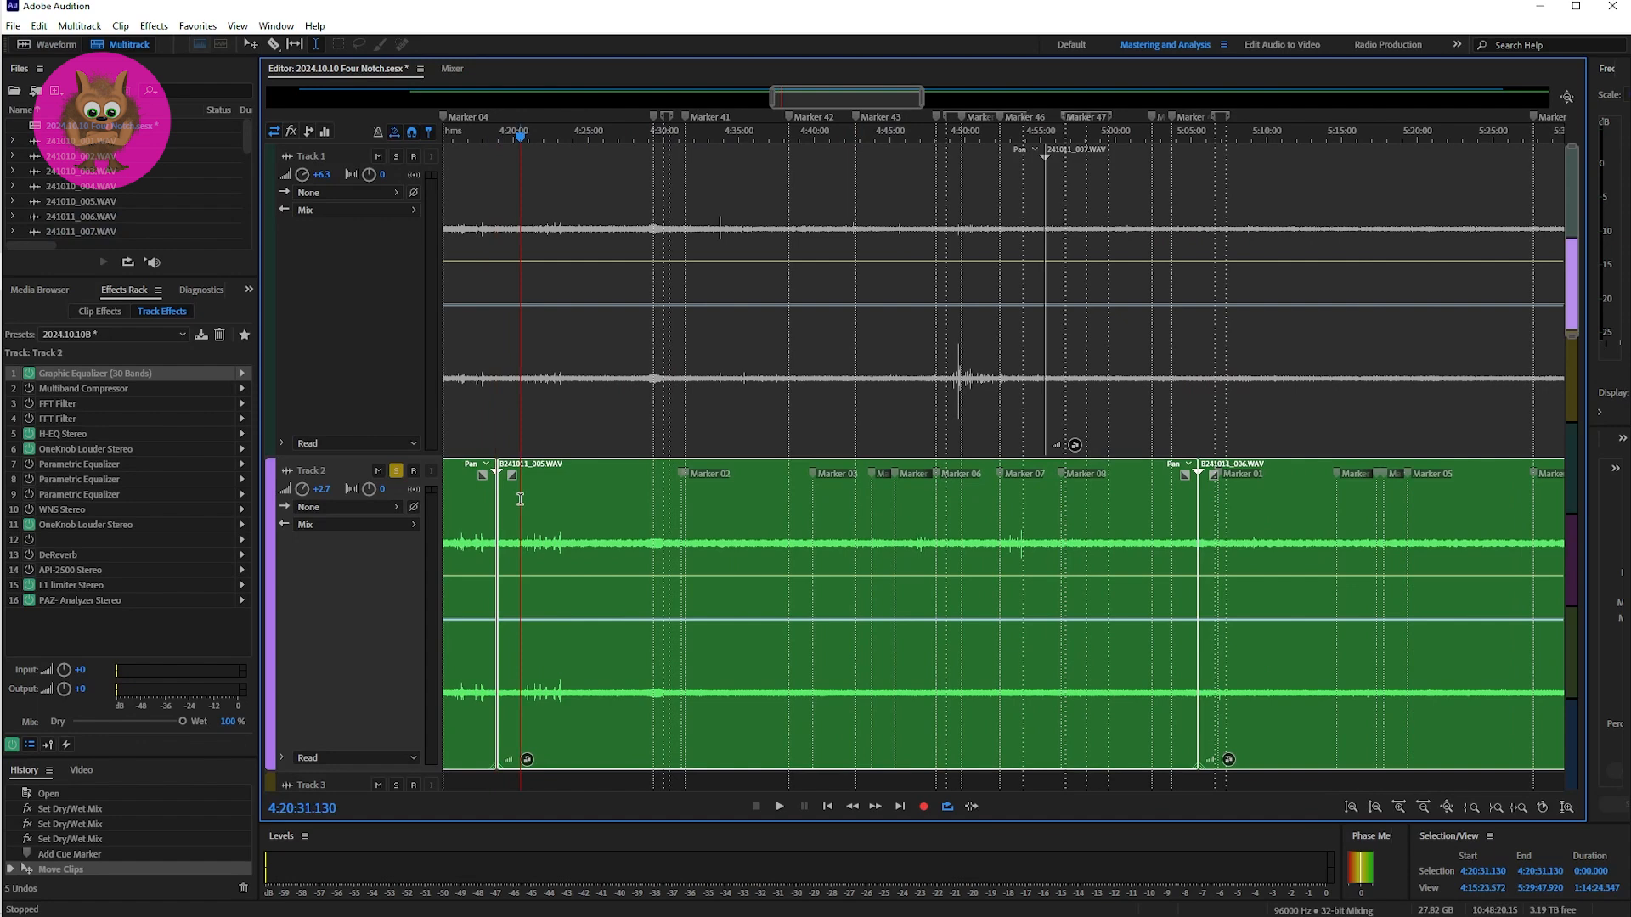
double_click(520, 499)
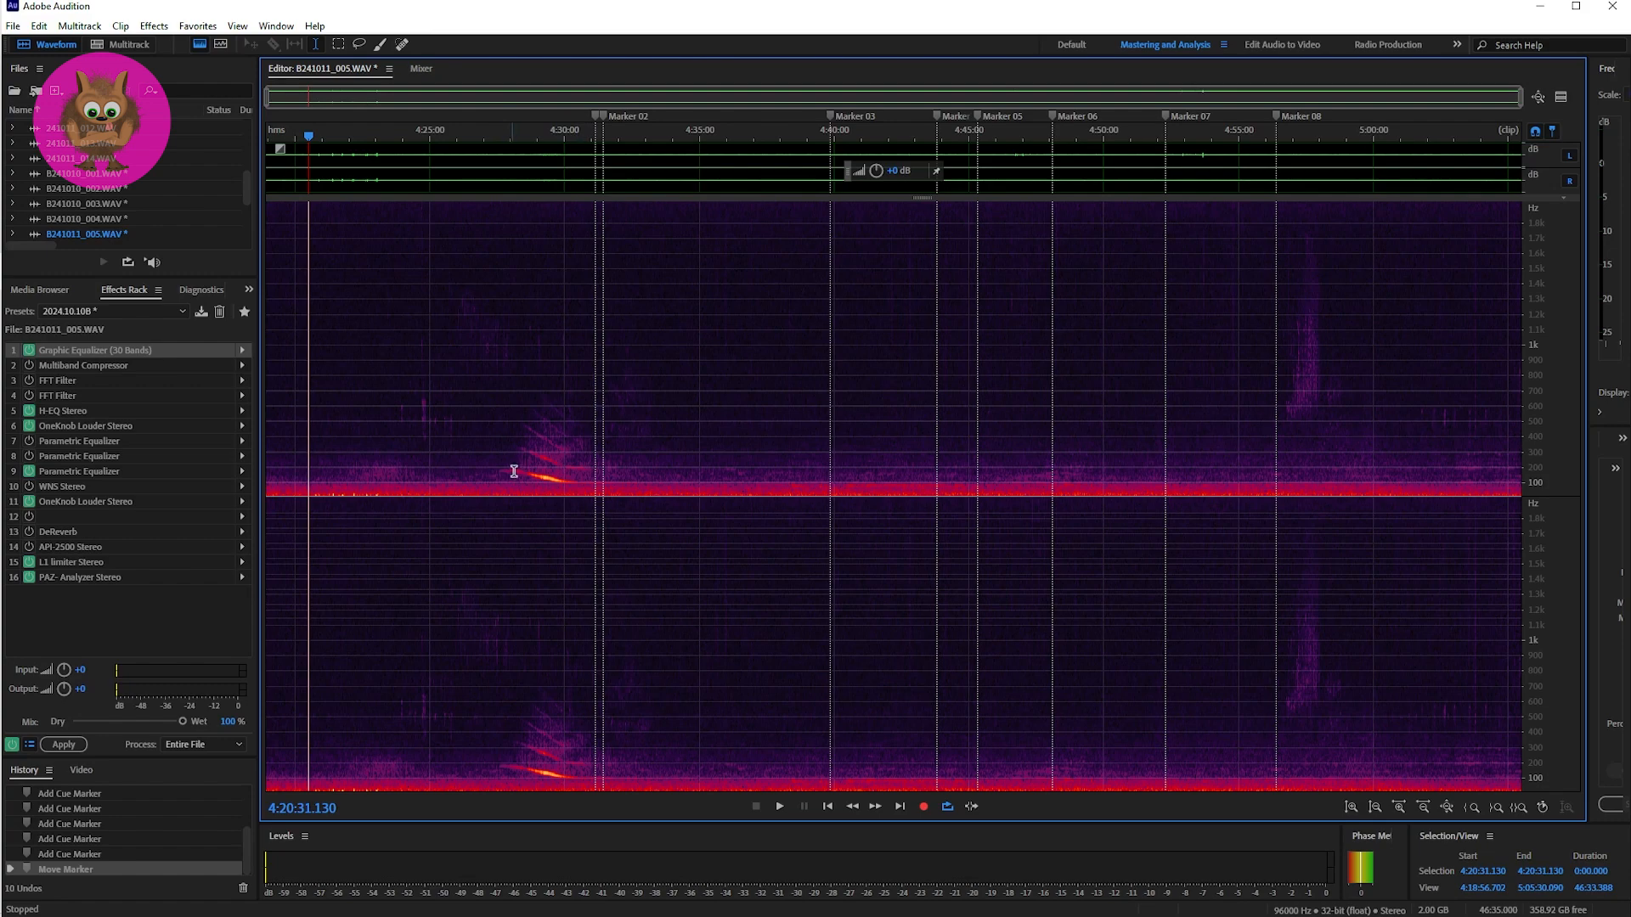
Step: Place the playhead at Marker 01 in B241011_005.WAV and narrow the view around Markers 01 and 02 to about 73 seconds
left_click(594, 385)
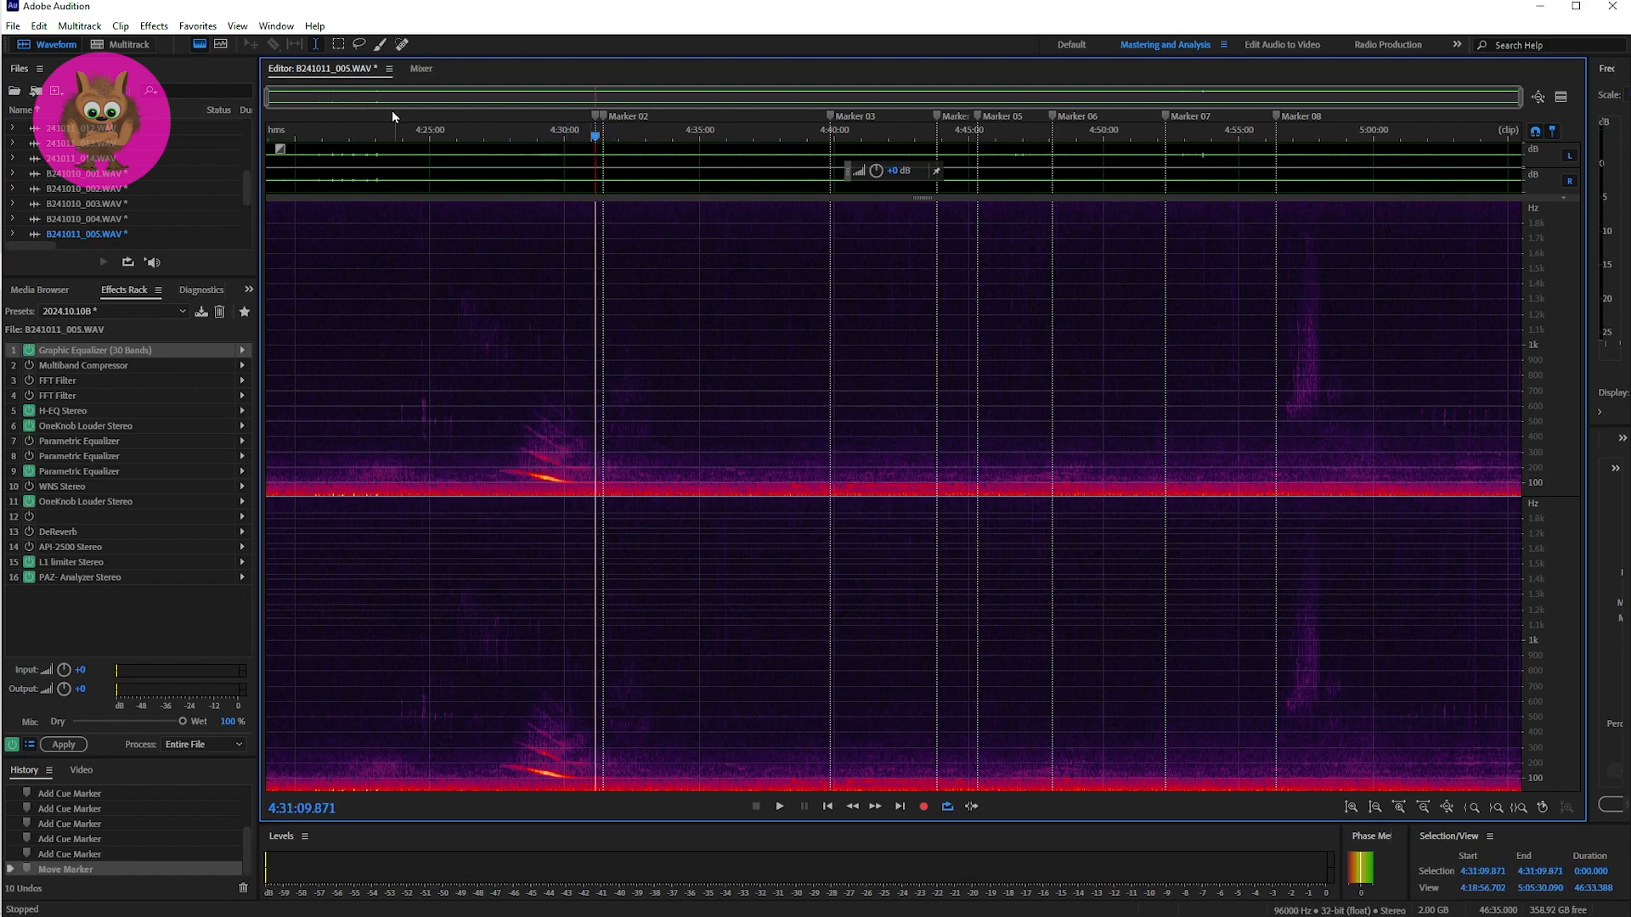
left_click_drag(270, 96, 584, 100)
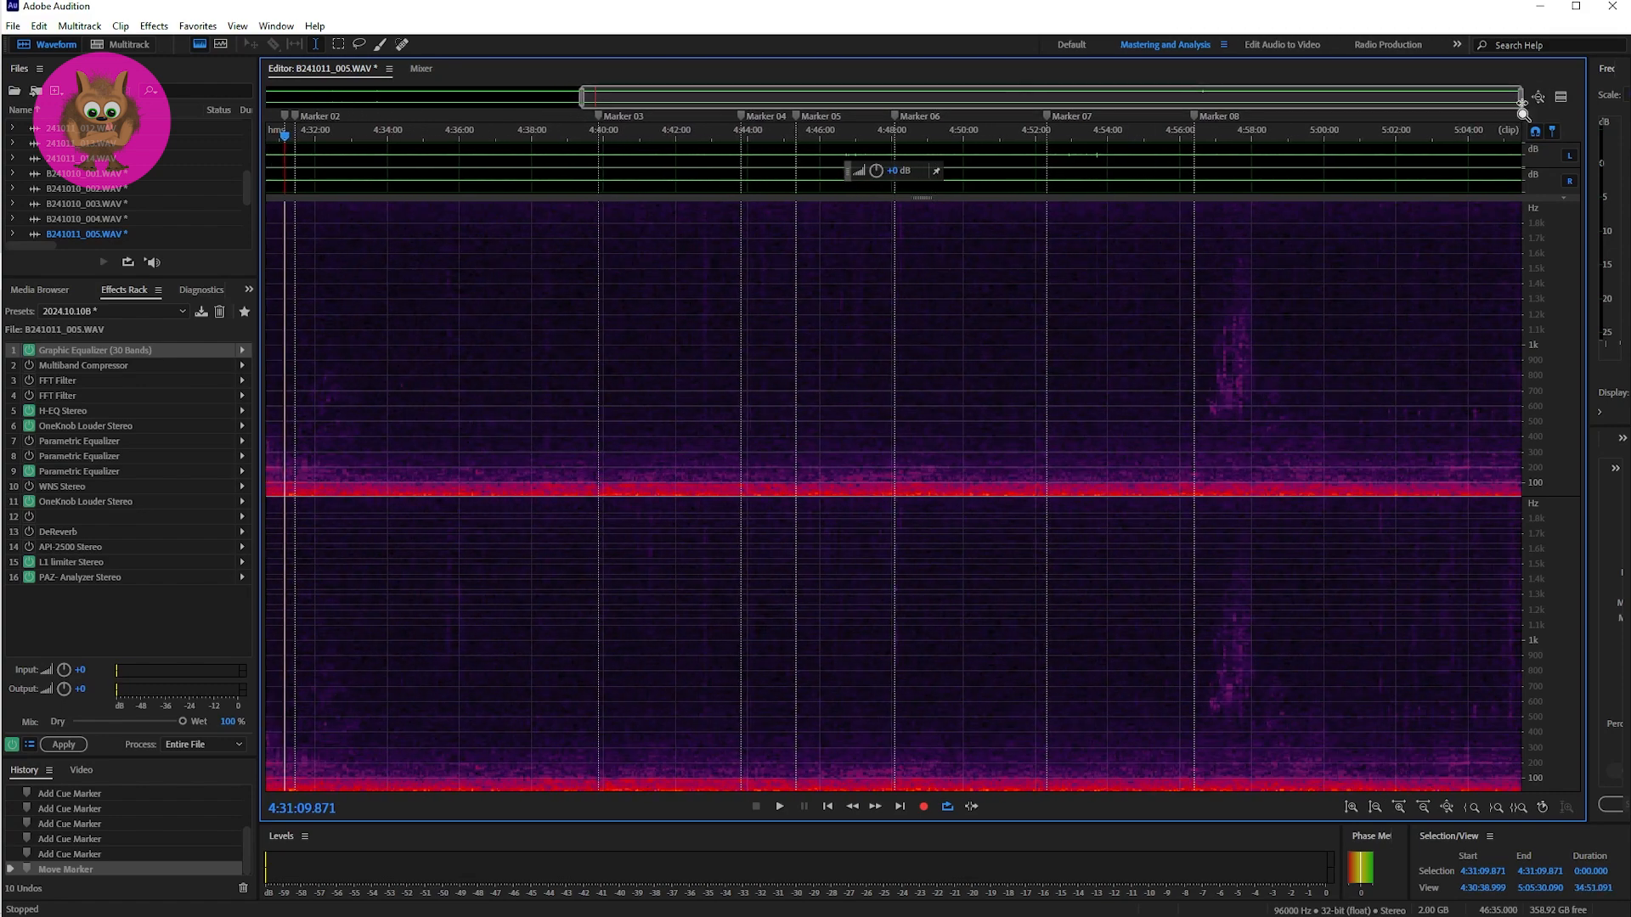
left_click_drag(1521, 100, 609, 111)
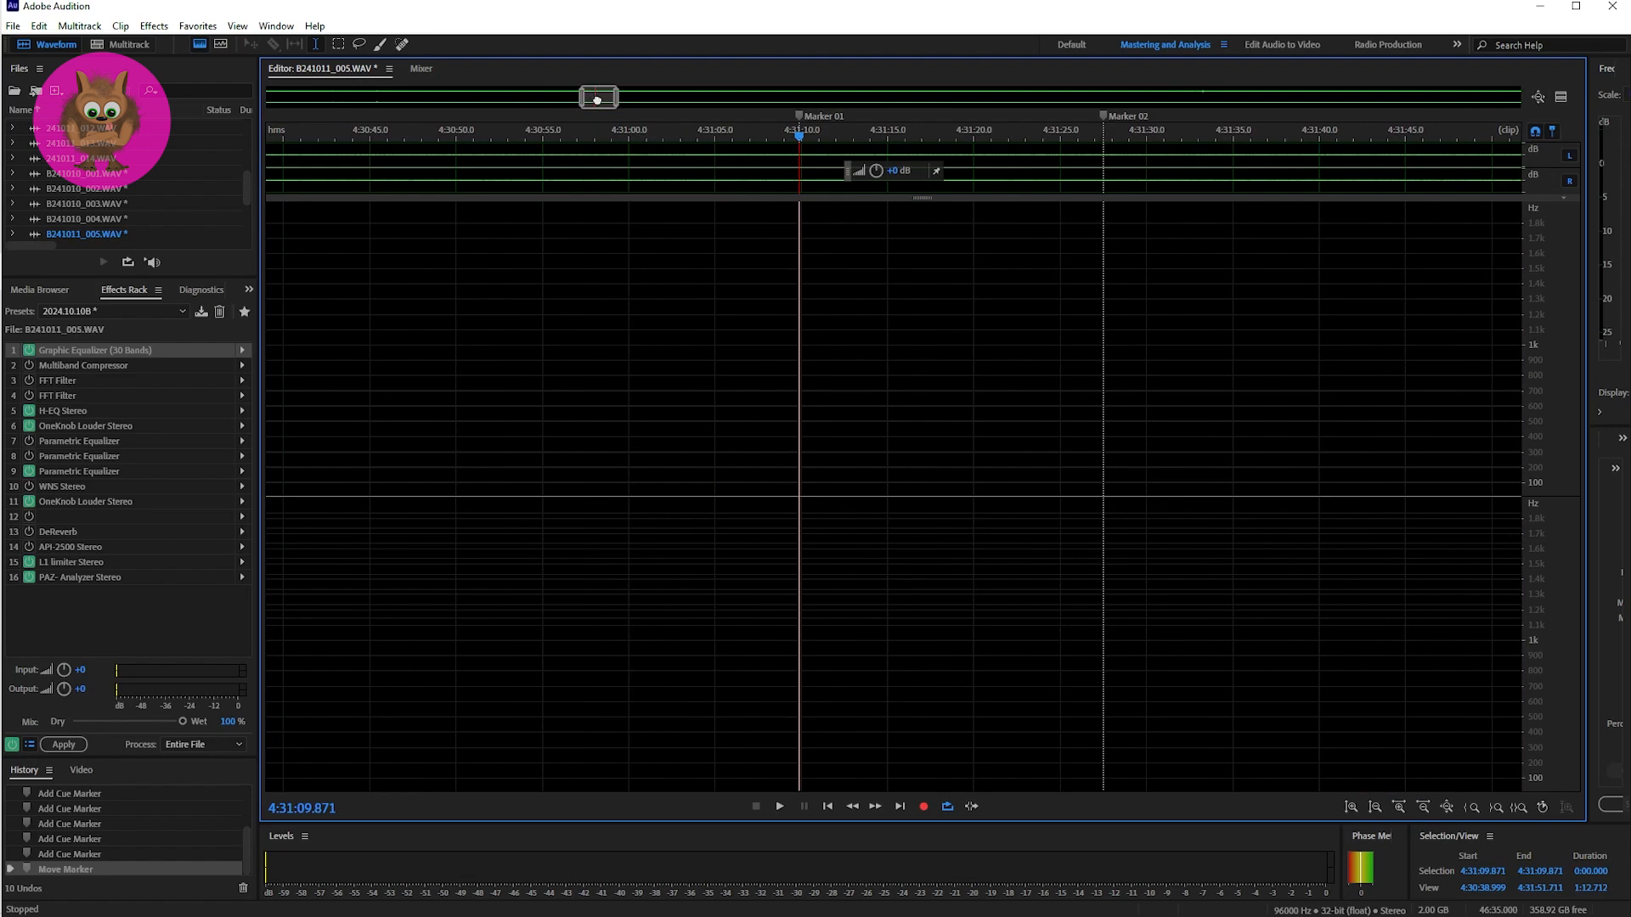
left_click_drag(597, 100, 602, 101)
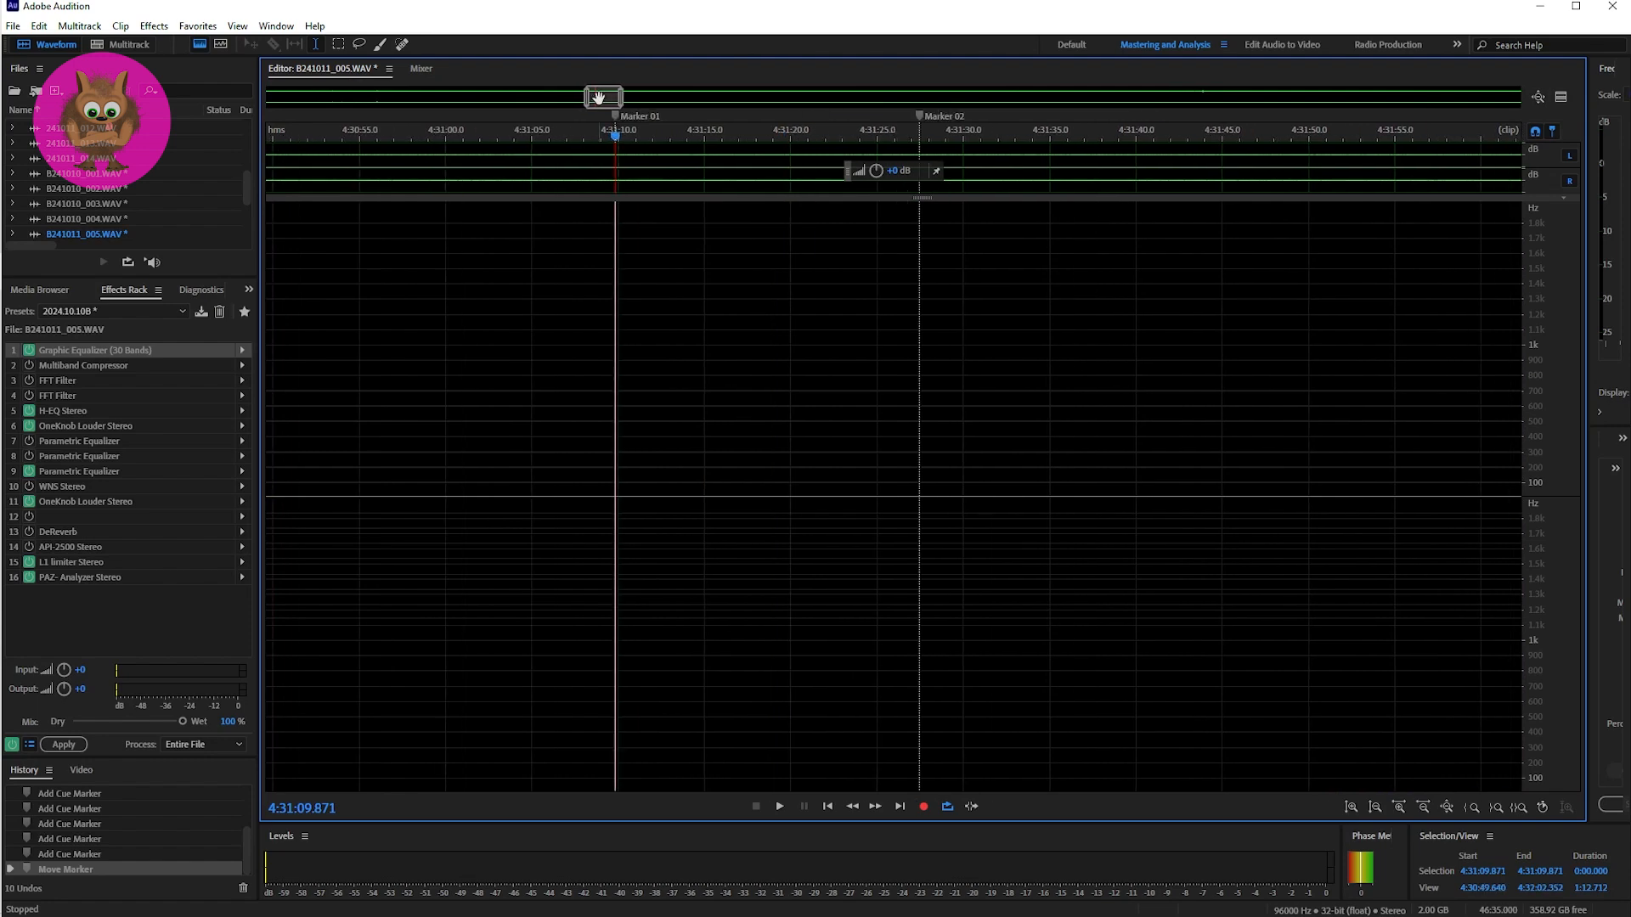
Step: Listen to the passage around Marker 01 twice from 4:31:09.248, enlarging the spectrogram's lower frequency range between the two playbacks
left_click(605, 475)
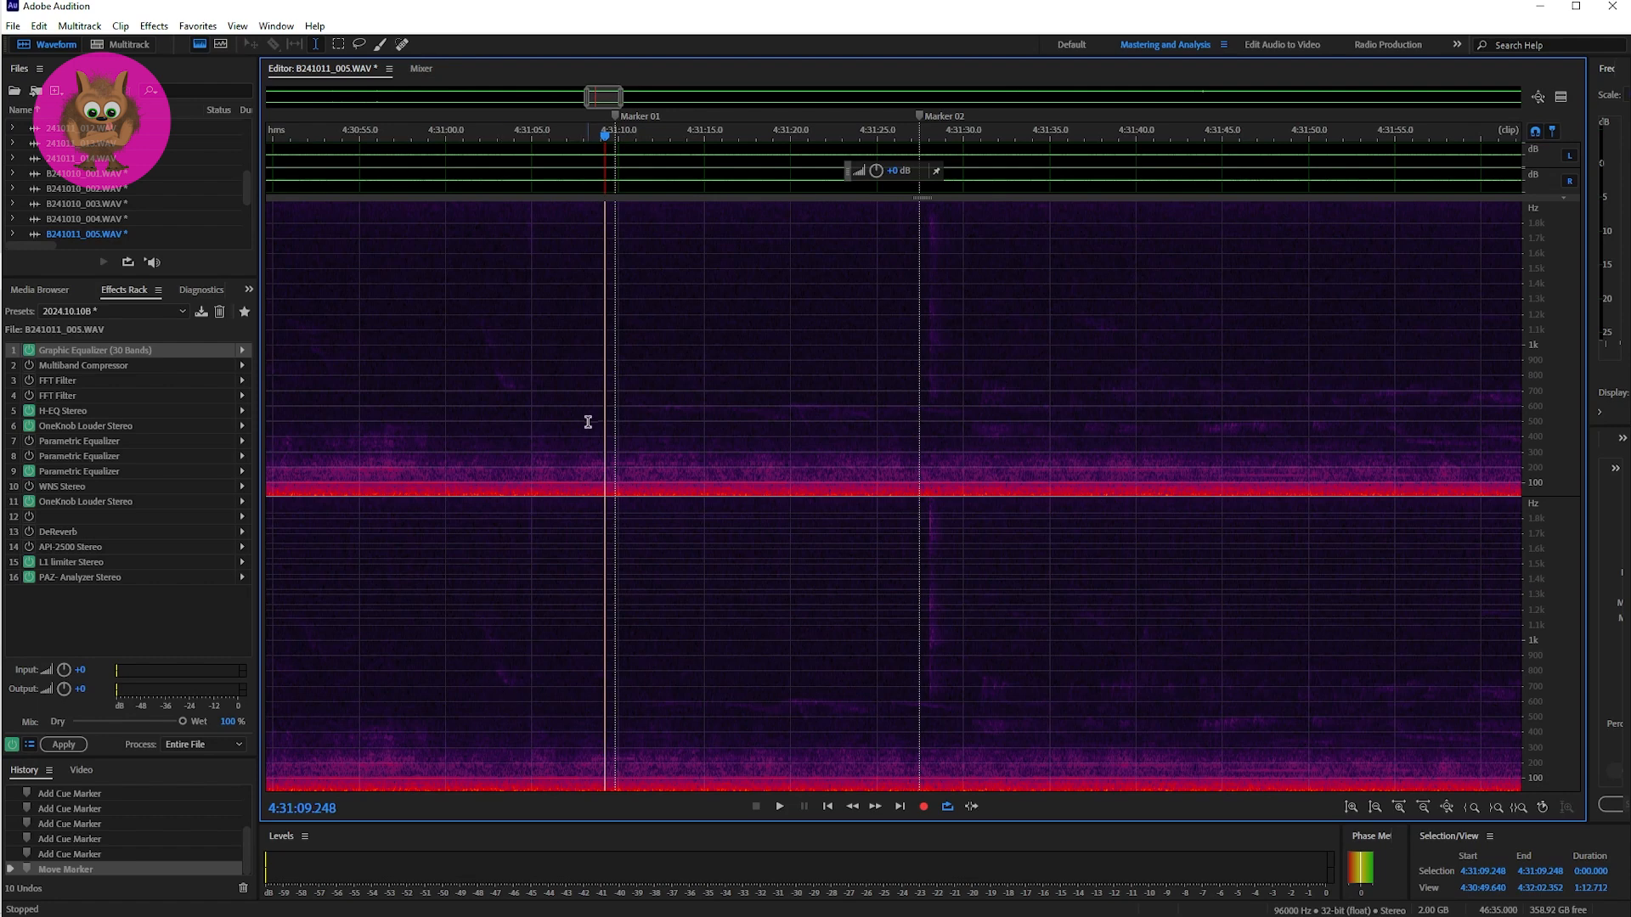
key("space")
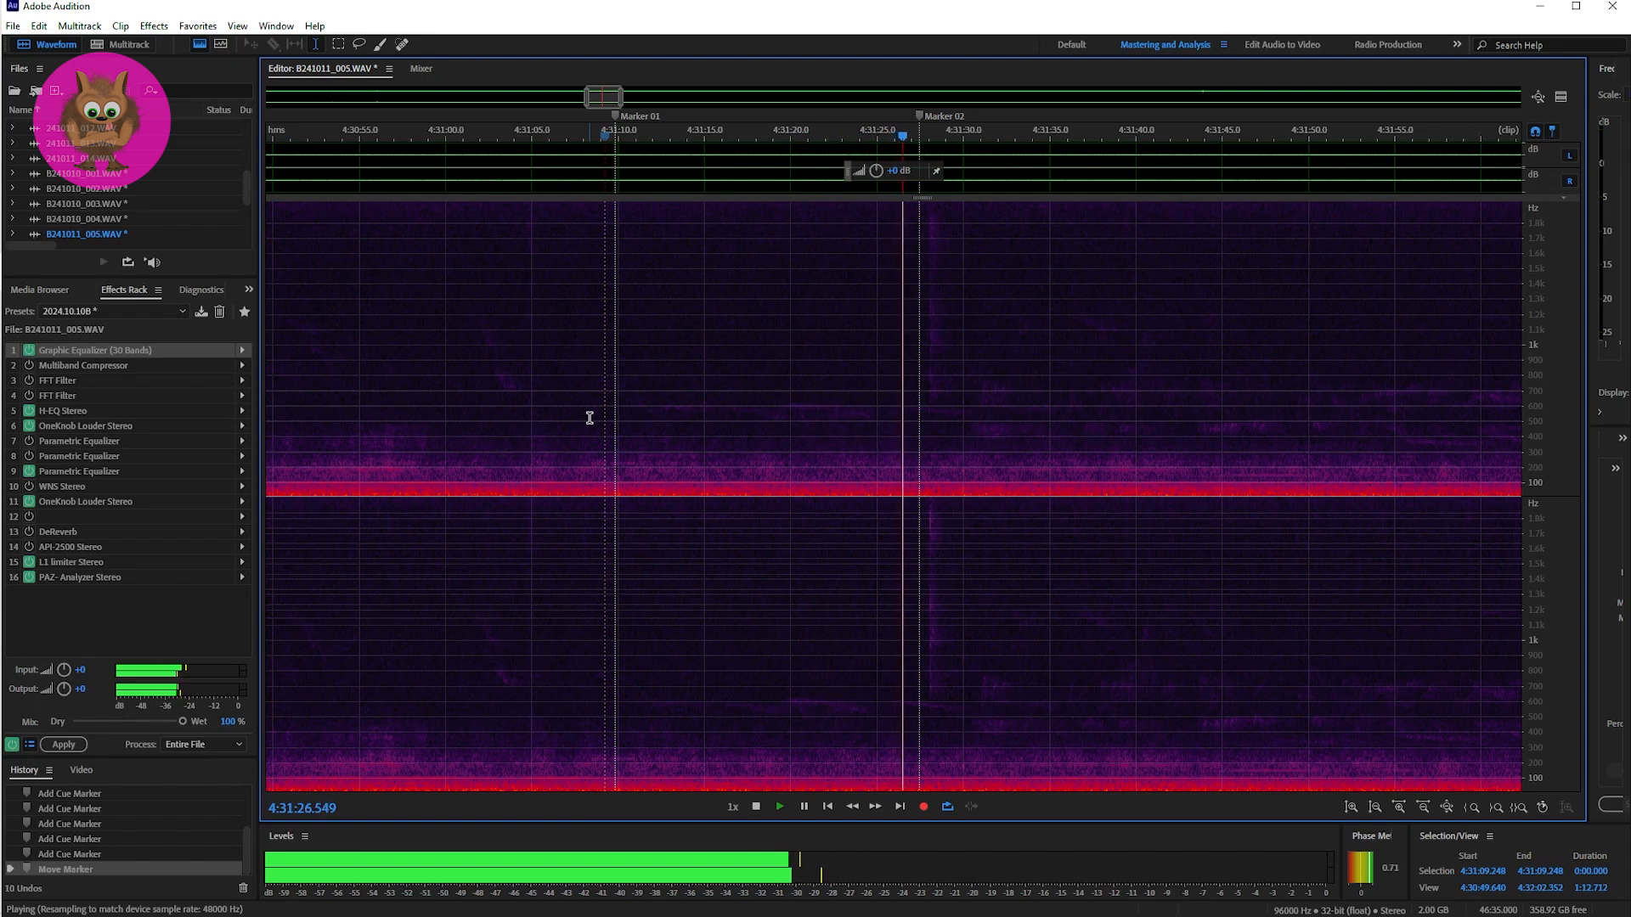
key("space")
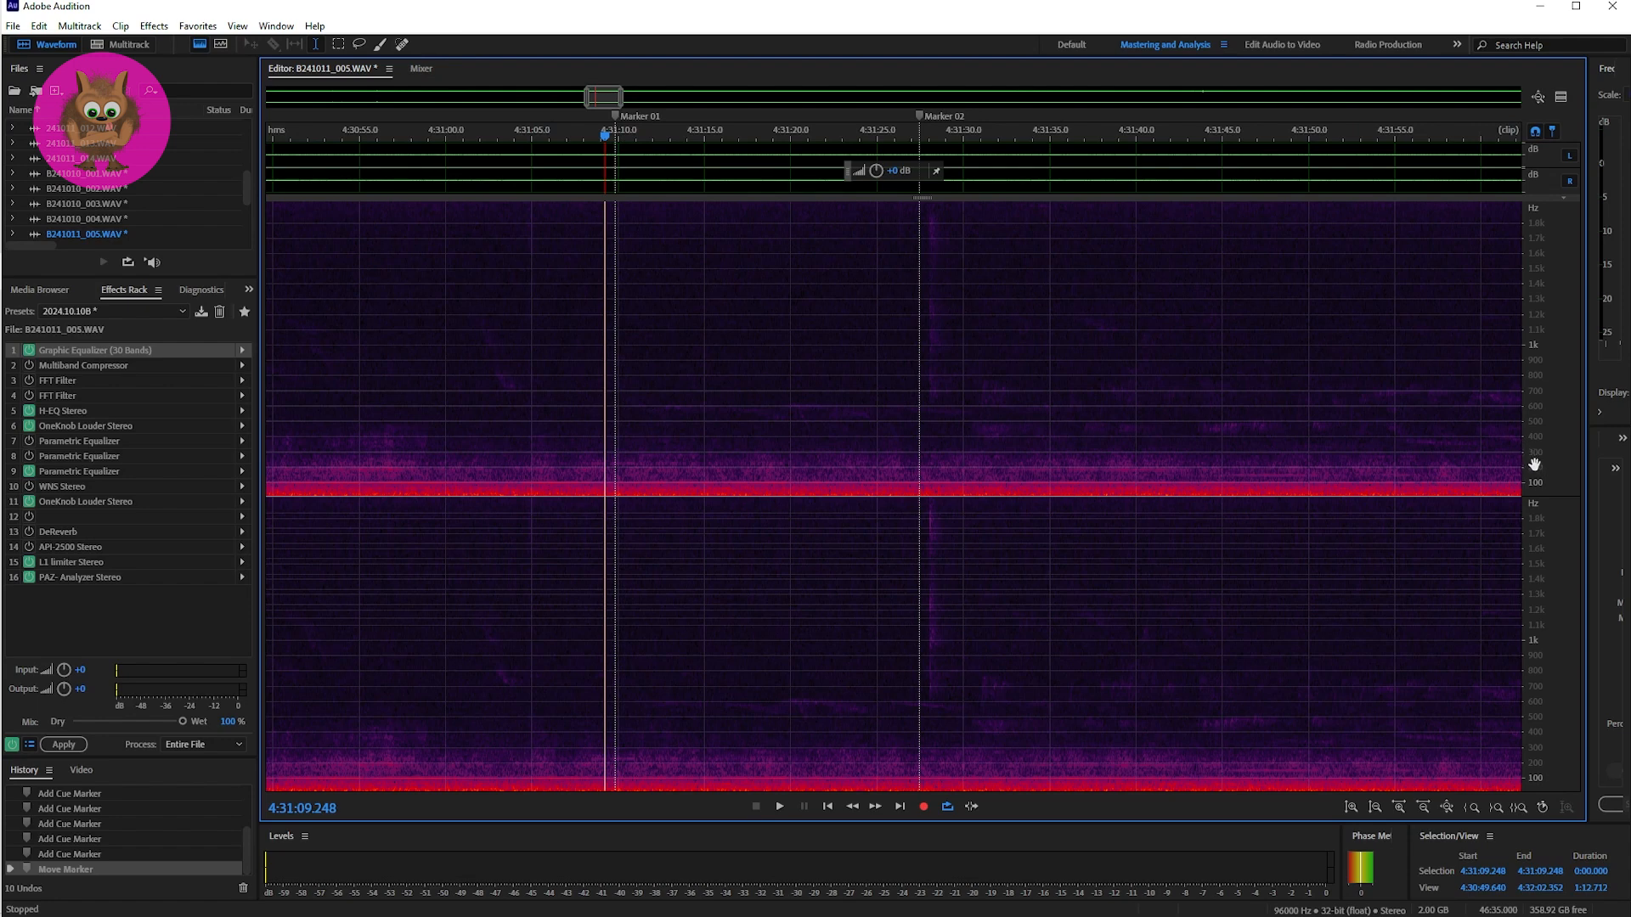
scroll(1536, 463, "up", 2)
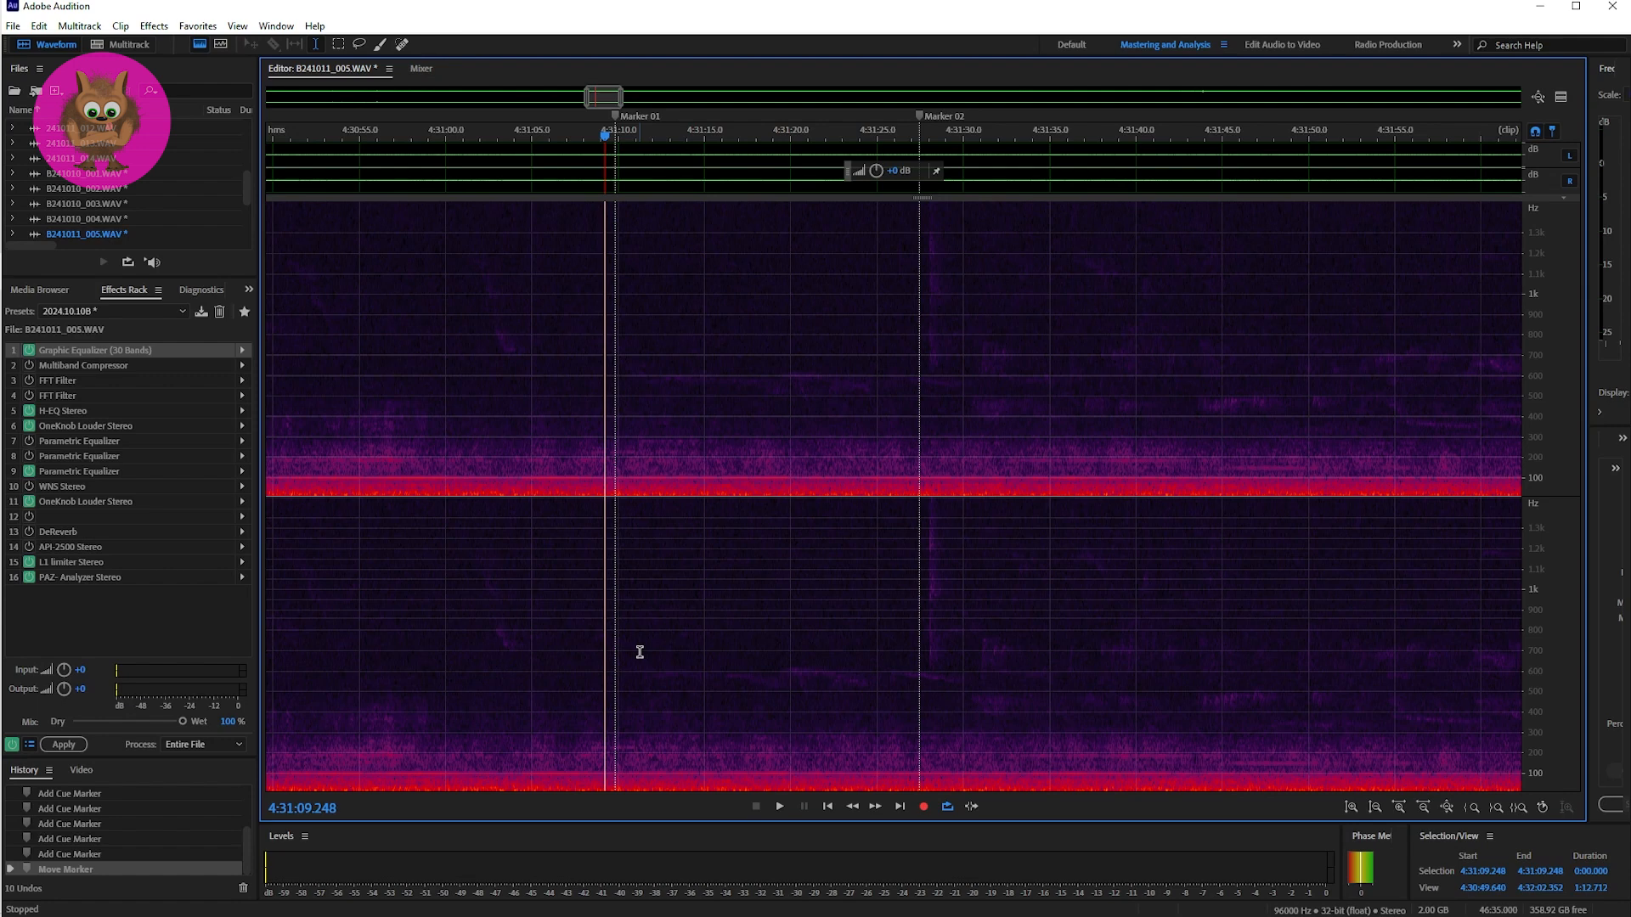
key("space")
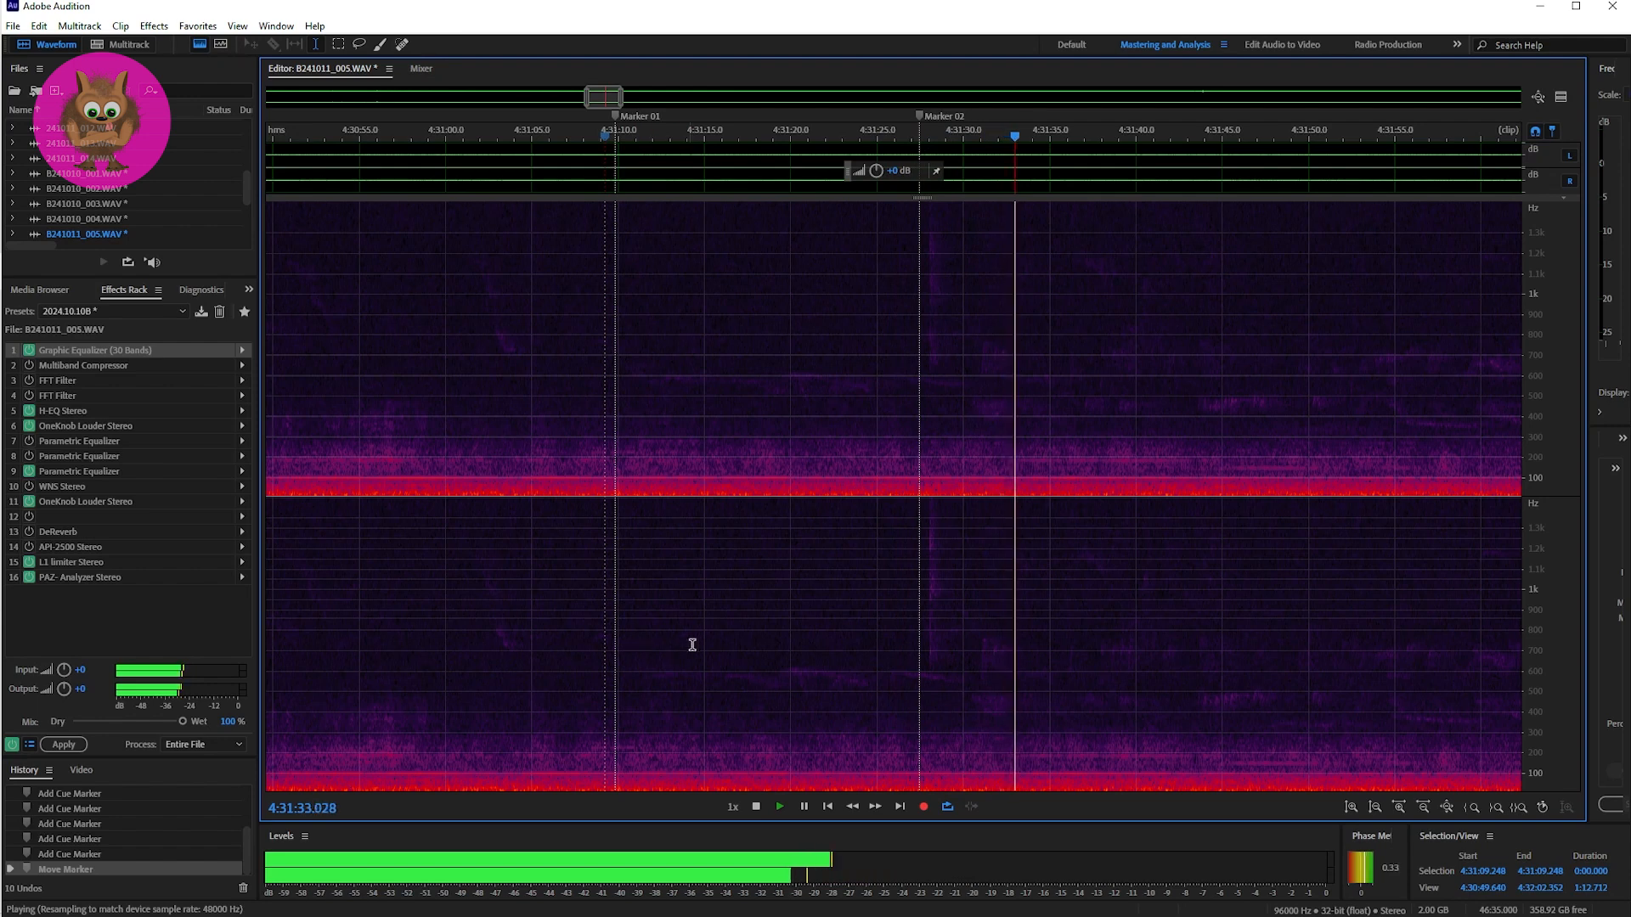
key("space")
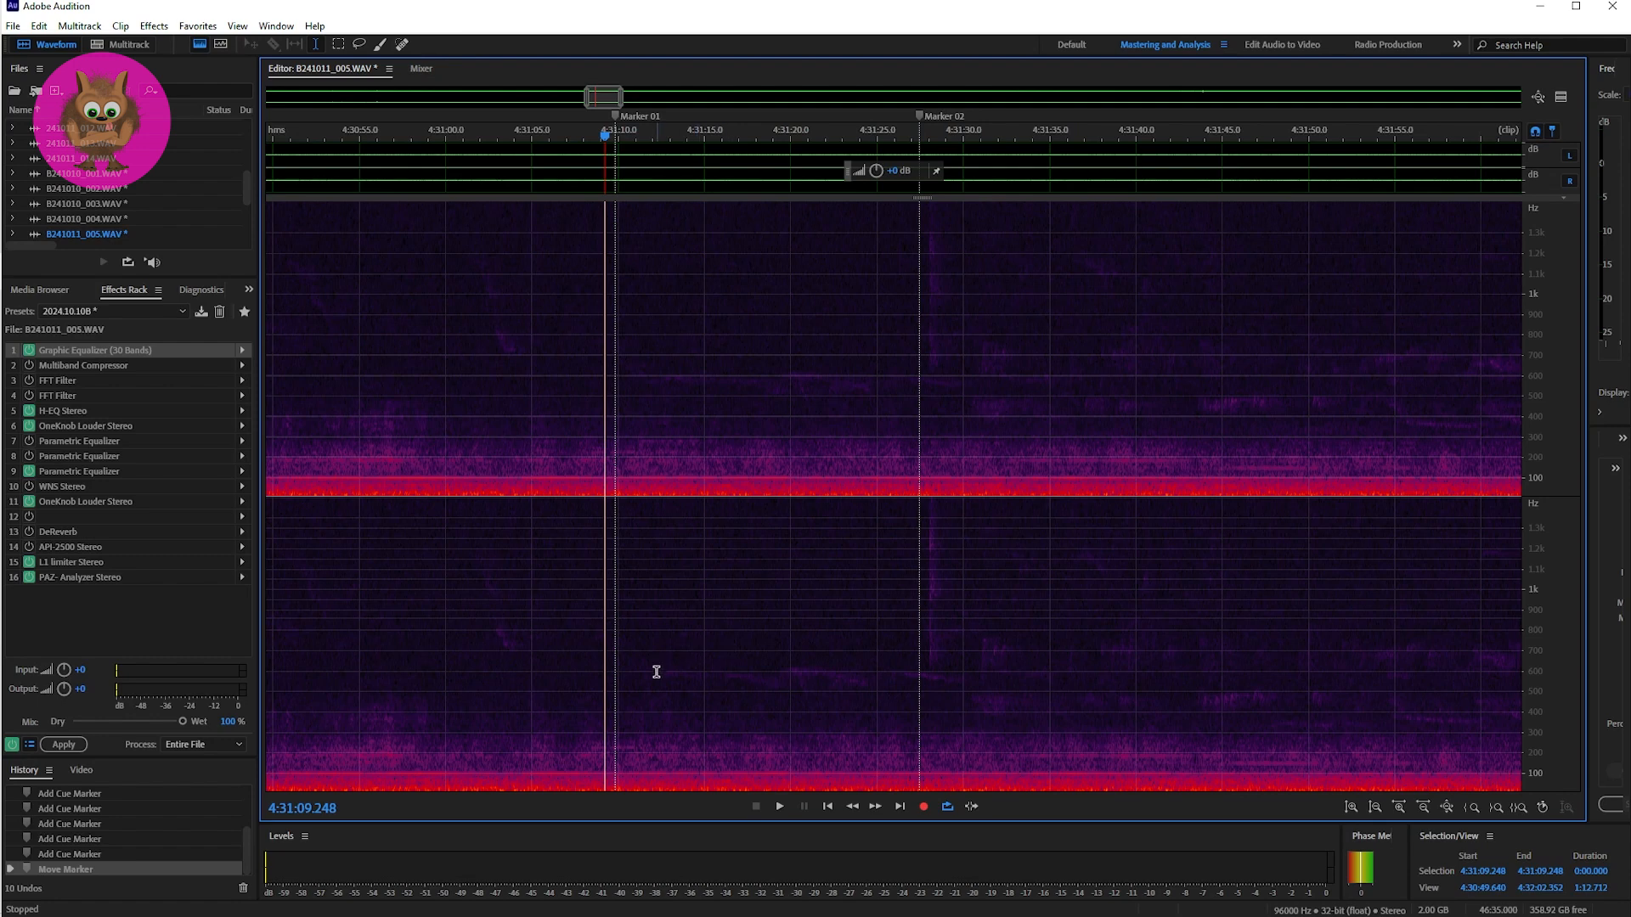
Step: Place the playhead at Marker 02 (4:31:27.494) and listen to the passage, following the playback along the spectrogram past 4:32:30
left_click(917, 633)
key("space")
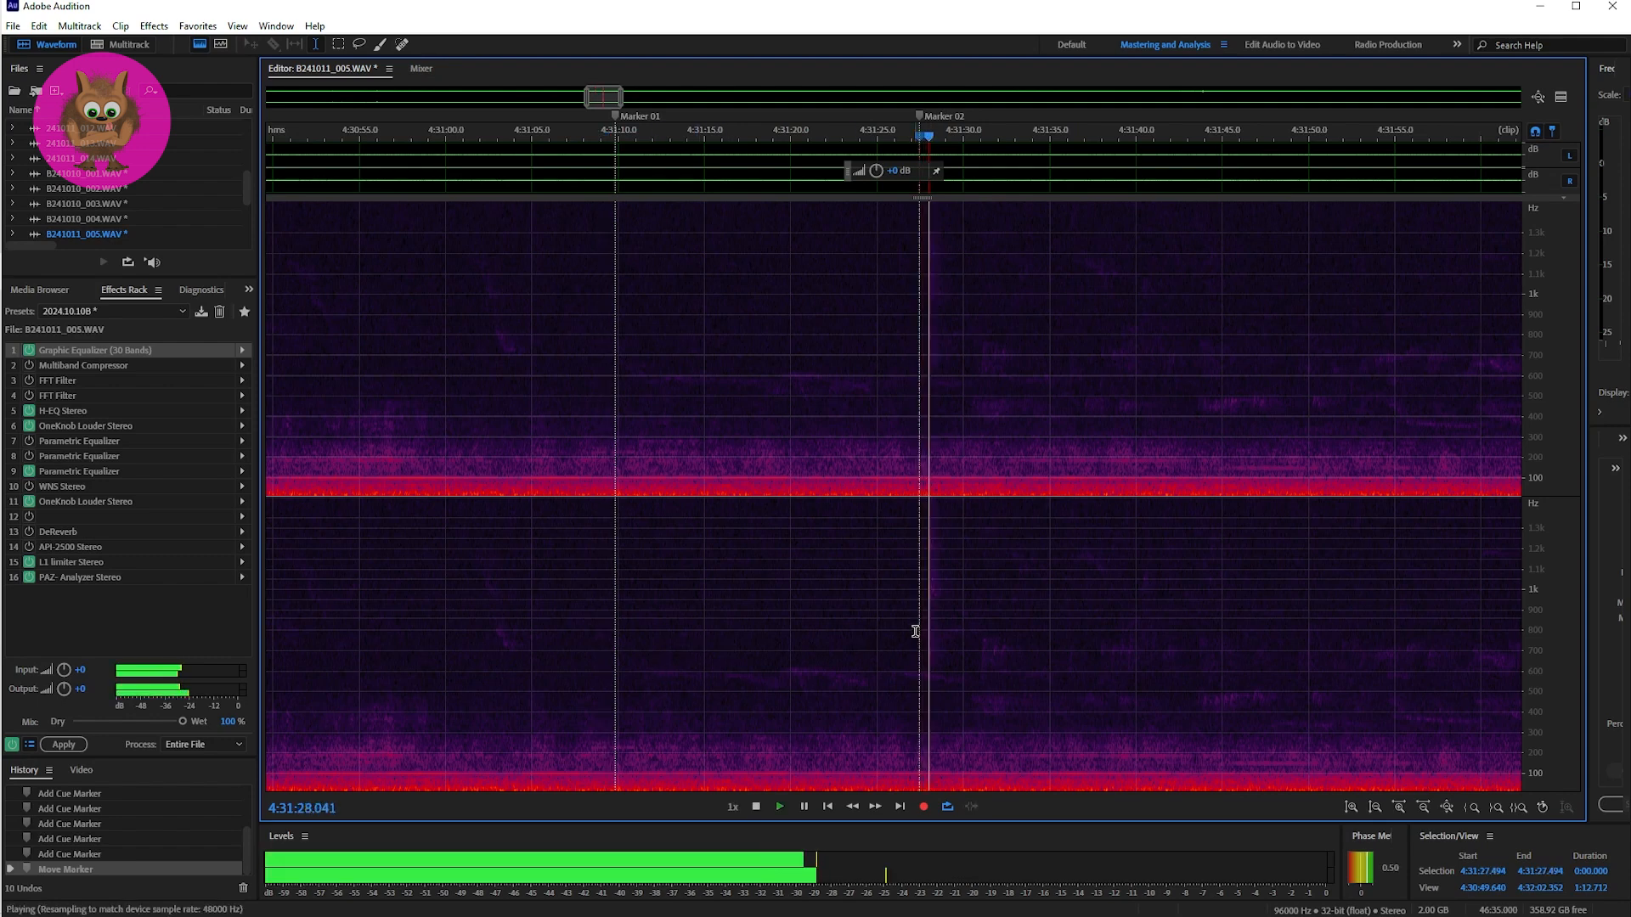
key("space")
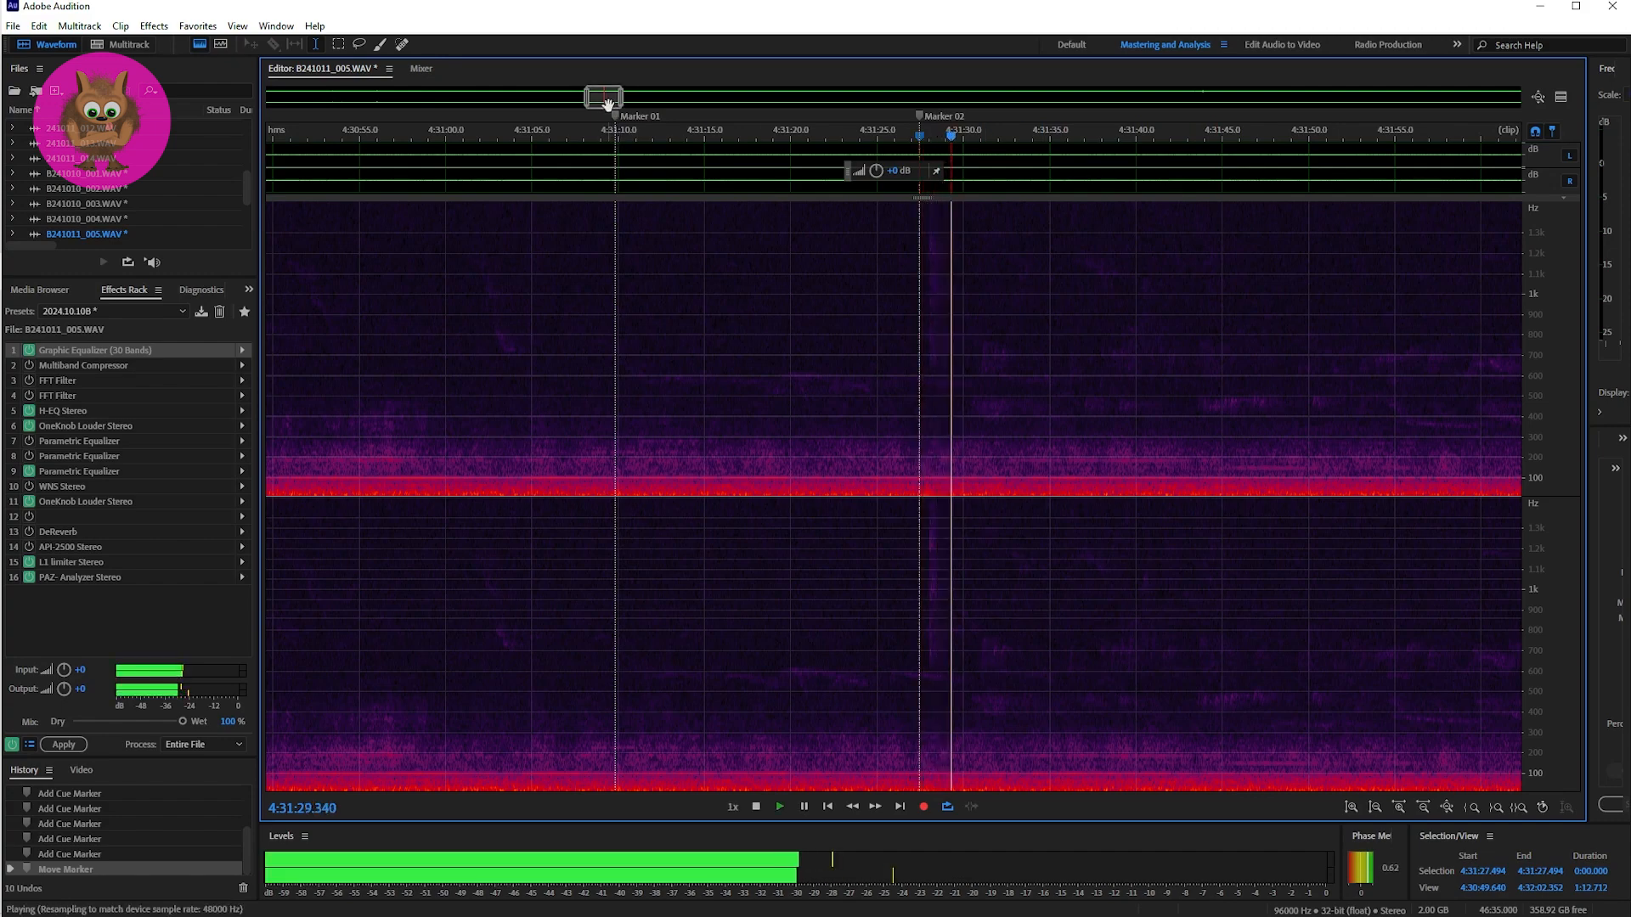
left_click_drag(607, 102, 612, 102)
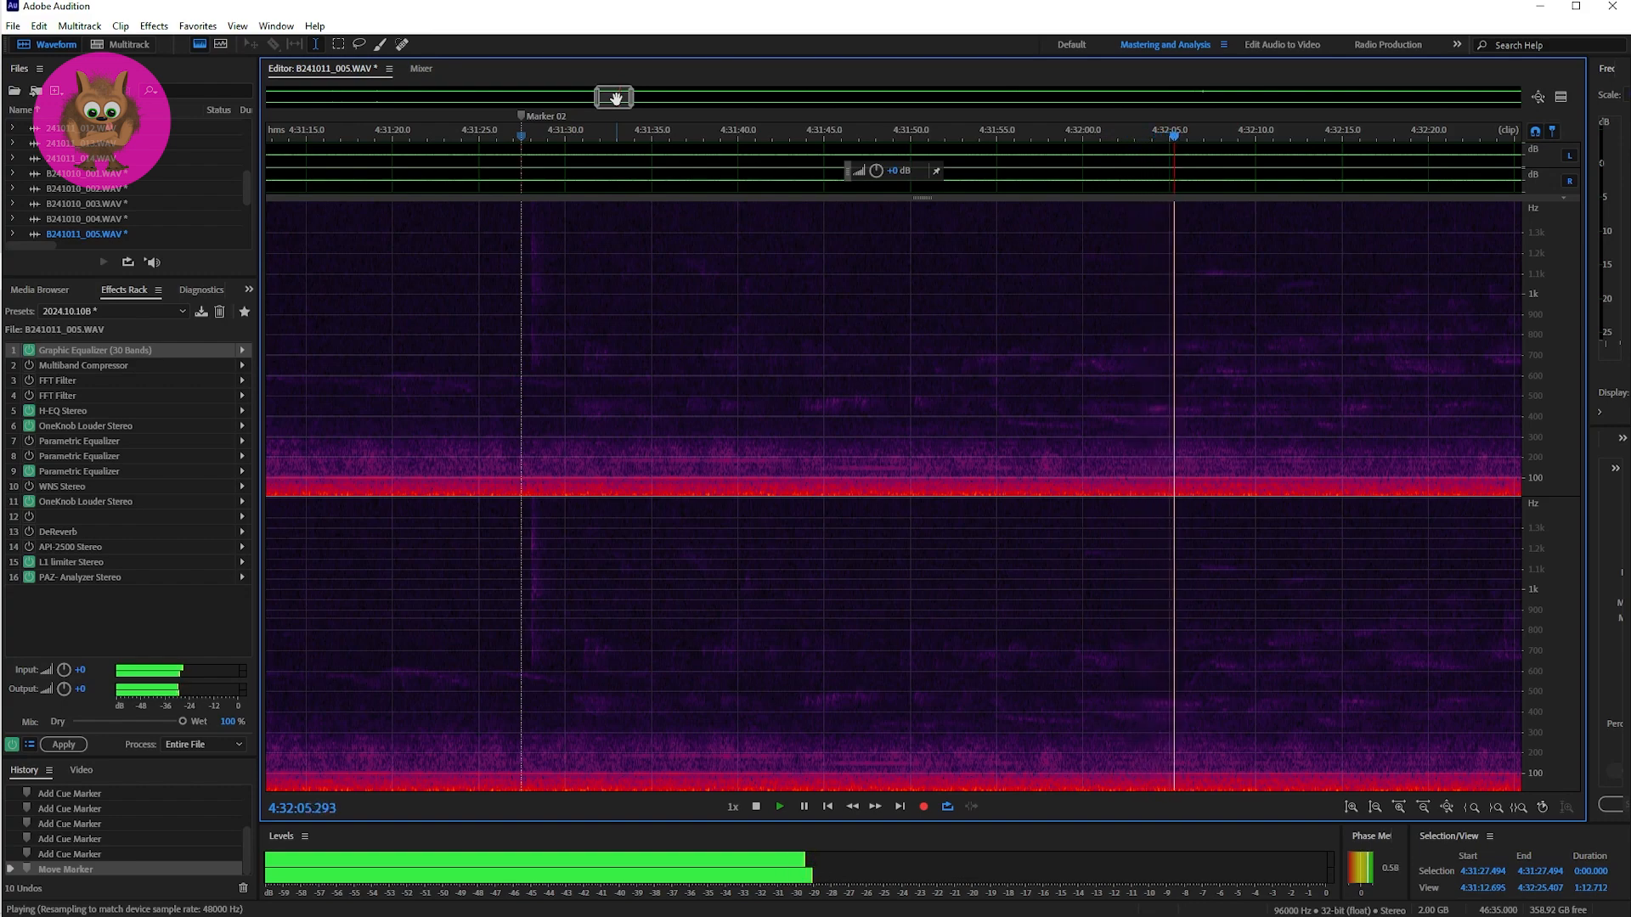
left_click_drag(615, 98, 629, 100)
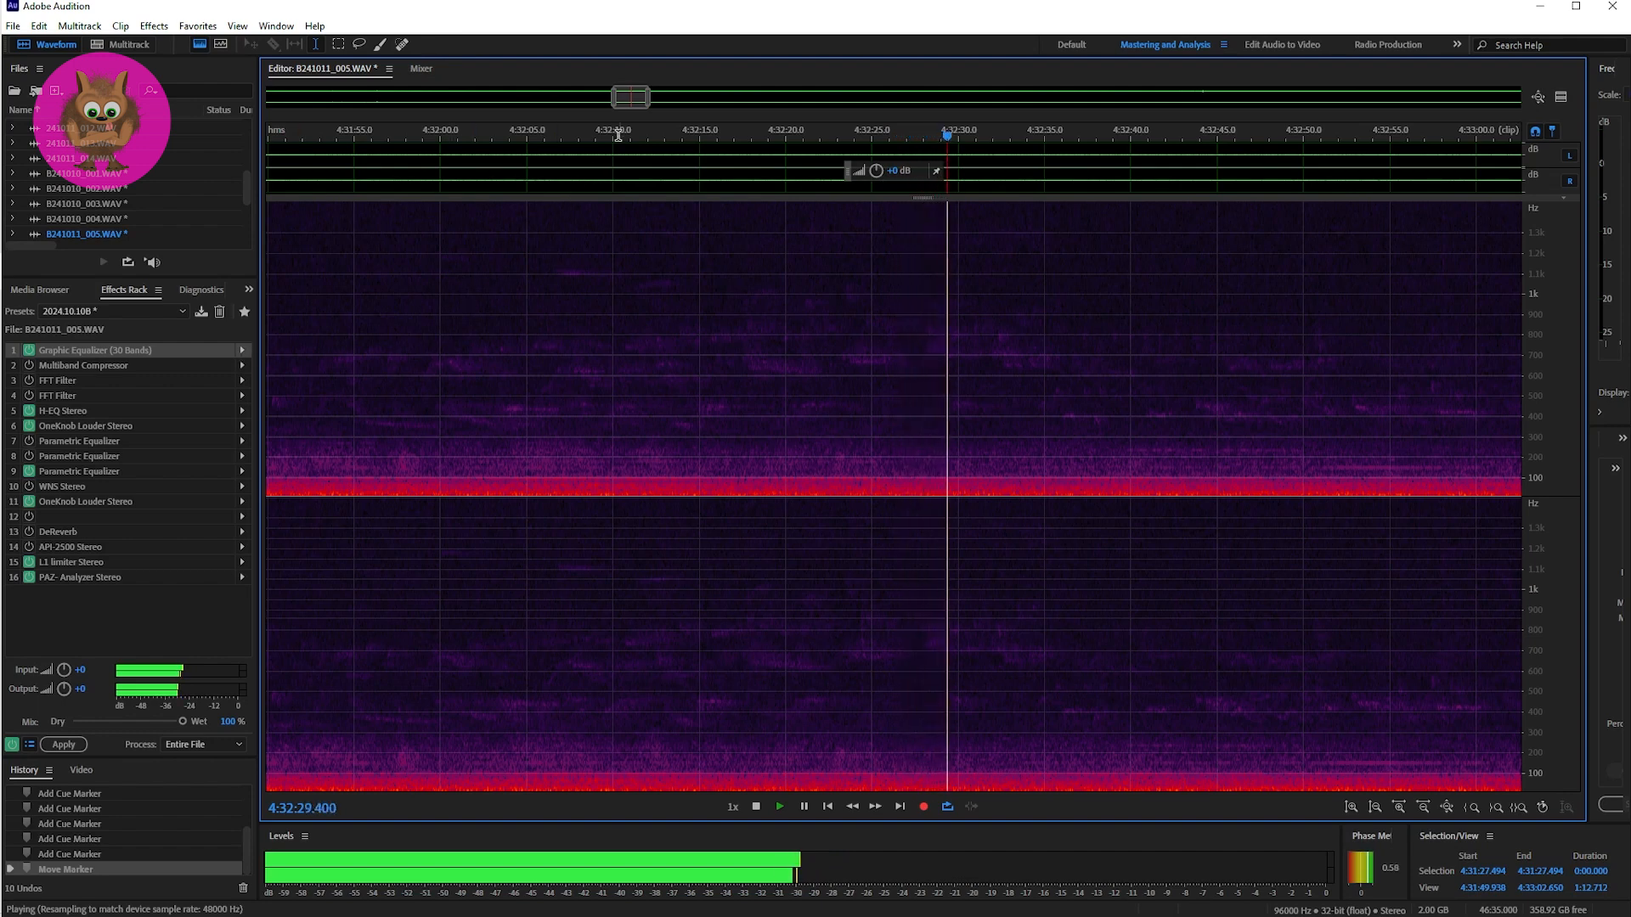
left_click_drag(630, 103, 640, 102)
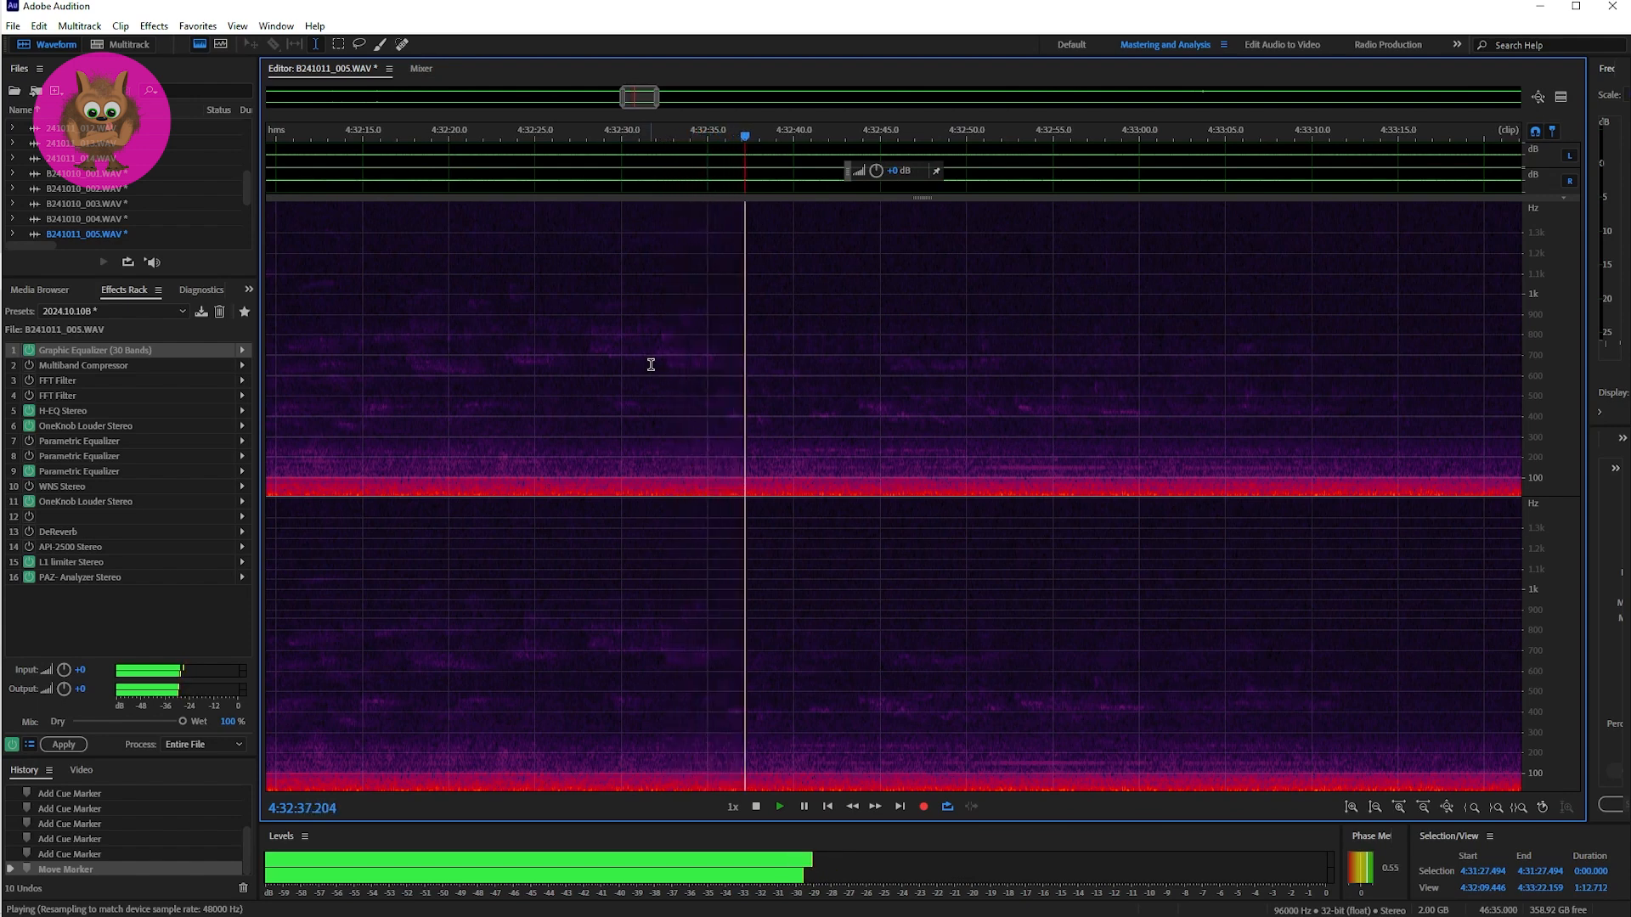
Step: Go to the stretch leading up to Marker 03 and play the broadband sound from 4:38:19.249
left_click_drag(635, 97, 811, 103)
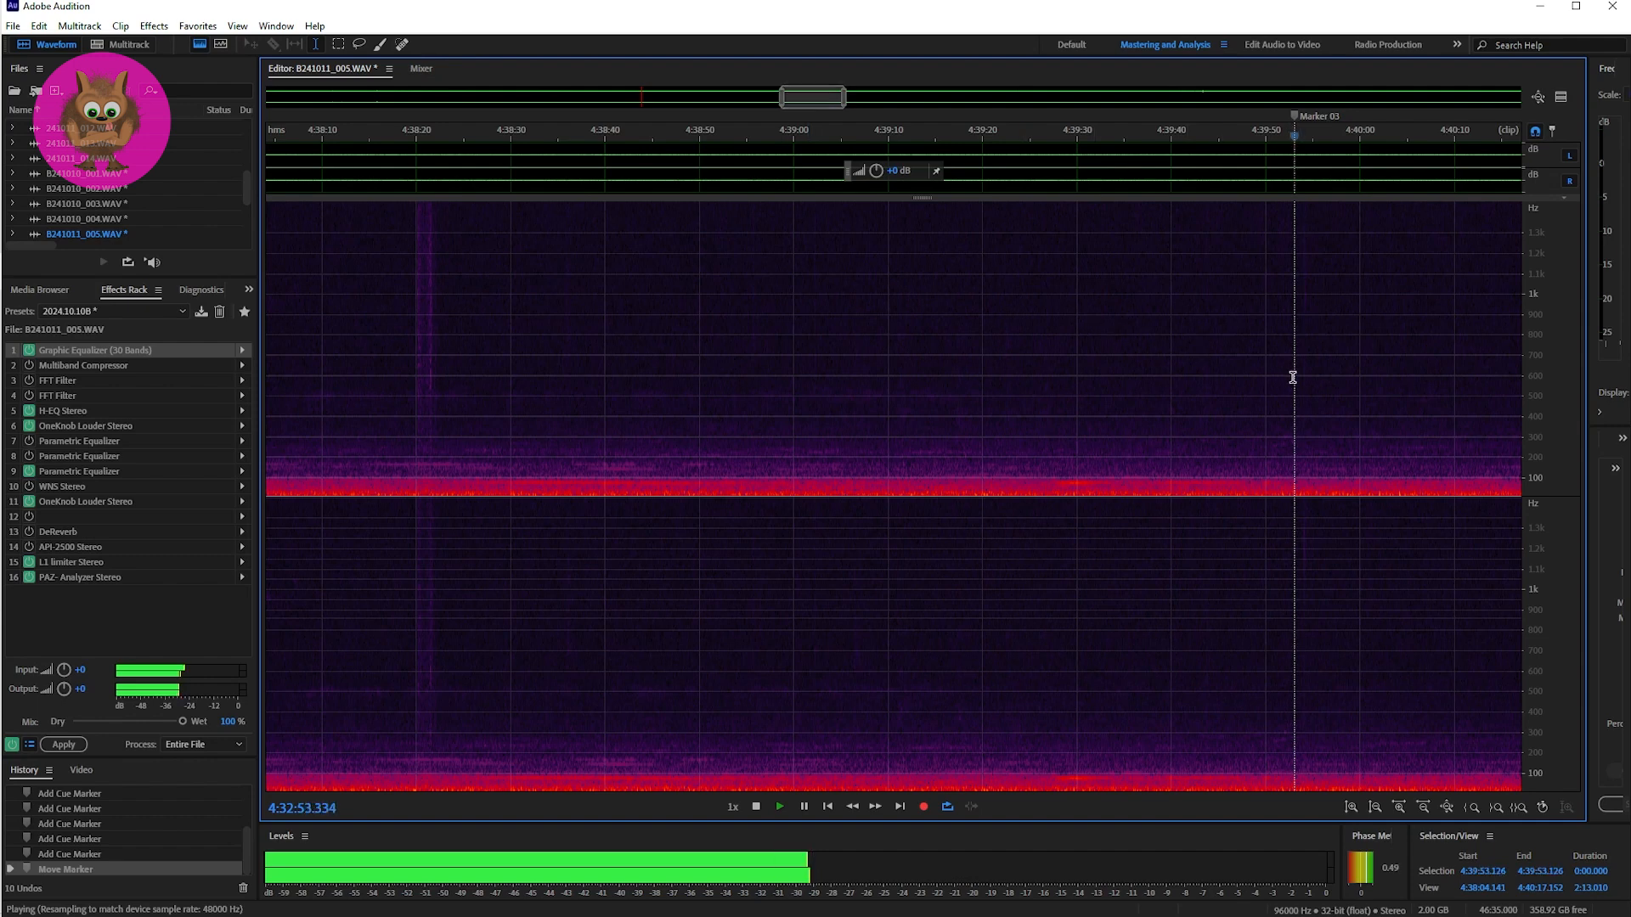
key("space")
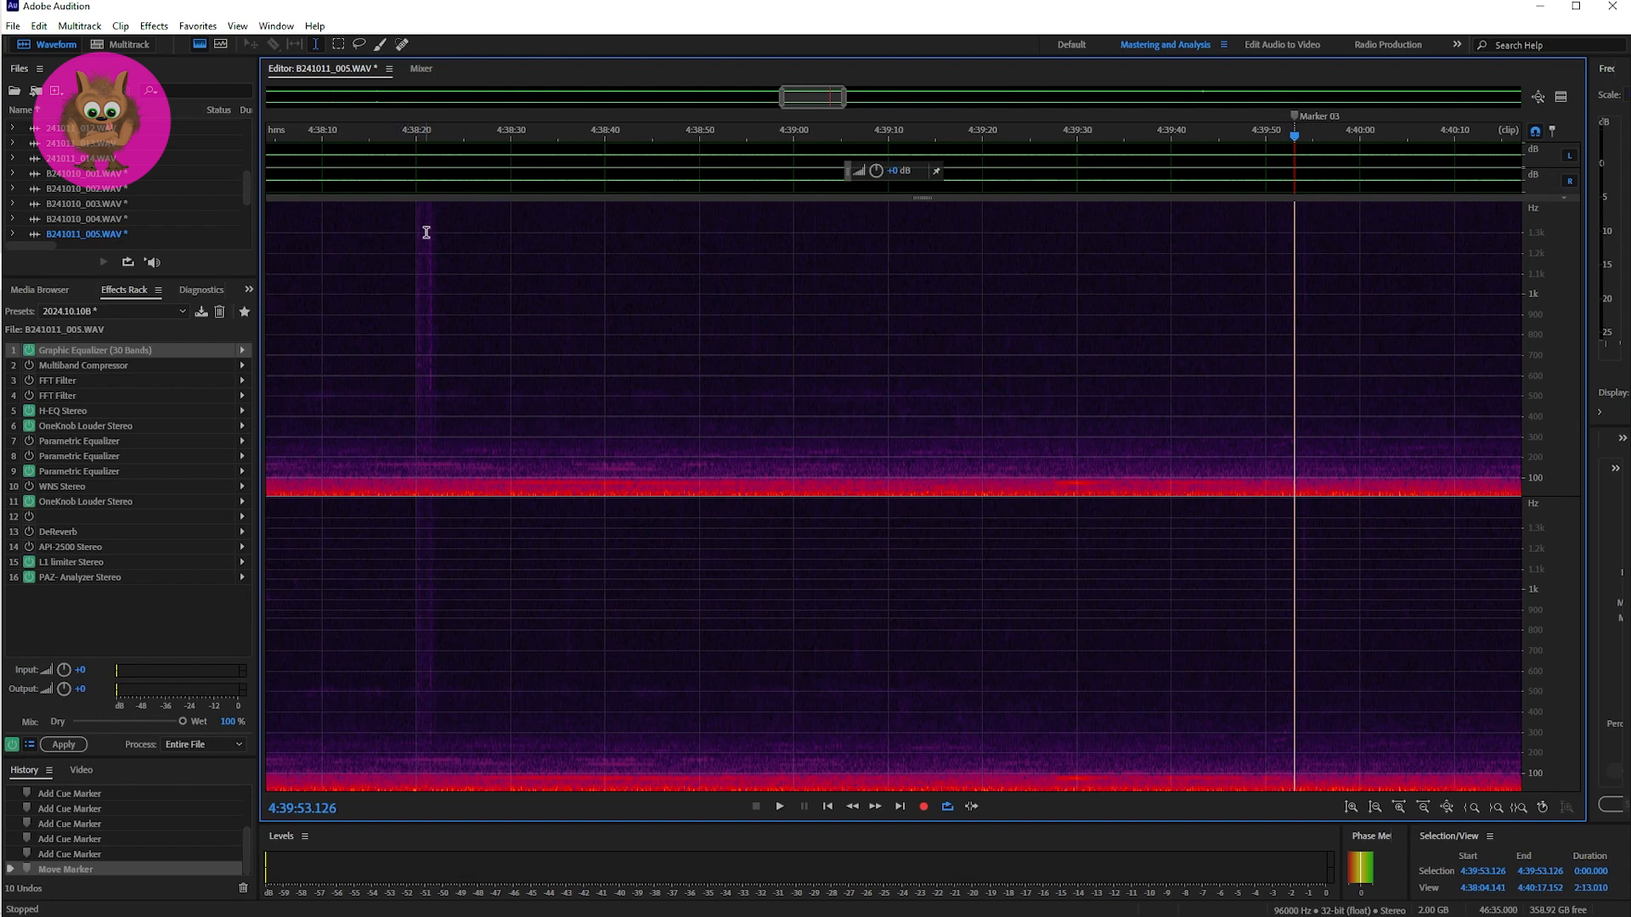
left_click(409, 369)
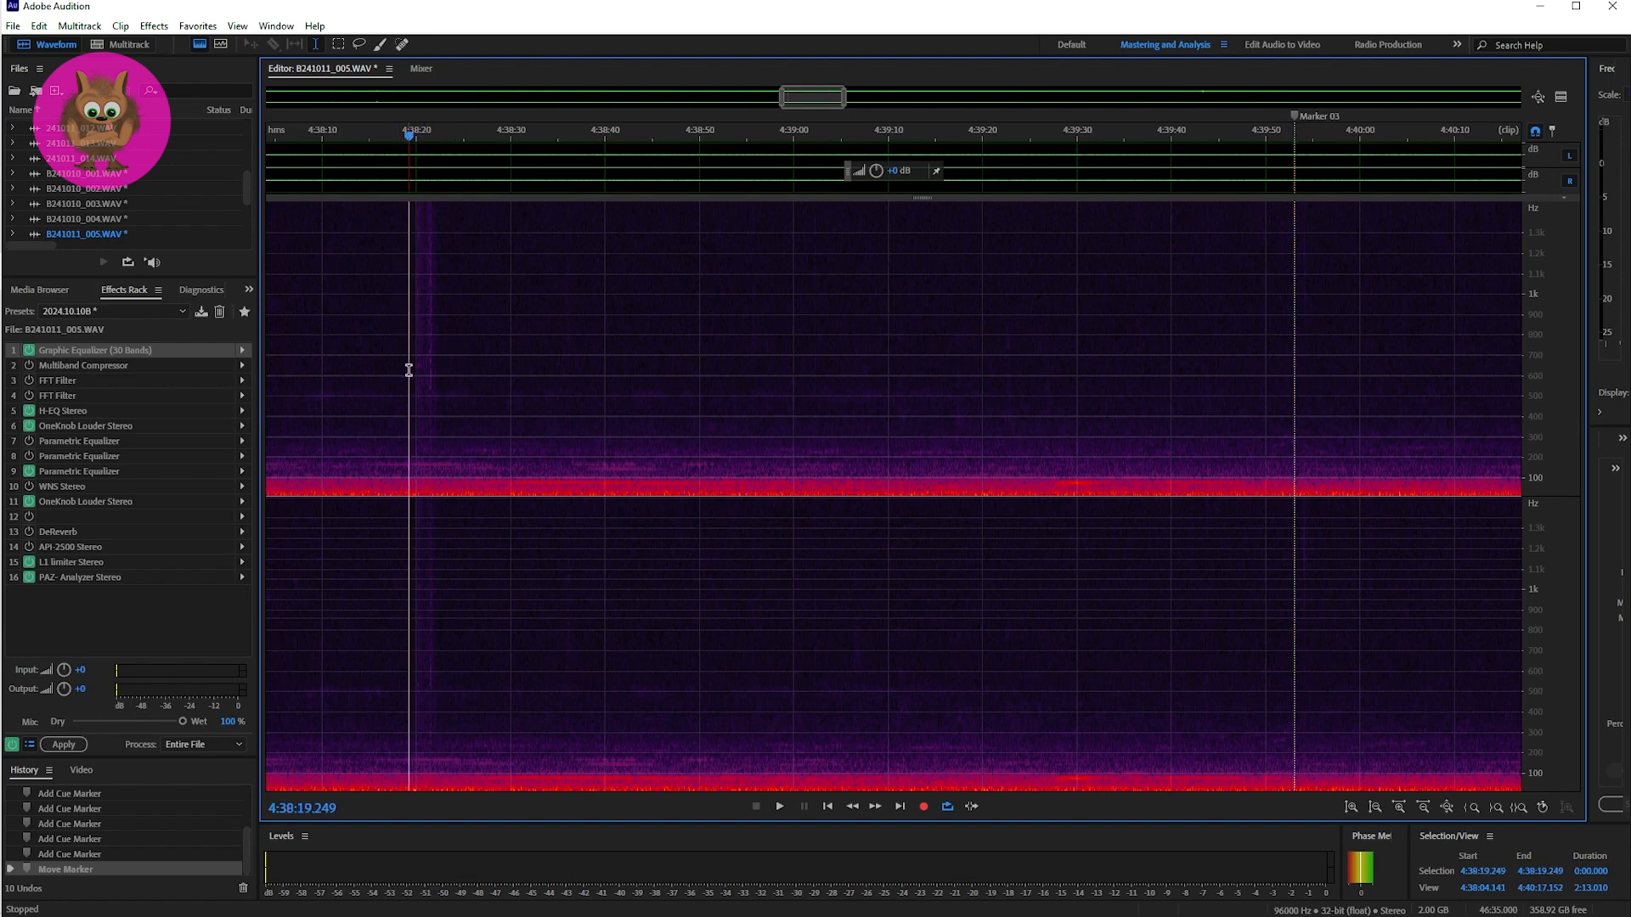
key("space")
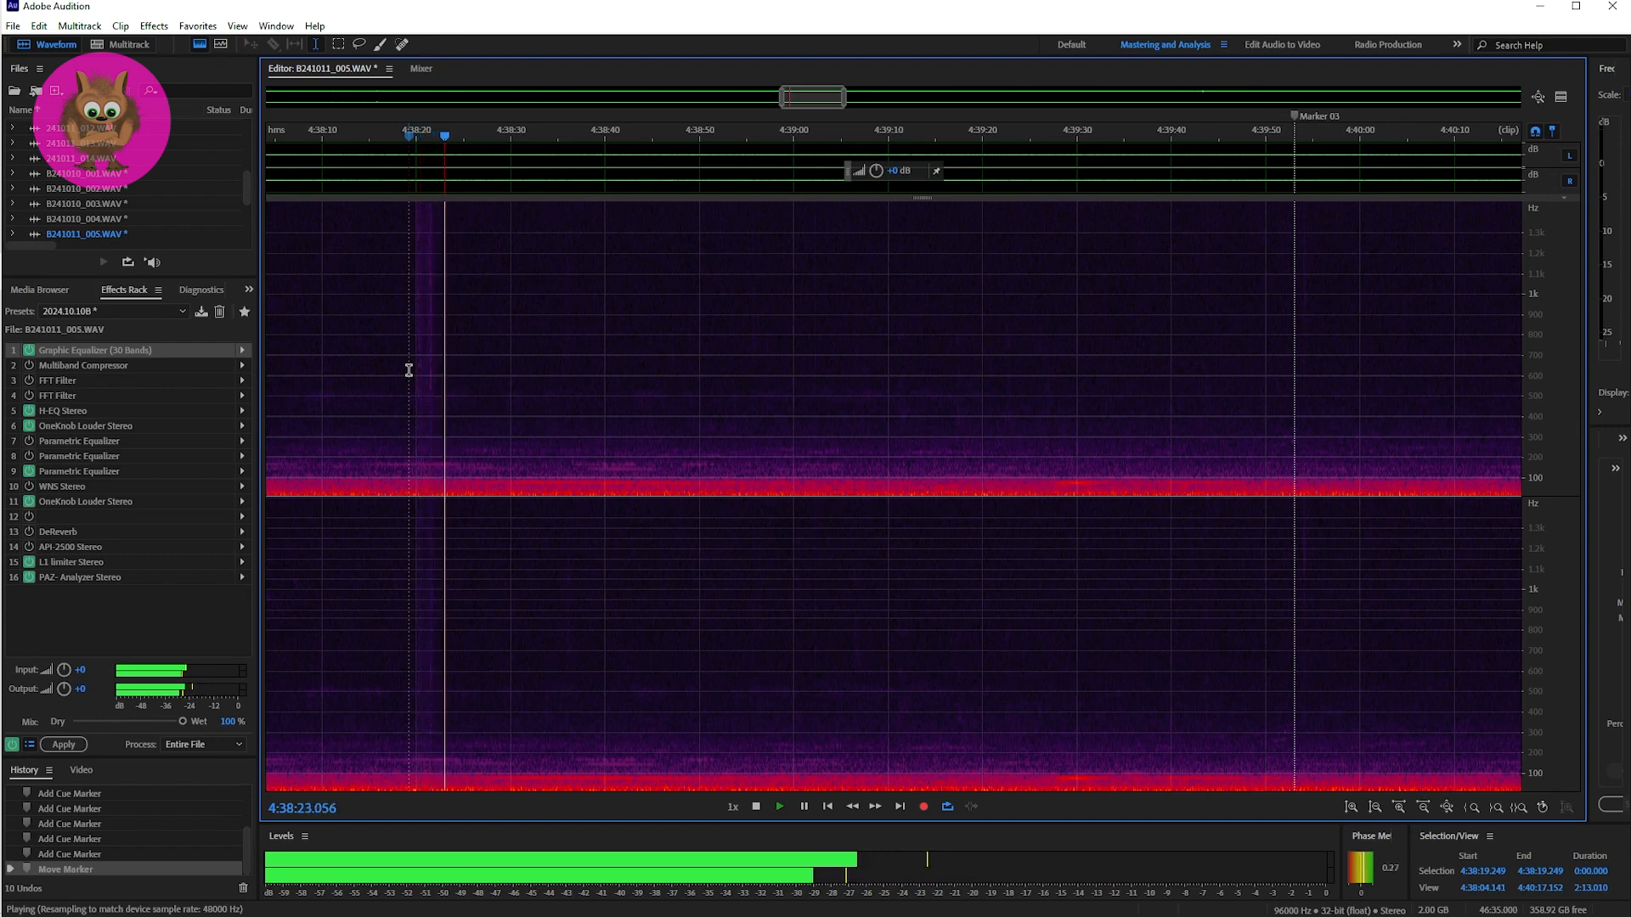
key("space")
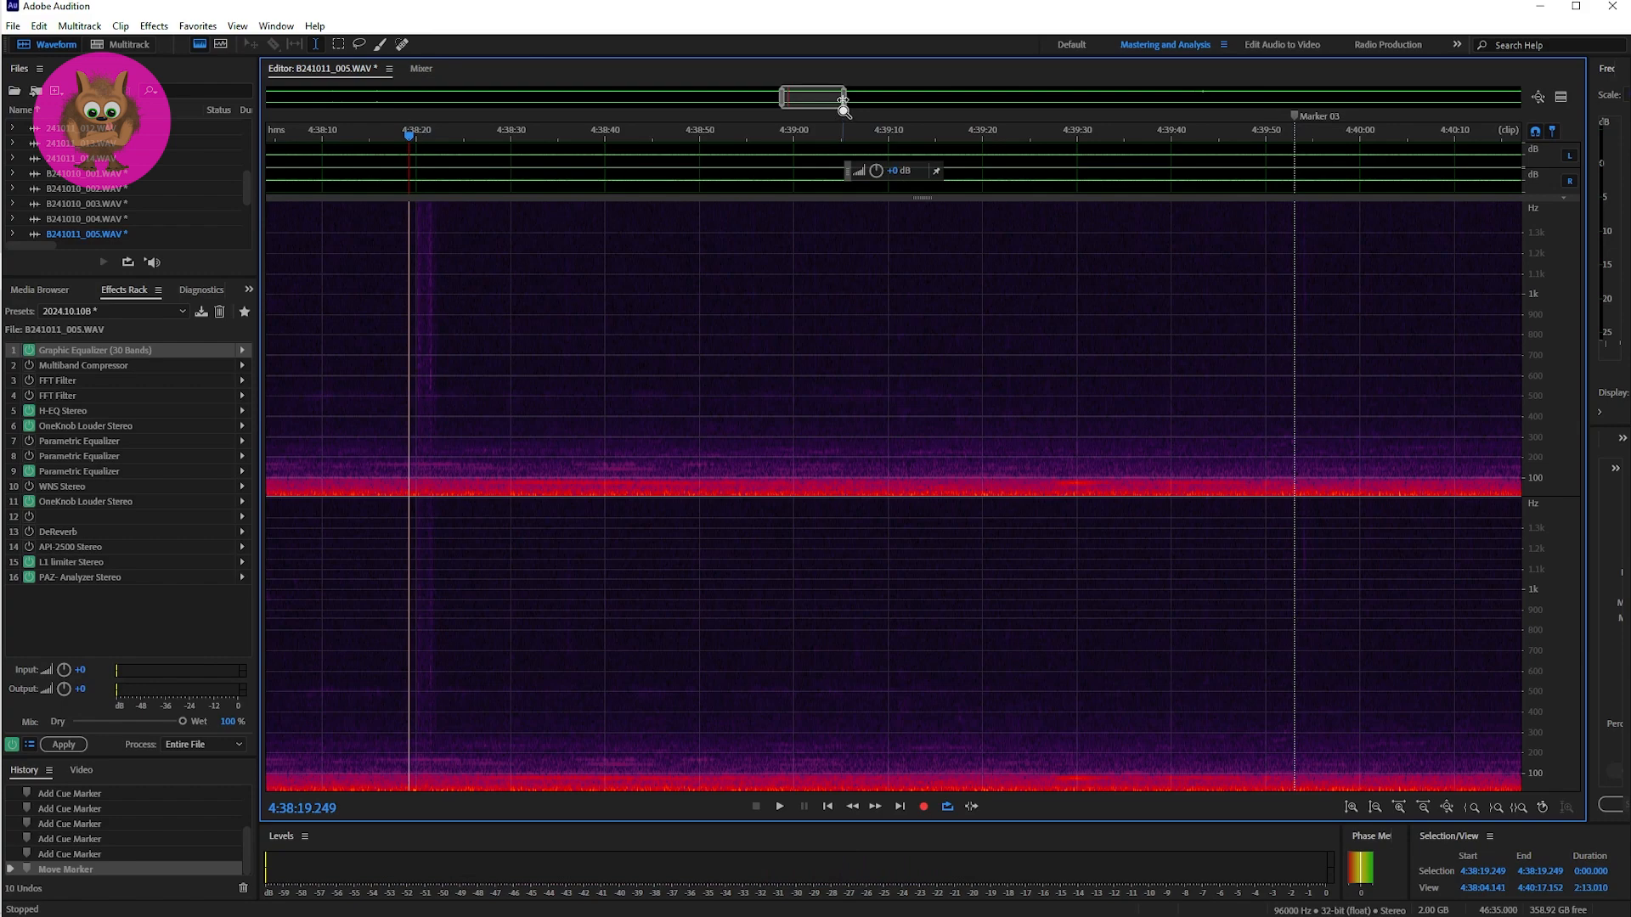
Step: Place the playhead at Marker 03, narrow the view to about 82 seconds and play the passage repeatedly from 4:39:53.126
left_click(1289, 442)
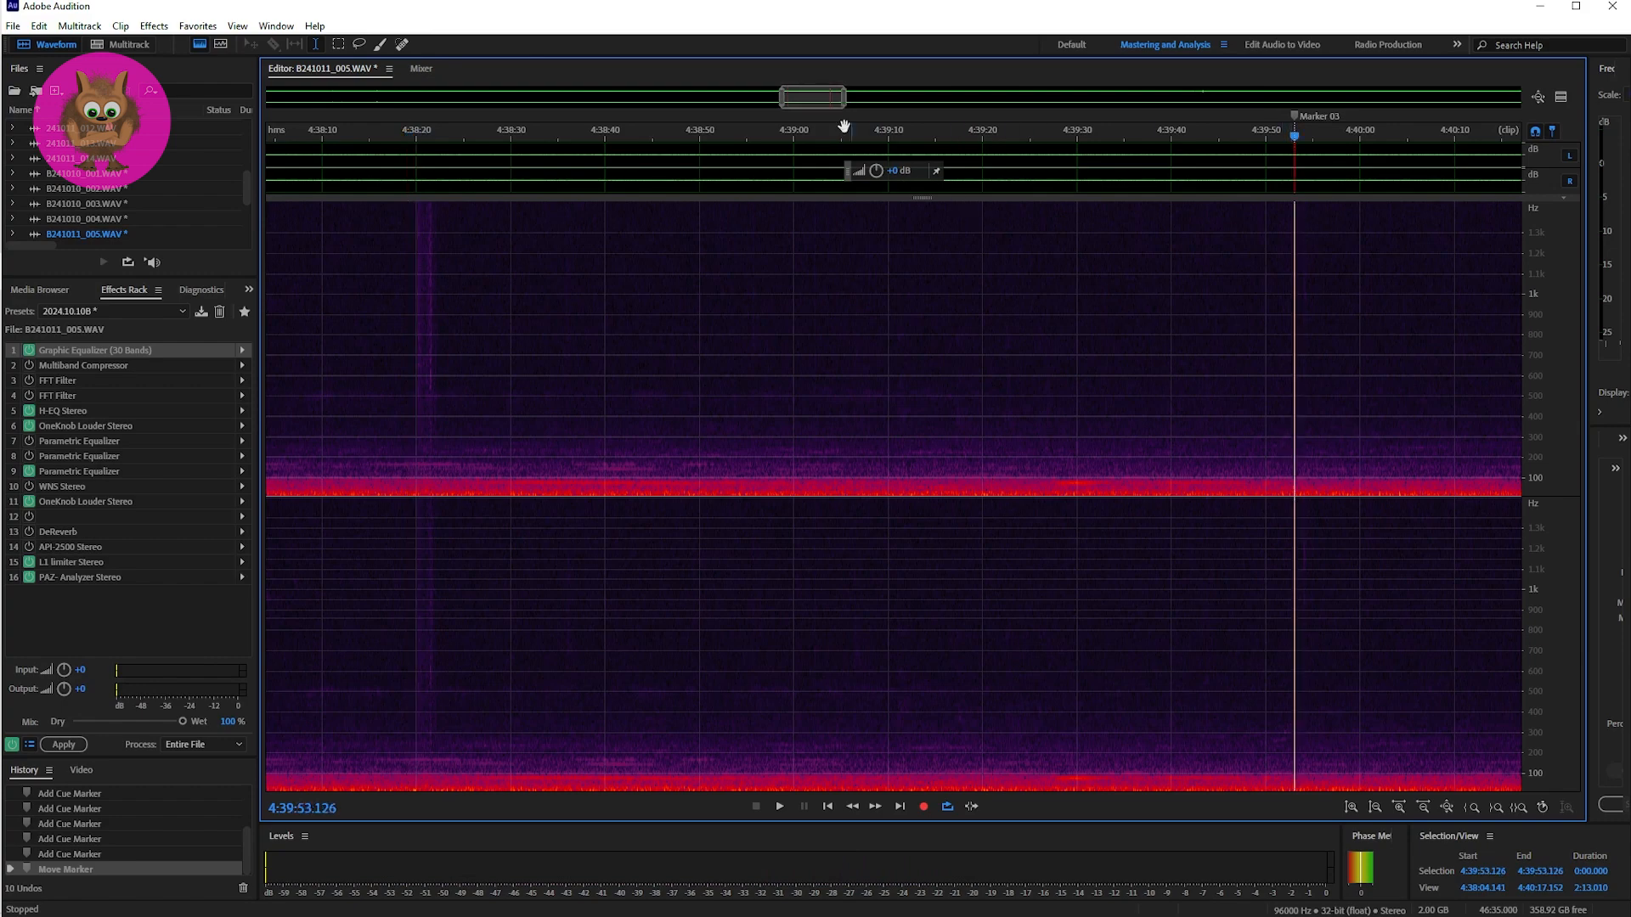
left_click_drag(796, 99, 840, 98)
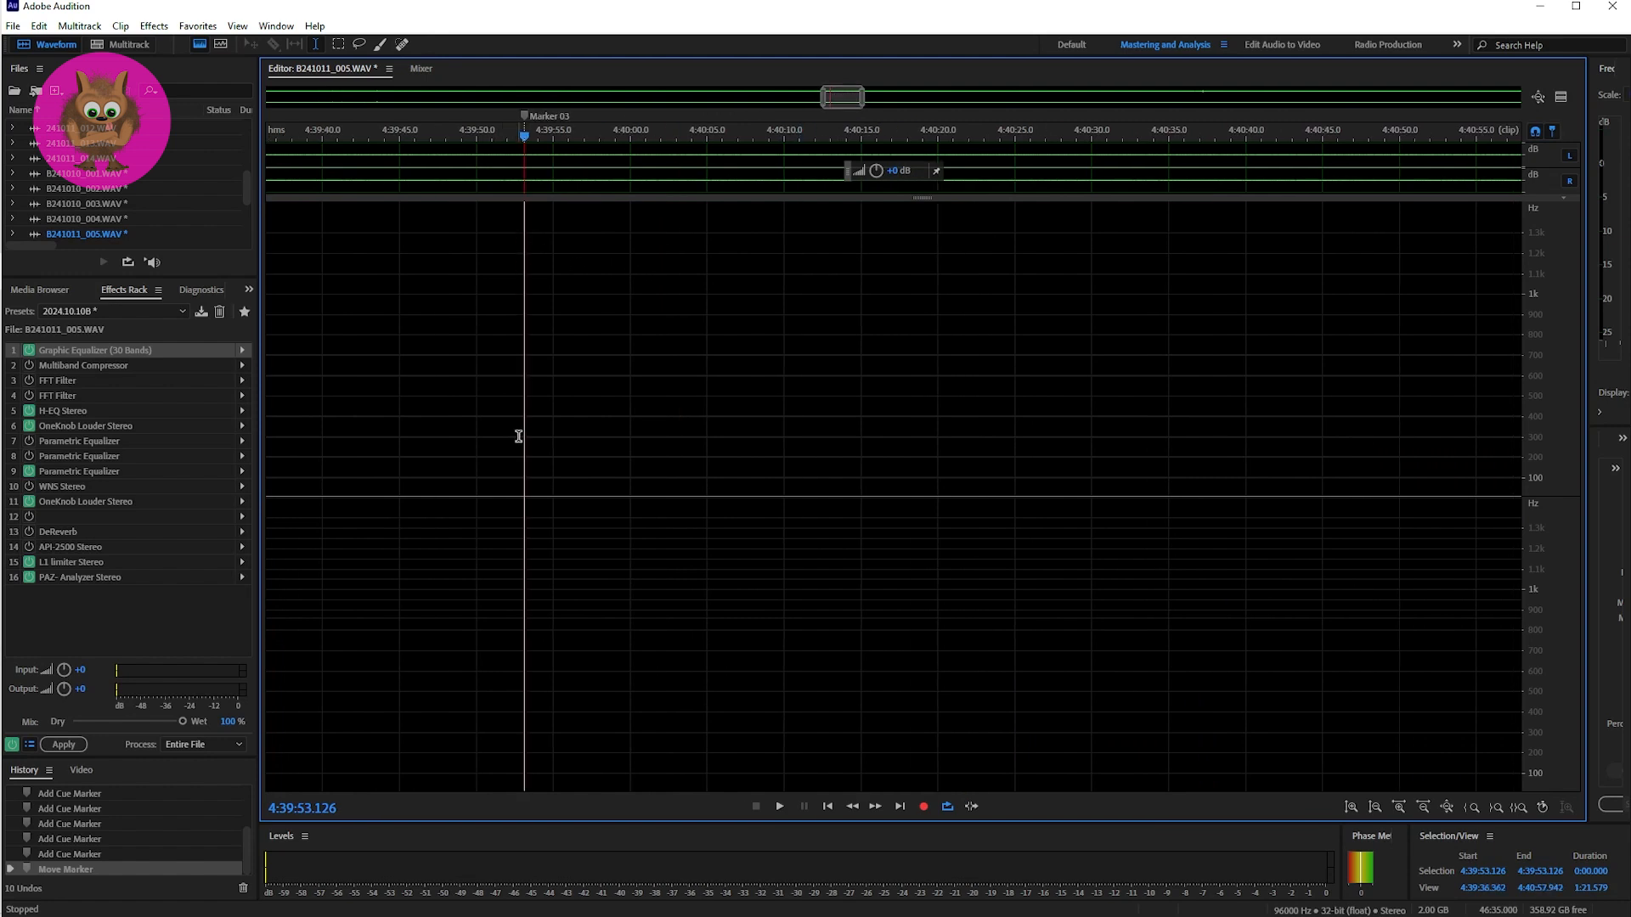
key("space")
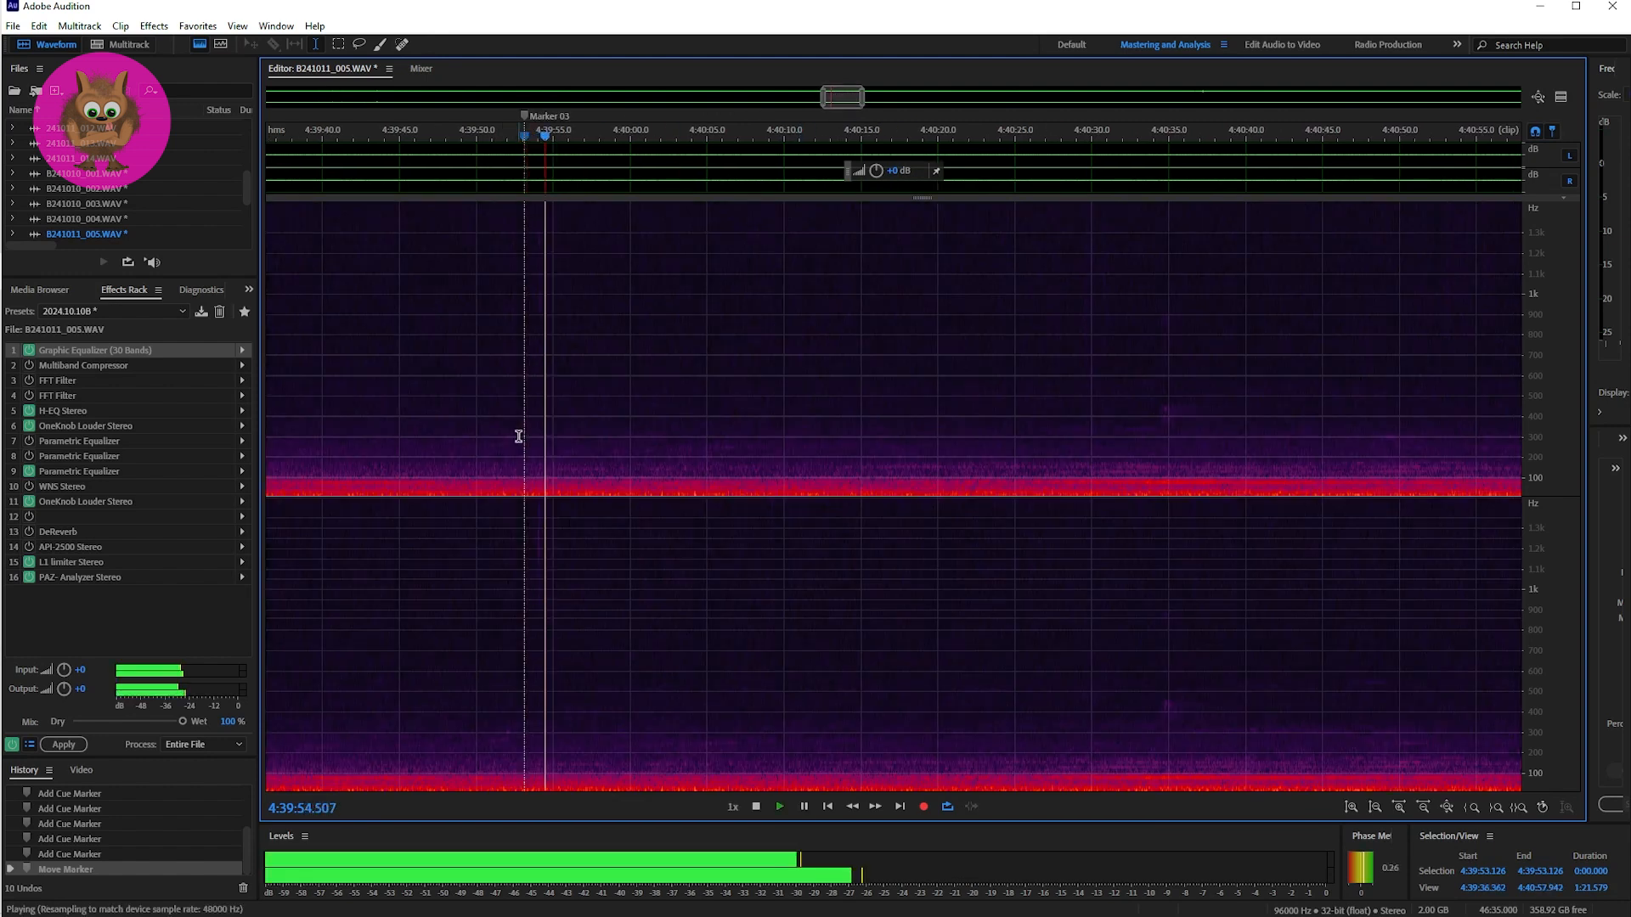
key("space")
key("space")
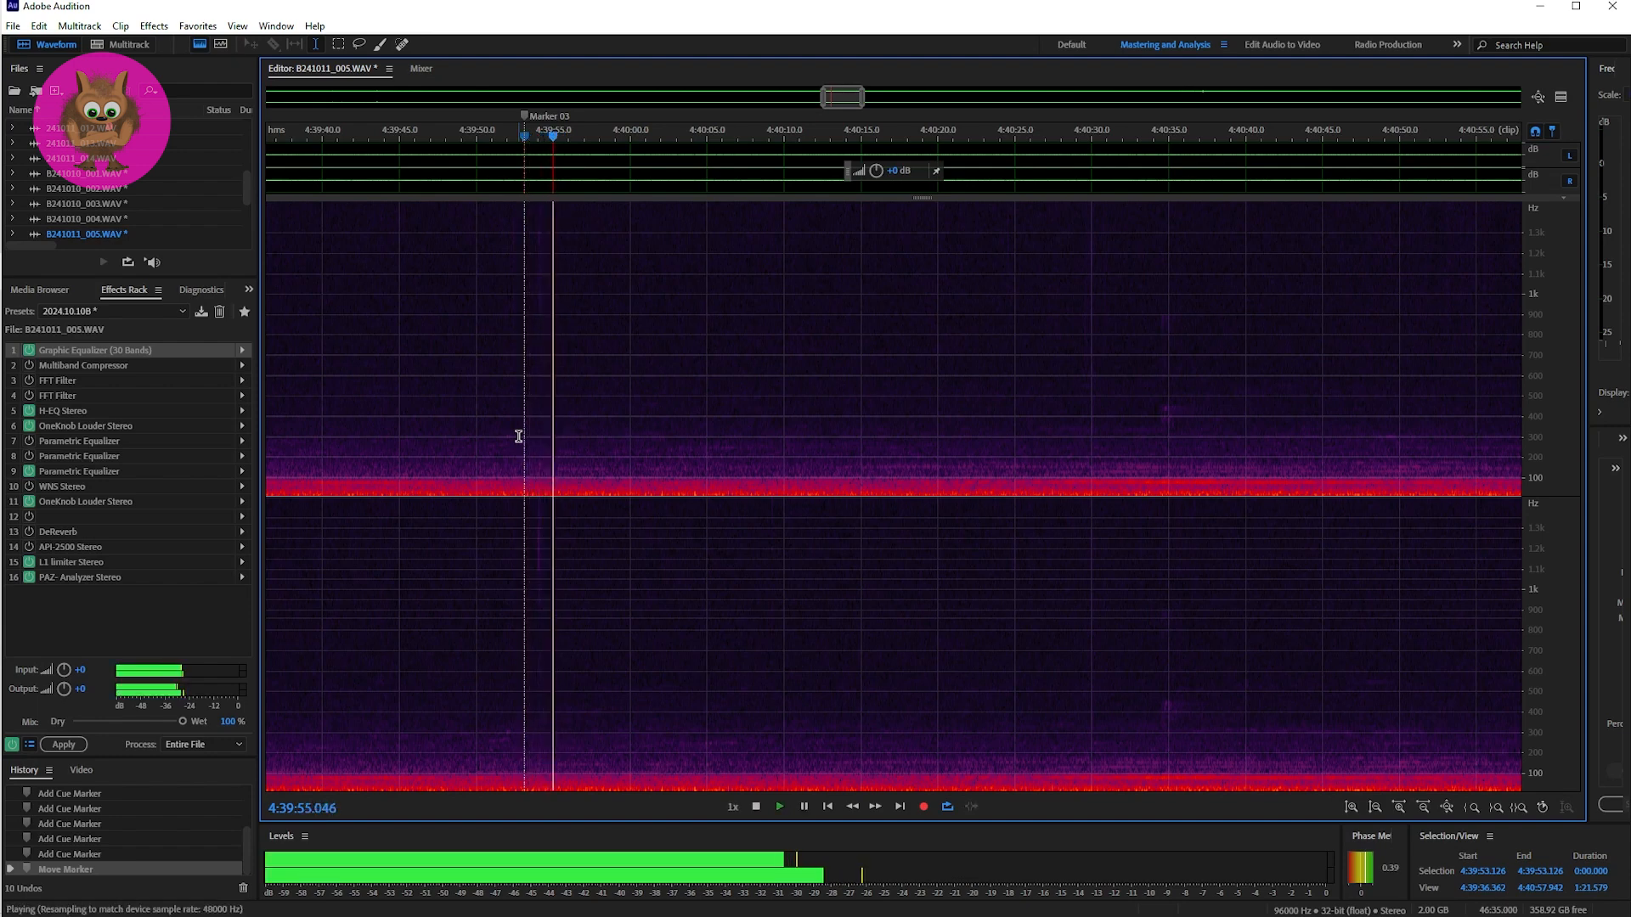
key("space")
key("space")
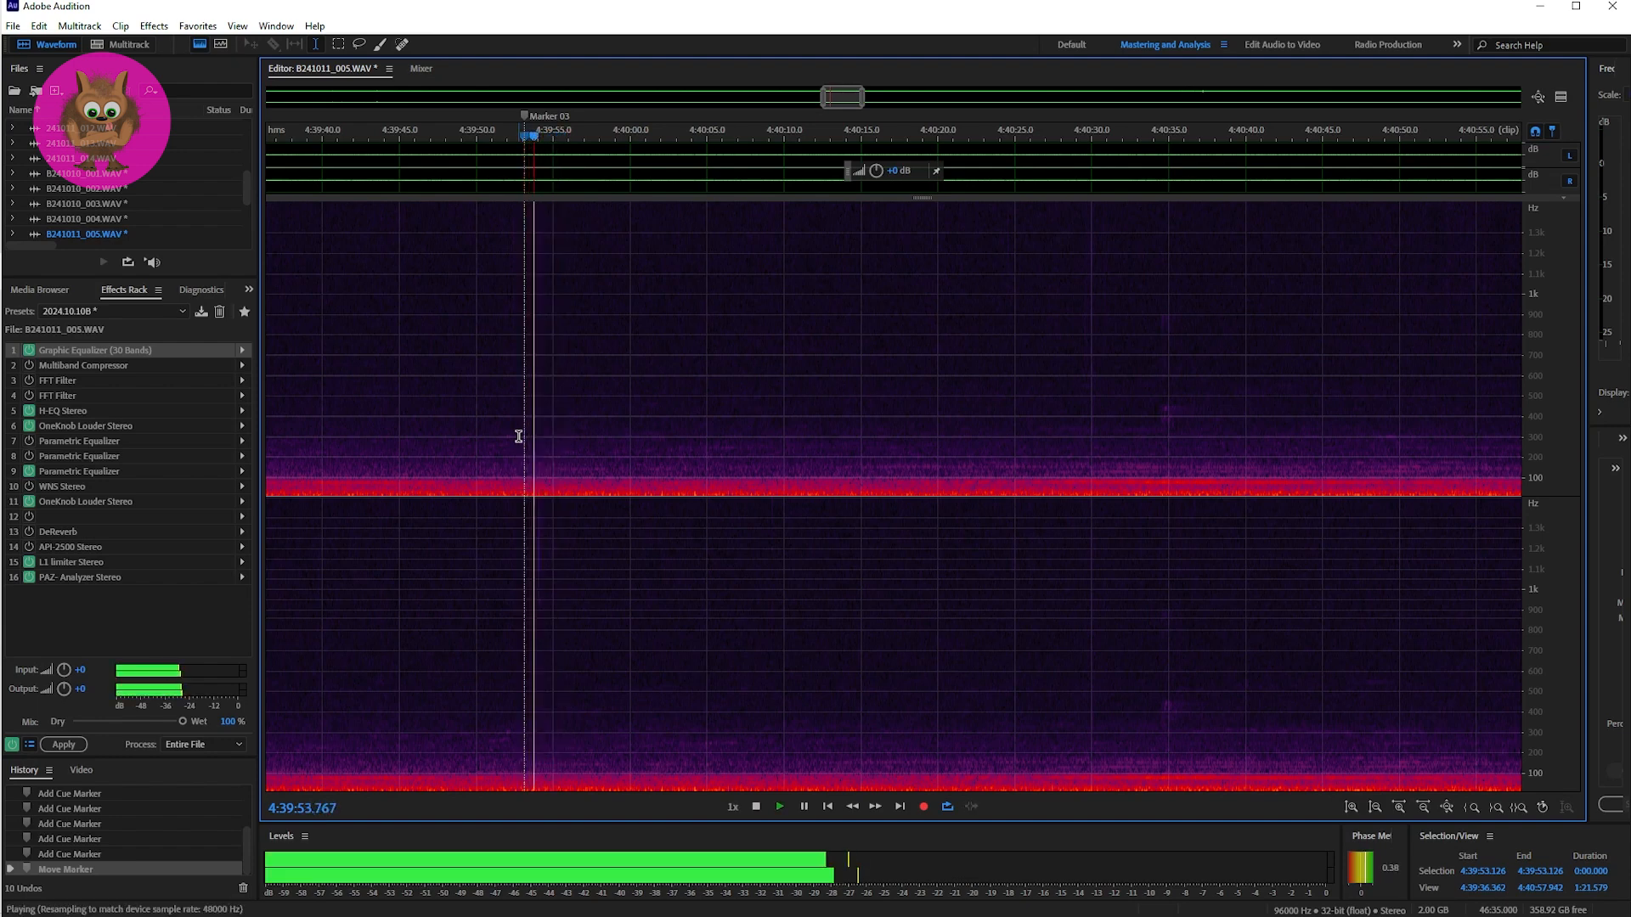
key("space")
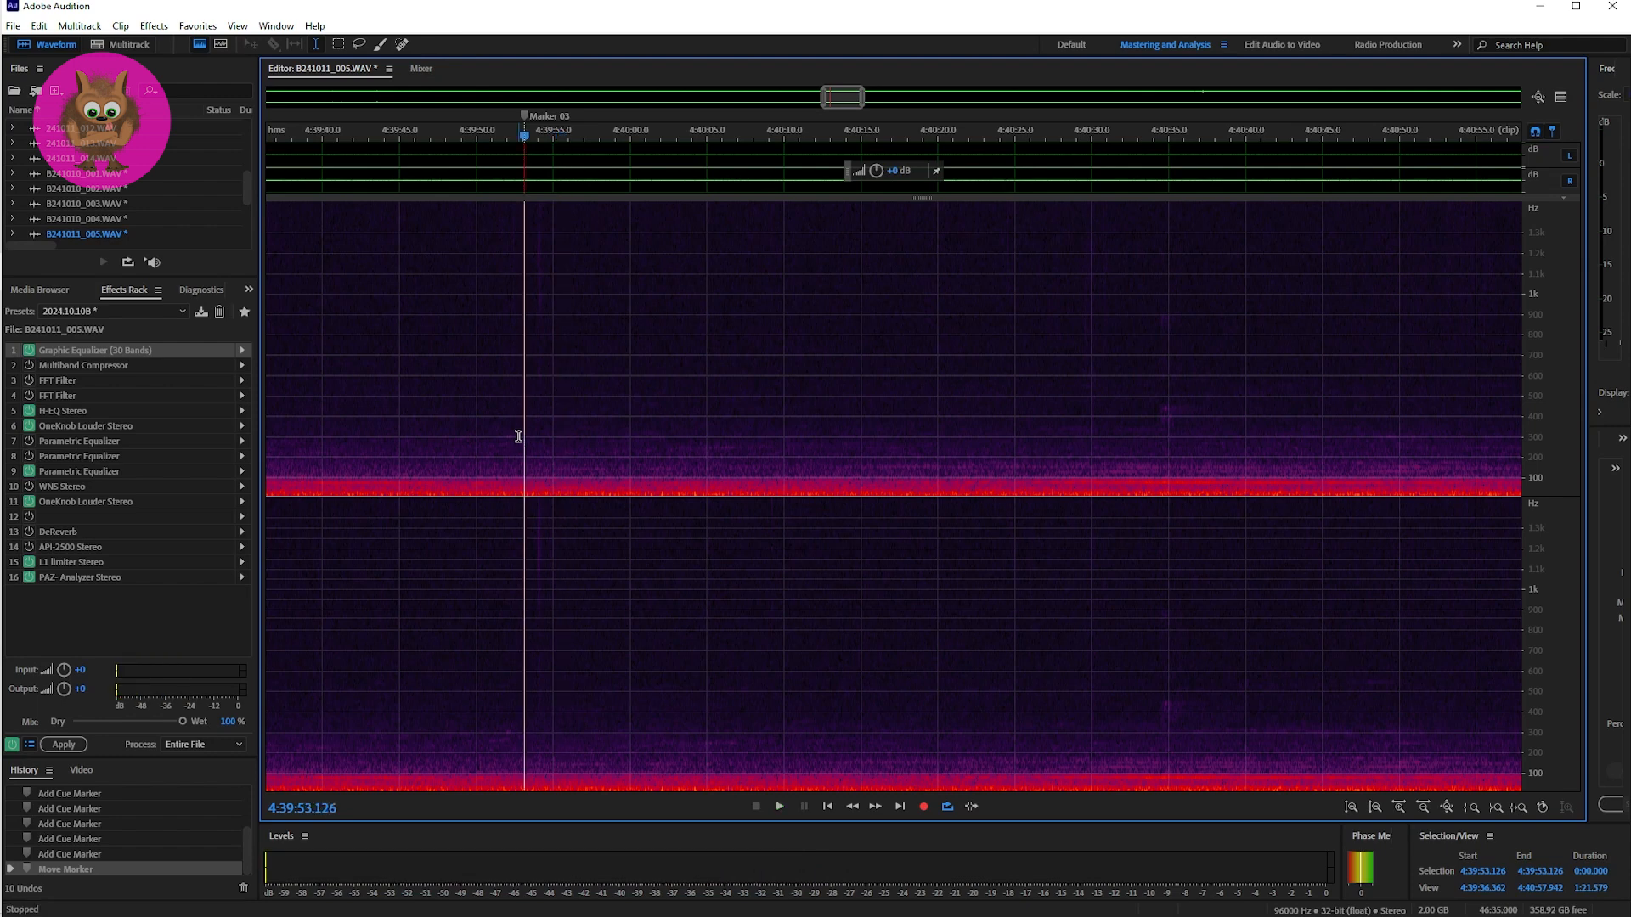
key("space")
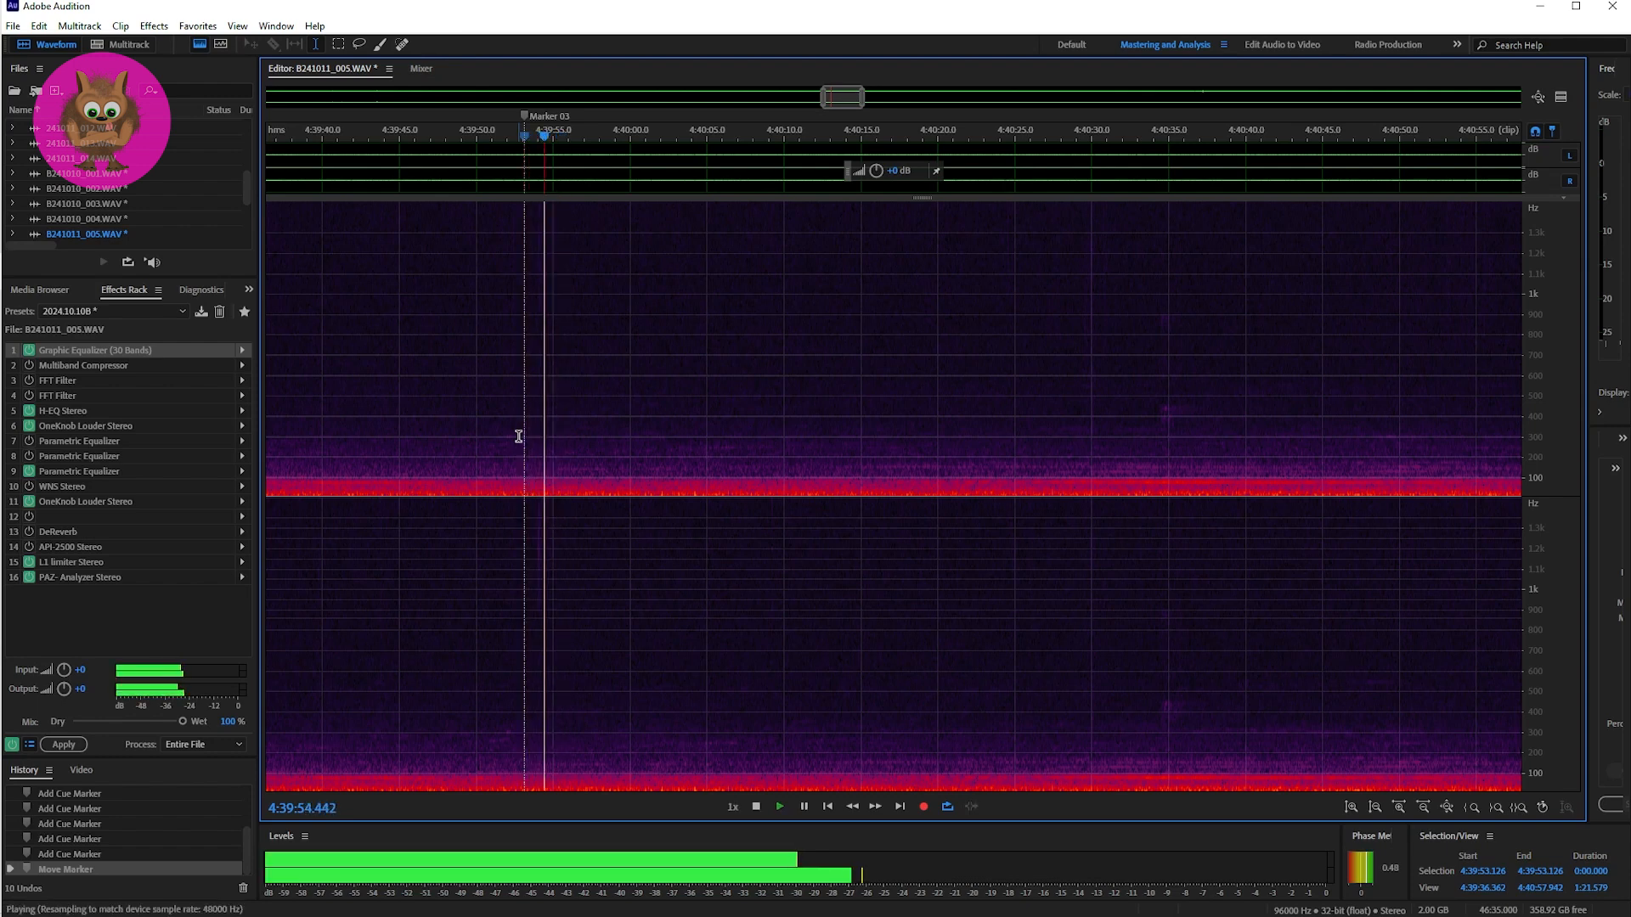
key("space")
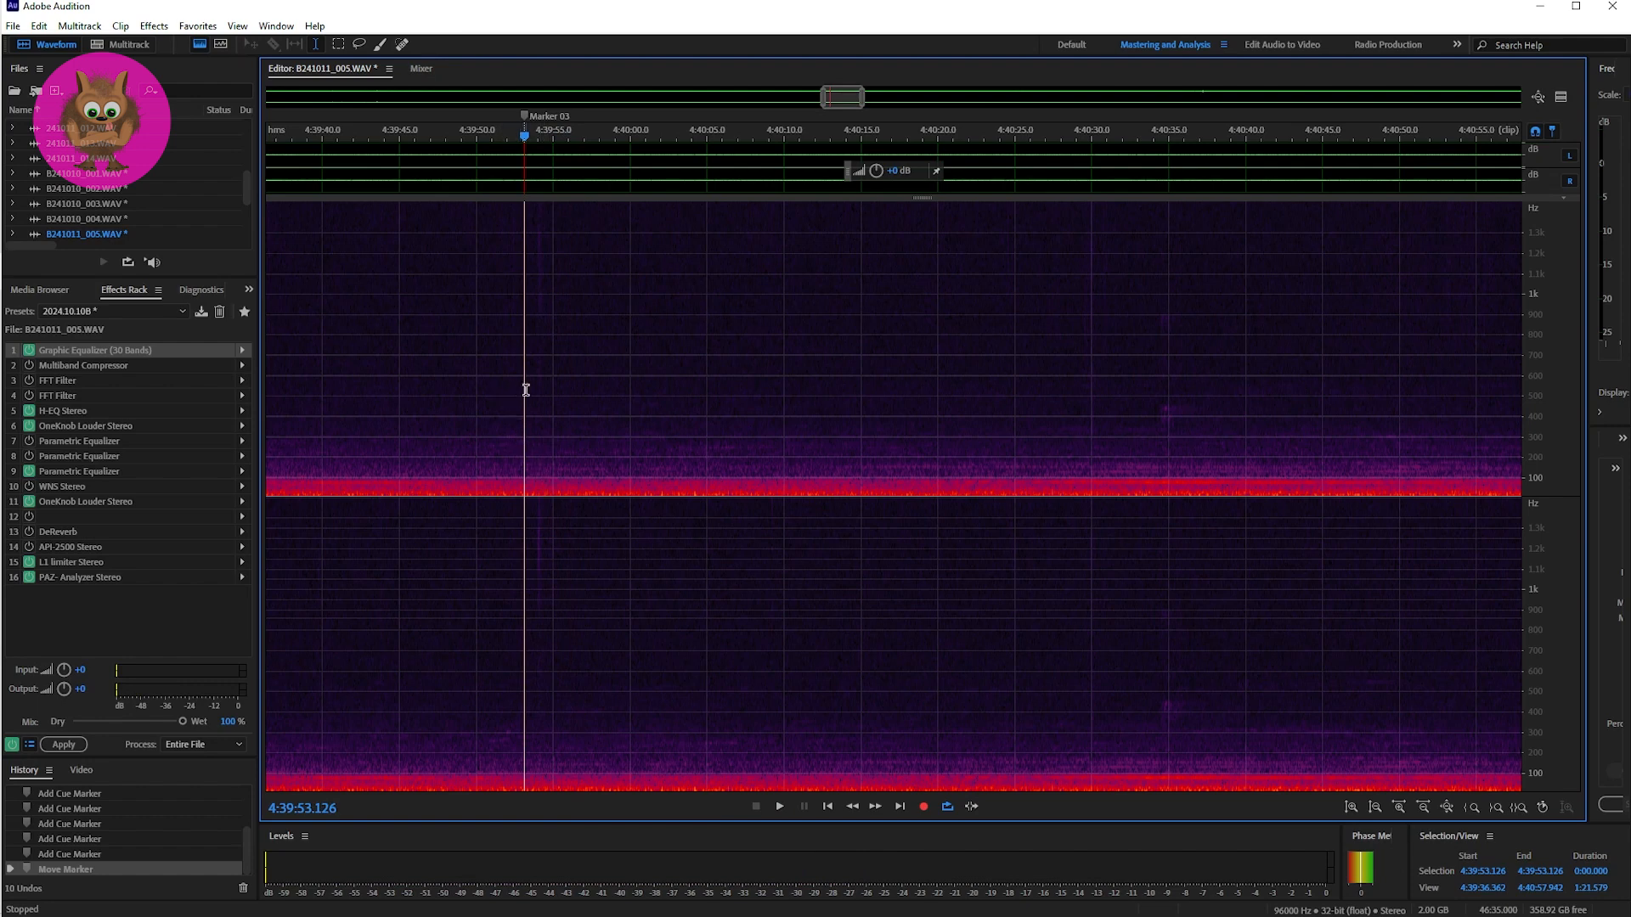
key("space")
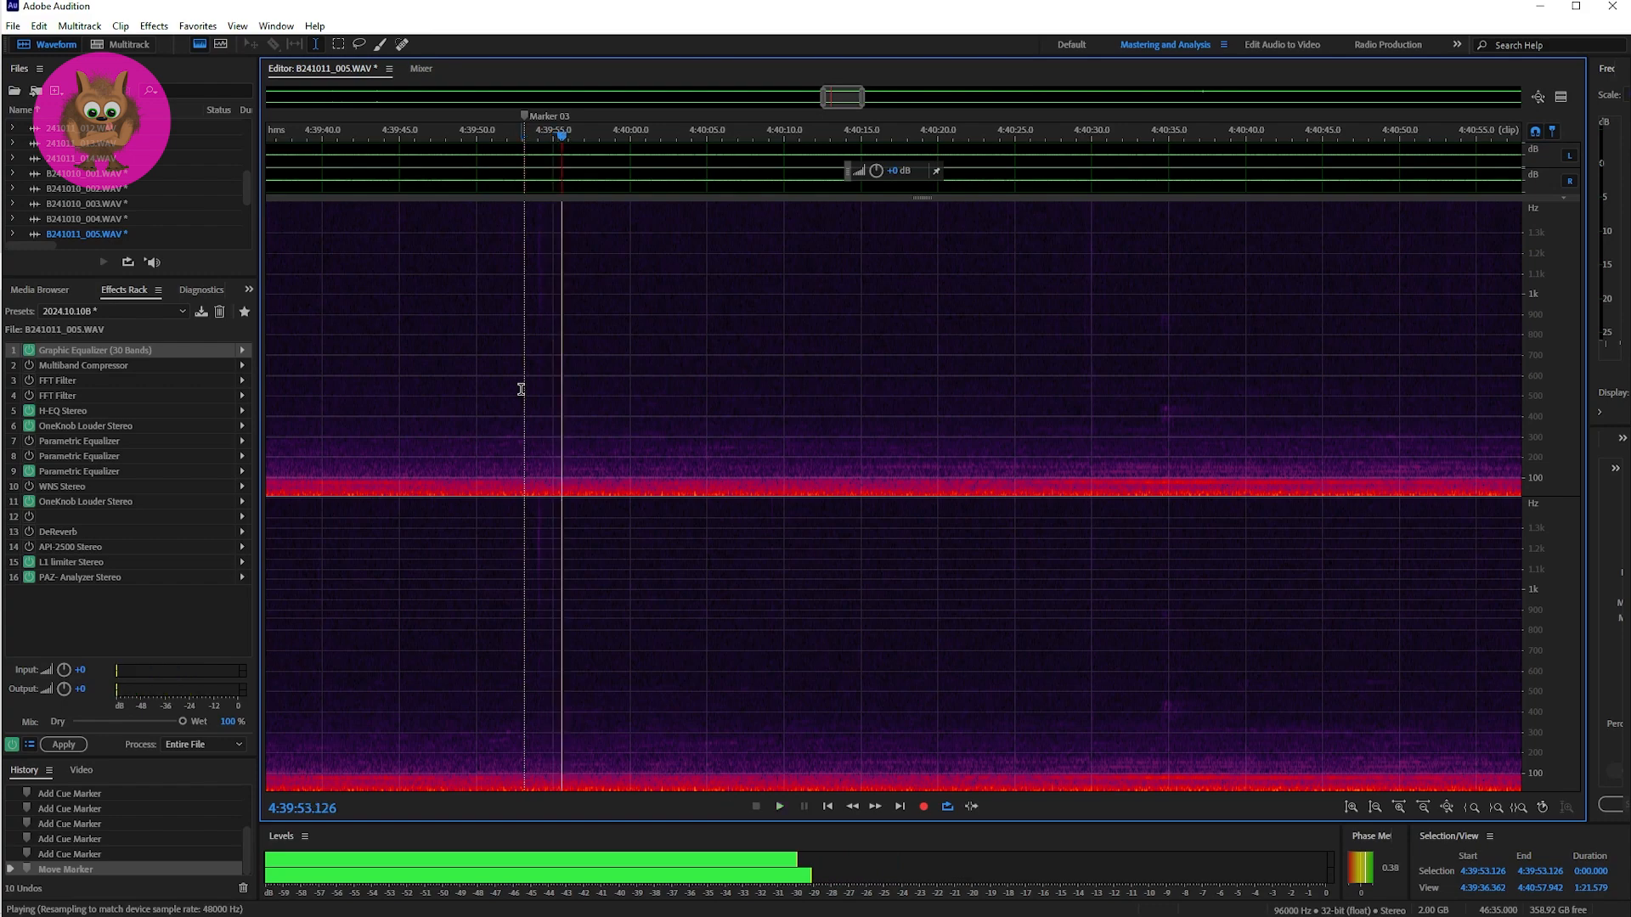
key("space")
Step: Place the playhead at Marker 04, narrow the view to about 99 seconds and listen to the passage from 4:43:49.410
left_click_drag(839, 98, 1020, 100)
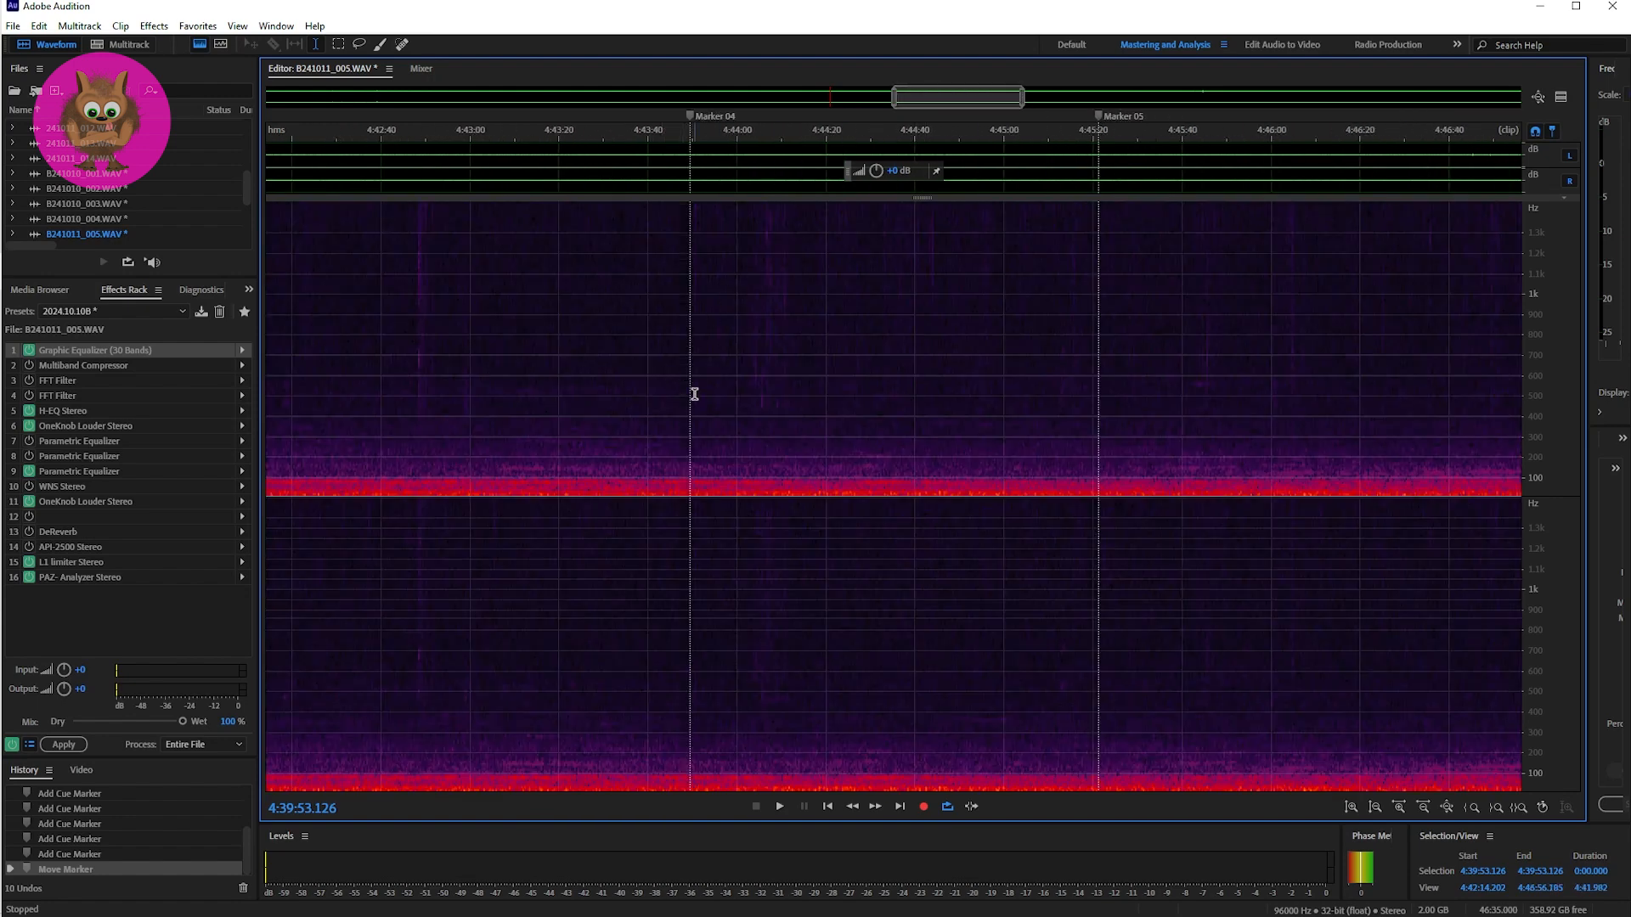
left_click(687, 392)
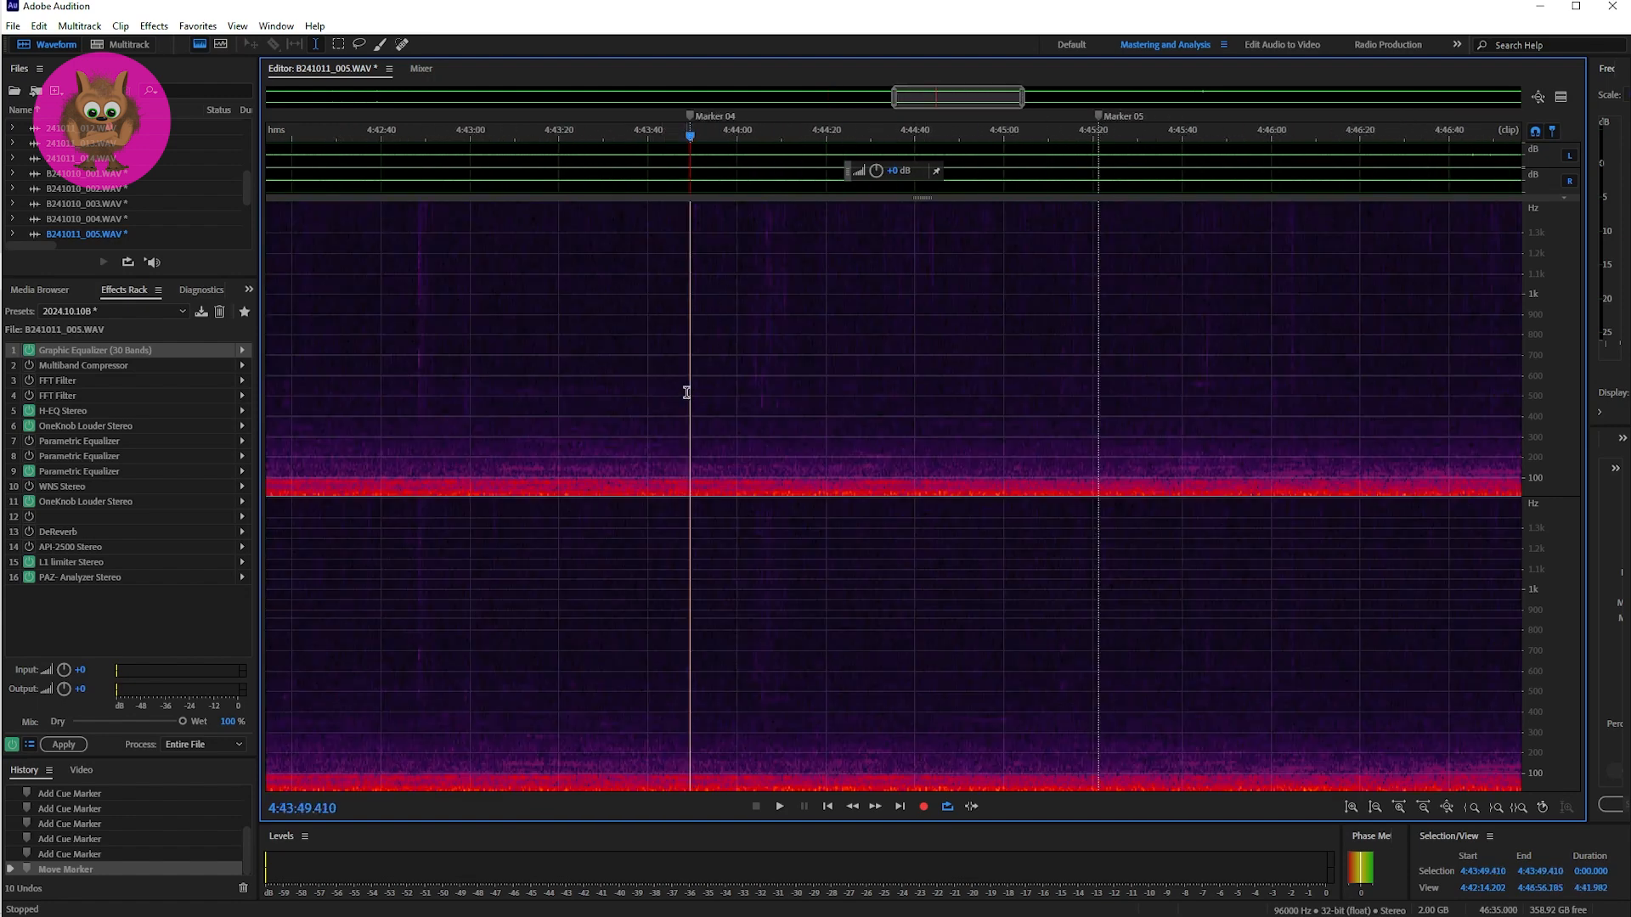
key("space")
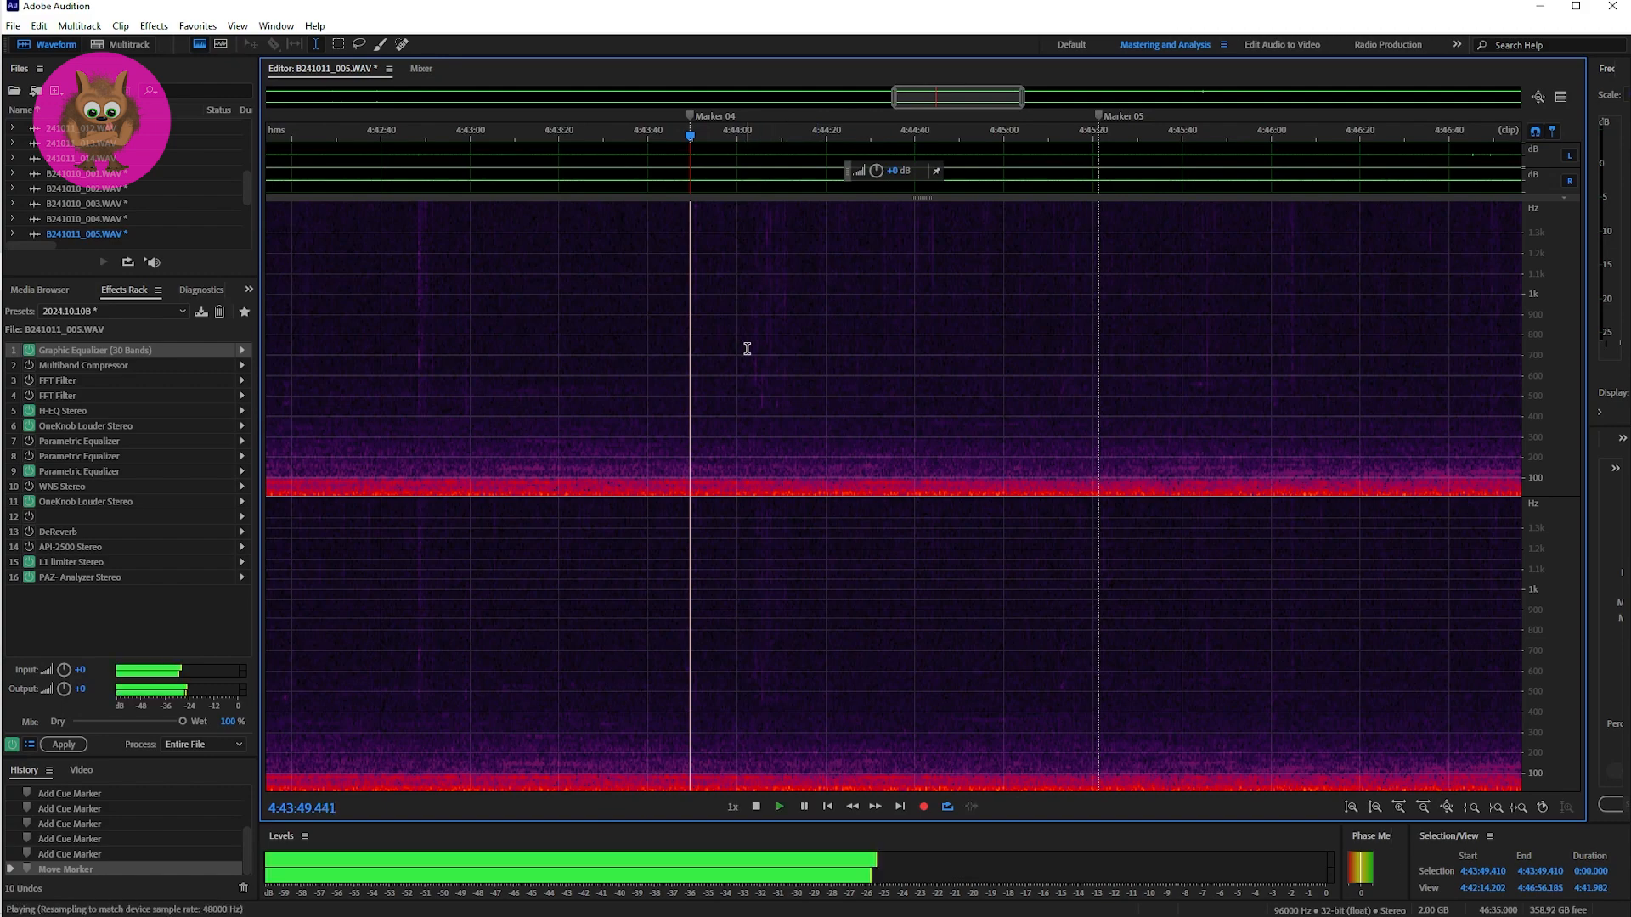
left_click_drag(898, 115, 920, 106)
left_click_drag(1027, 104, 962, 117)
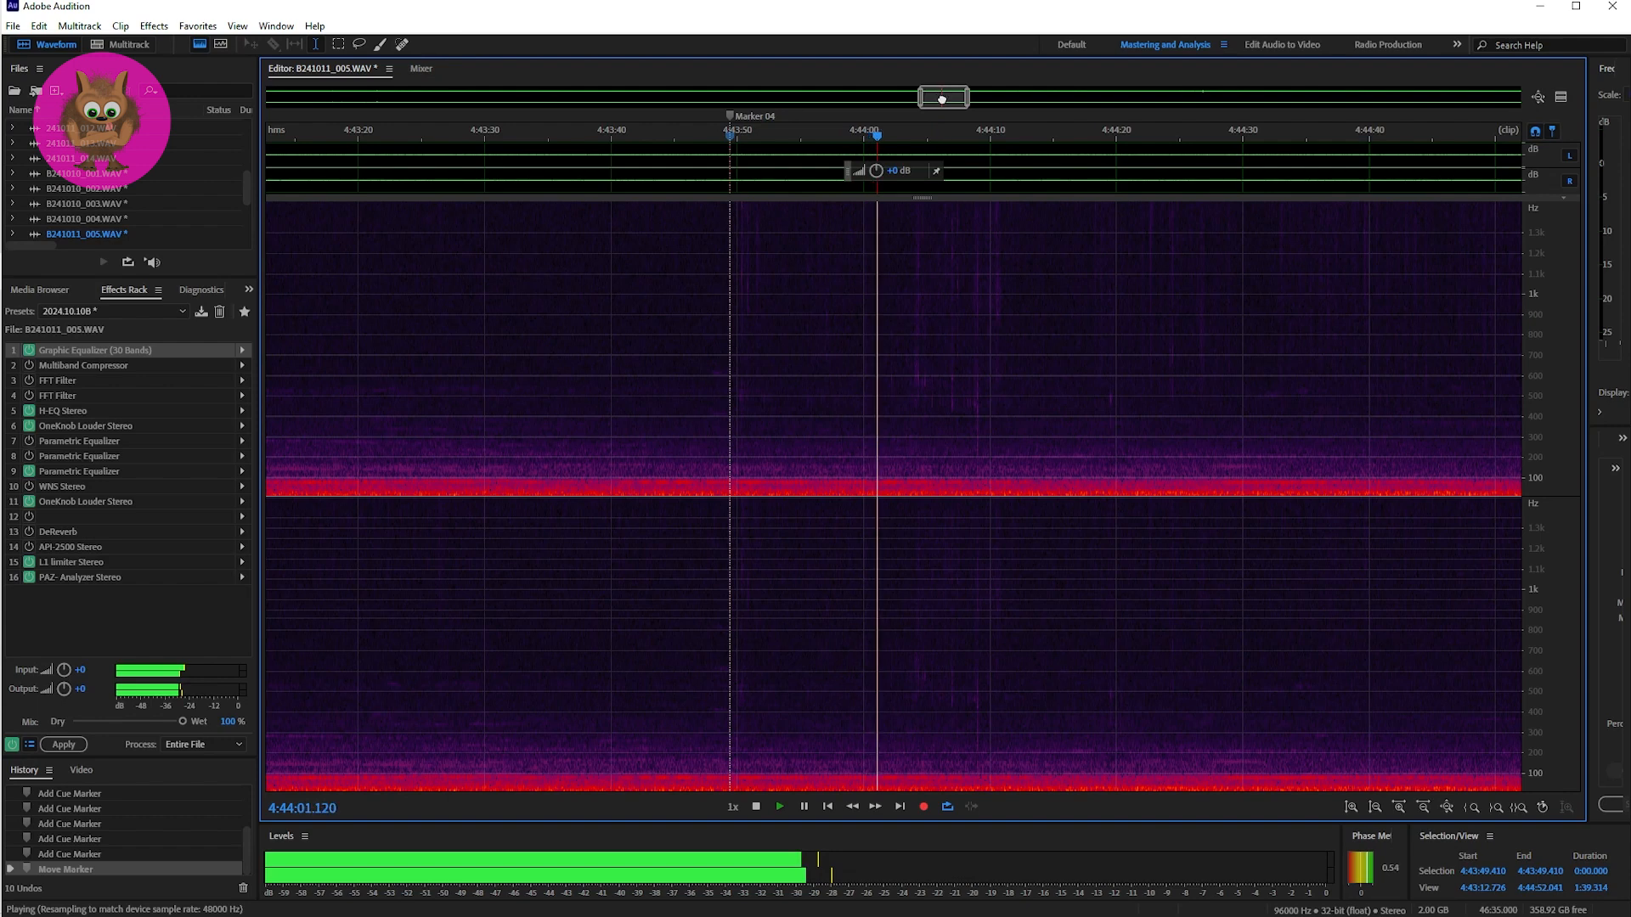
left_click_drag(940, 96, 948, 98)
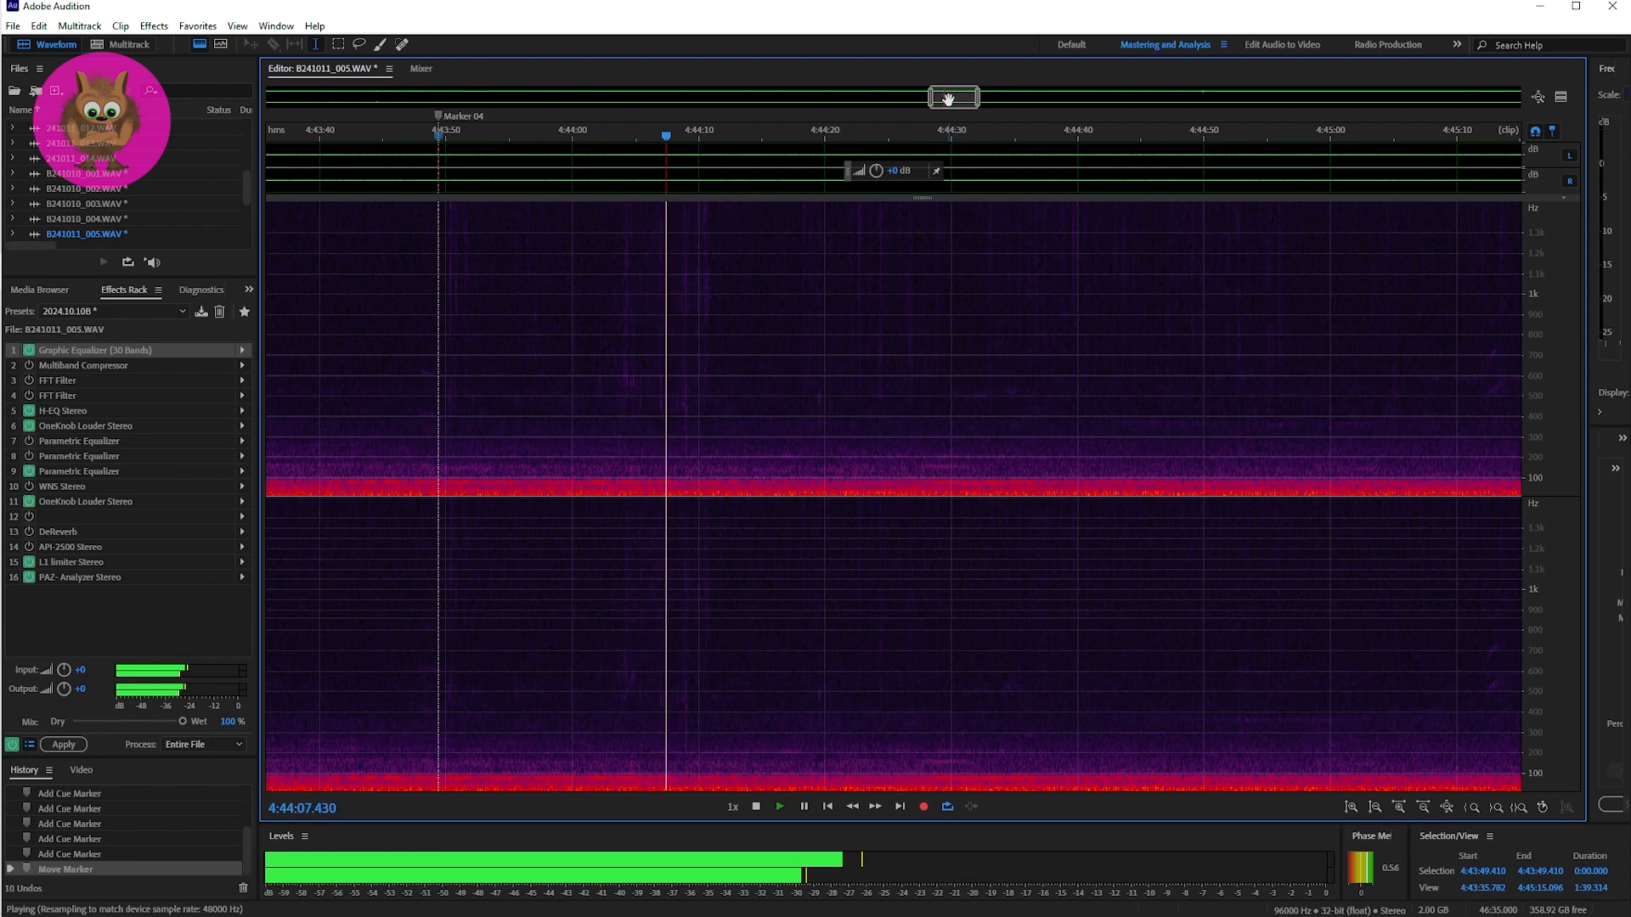
key("space")
Step: In the rack's Graphic Equalizer (30 Bands), set 40 Hz to -40.9 dB and both 50 Hz and 63 Hz to -22.7 dB while playing from Marker 04
left_click(242, 356)
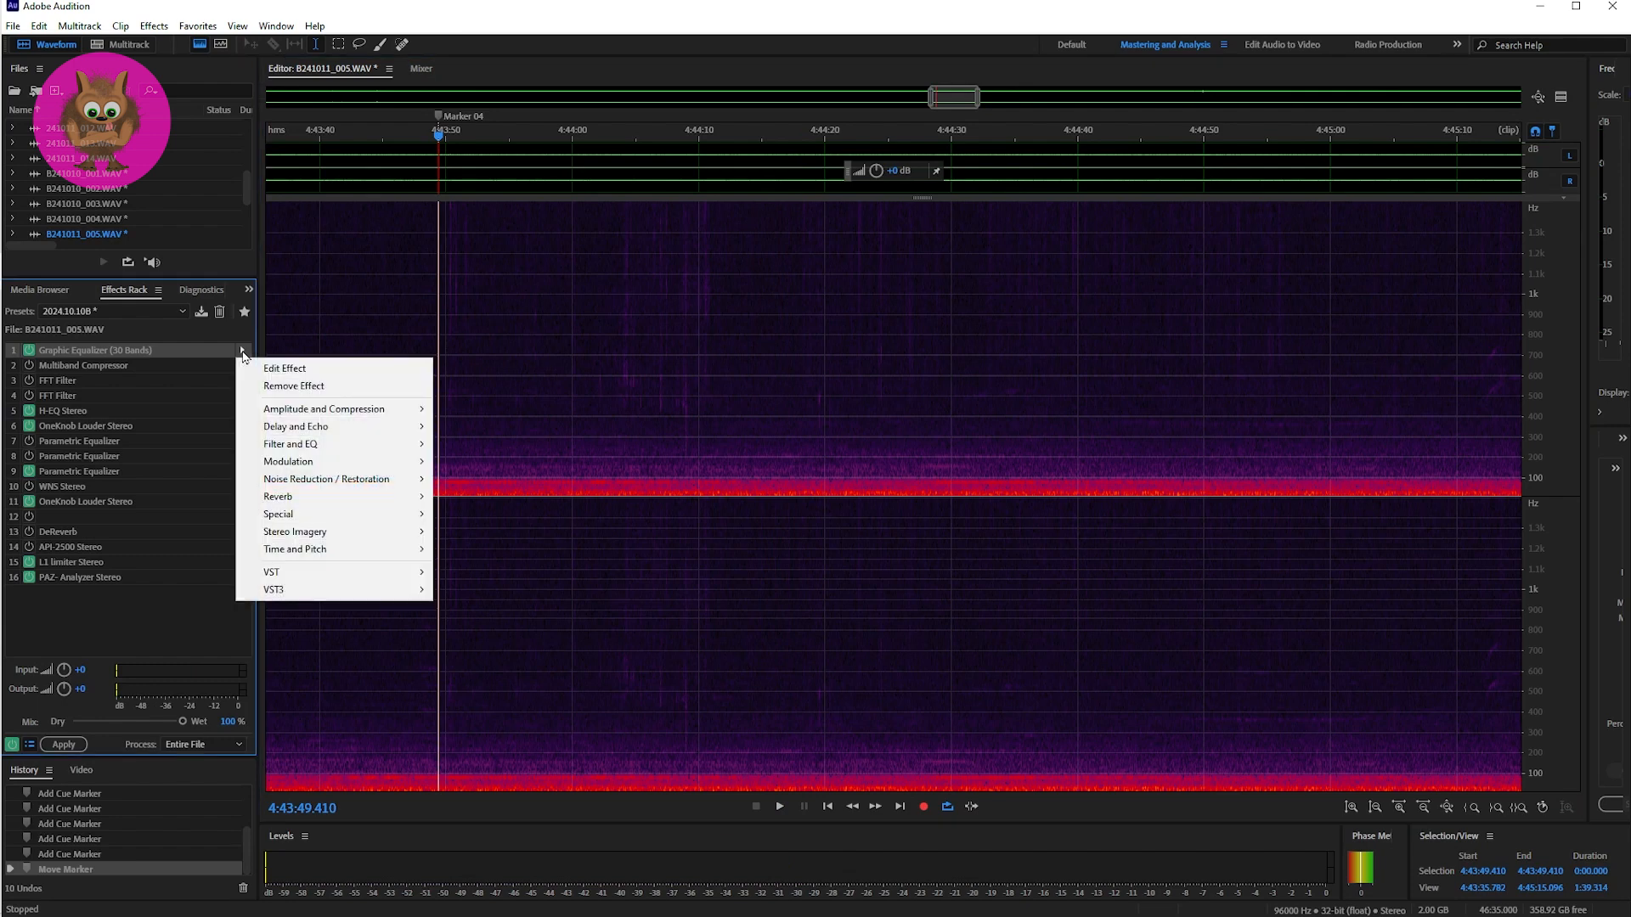
left_click(255, 369)
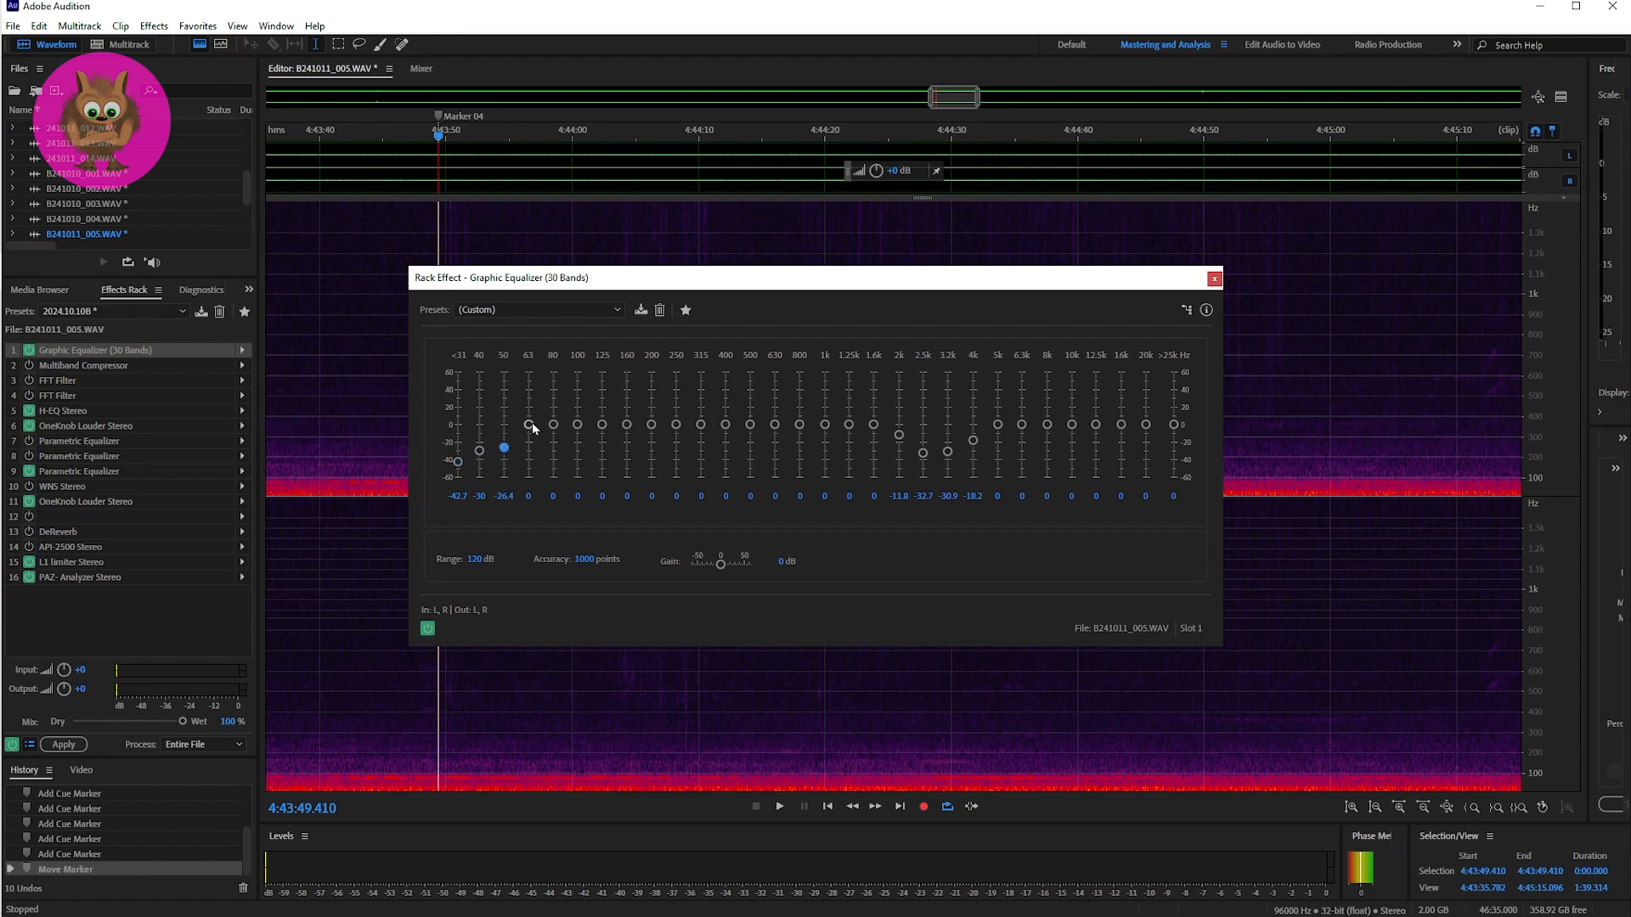
mouse_move(532, 428)
left_mouse_down()
mouse_move(481, 460)
mouse_move(529, 444)
left_mouse_up()
key("space")
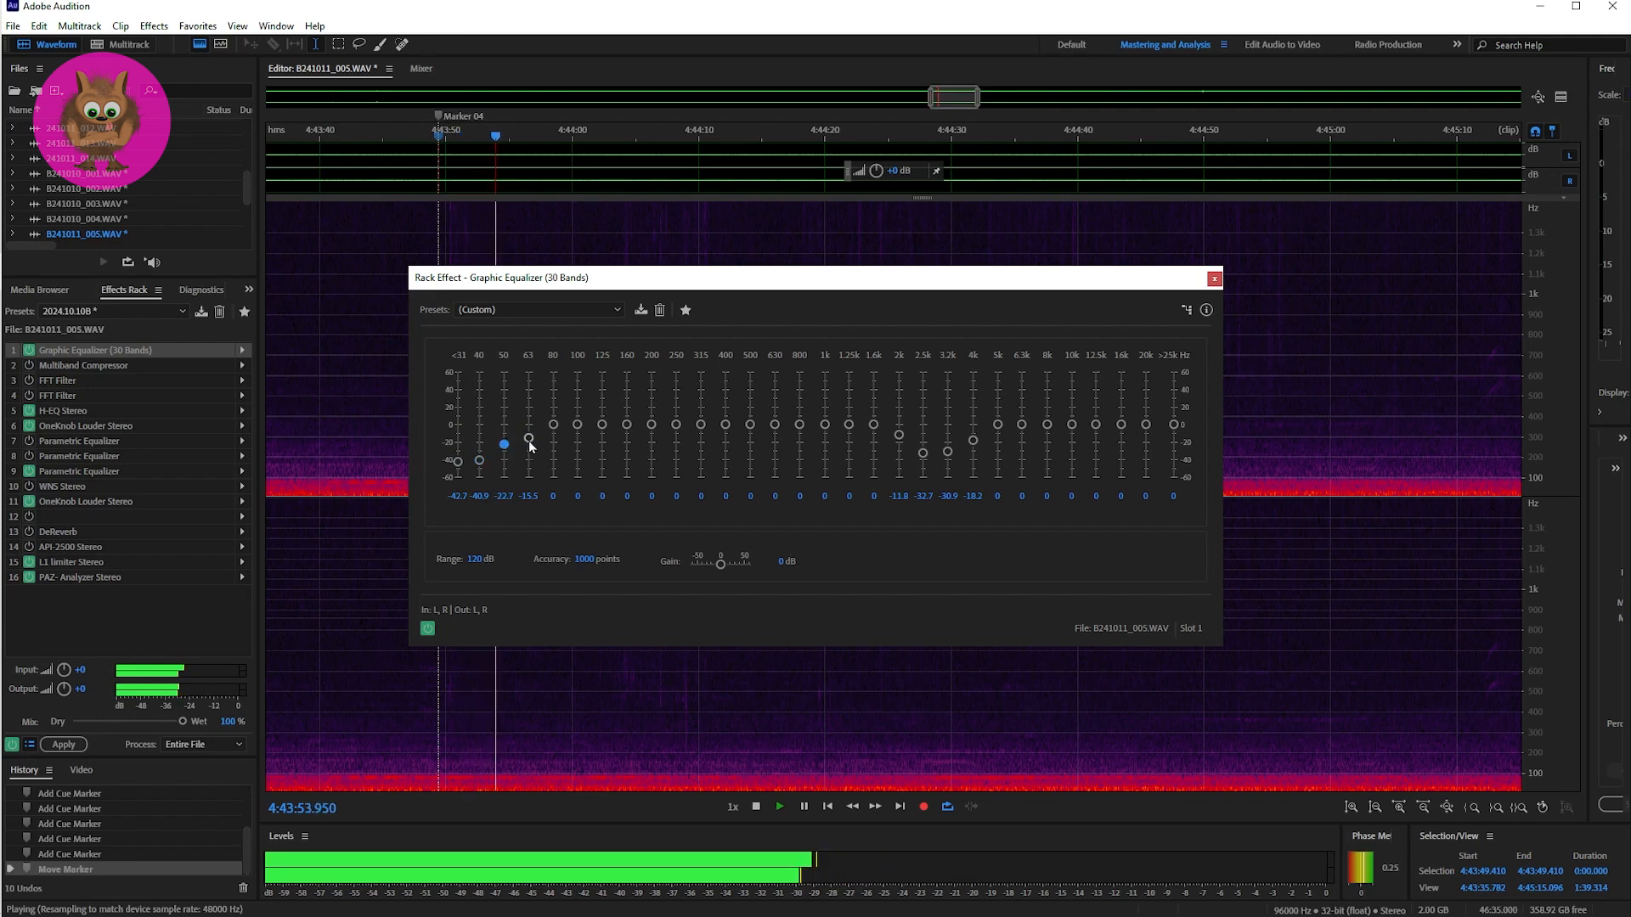
left_click(528, 441)
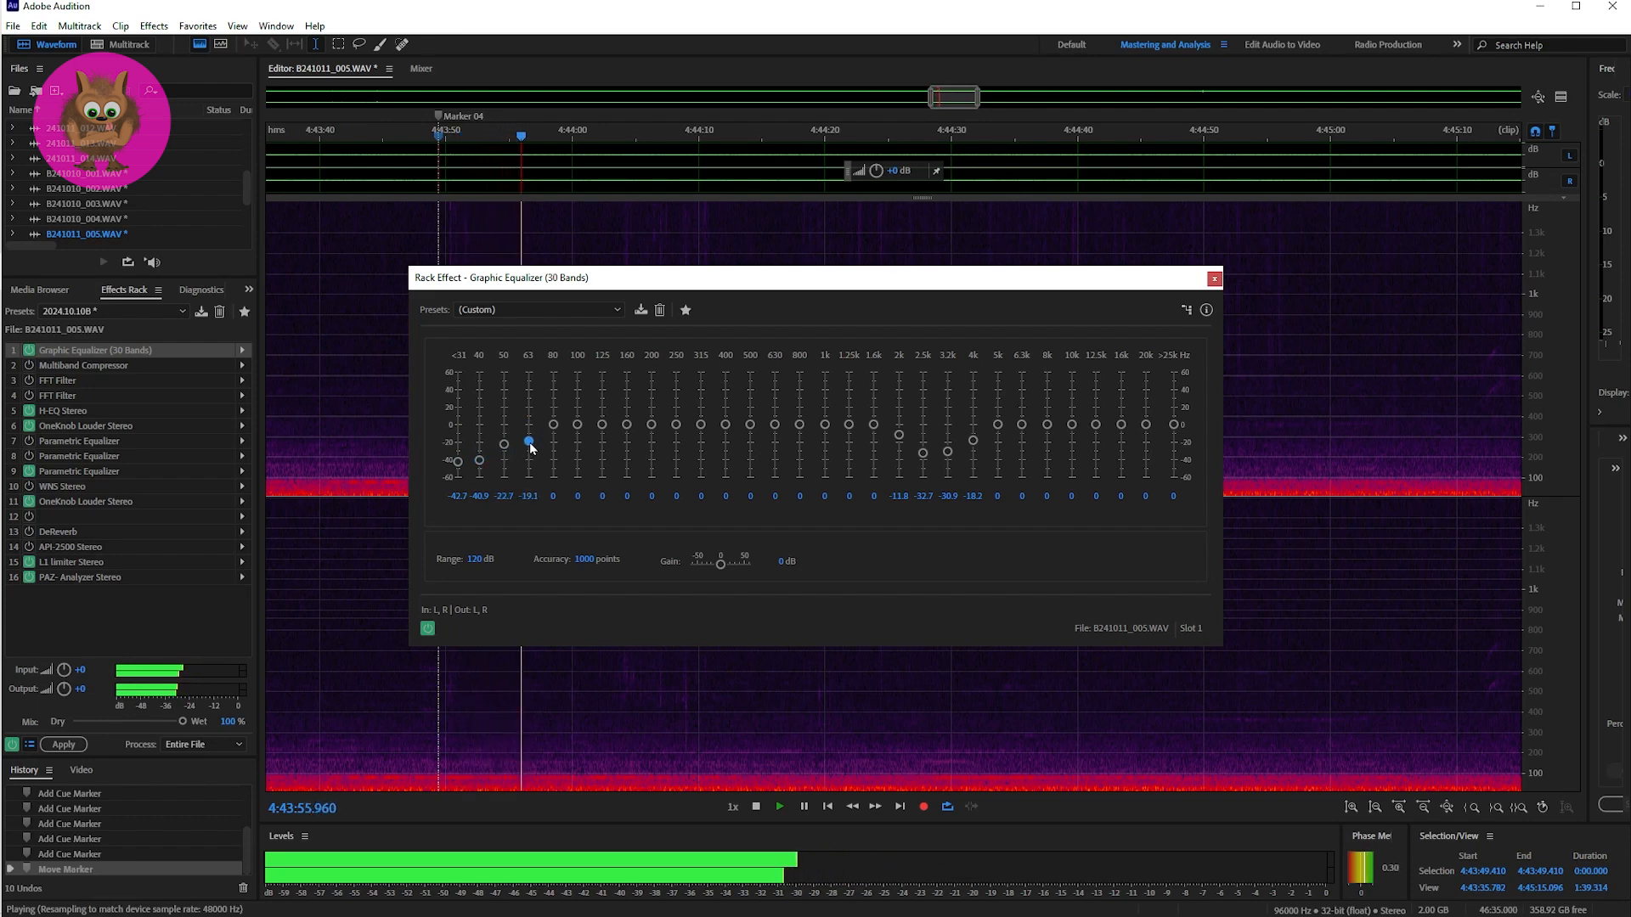
left_click_drag(528, 442, 531, 445)
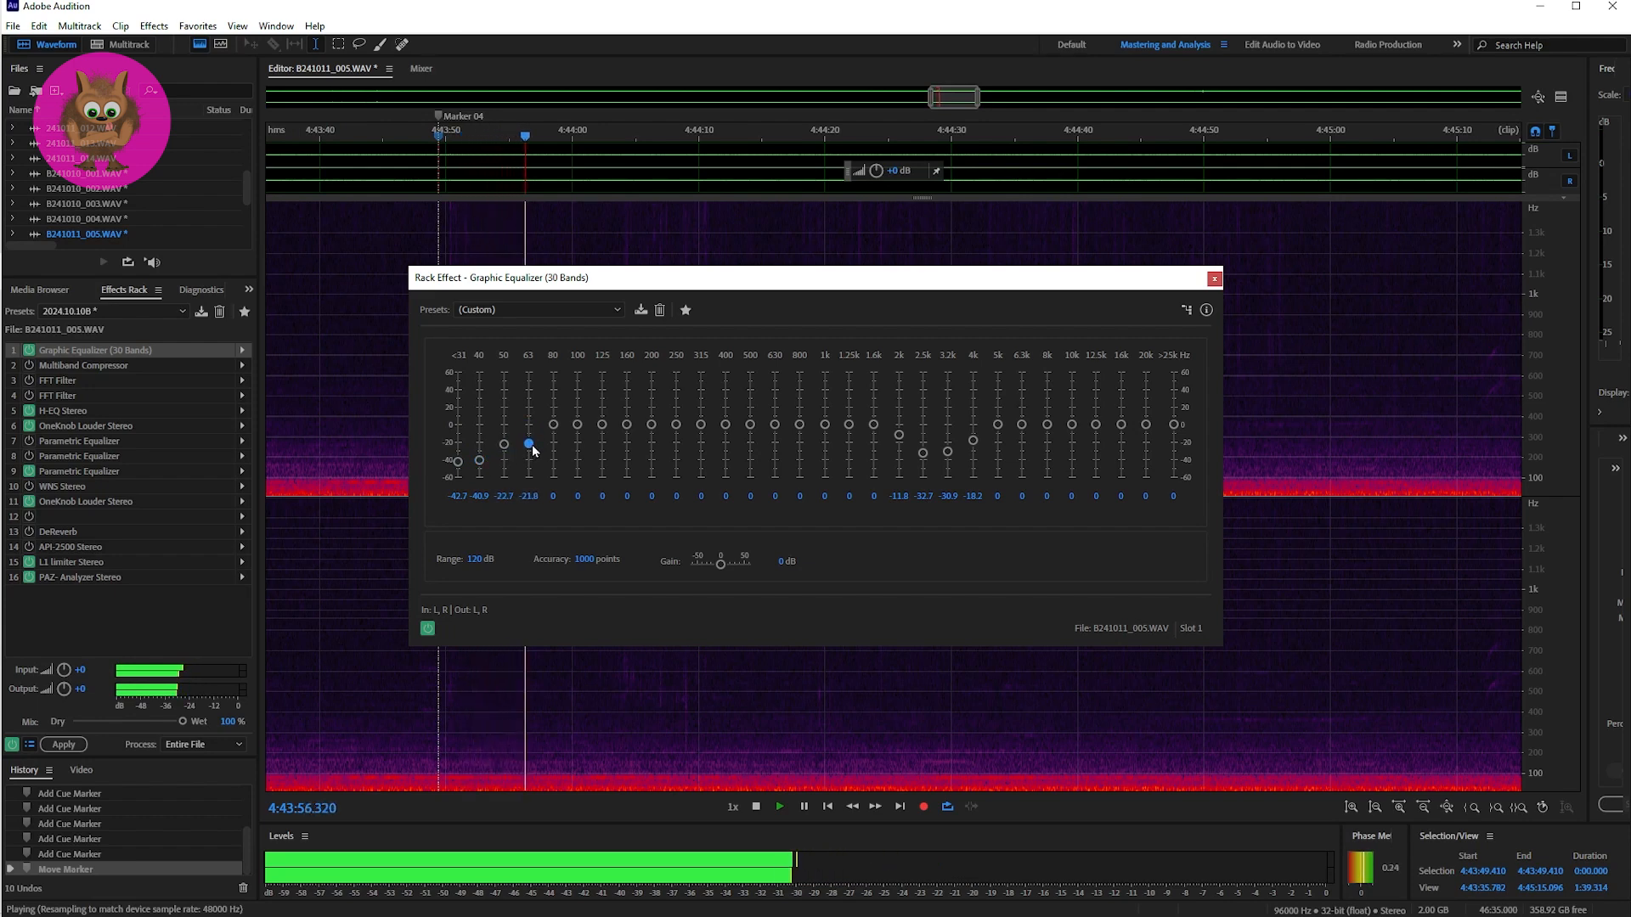
Step: Close the graphic equalizer and replay the equalized passage from Marker 04 at 4:43:49.410
left_click(1215, 278)
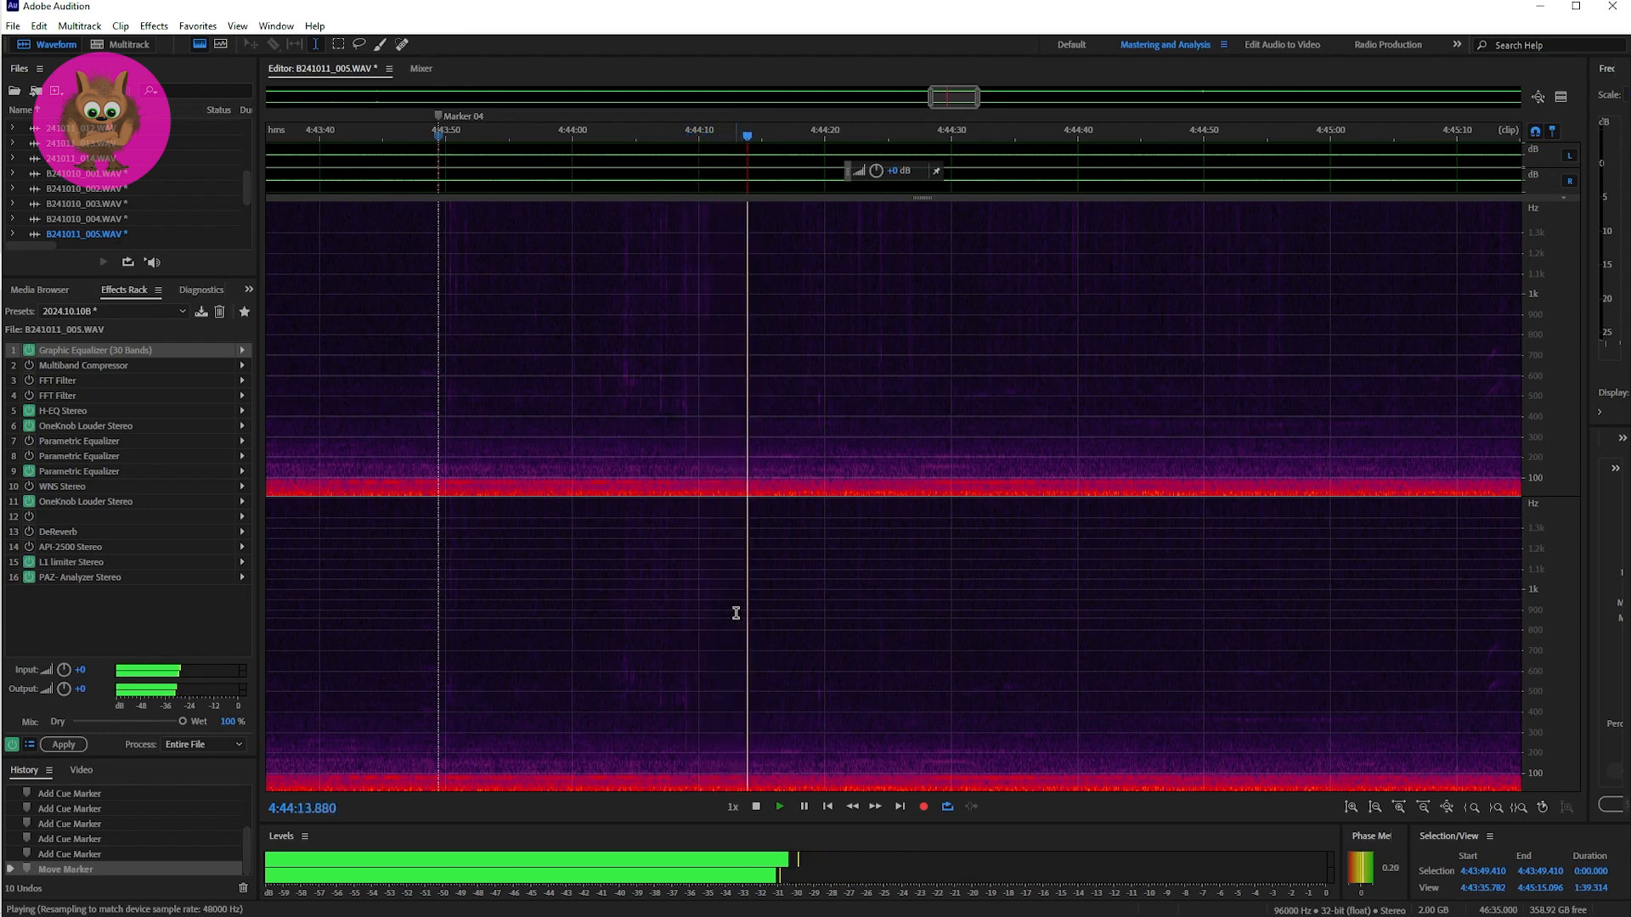
key("space")
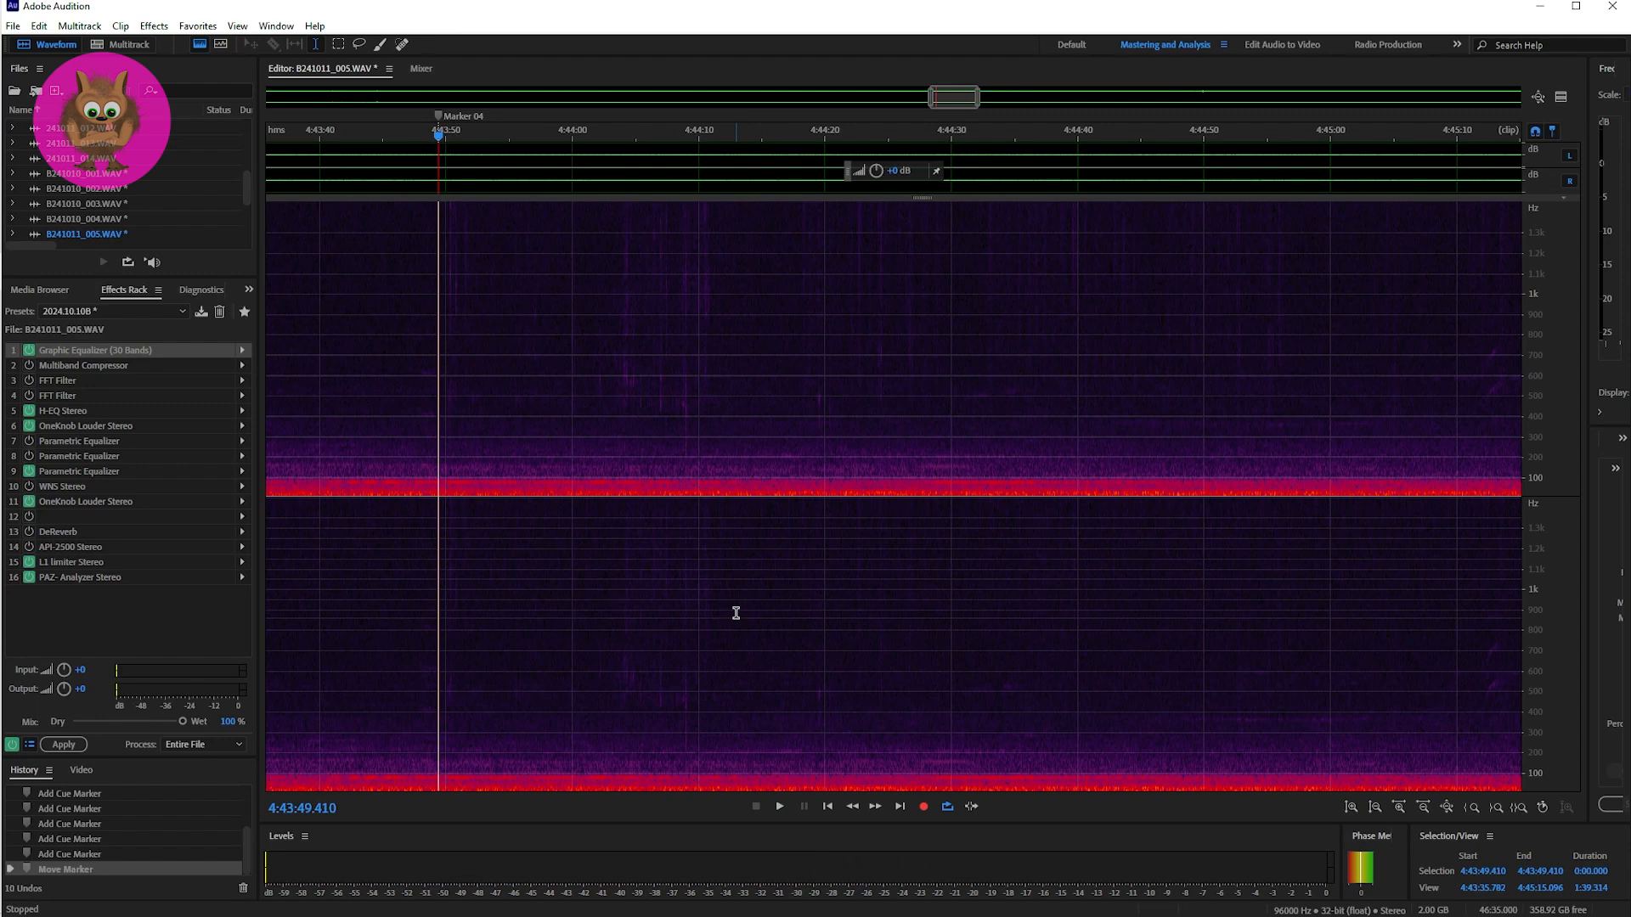
key("space")
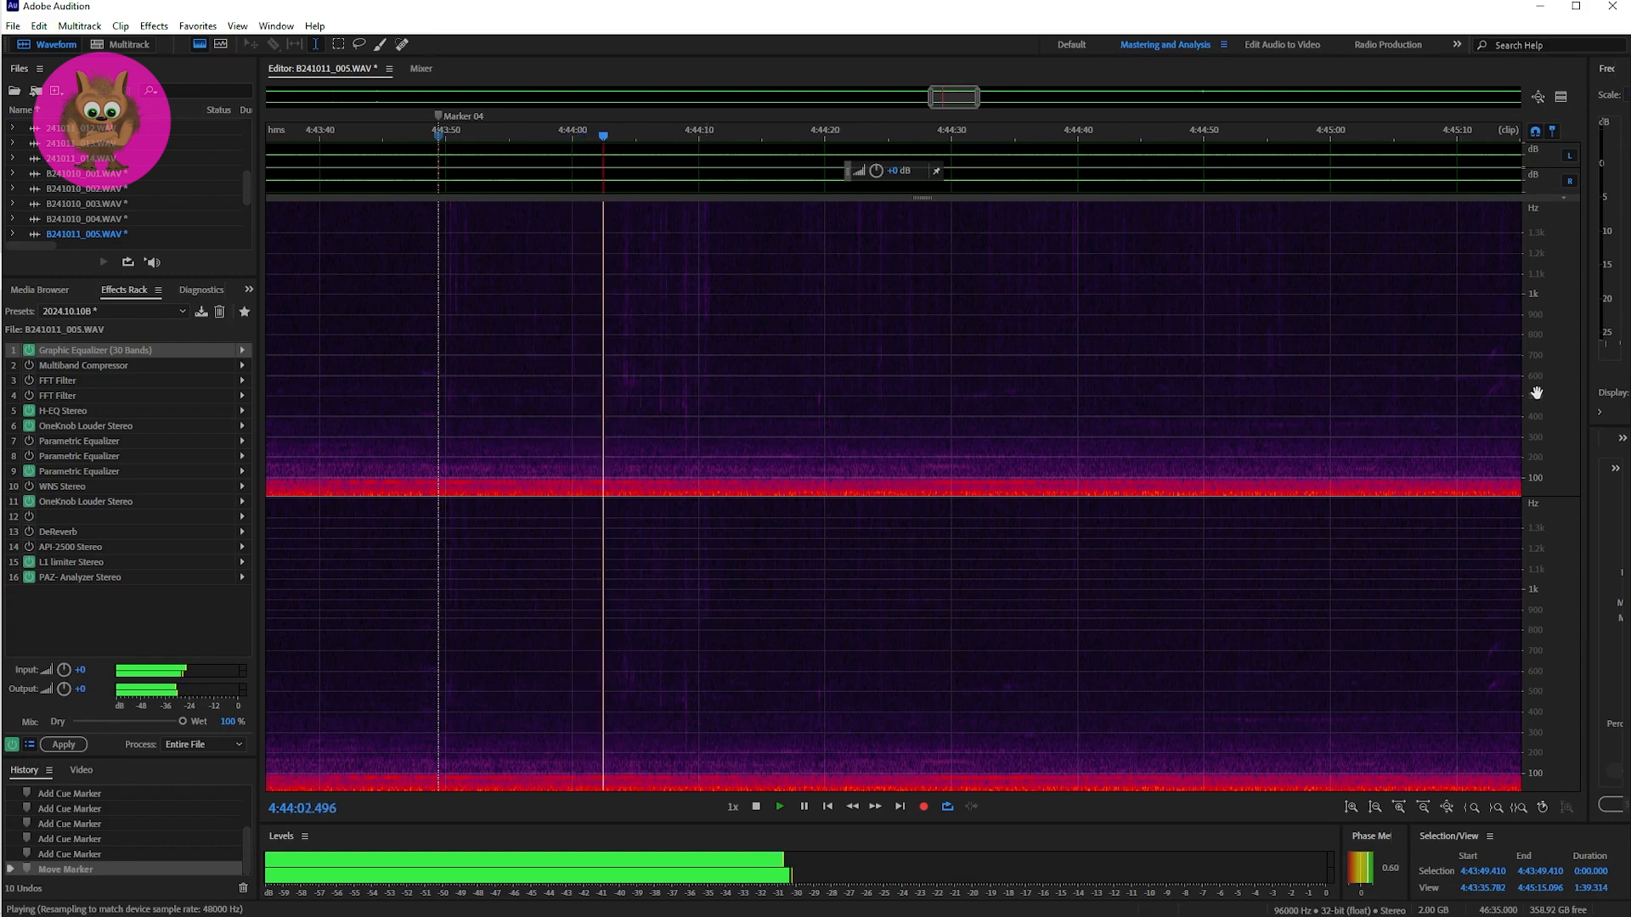
Step: Expand the spectrogram's frequency range beyond 20 kHz while playing from Marker 04, and stop playback
scroll(1536, 393, "down", 2)
scroll(1535, 392, "down", 3)
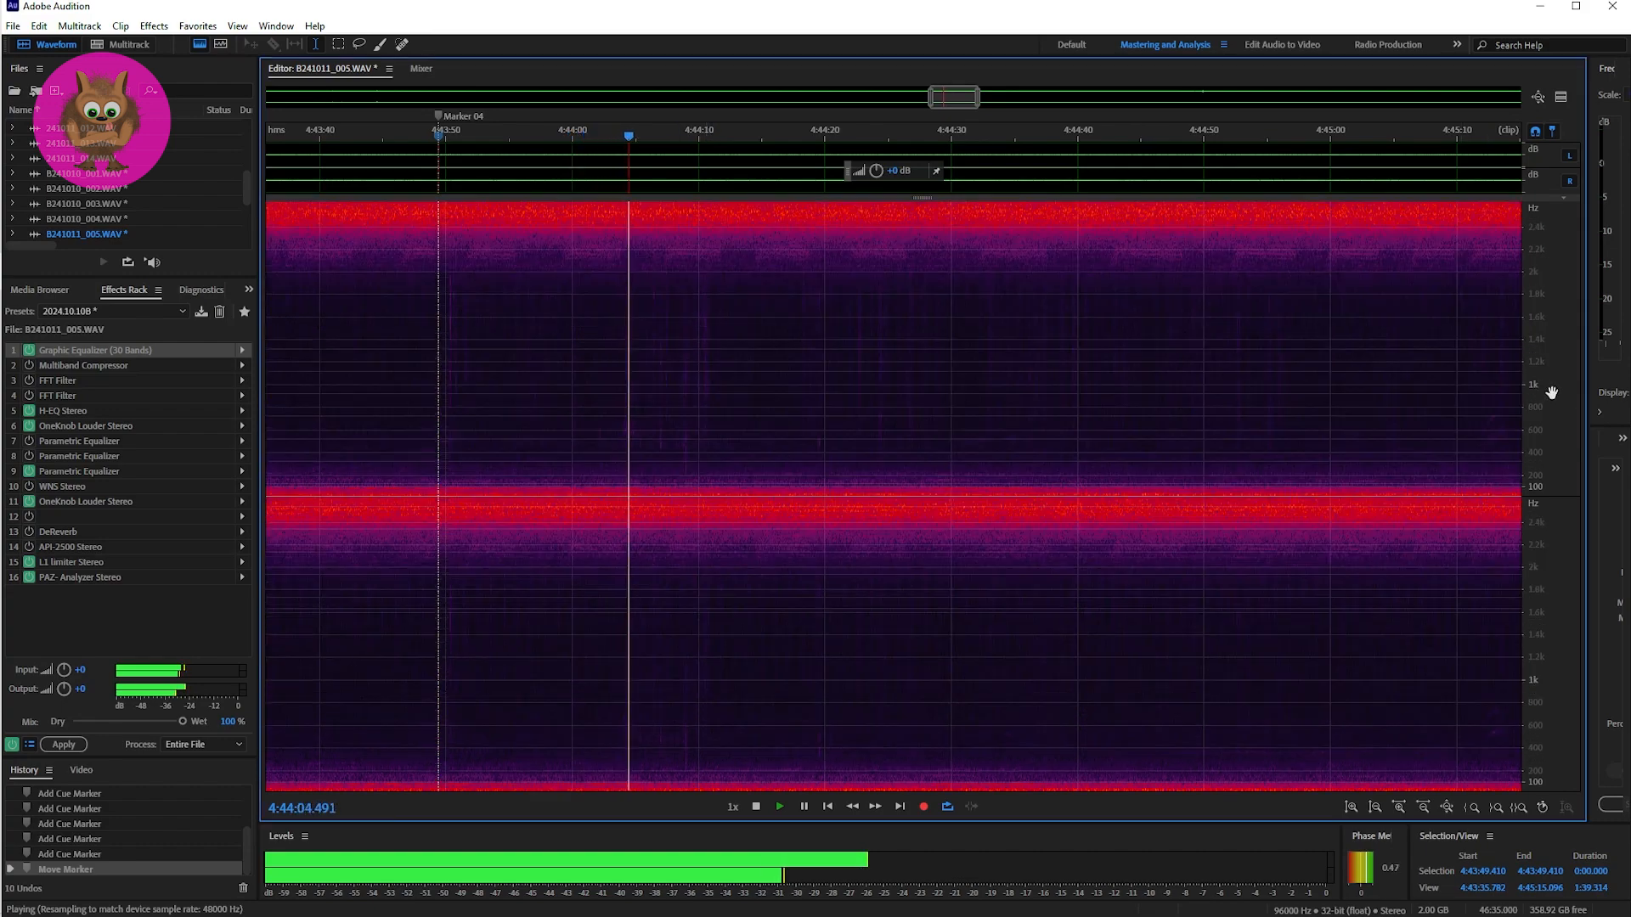
scroll(1541, 402, "down", 2)
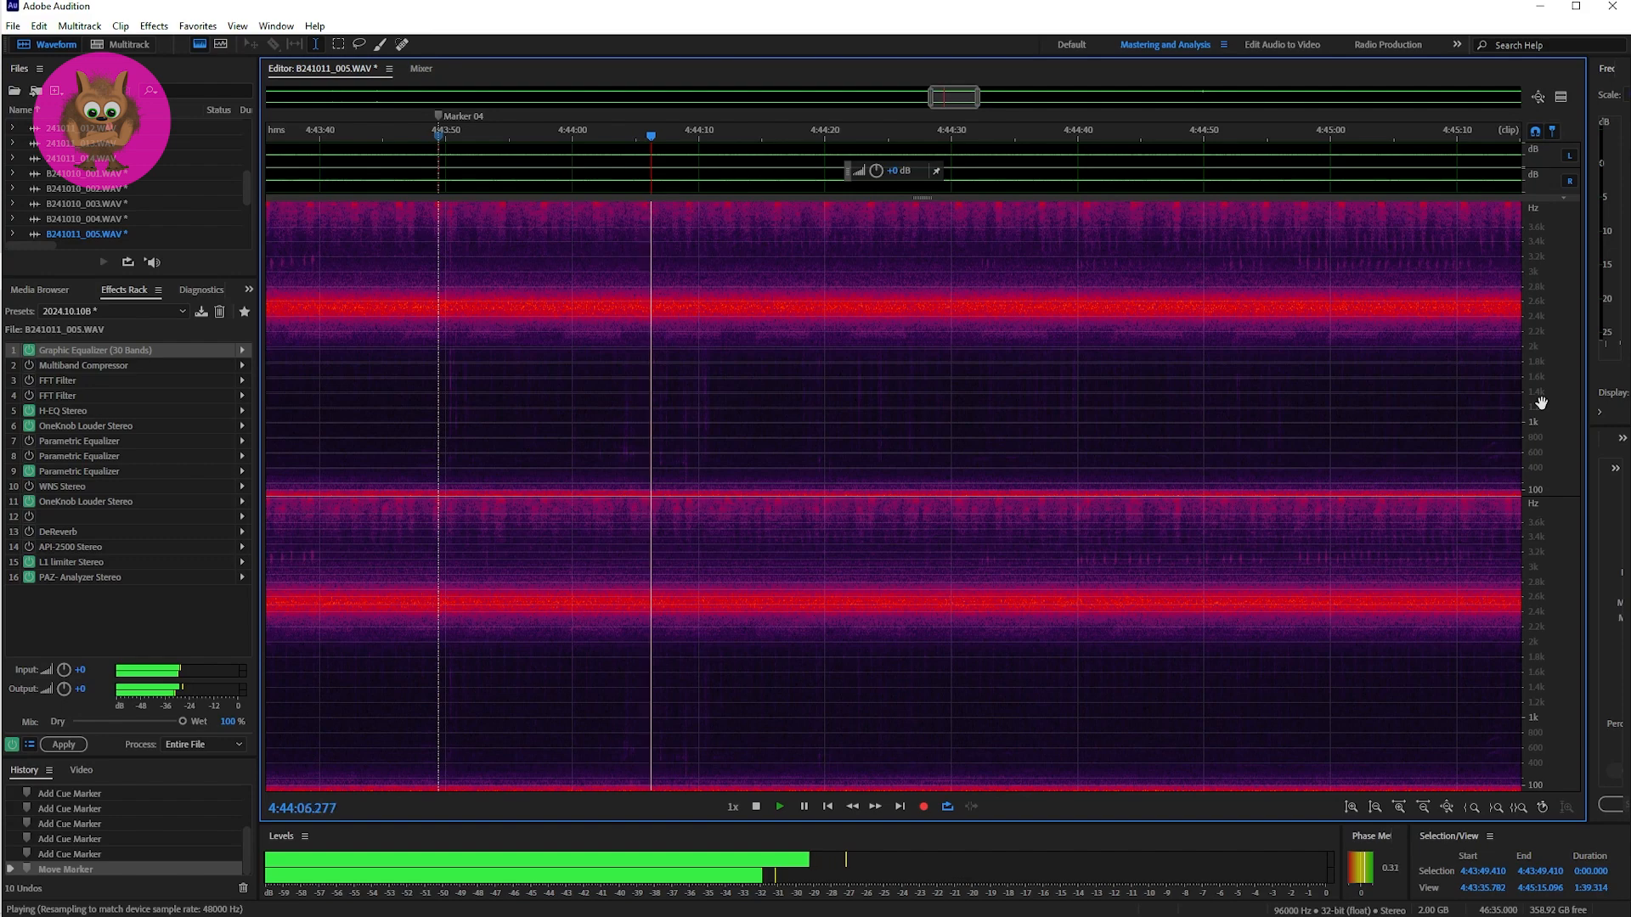
scroll(1541, 403, "down", 4)
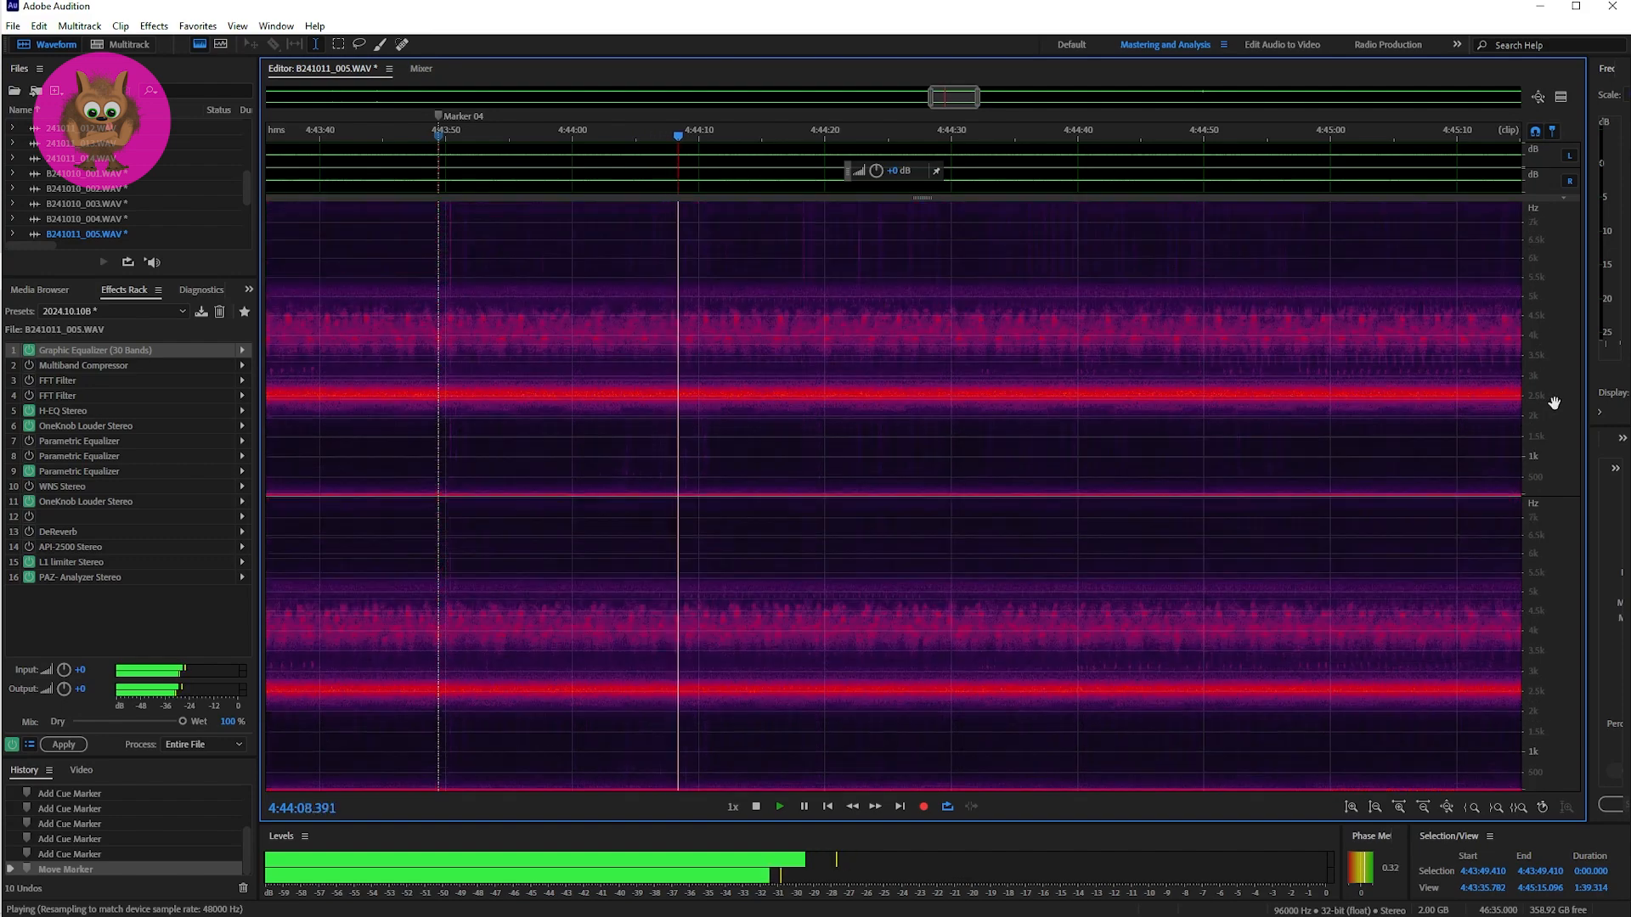
scroll(1555, 403, "down", 2)
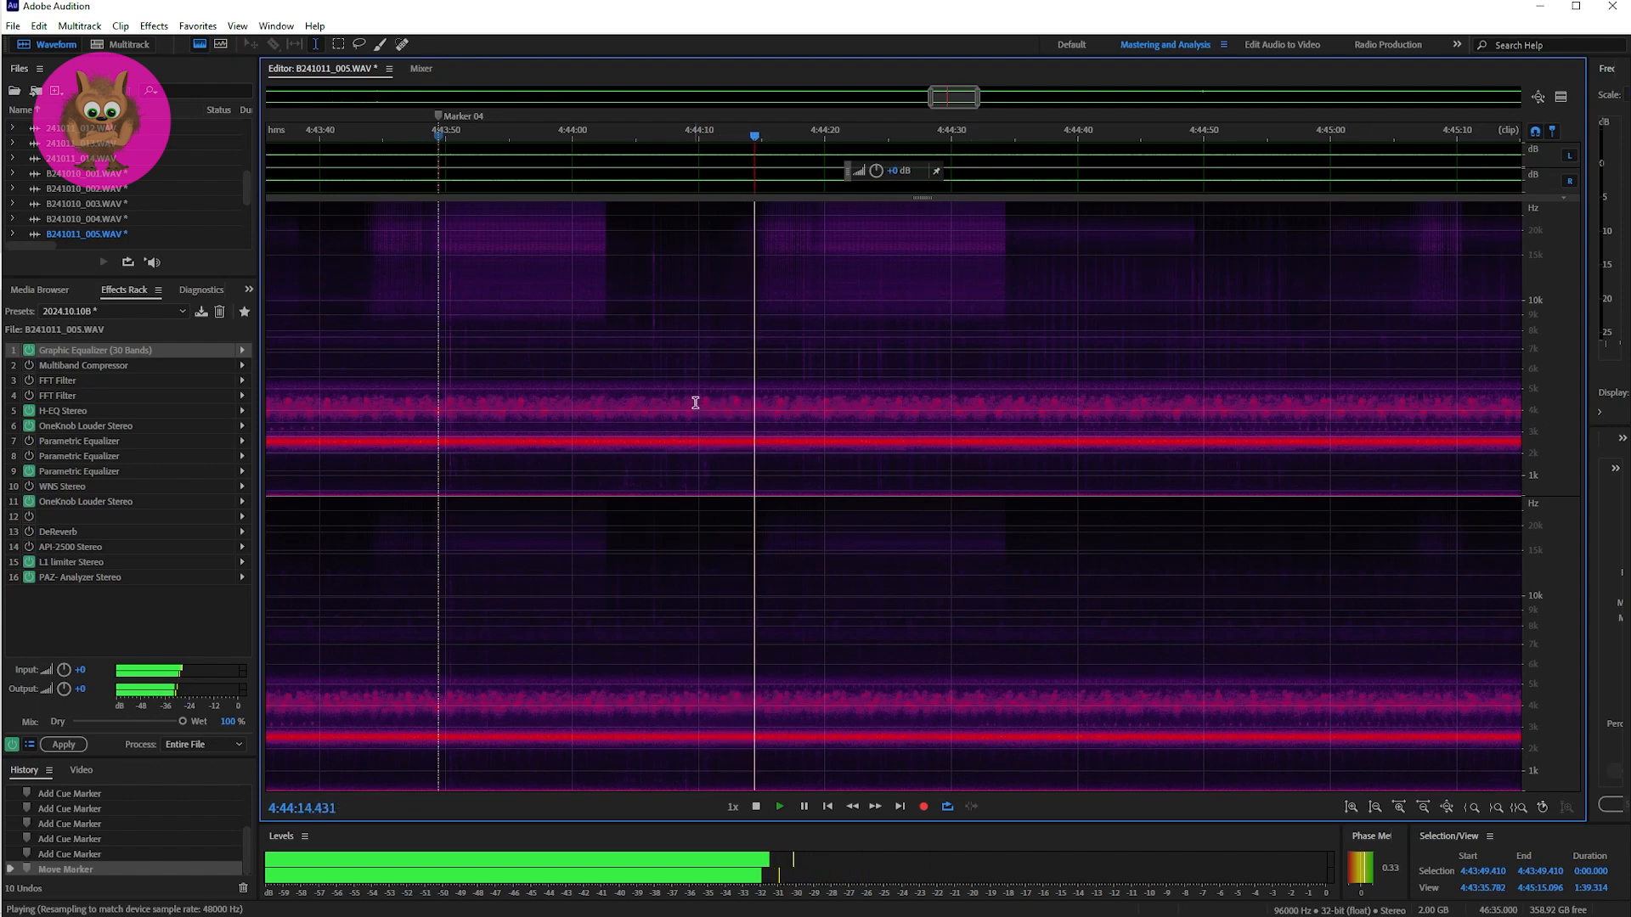
key("space")
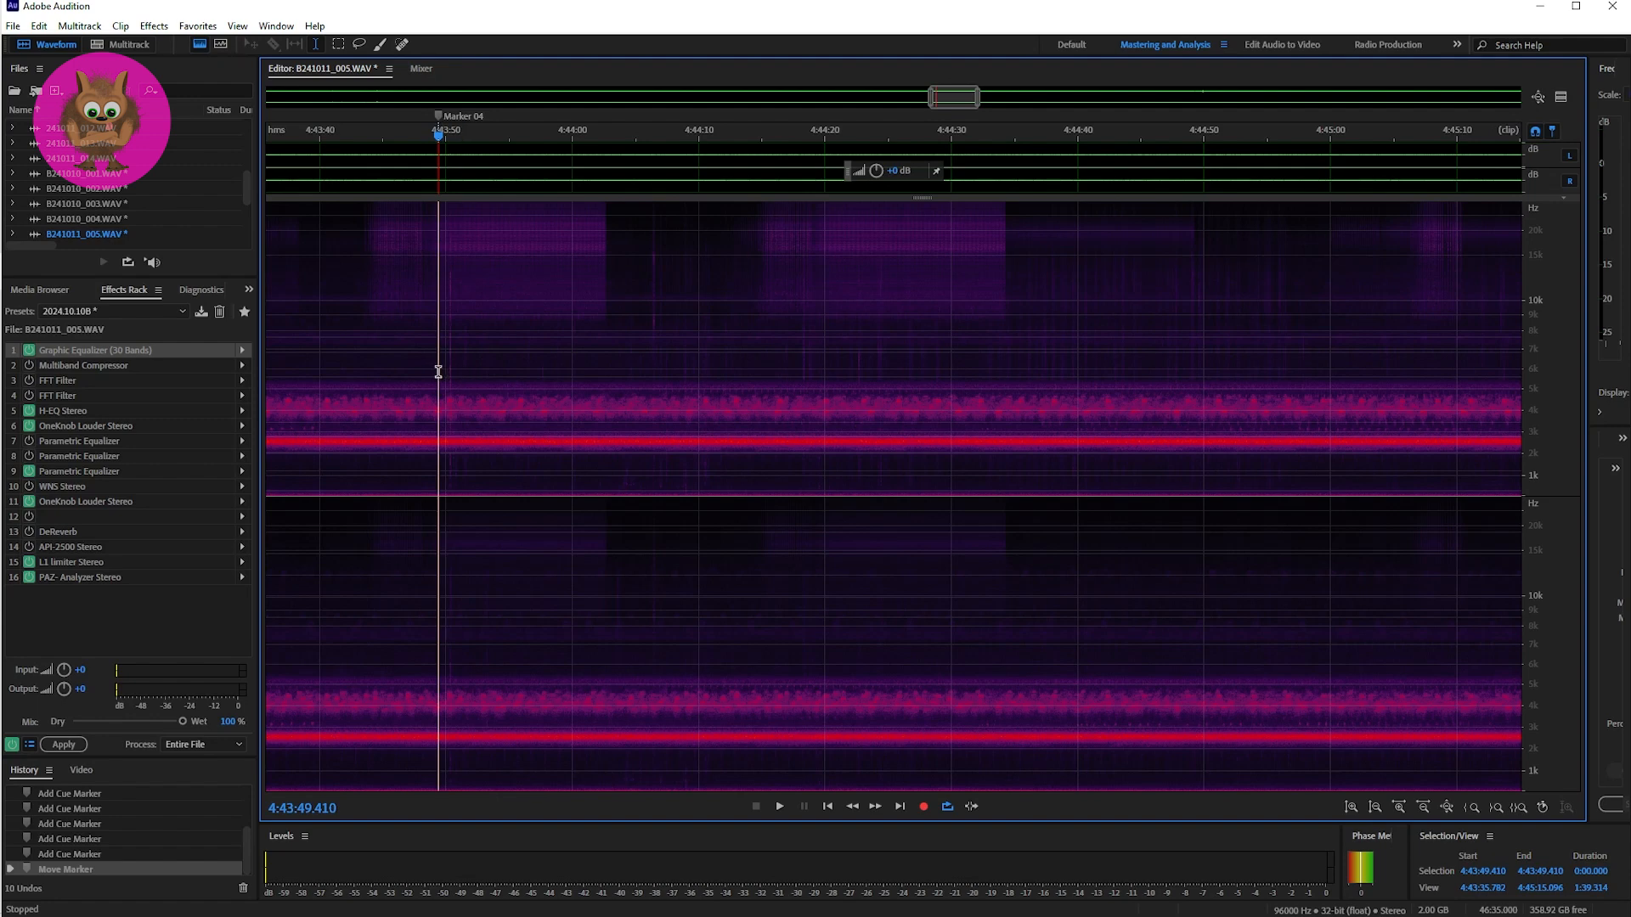
Step: Replay from Marker 04 and narrow the spectrogram's frequency range to roughly 0–1.7 kHz
key("space")
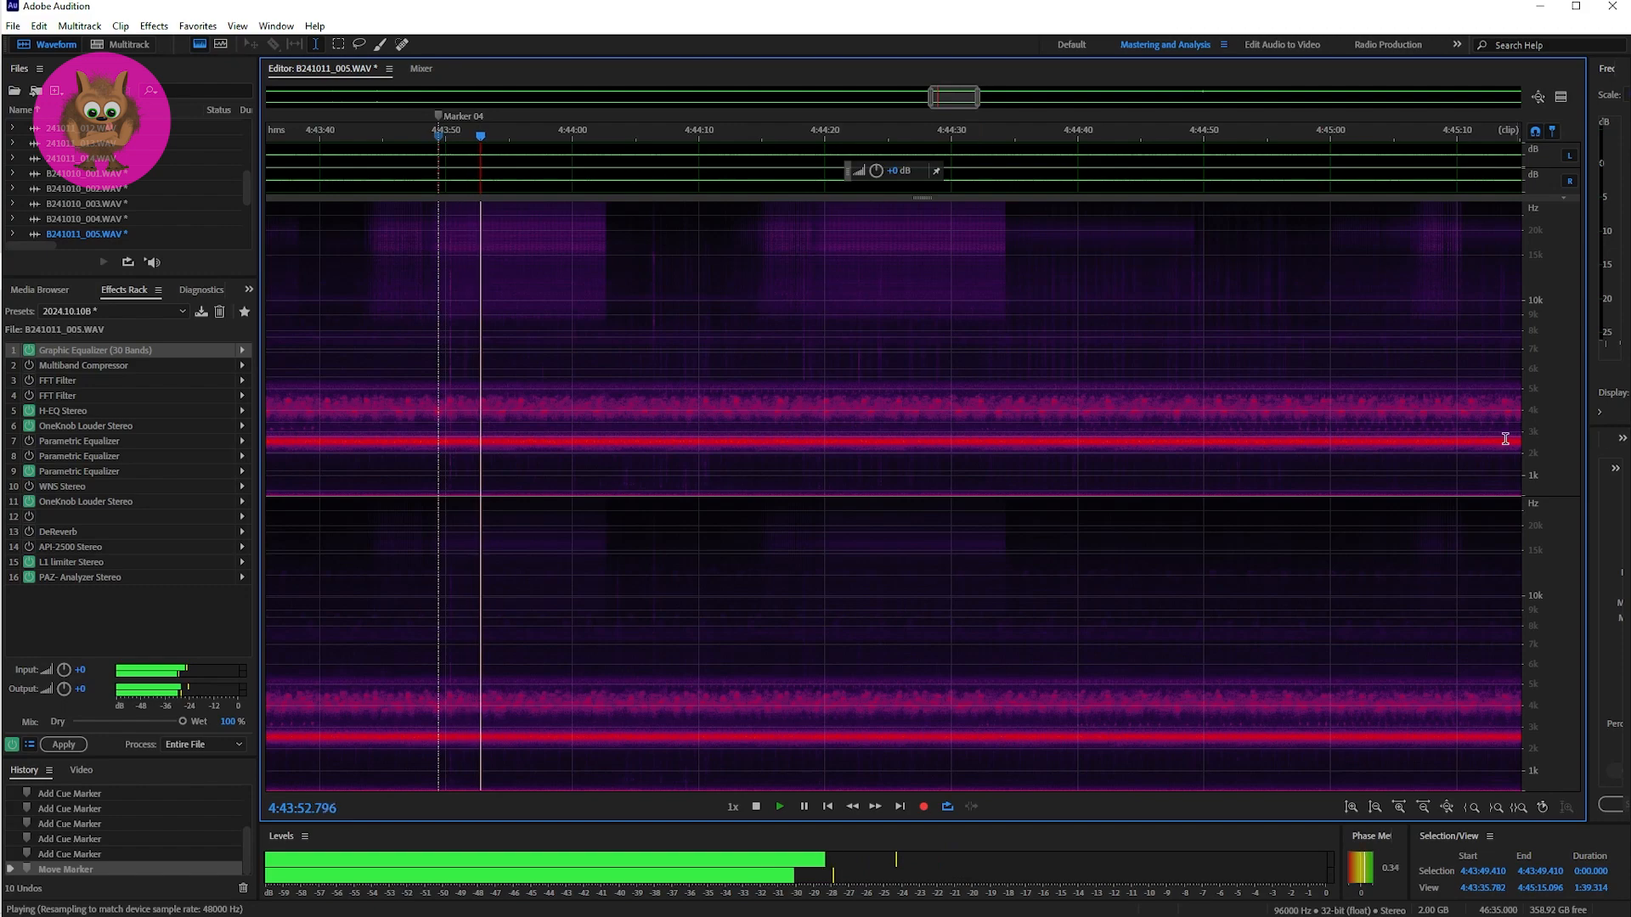
scroll(1537, 490, "up", 5)
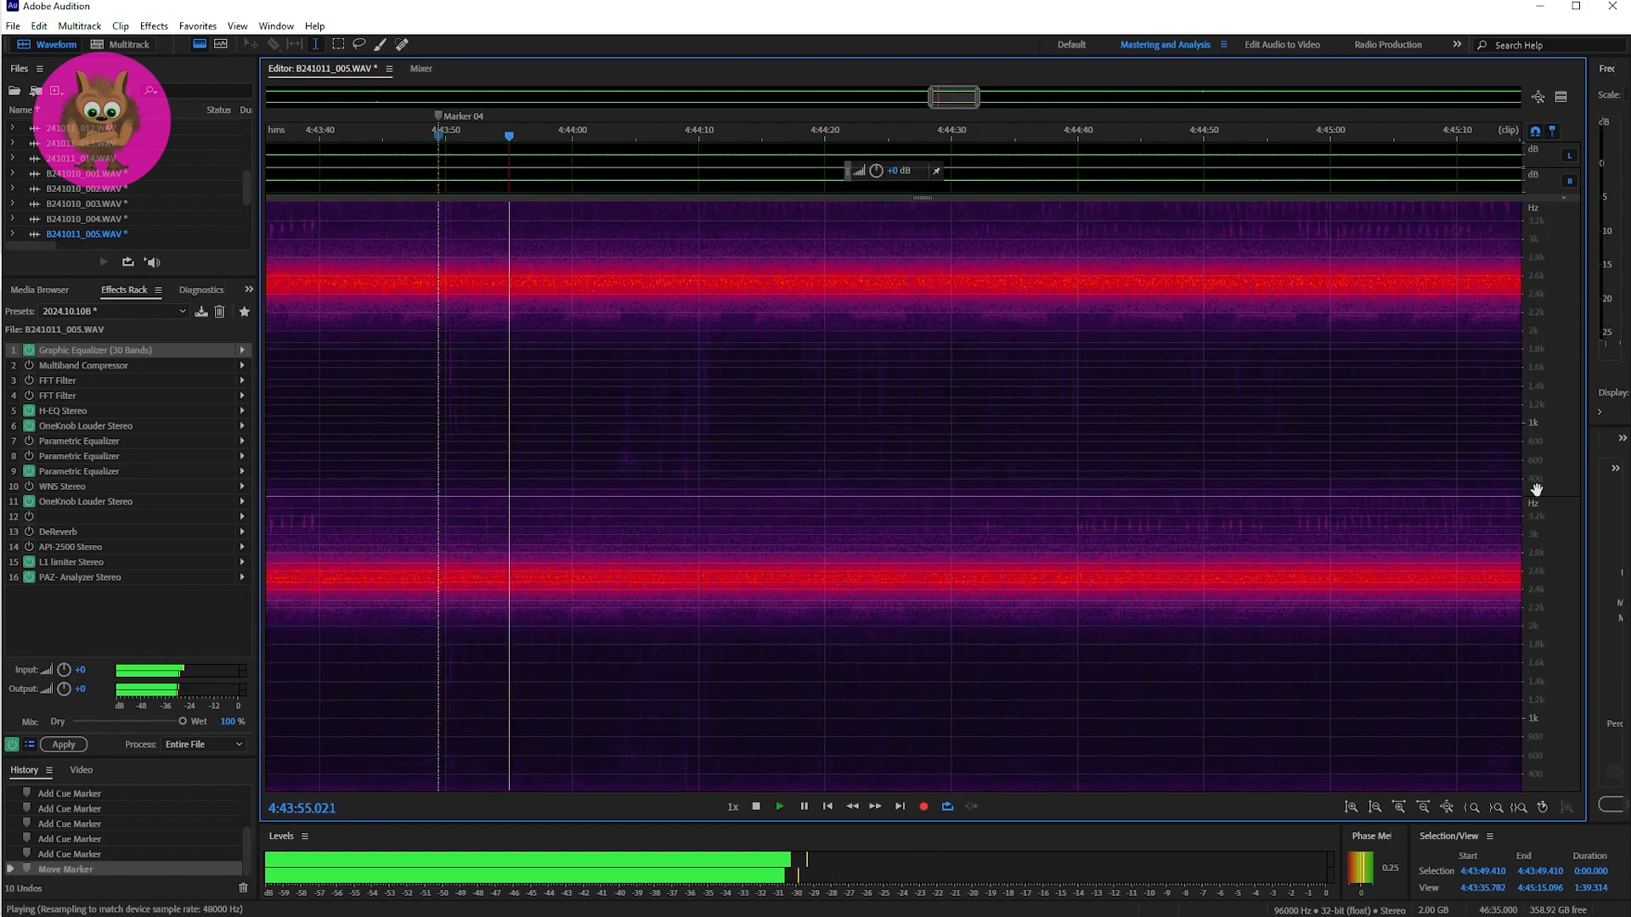
scroll(1537, 491, "up", 2)
left_click_drag(1540, 487, 1543, 426)
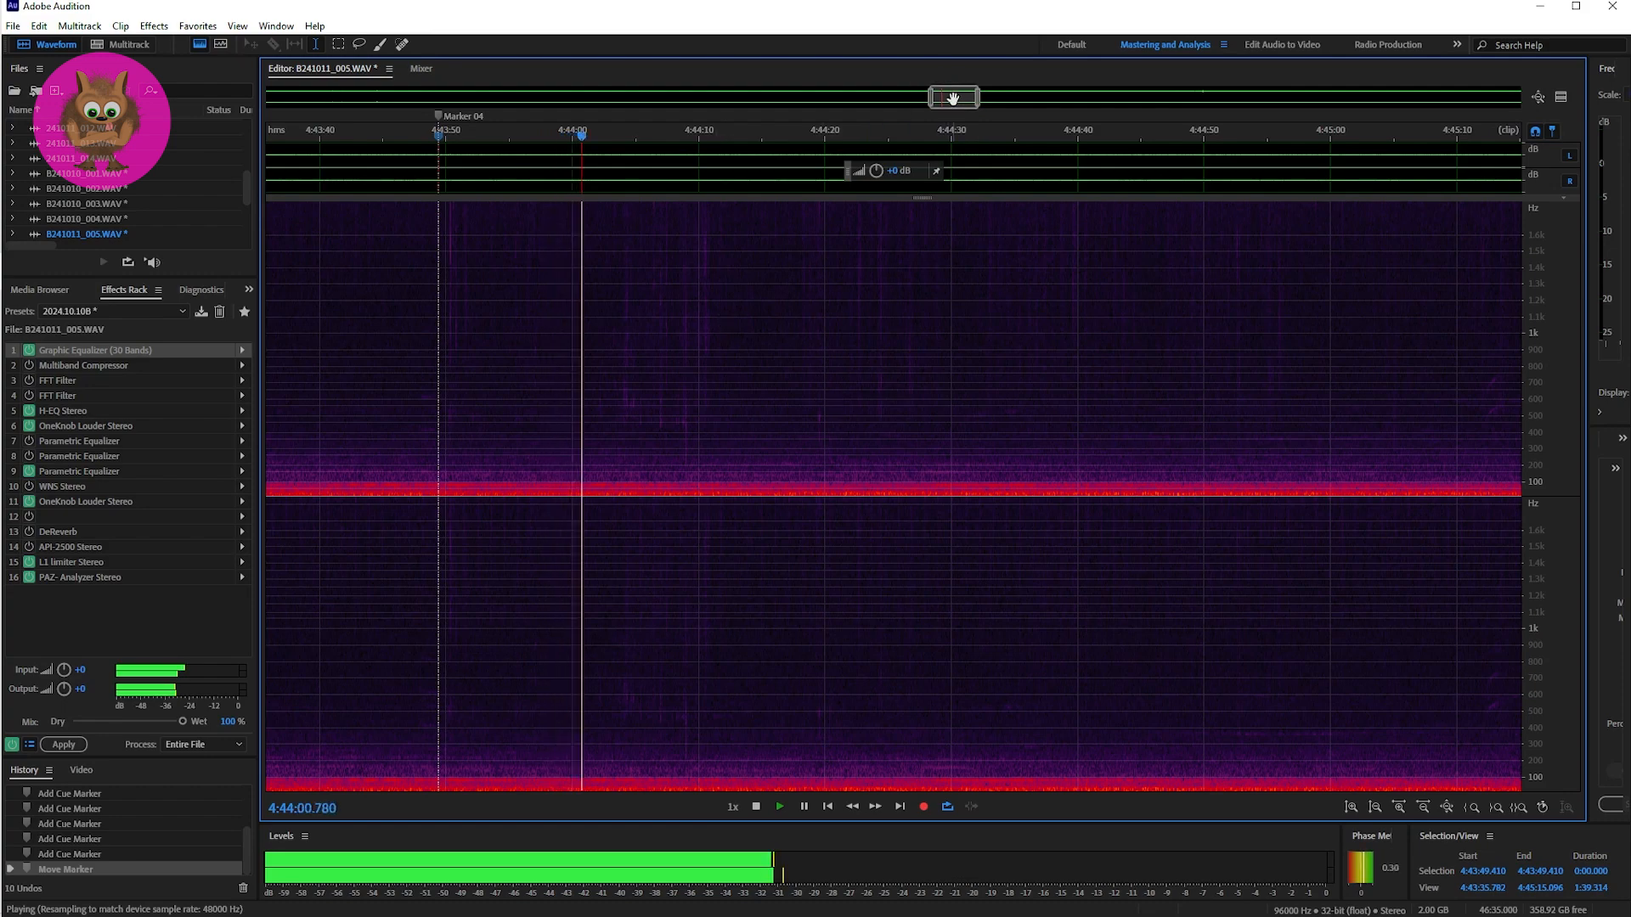
Step: Go to Marker 05, place the playhead ahead of it at 4:45:11.639 and listen to the passage through the marker
left_click_drag(953, 98, 986, 100)
key("space")
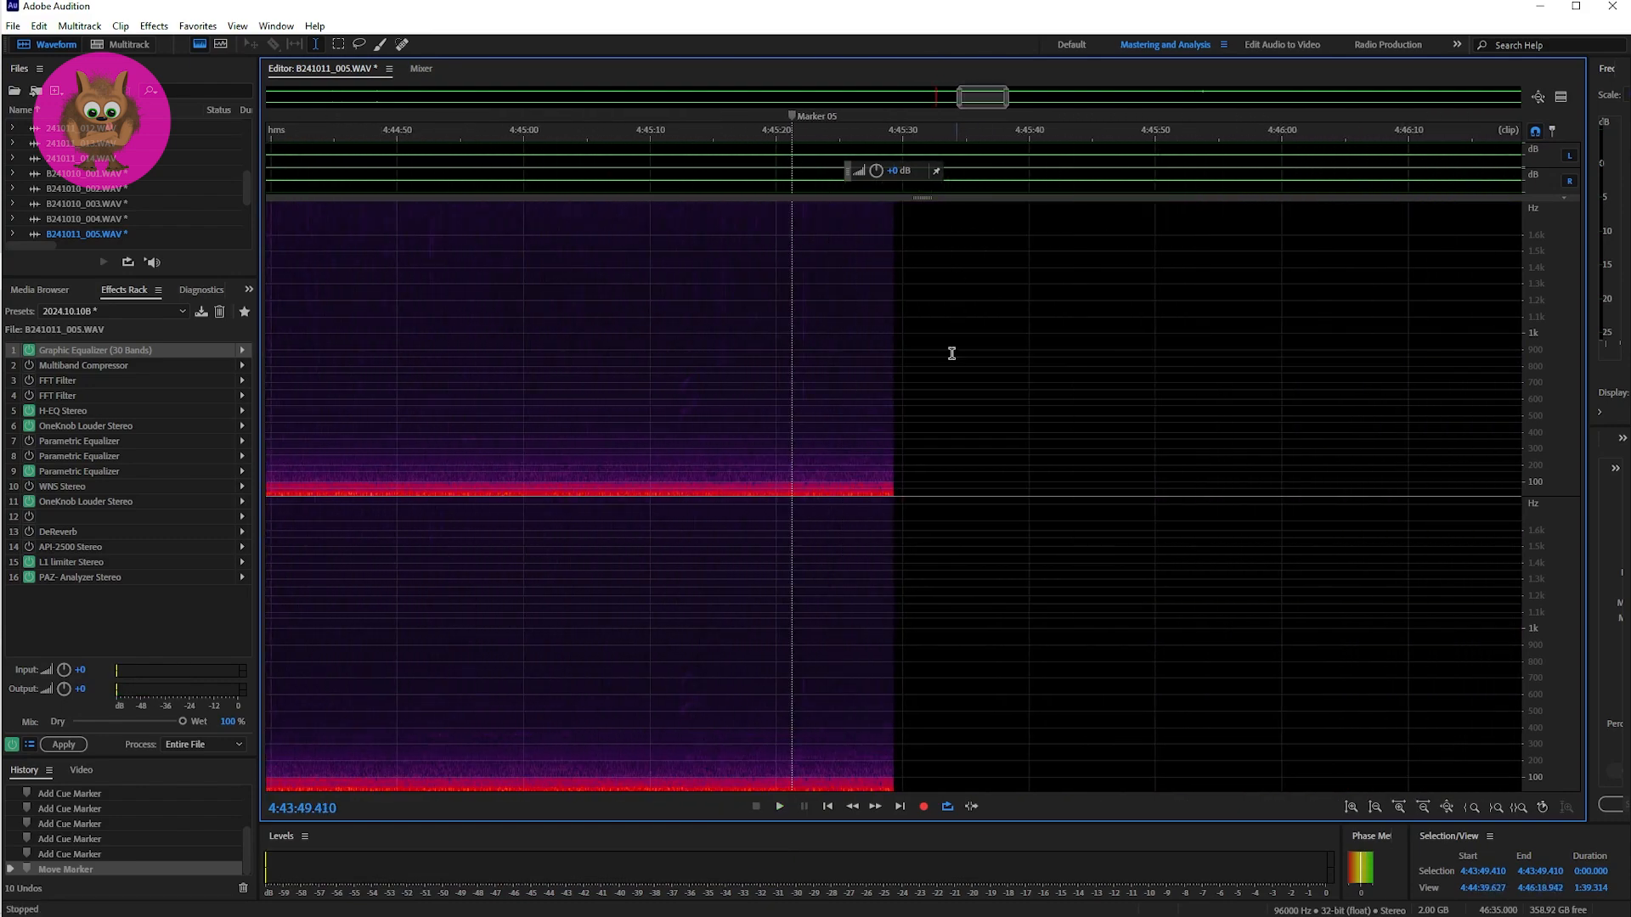
left_click(789, 379)
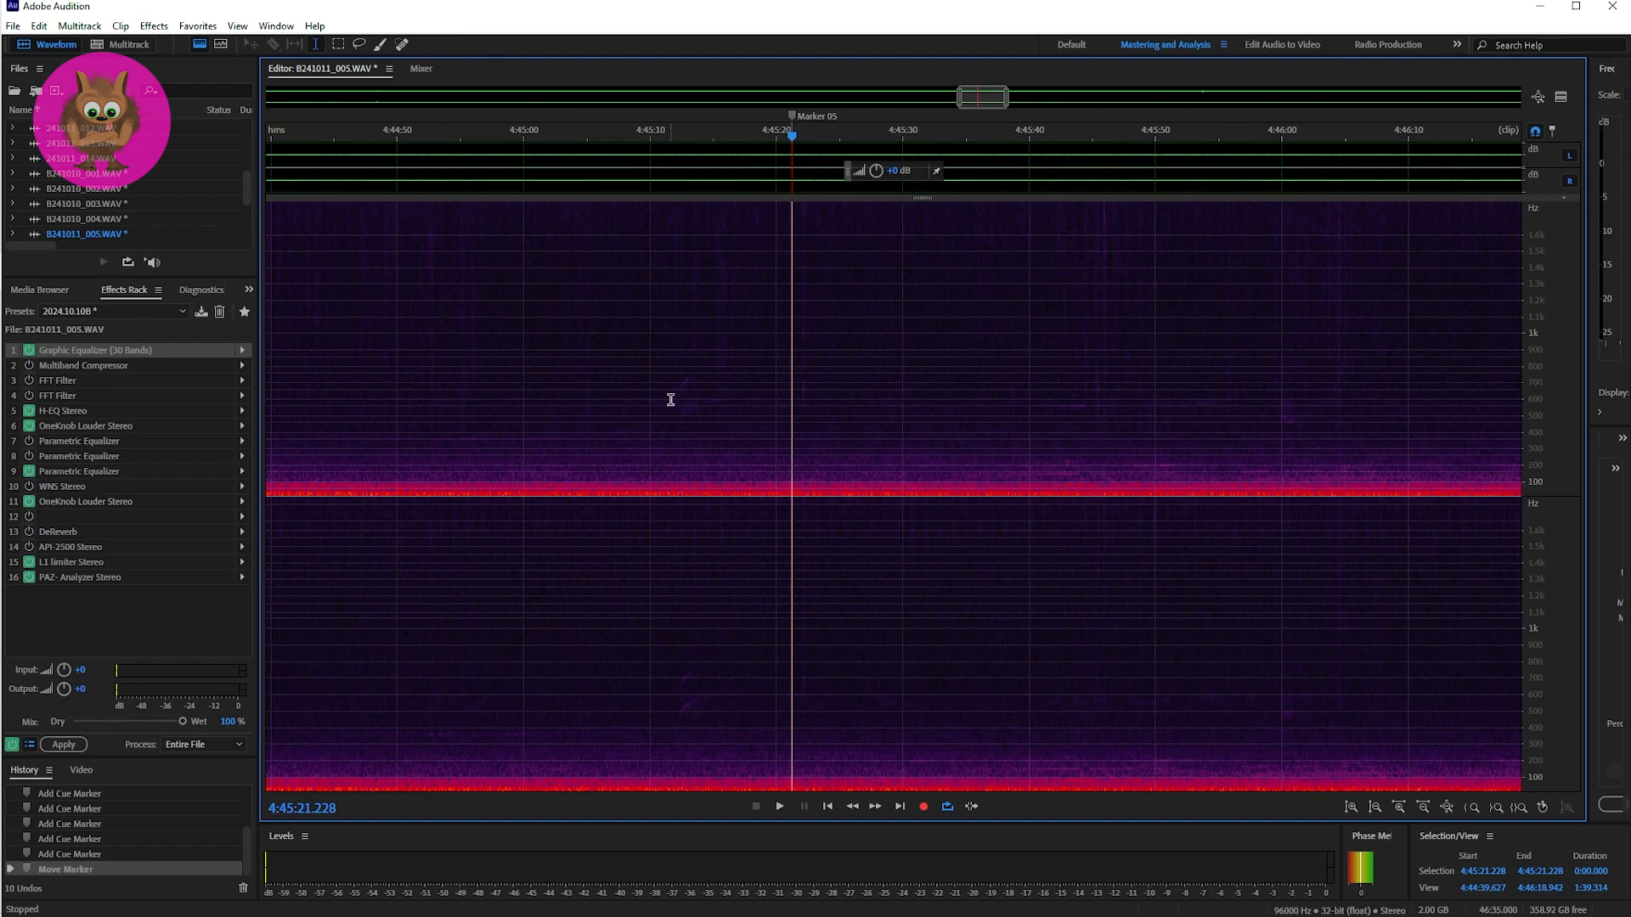
left_click(671, 399)
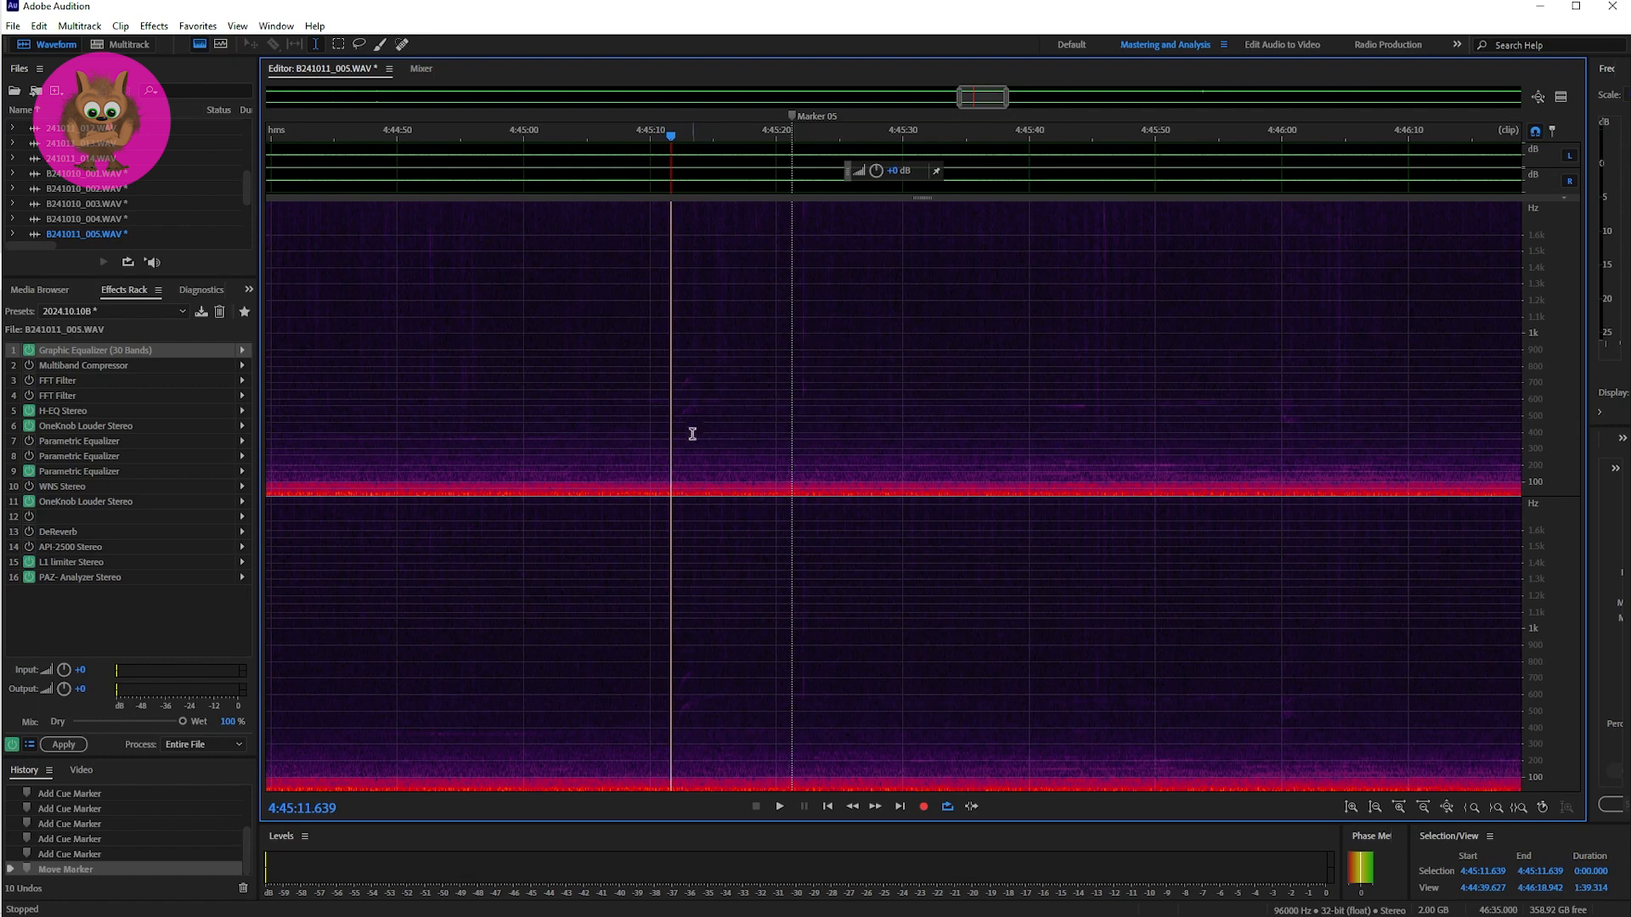
key("space")
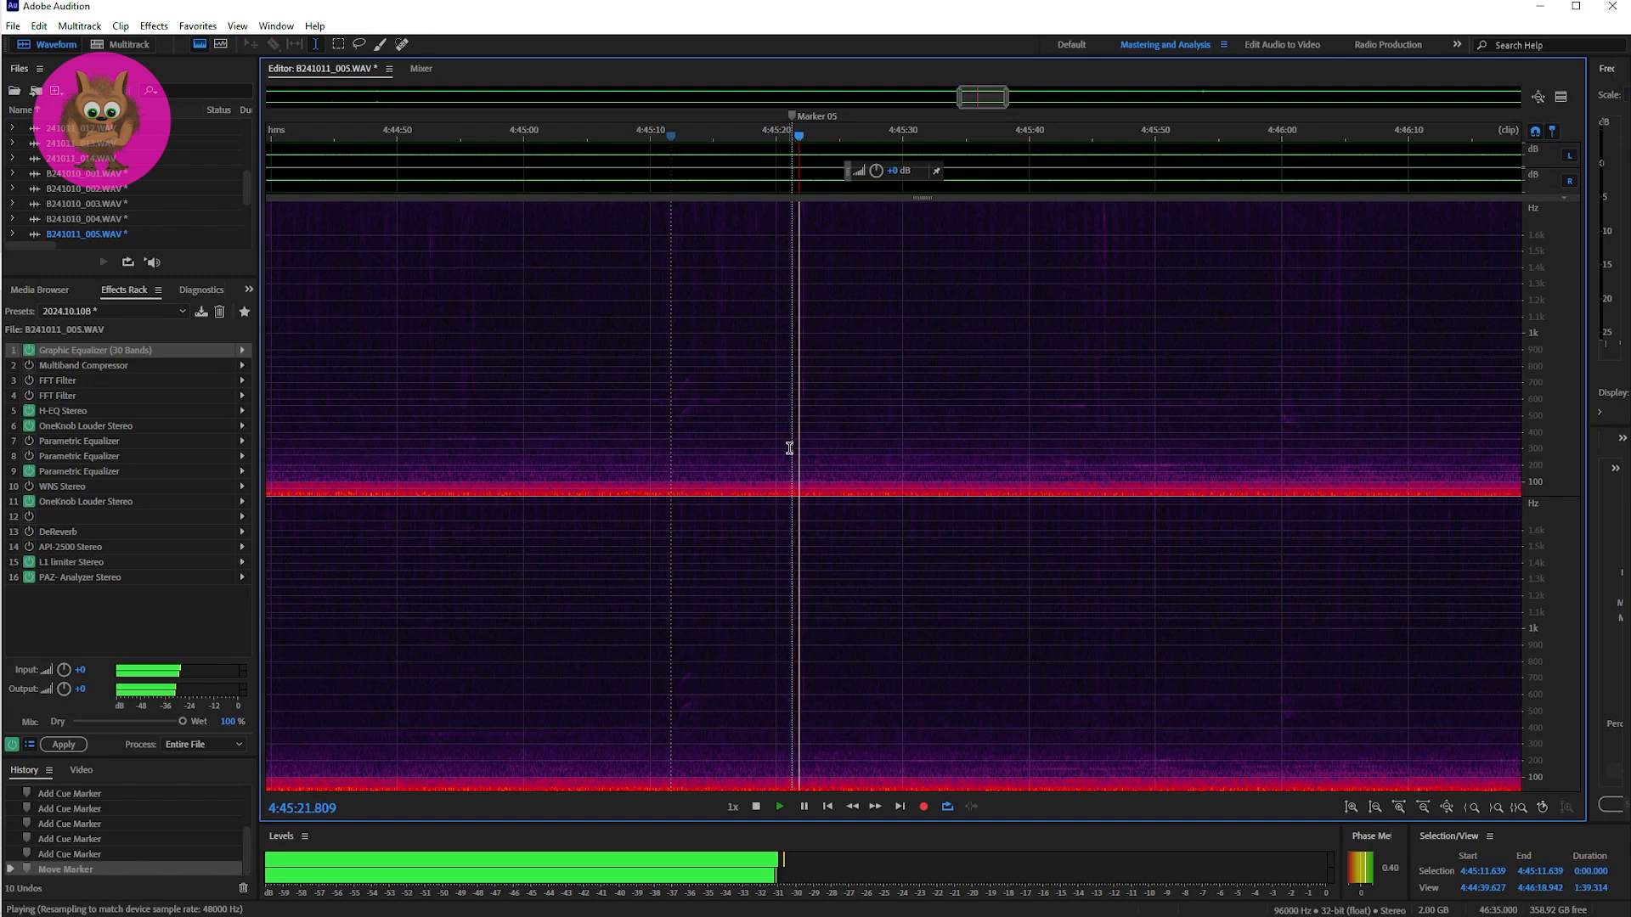
key("space")
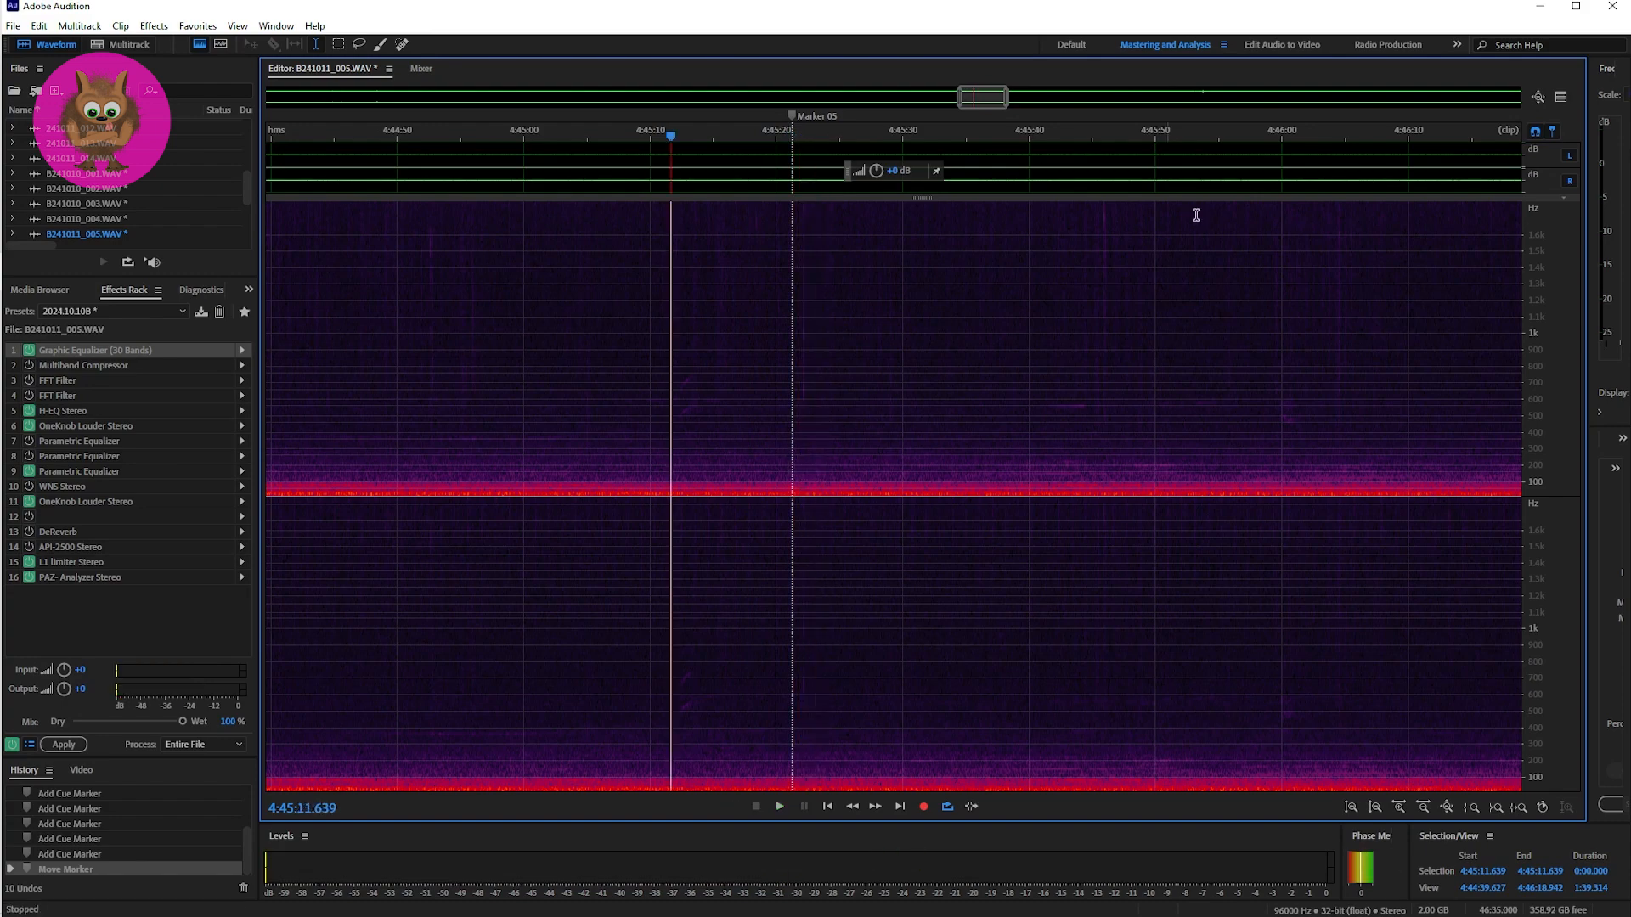
Step: Place the playhead at Marker 06, 4:48:06.320, and play the sound there twice
left_click_drag(991, 100, 1059, 101)
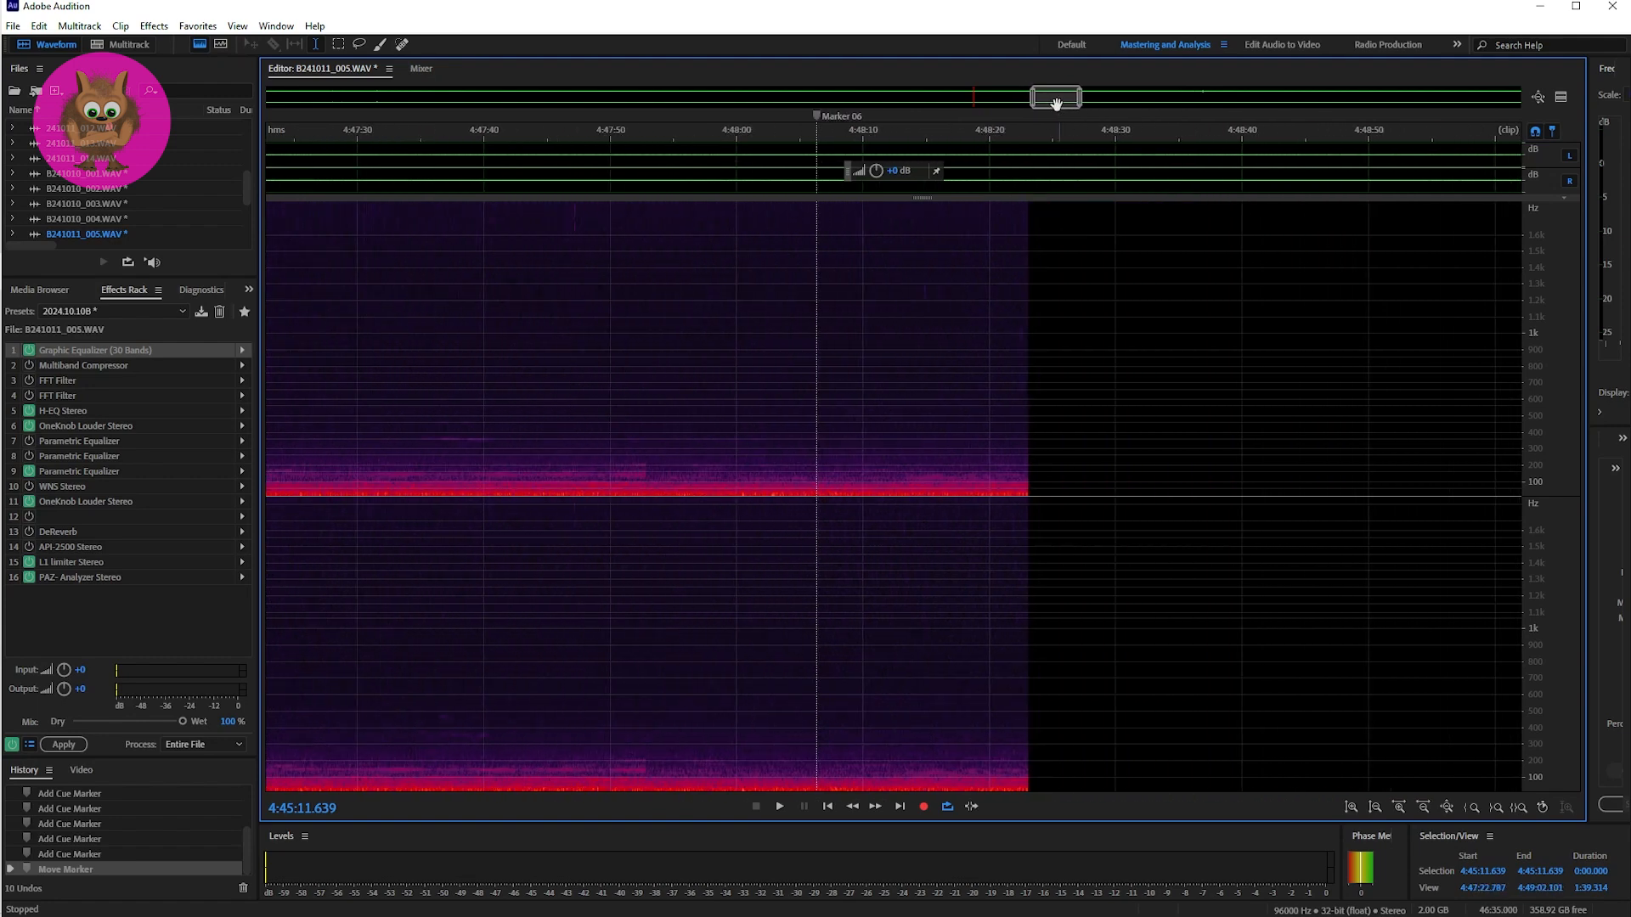
left_click(816, 423)
key("space")
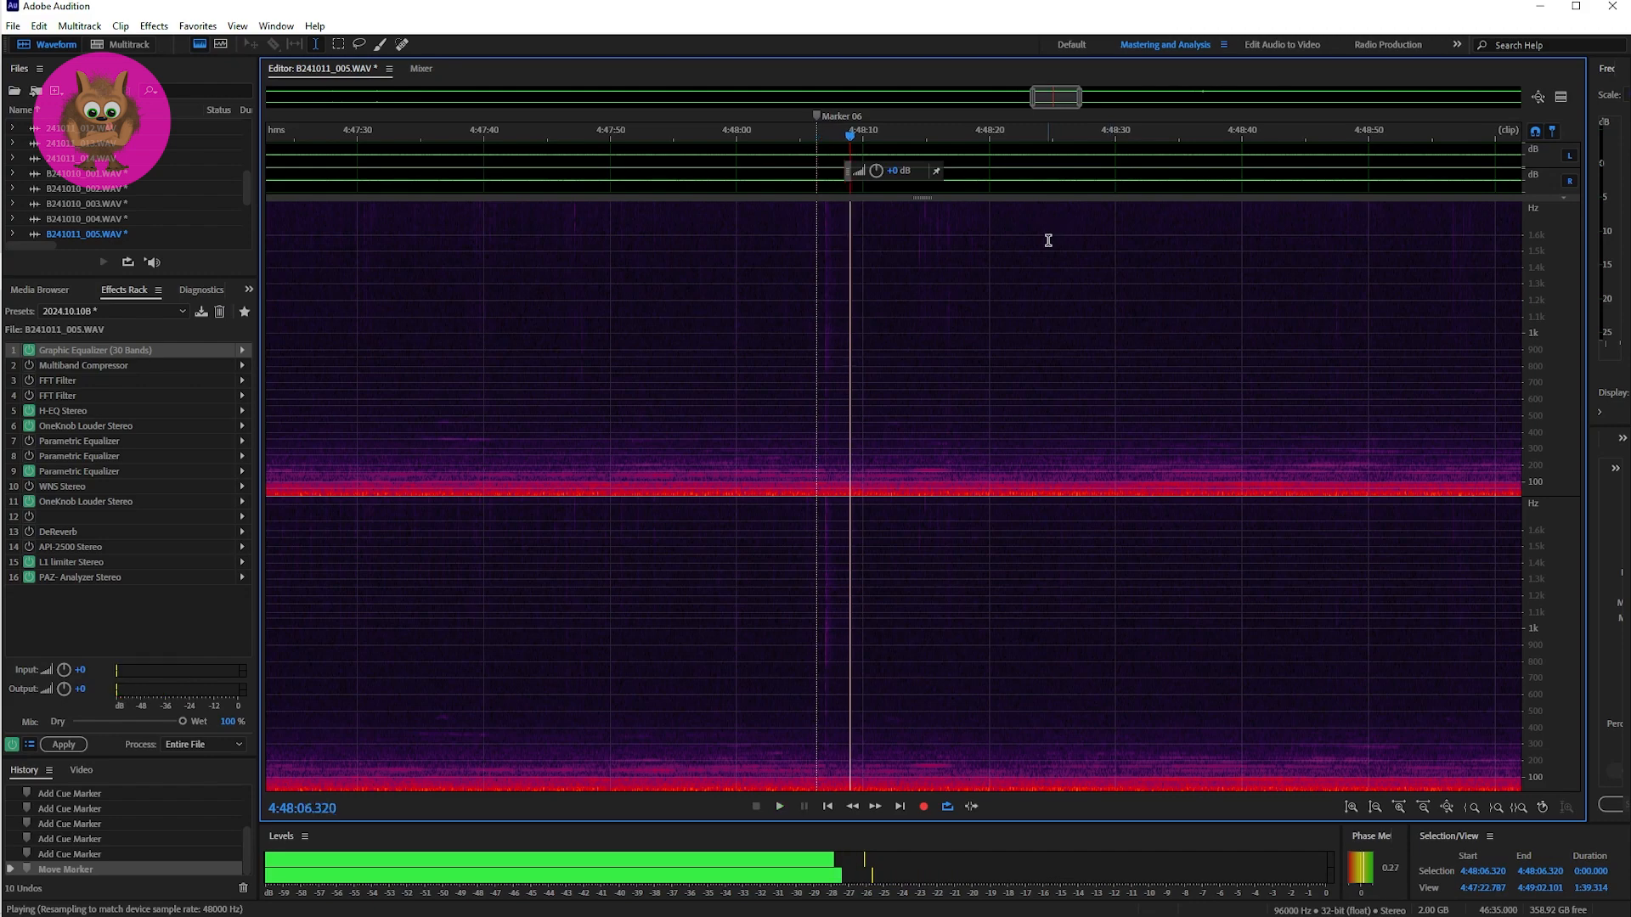
key("space")
key("space")
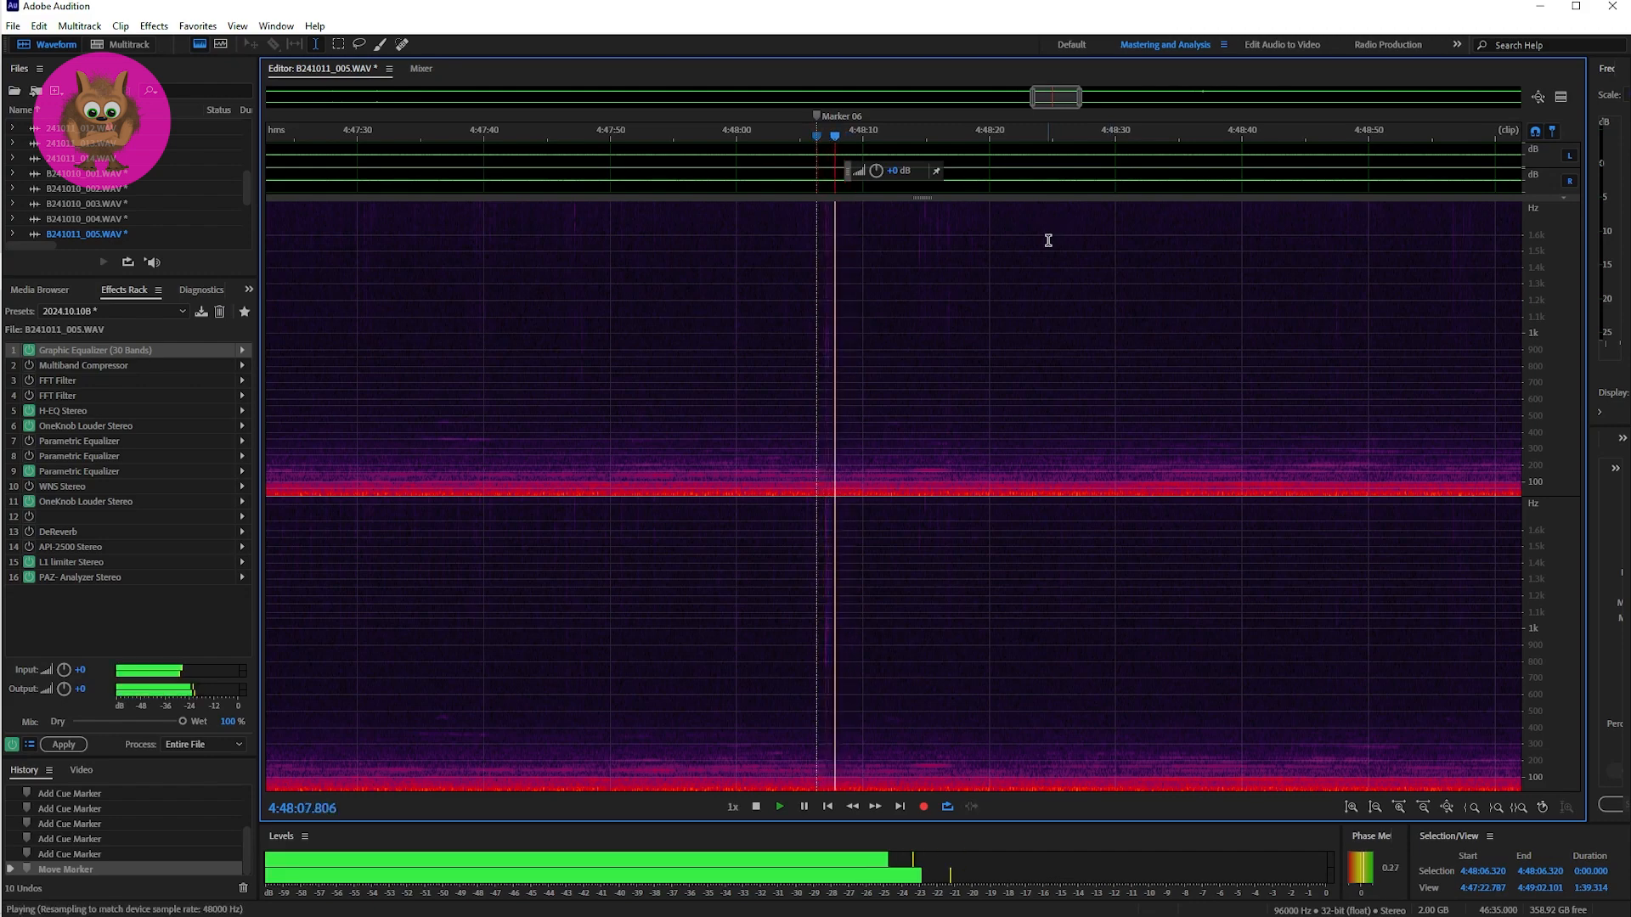
key("space")
Step: Place the playhead at Marker 07, 4:52:19.393, and play the short passage three times
mouse_move(1045, 96)
left_mouse_down()
mouse_move(1211, 104)
mouse_move(1122, 103)
mouse_move(1174, 106)
left_mouse_up()
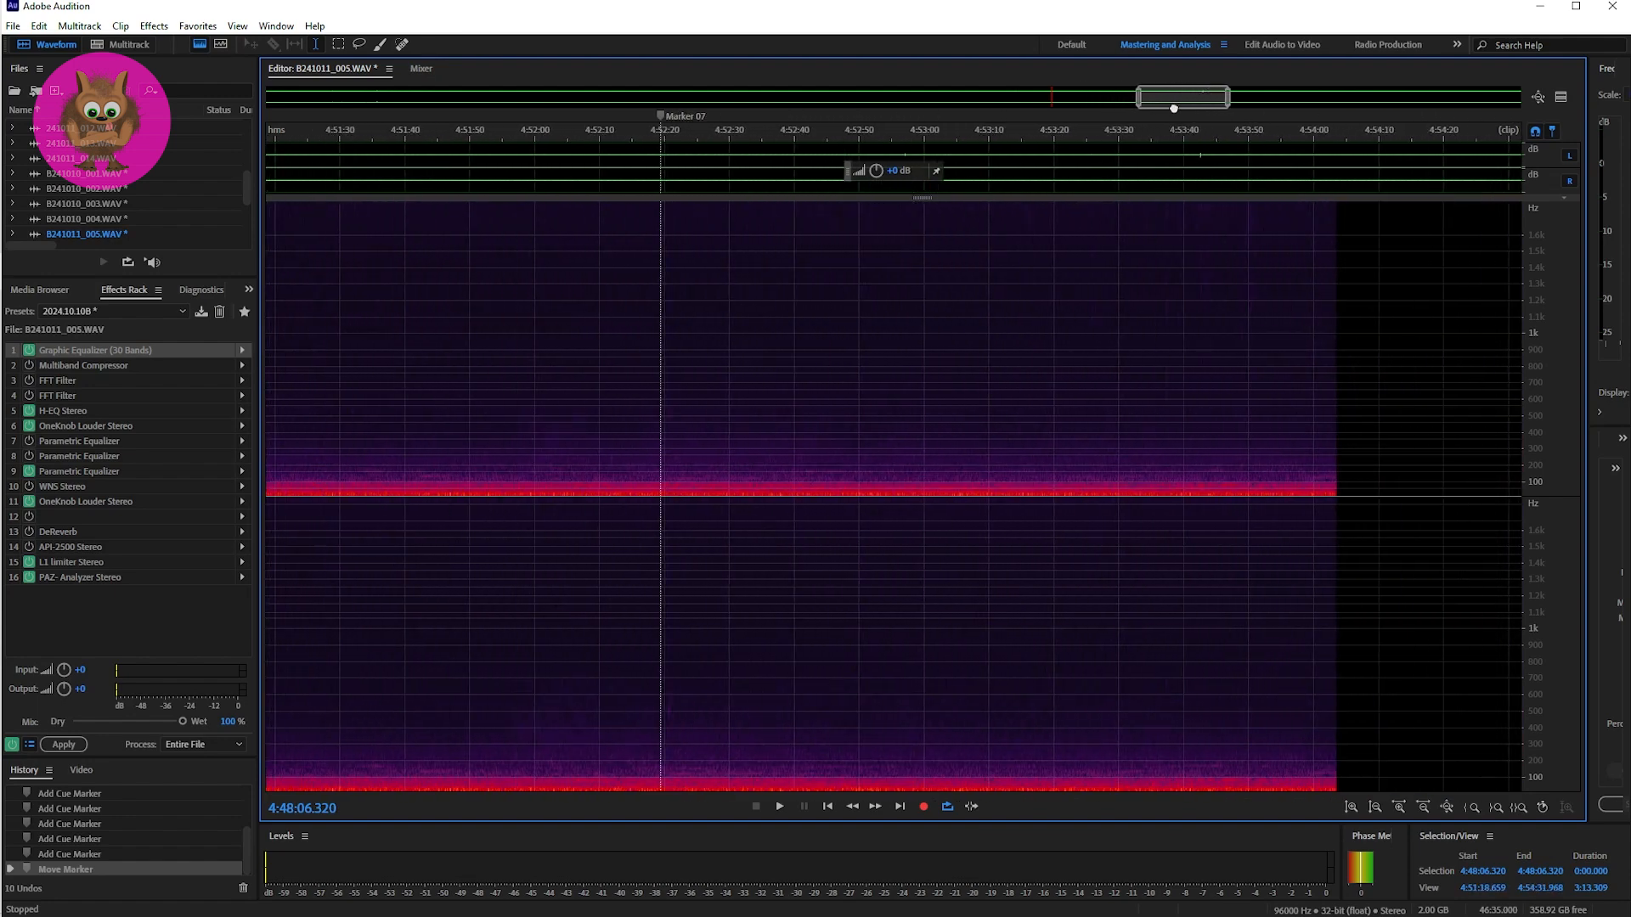
left_click(655, 411)
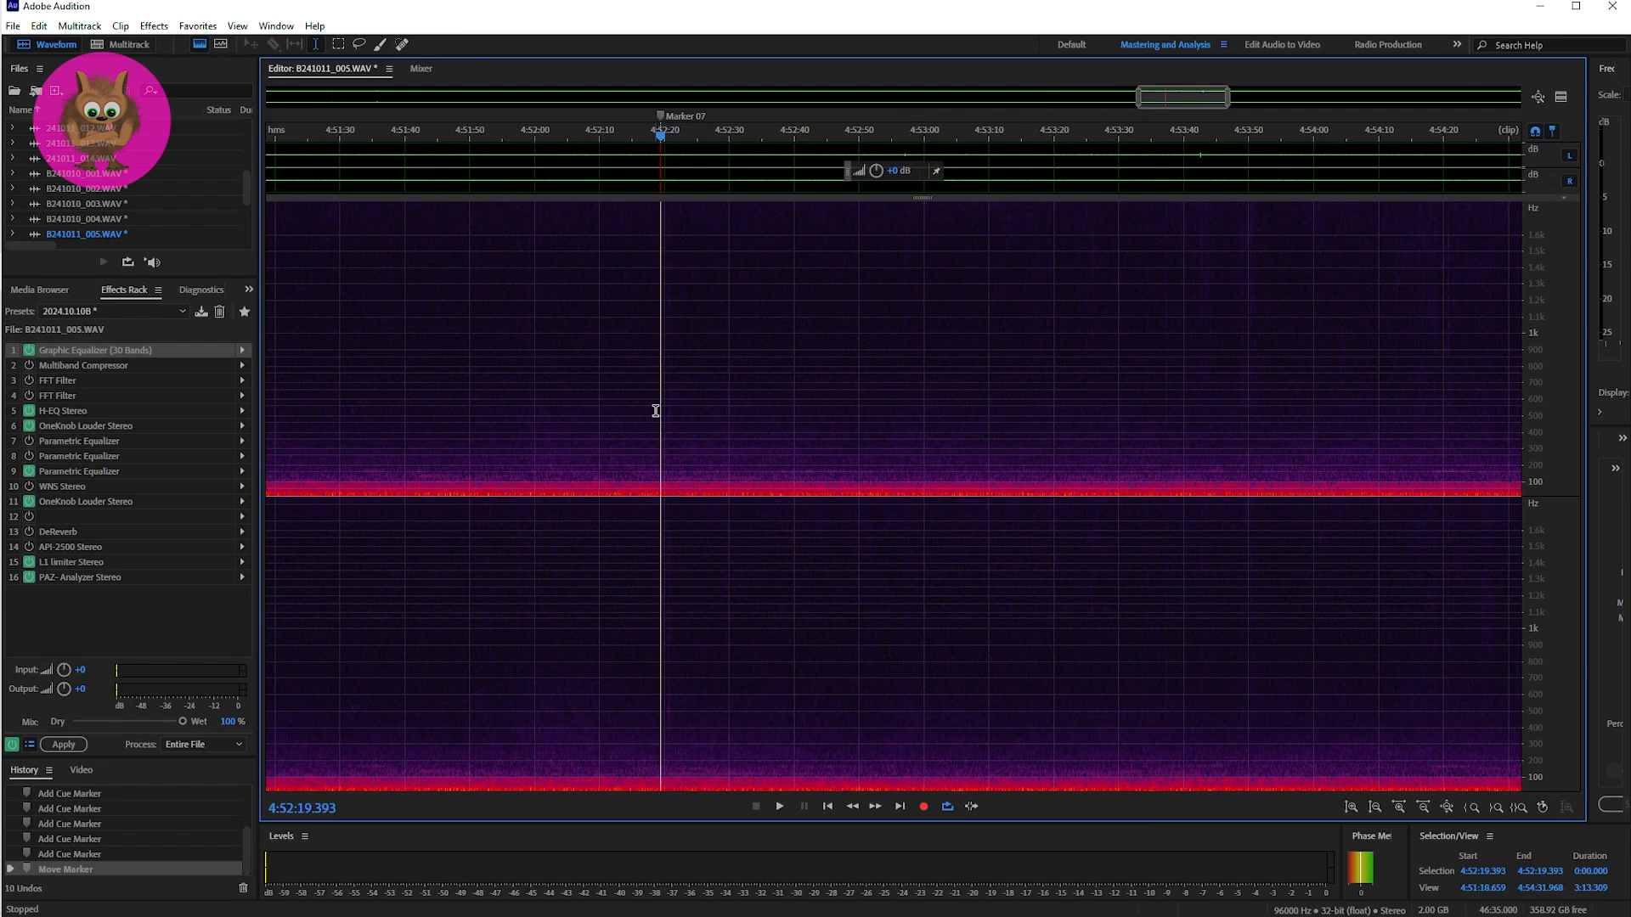
key("space")
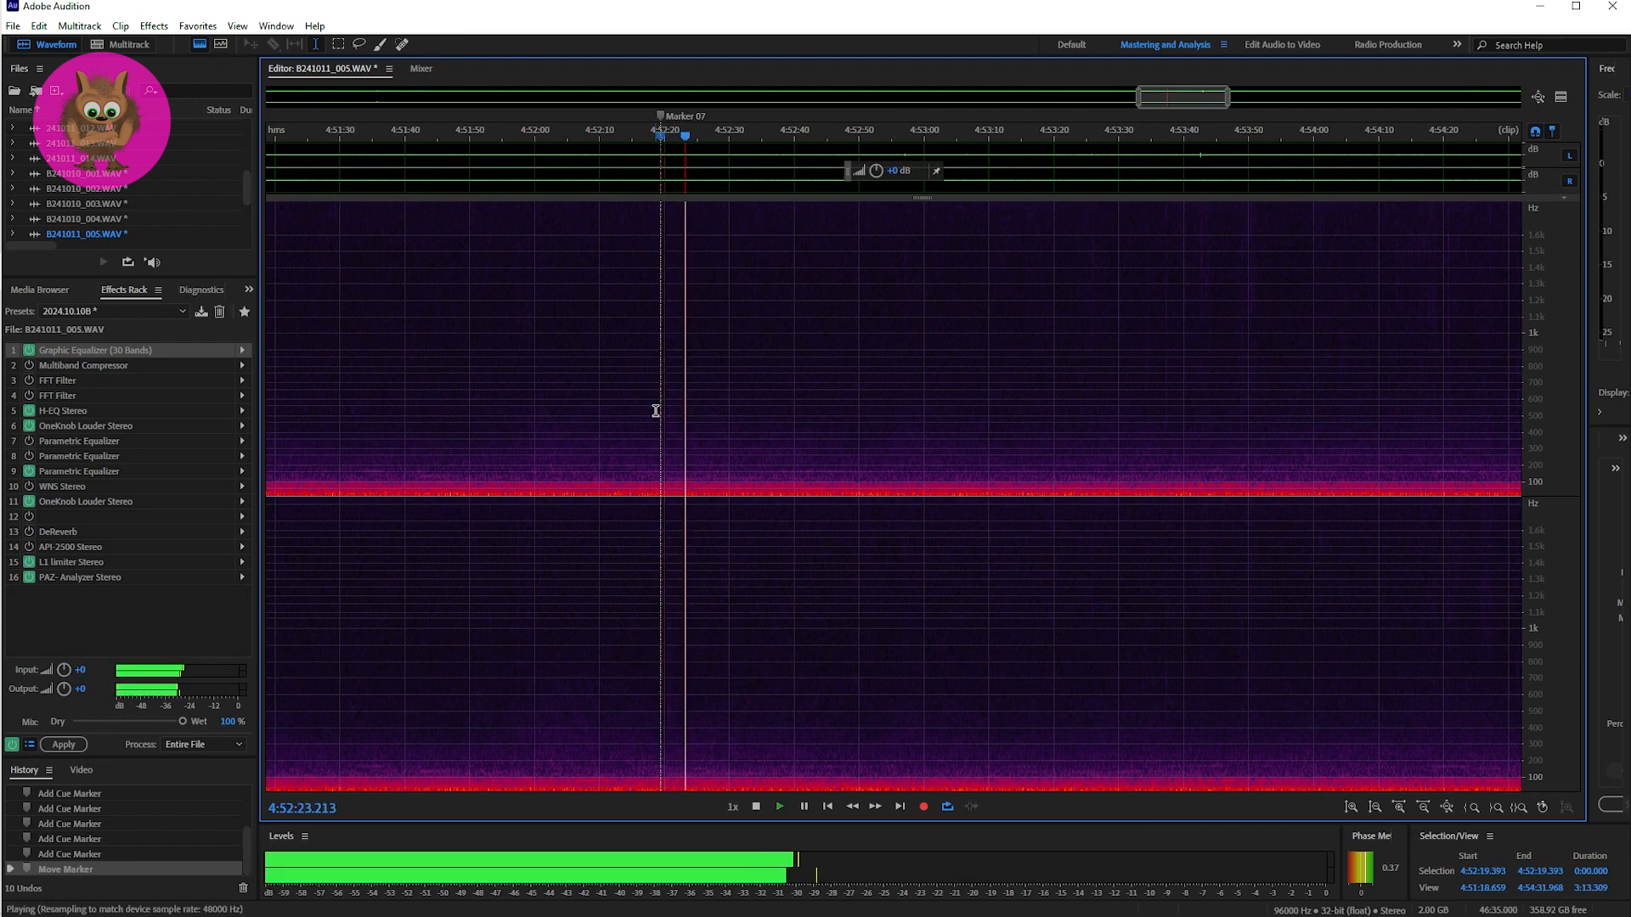
key("space")
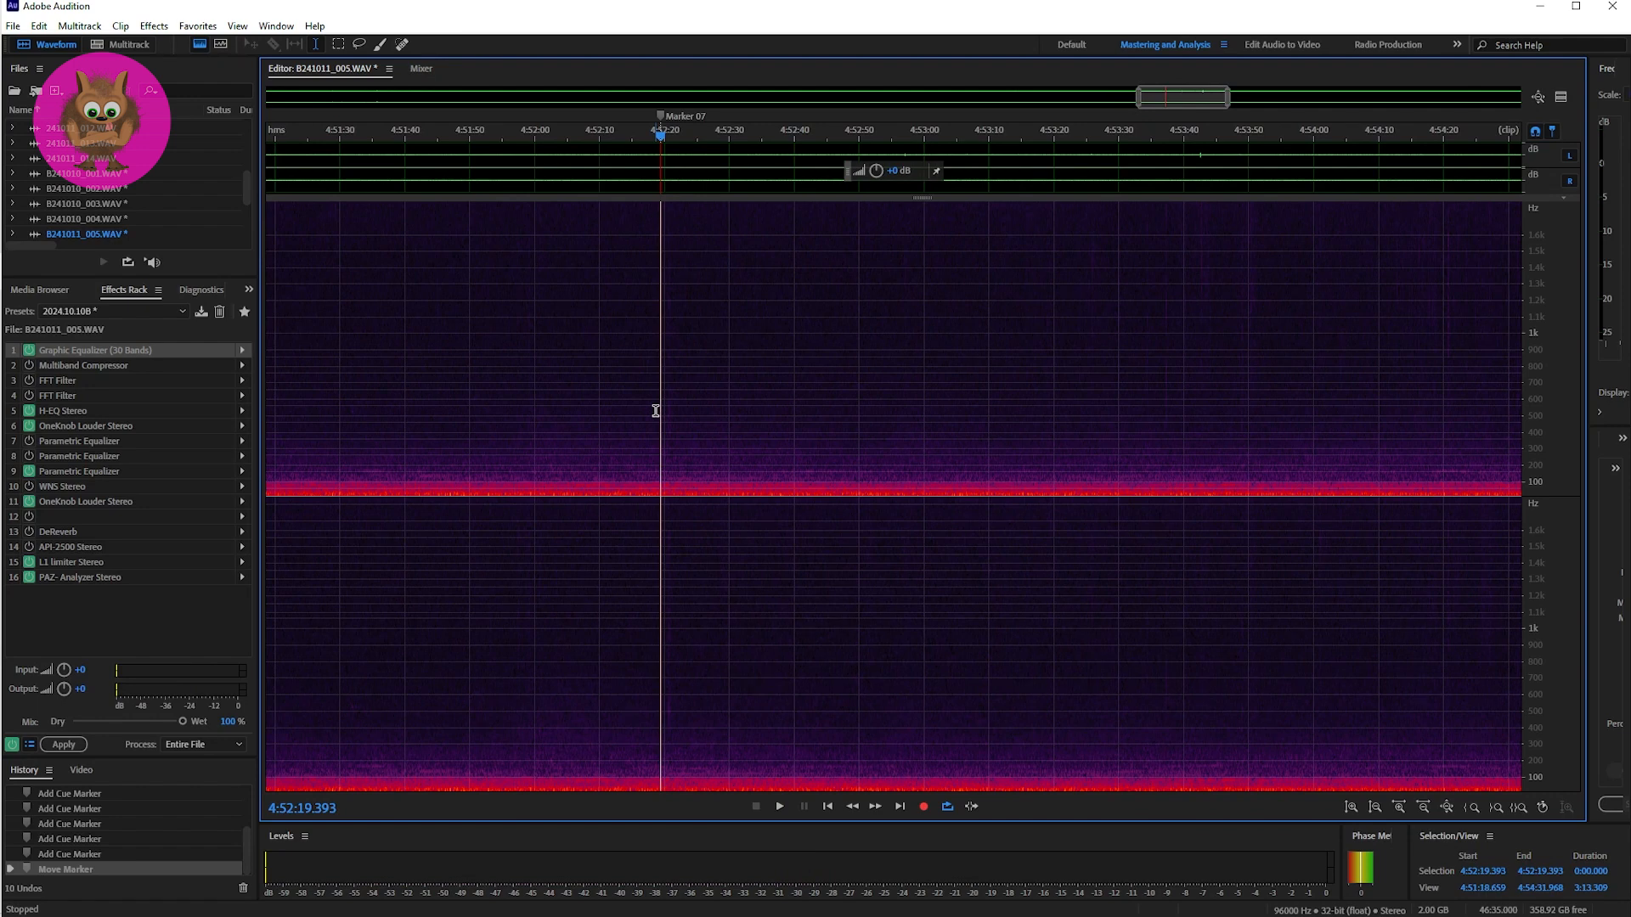
key("space")
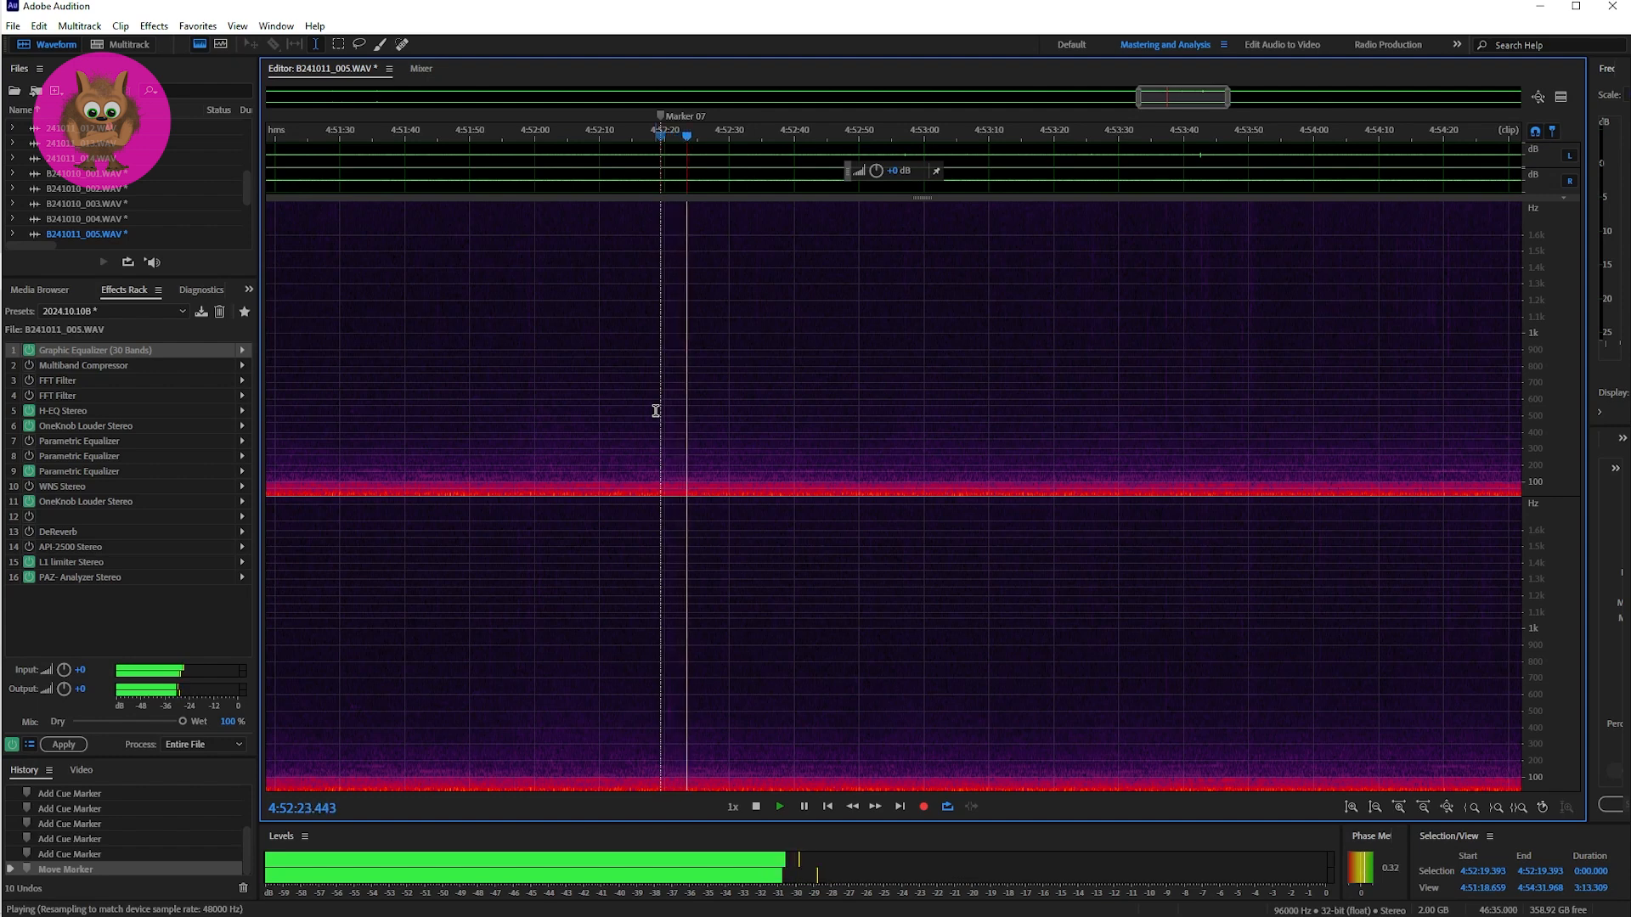
key("space")
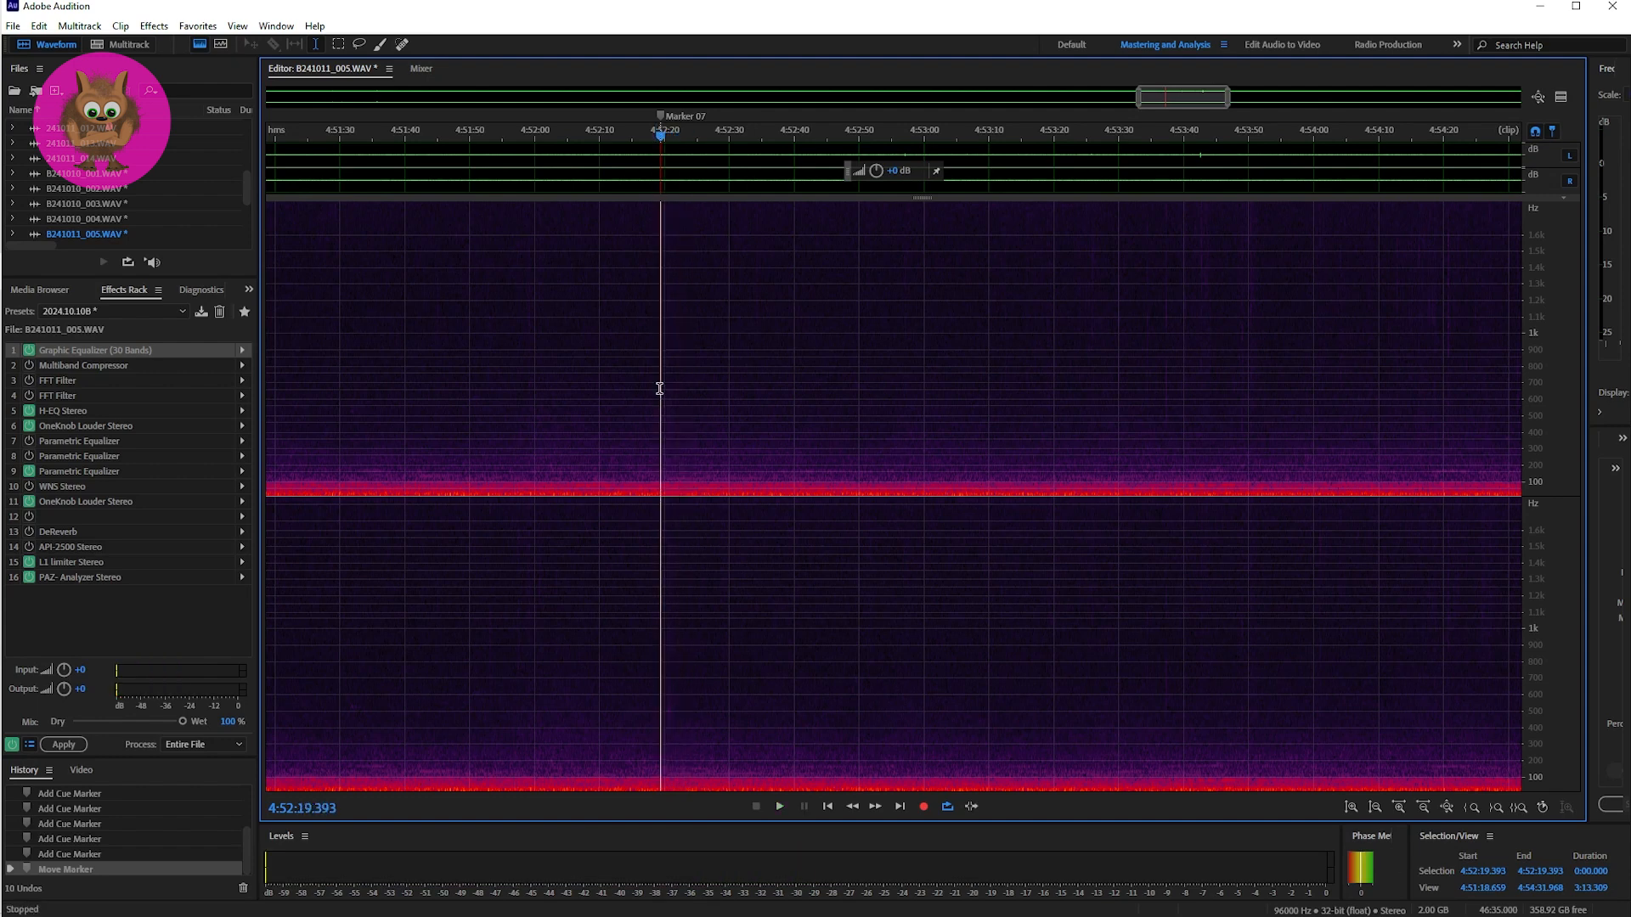
key("space")
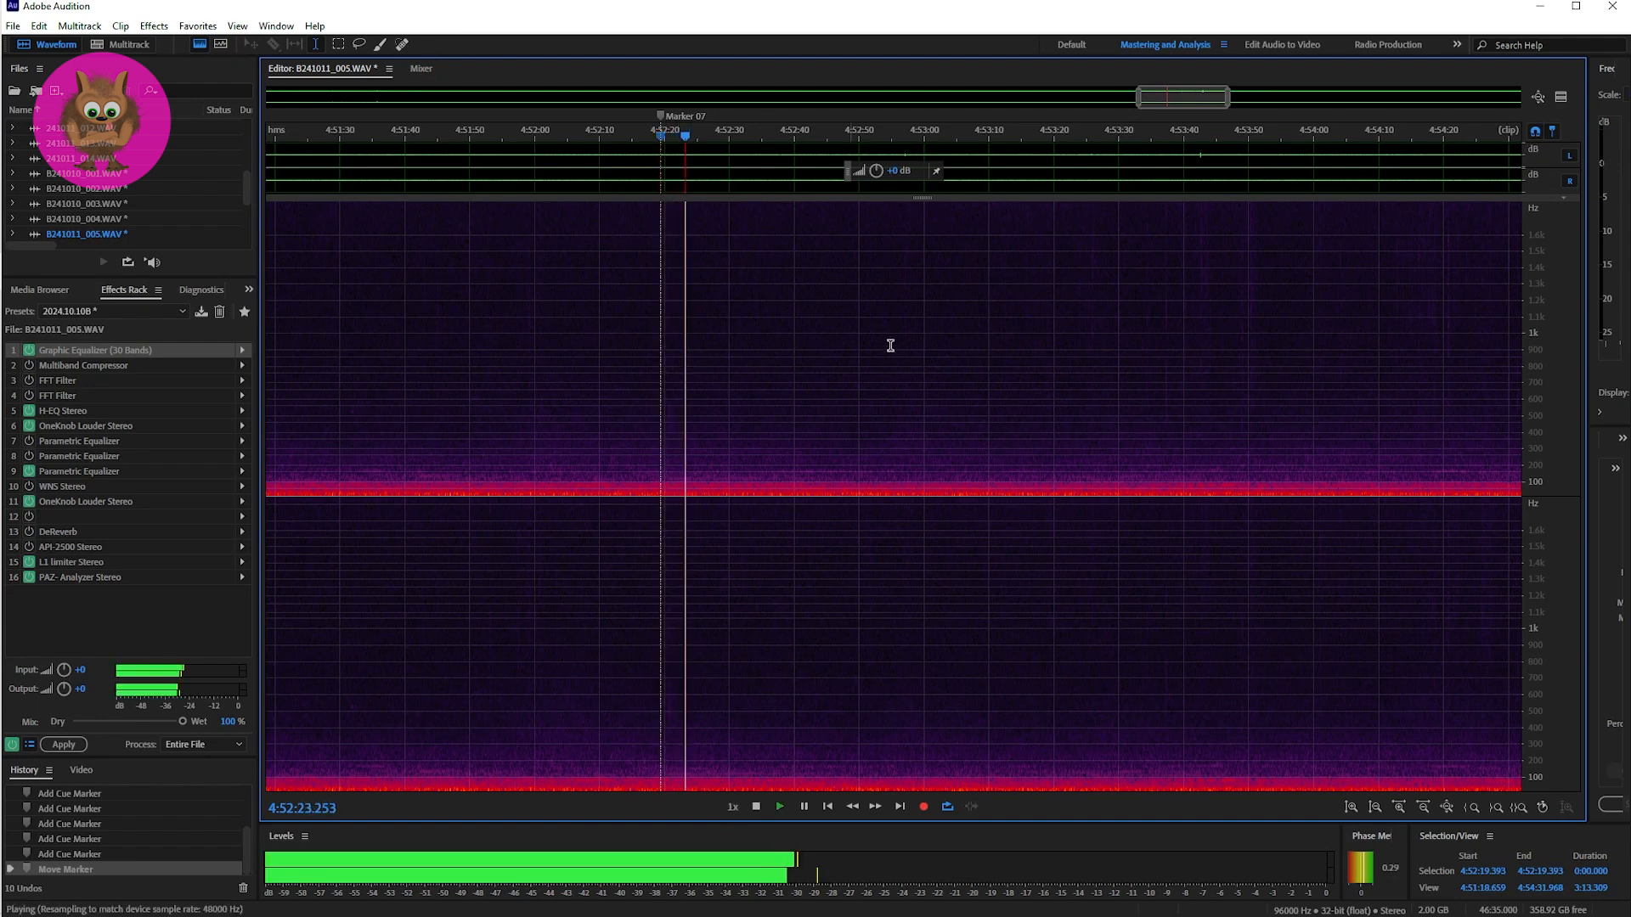
key("space")
left_click_drag(1151, 99, 1281, 118)
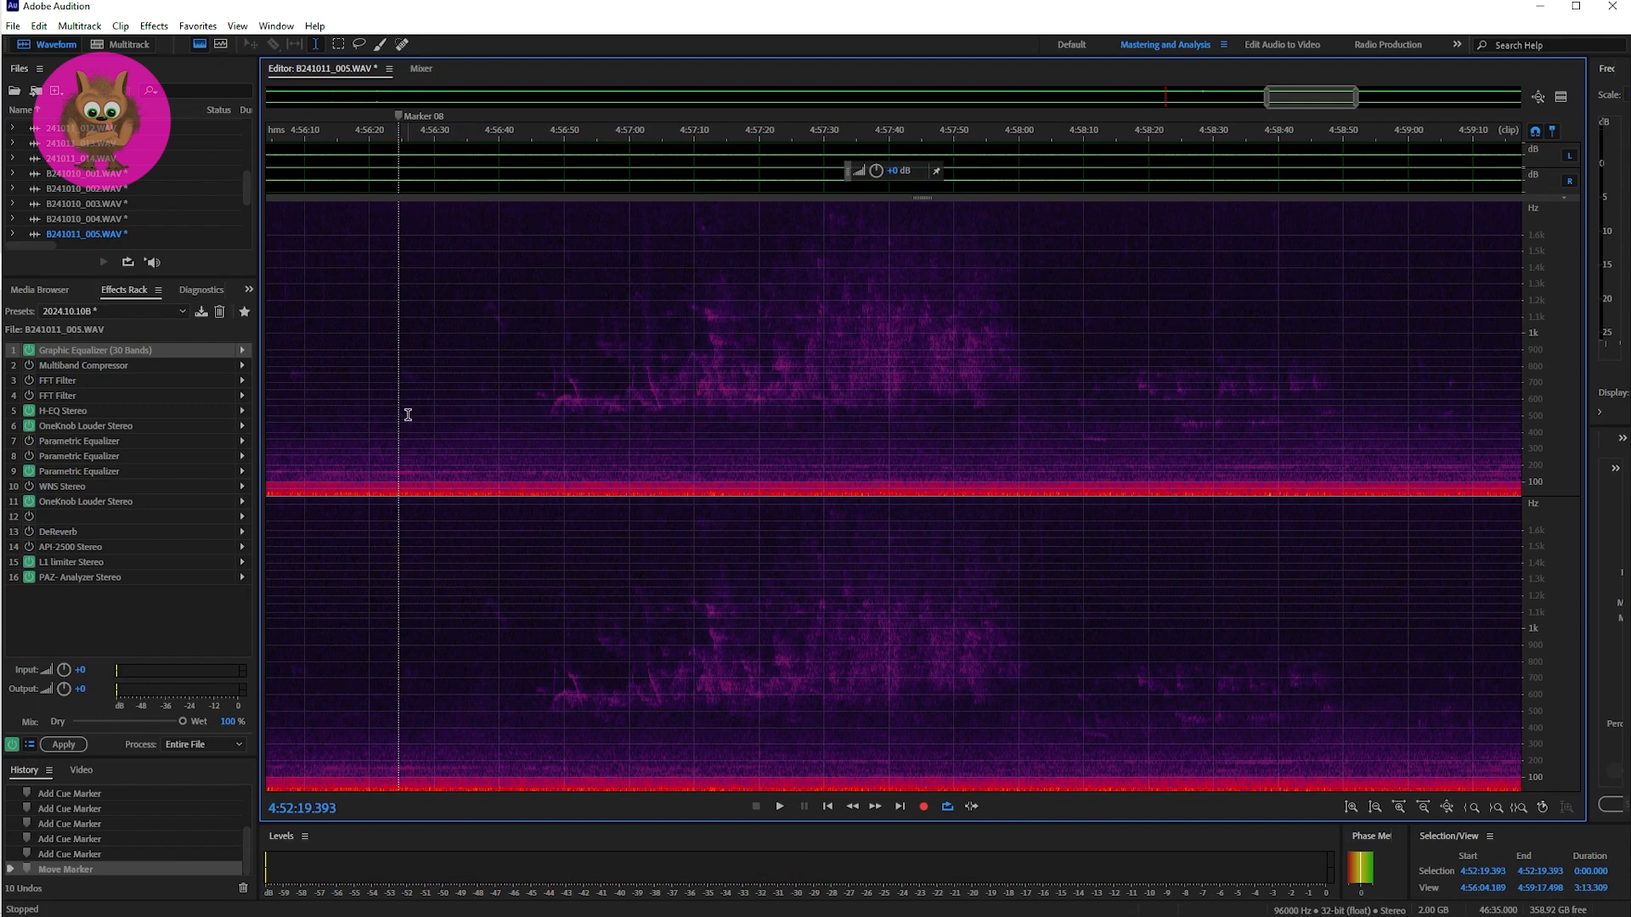
key("space")
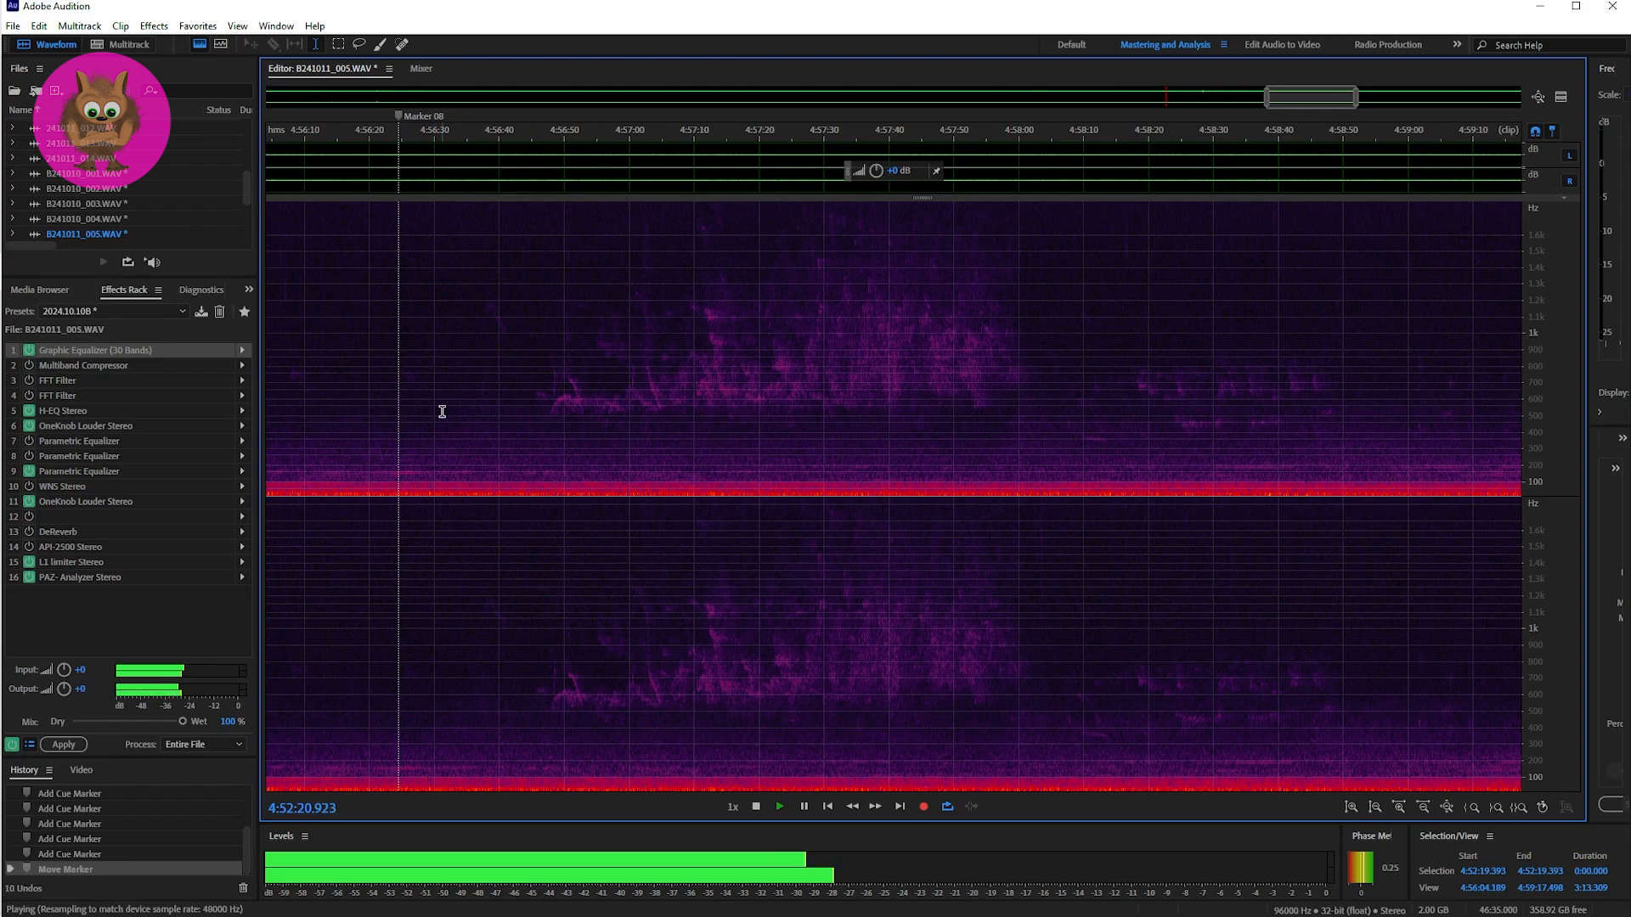
key("space")
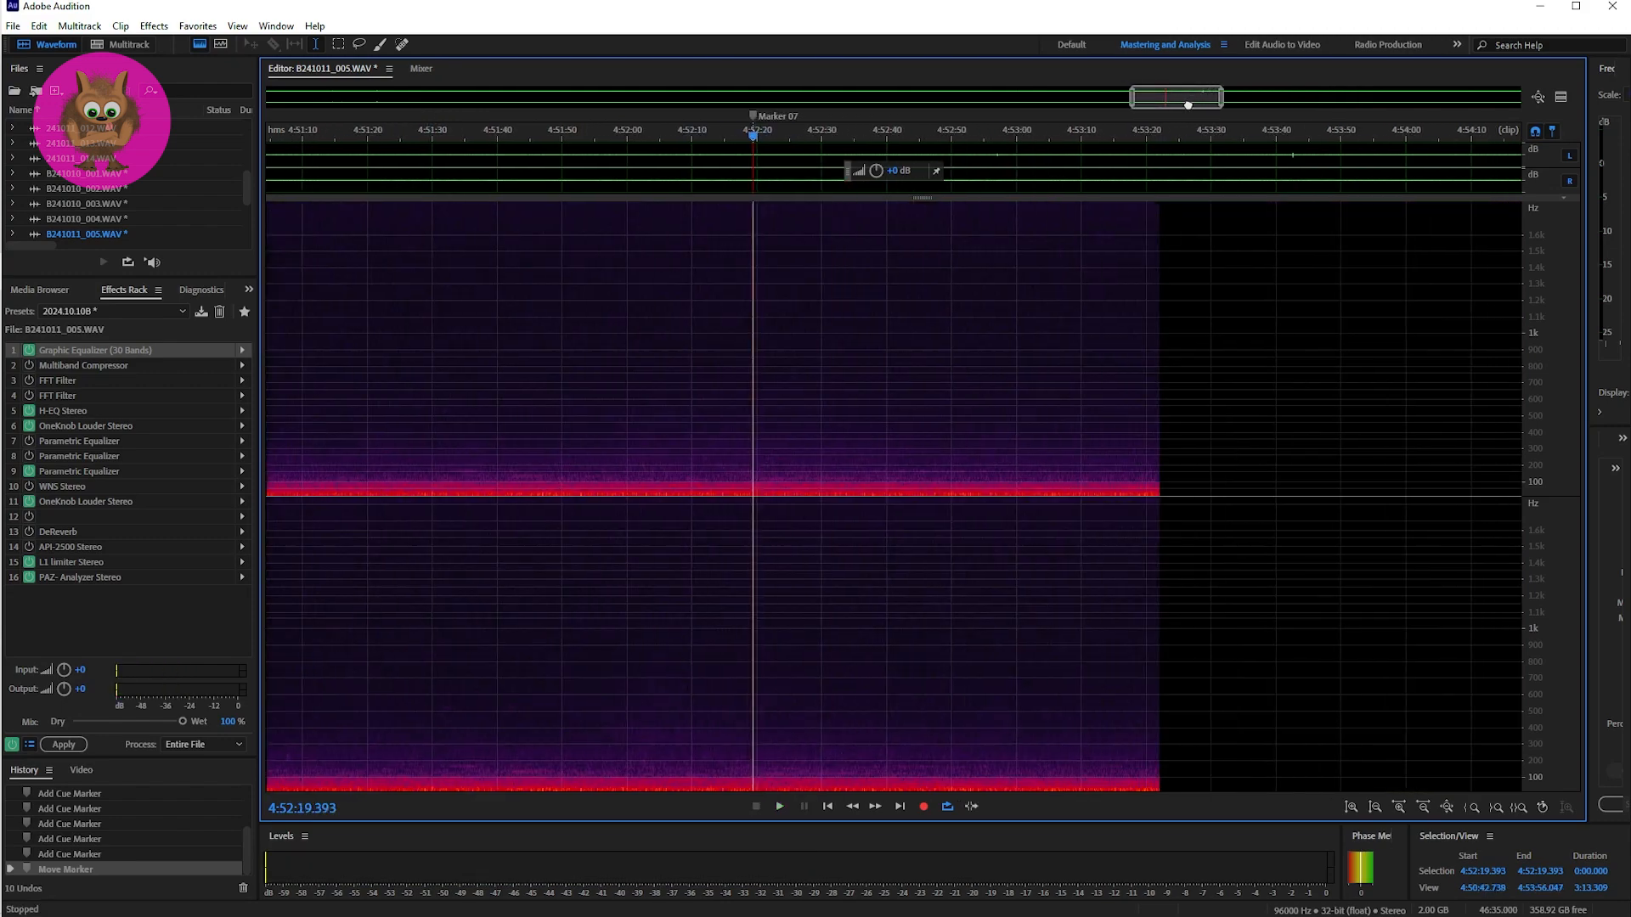
Step: Place the playhead at Marker 08, 4:56:24.655, and play the passage from there
left_click_drag(1187, 105, 1304, 101)
left_click(643, 411)
key("space")
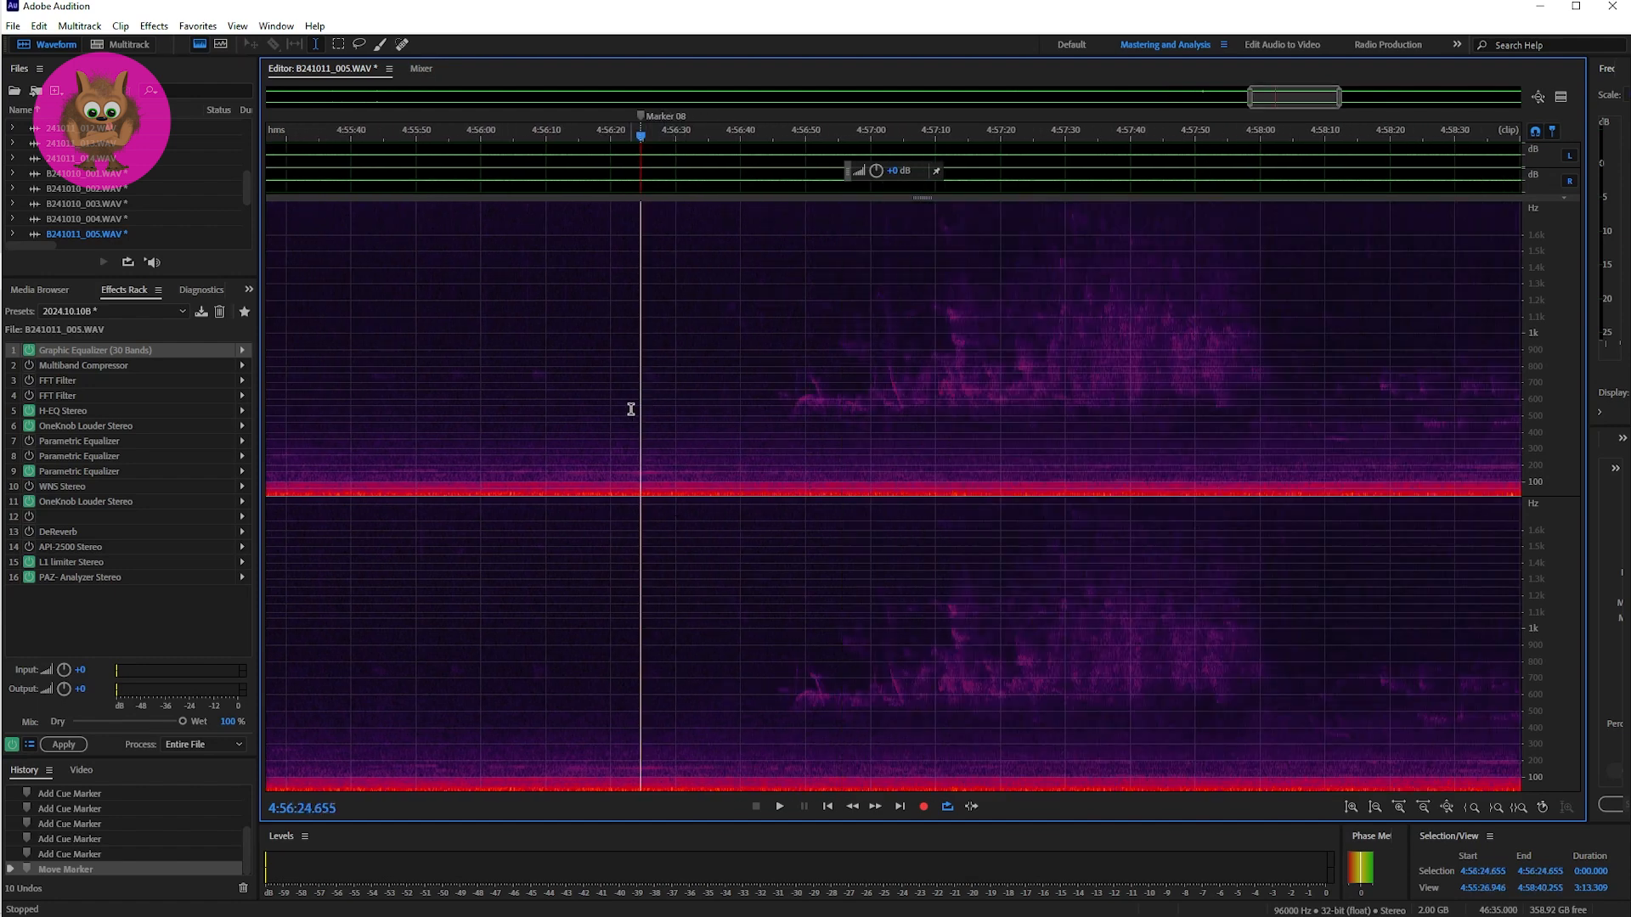
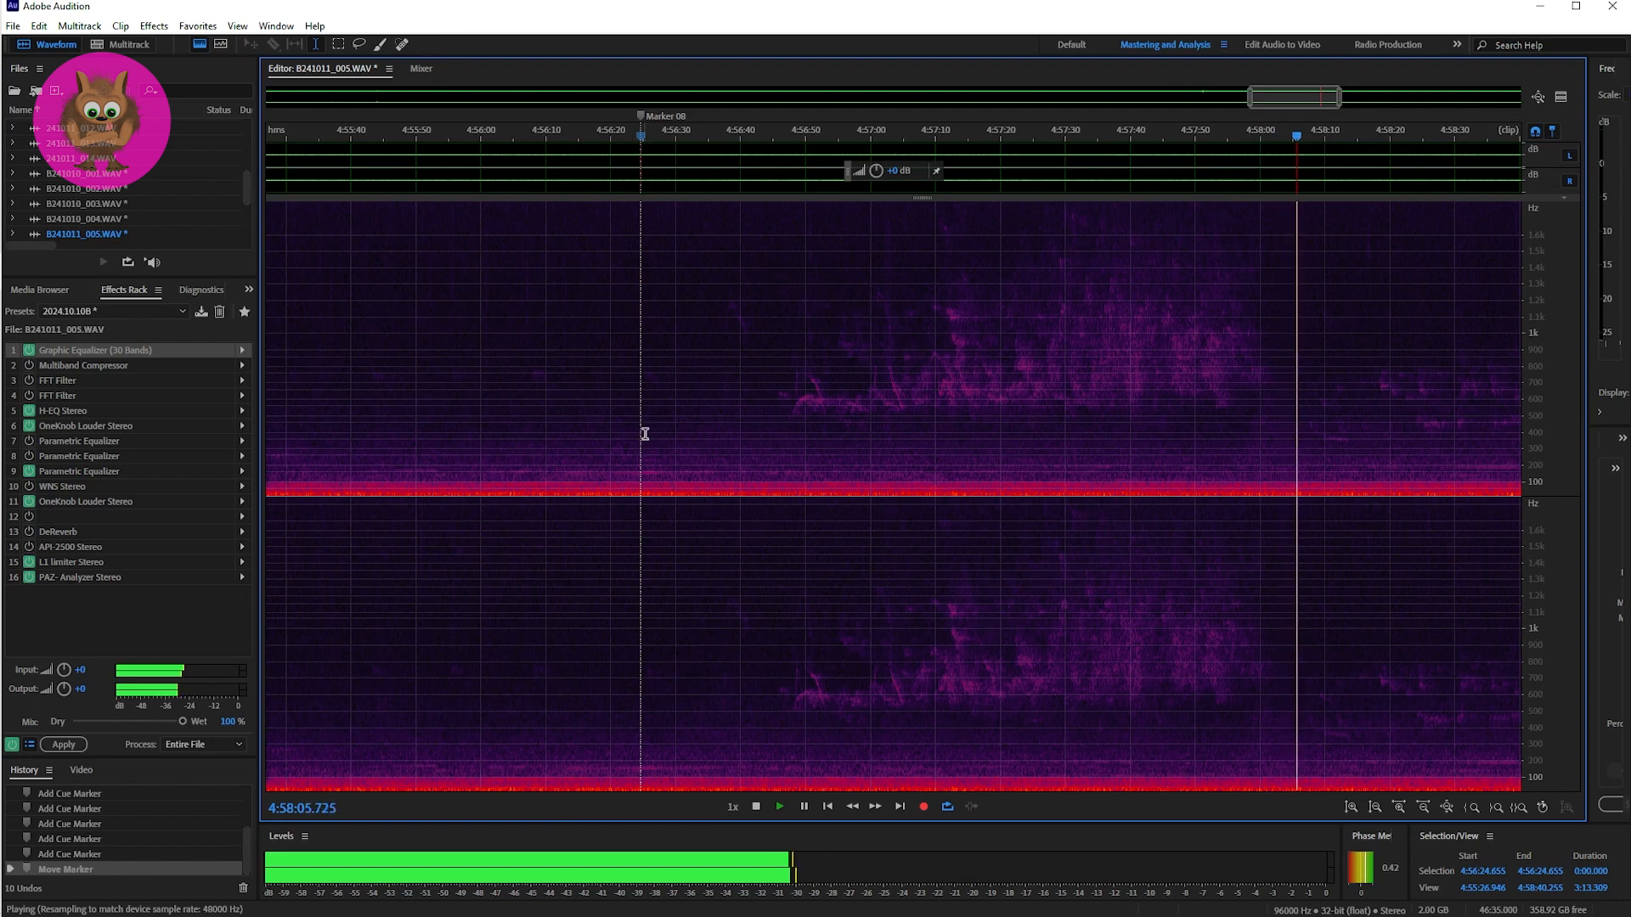
Step: Stop the Marker 08 playback, place the playhead at the onset of the sound, 4:56:47.651, and play the passage from there twice
key("space")
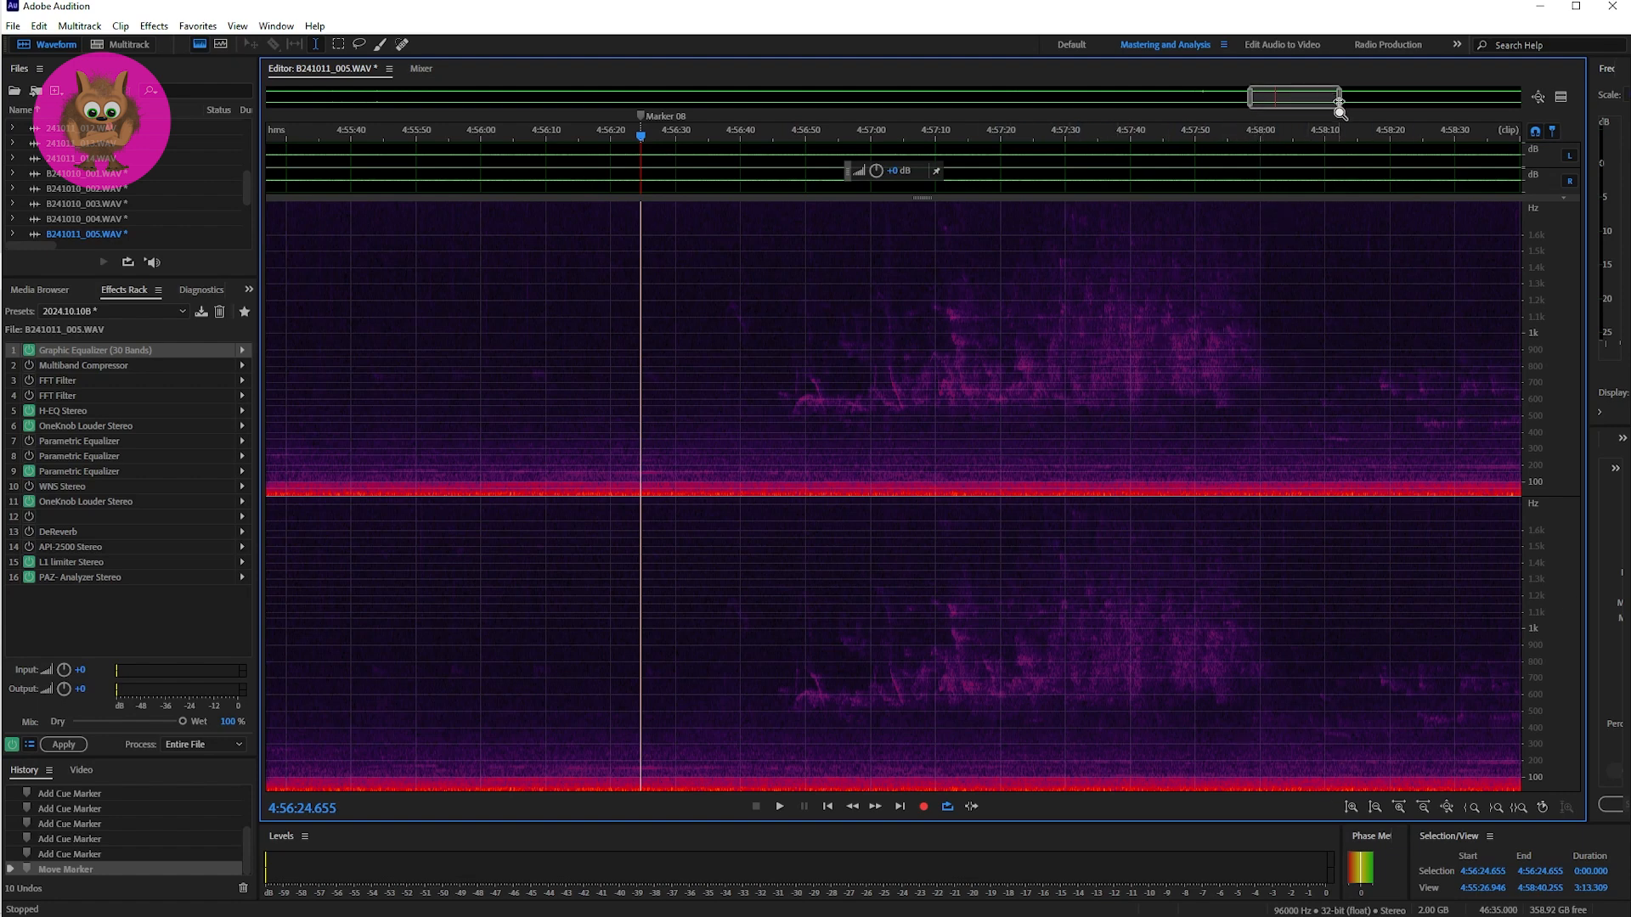
left_click_drag(1338, 100, 1303, 104)
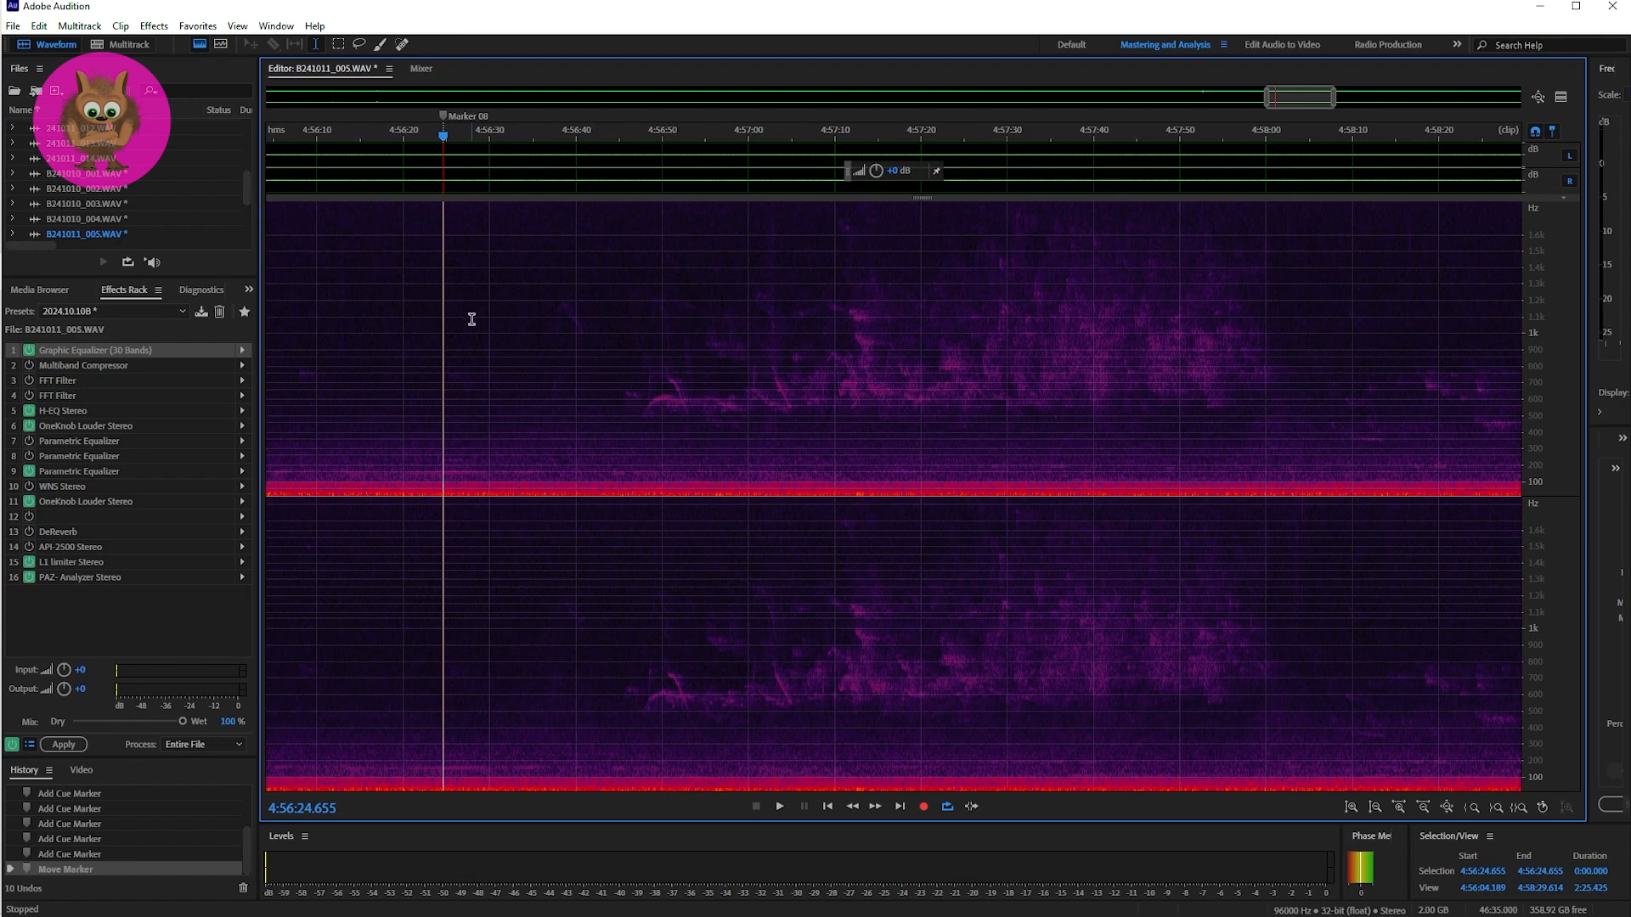
left_click(642, 387)
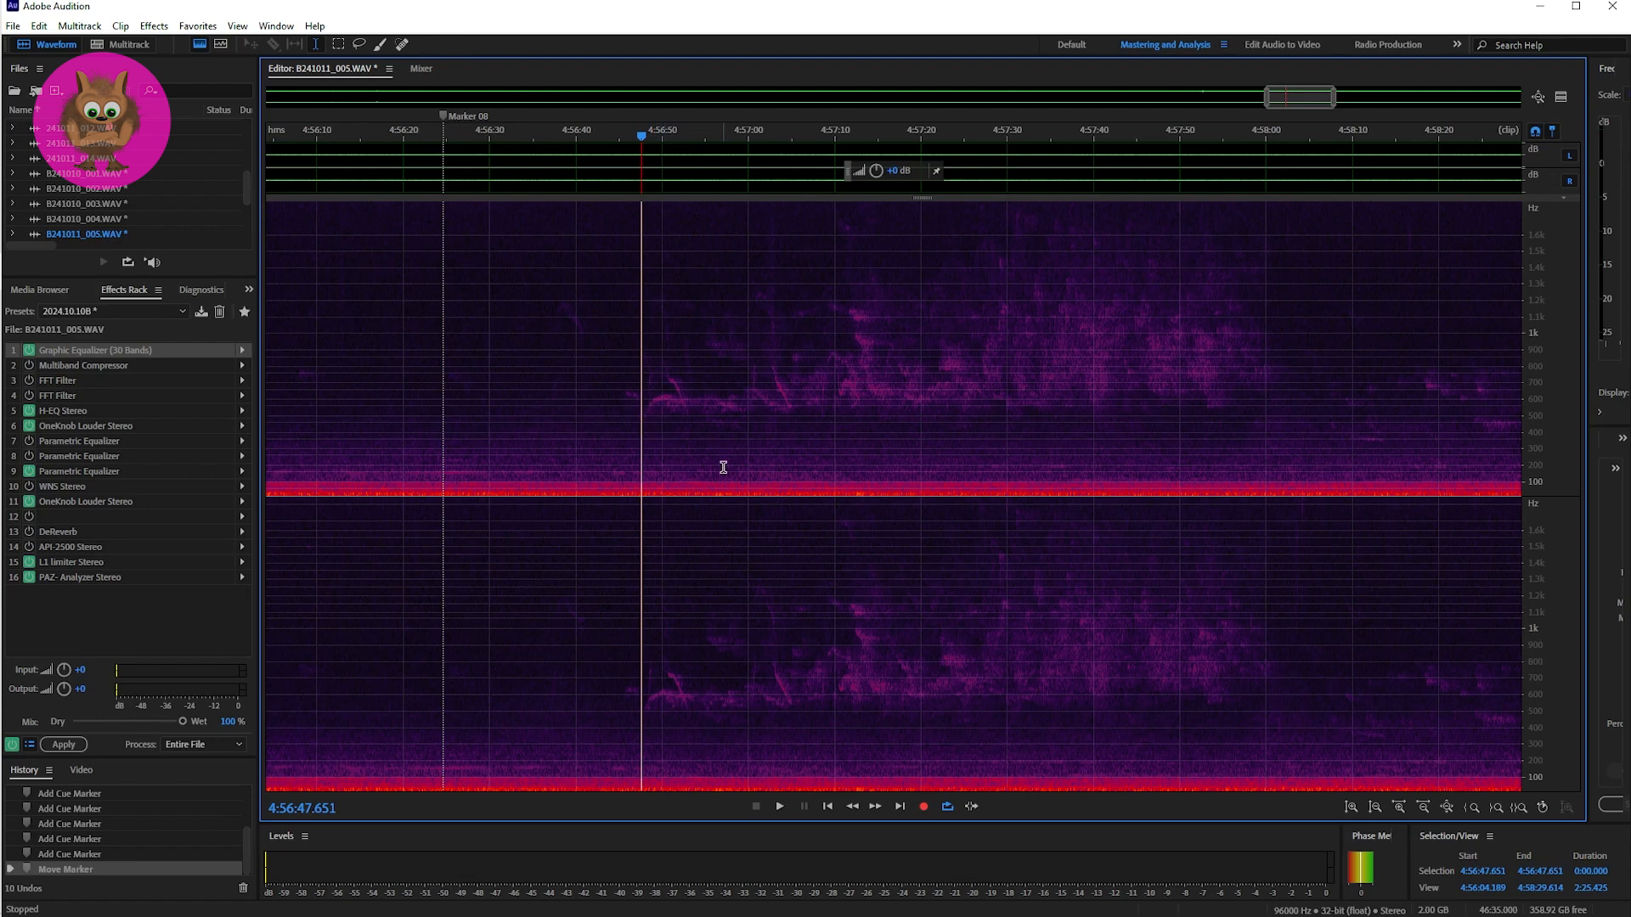
key("space")
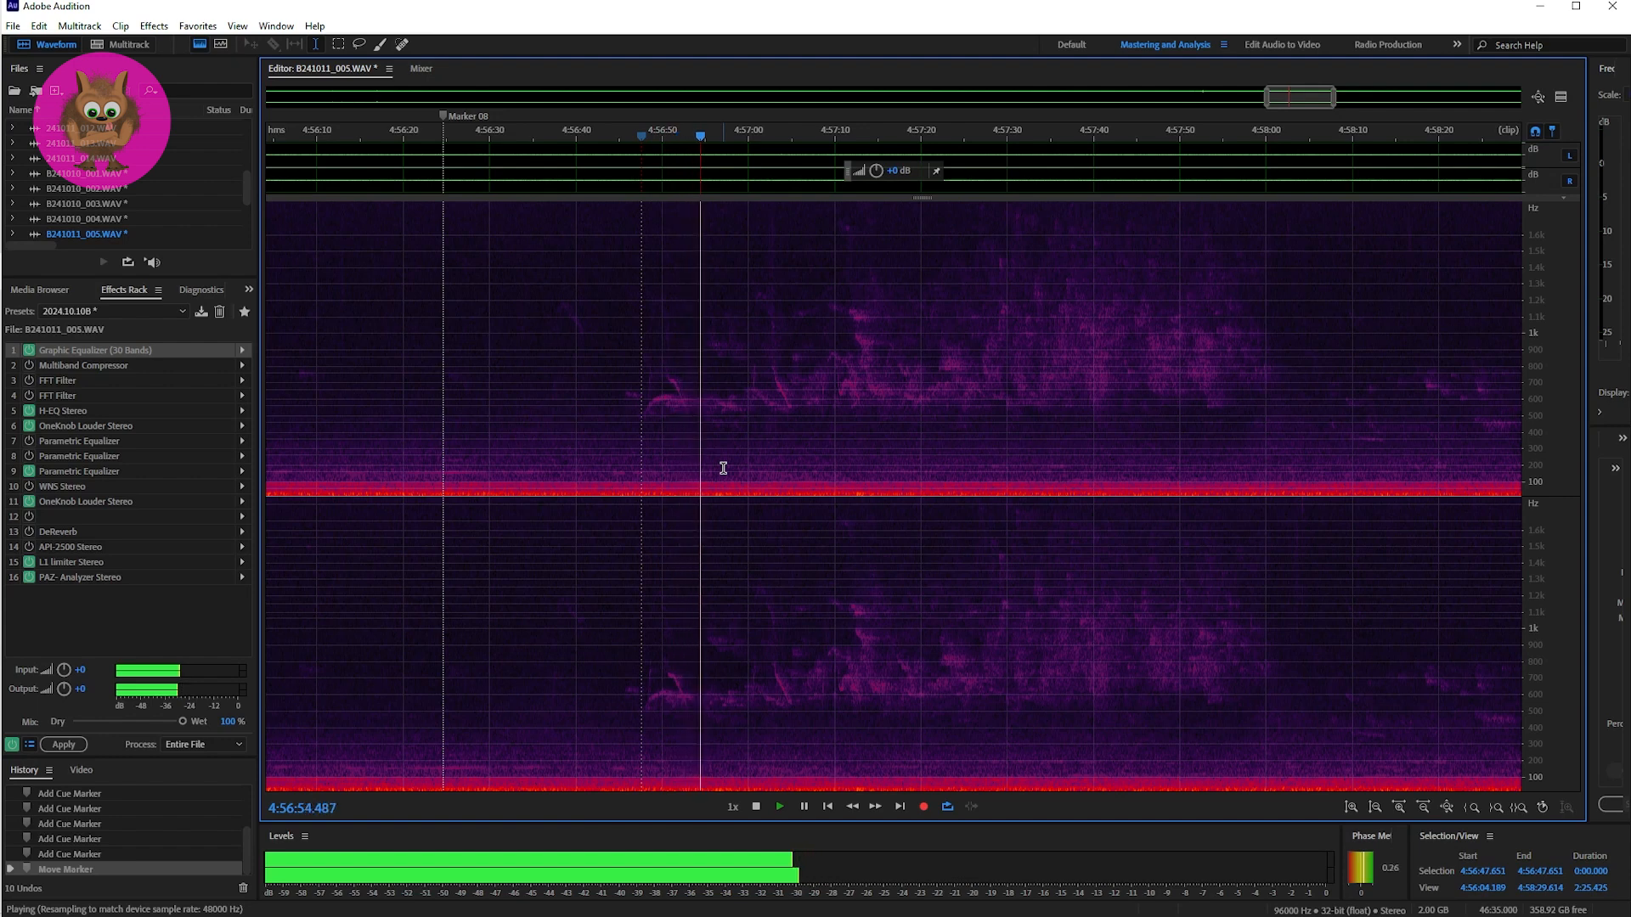
key("space")
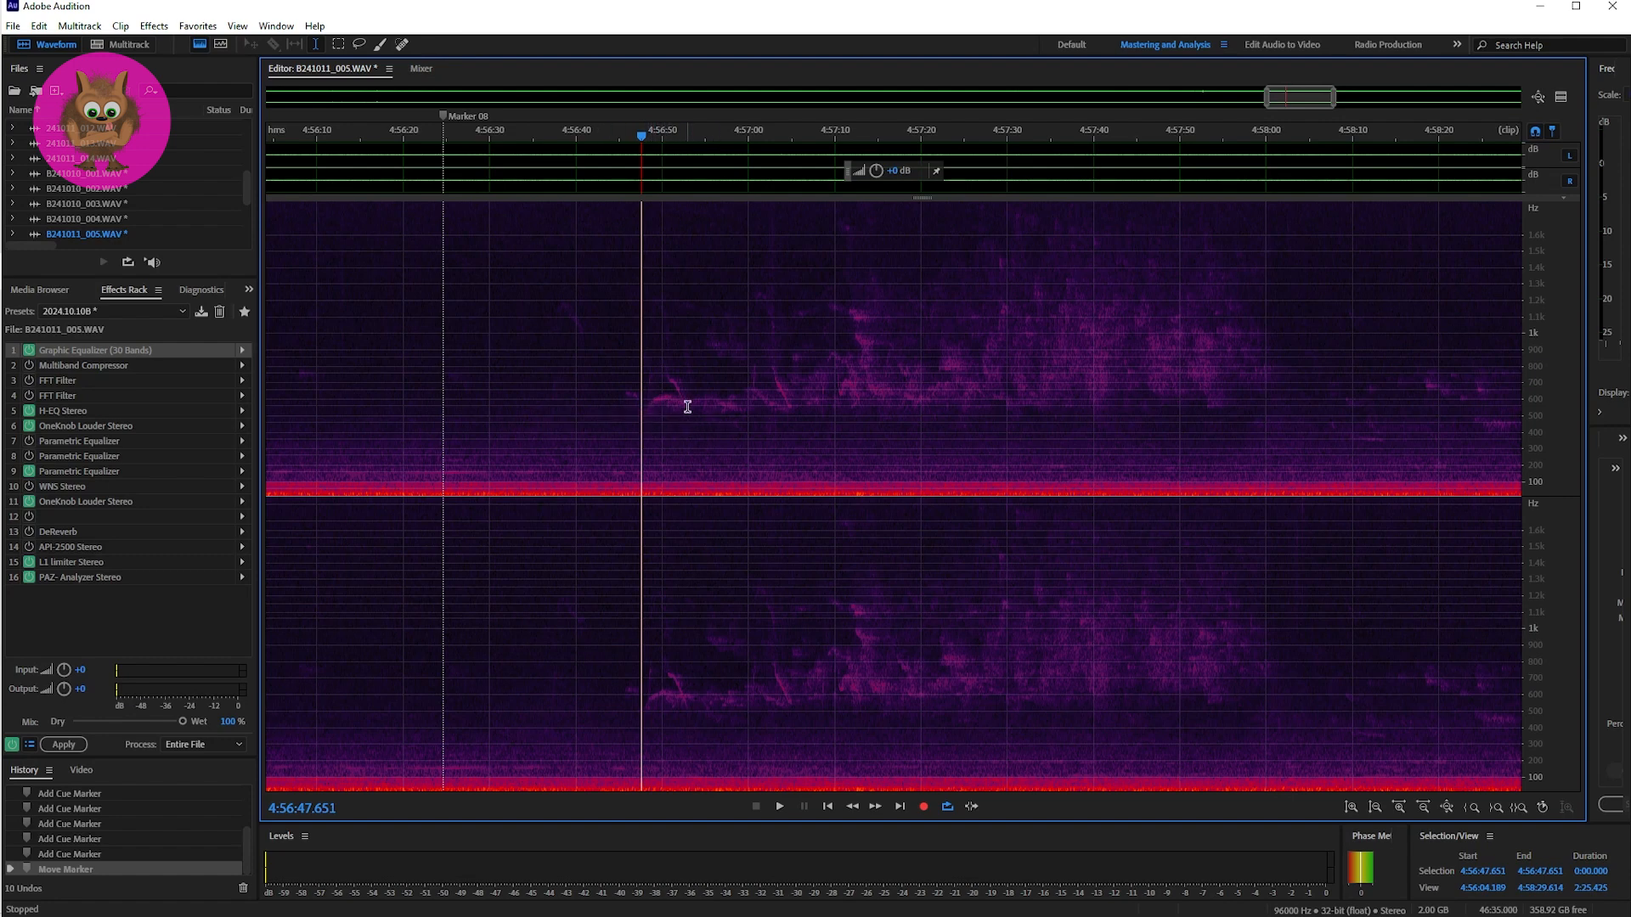
key("space")
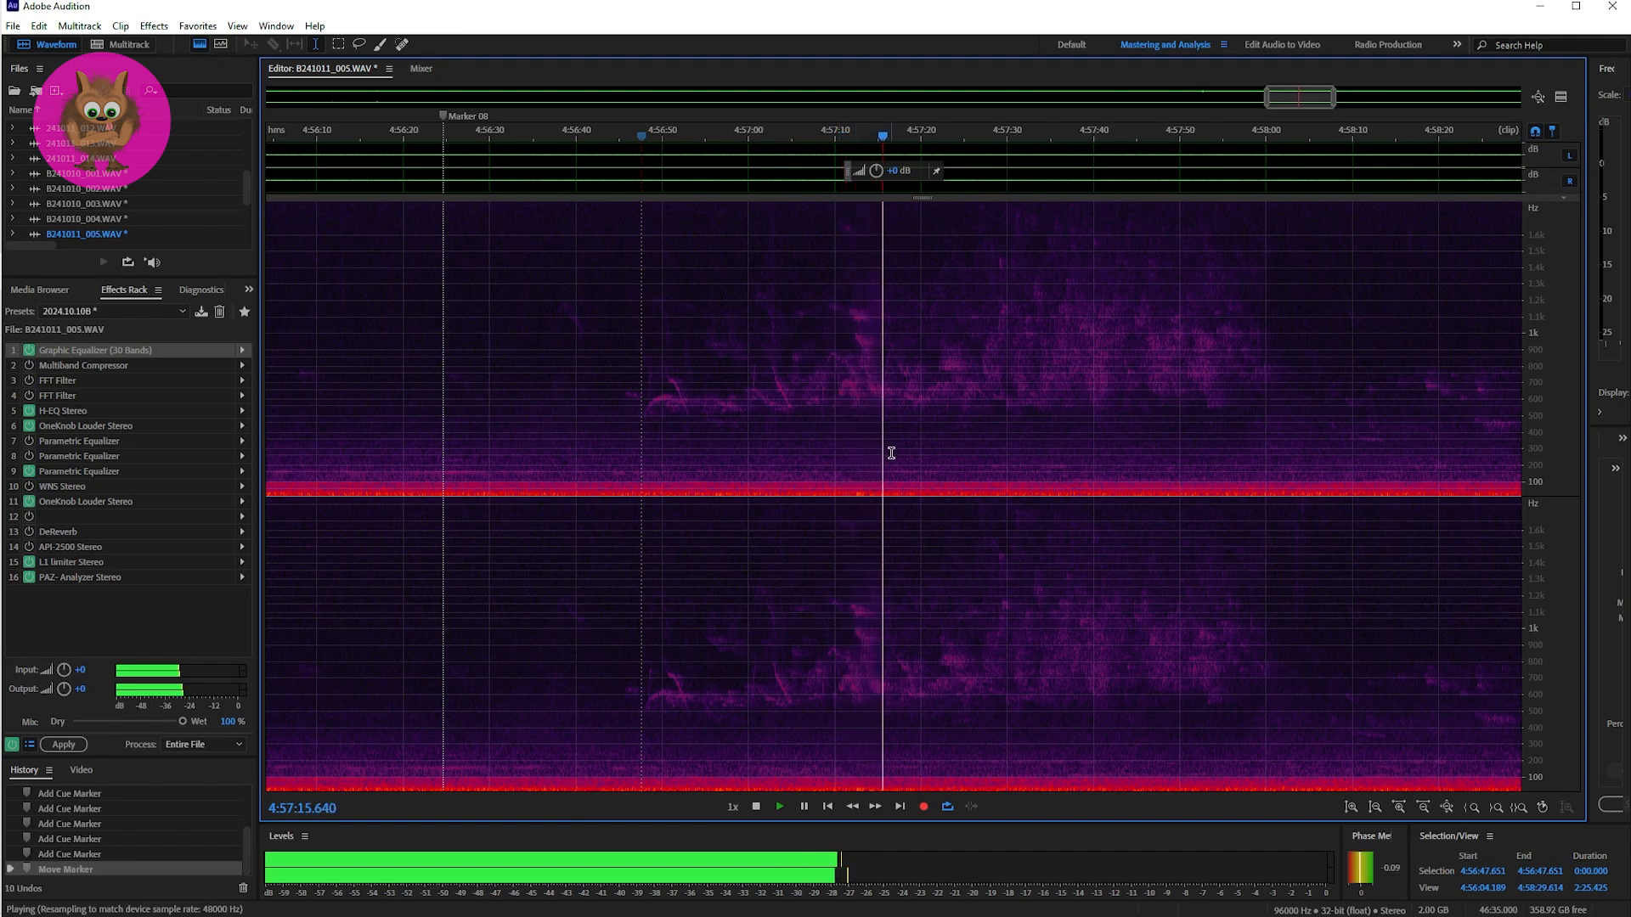
key("space")
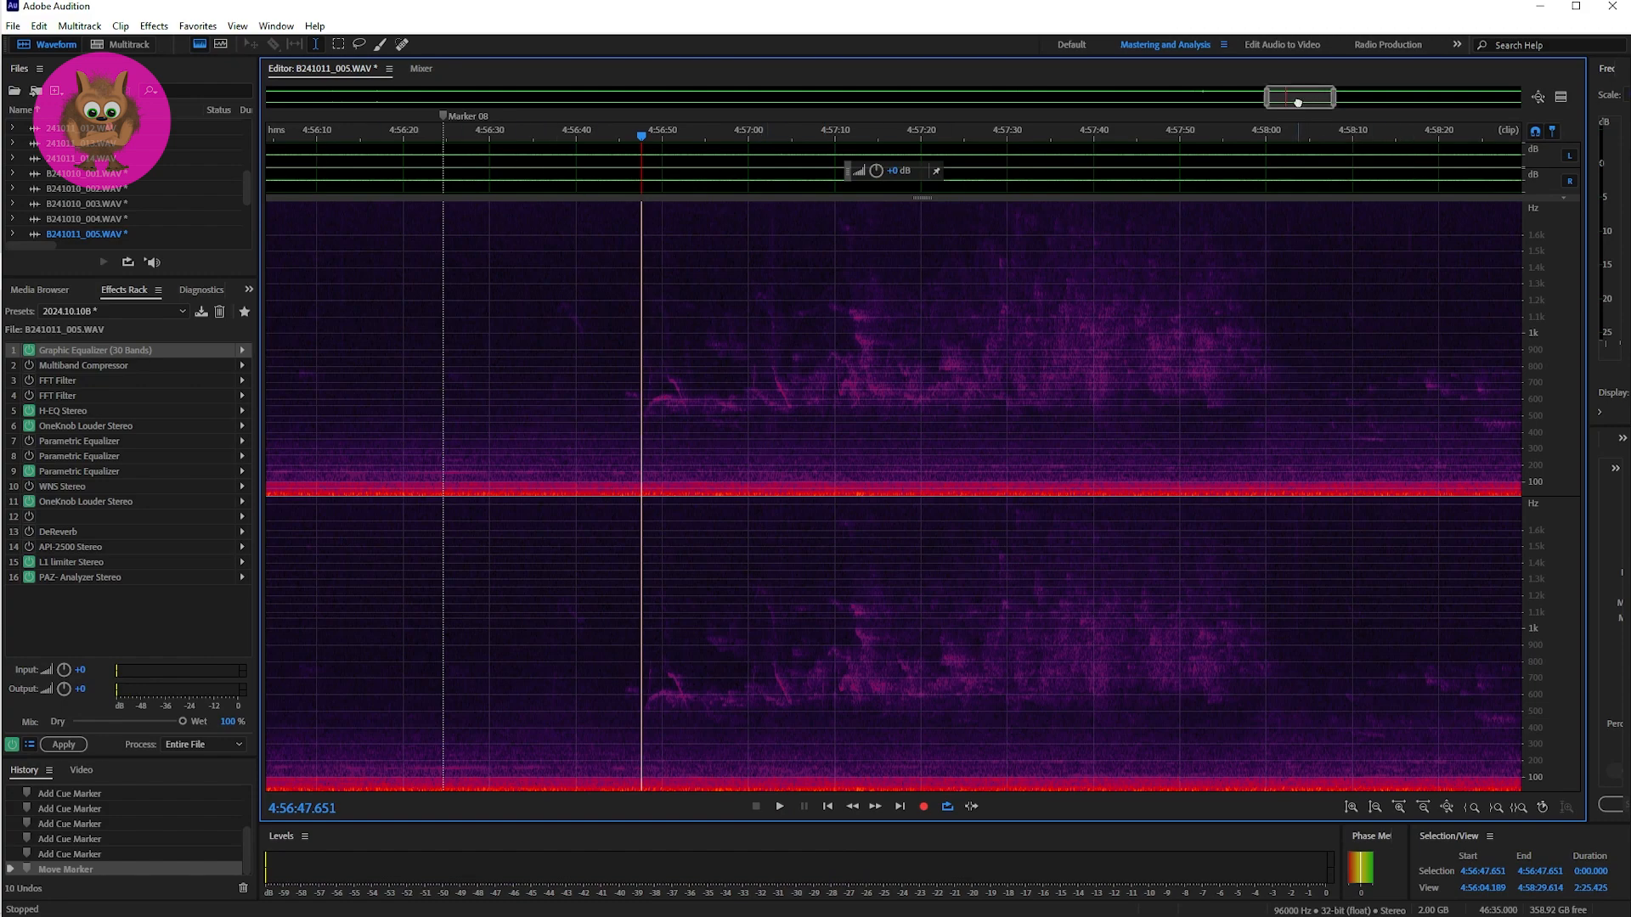
Step: Examine the spectrogram beyond the Marker 08 passage through to the end of the recorded audio
left_click_drag(1298, 100, 1344, 97)
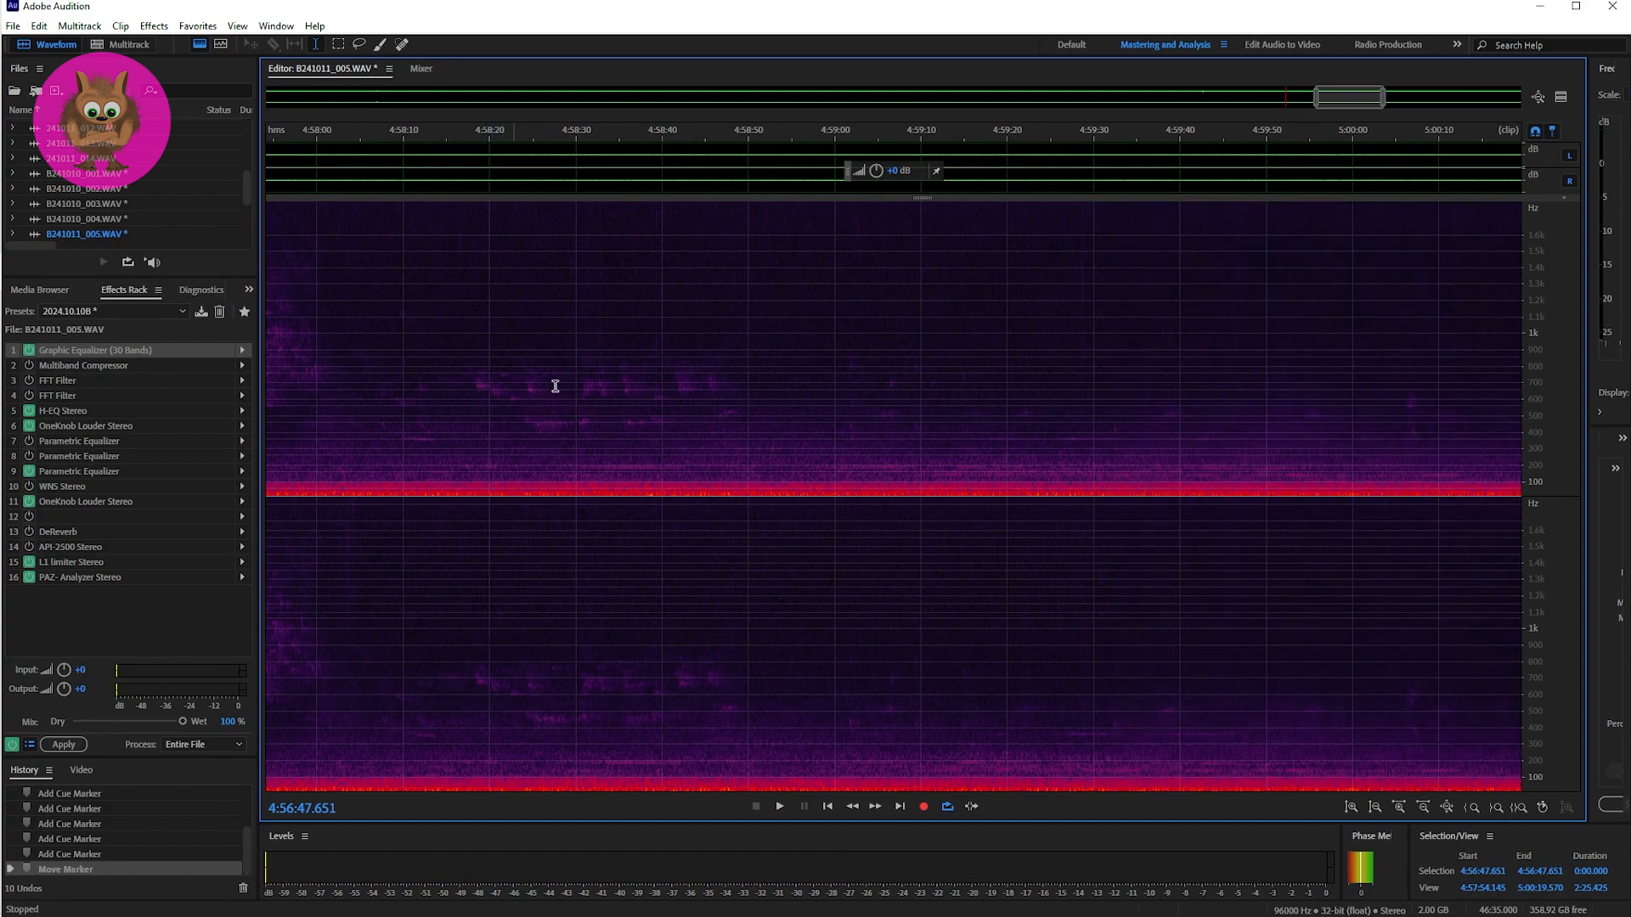
left_click_drag(1346, 98, 1495, 107)
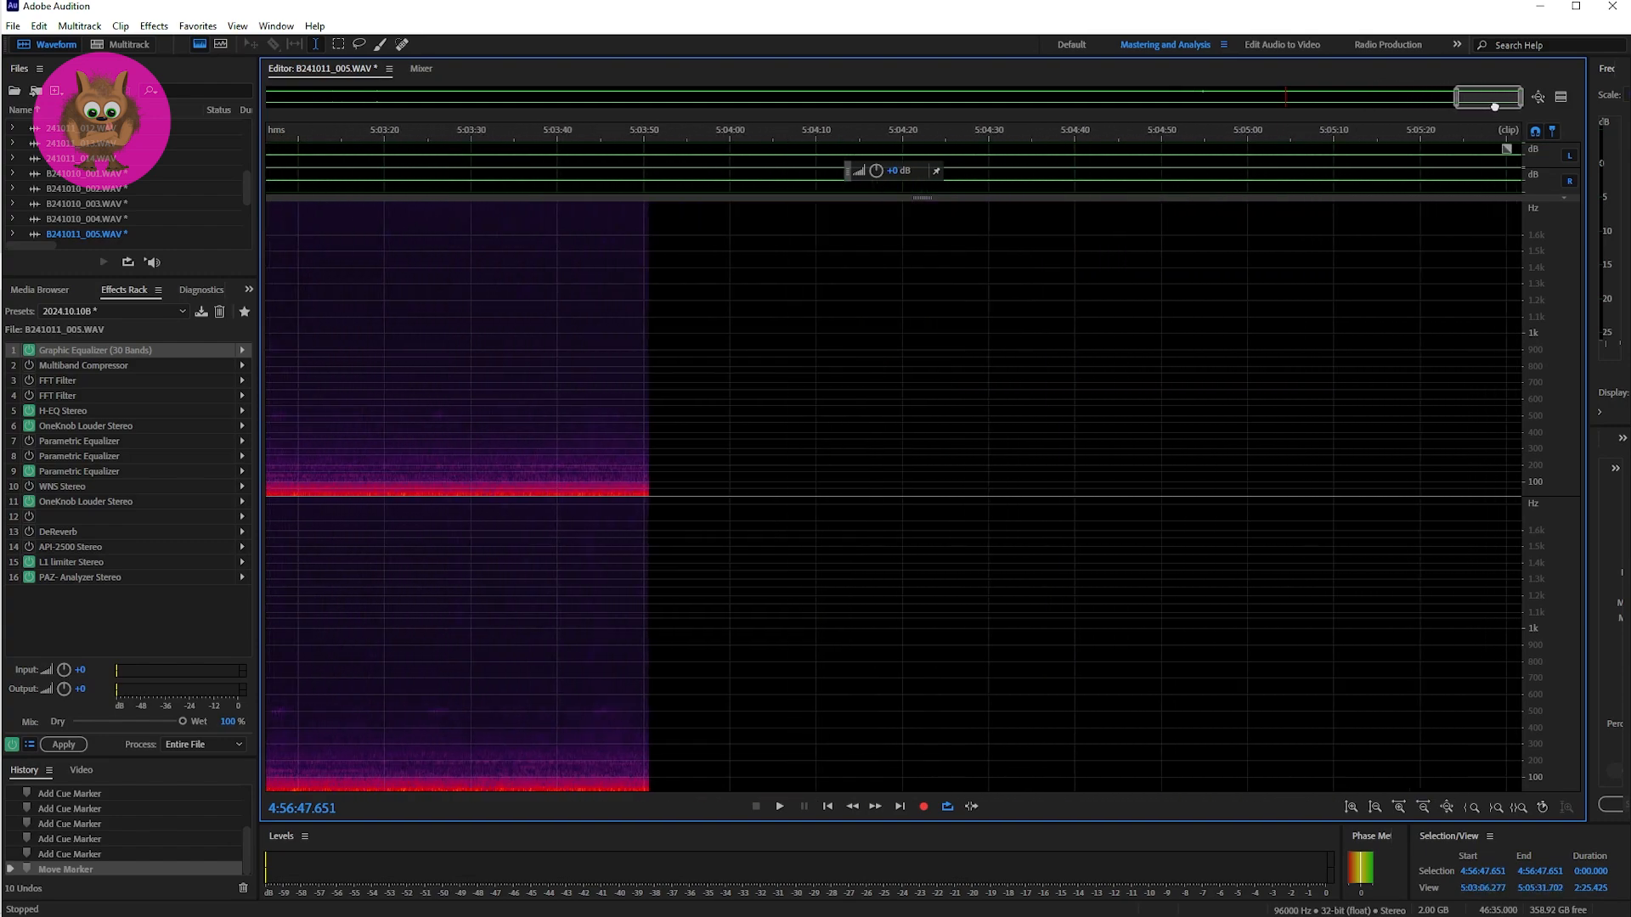